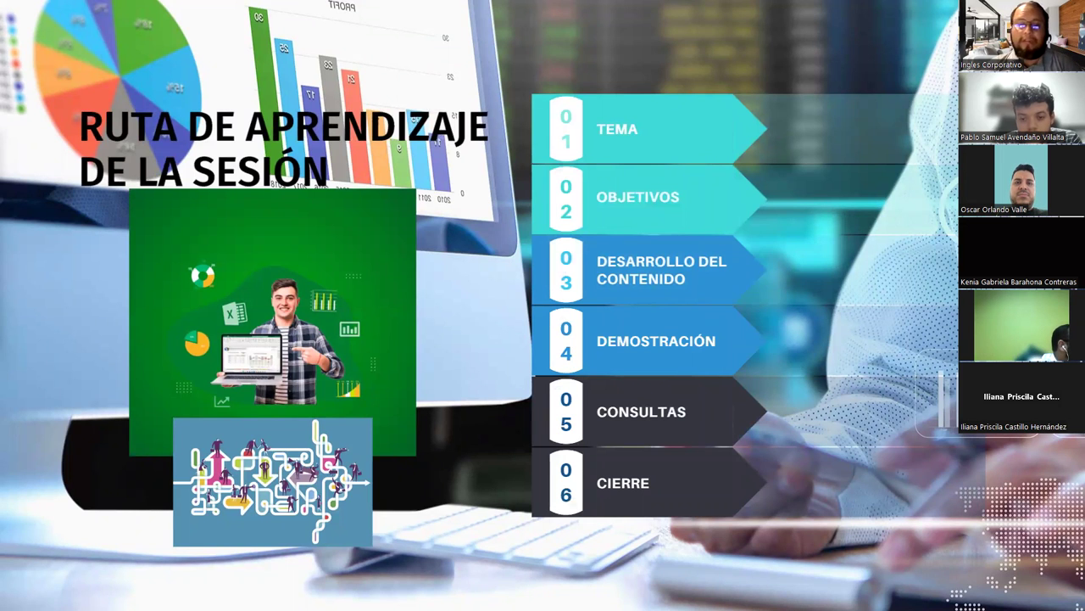
# - Advance the presentation past the agenda to slide 4, 'Objetivo de la sesión 13'
pyautogui.press('Right')
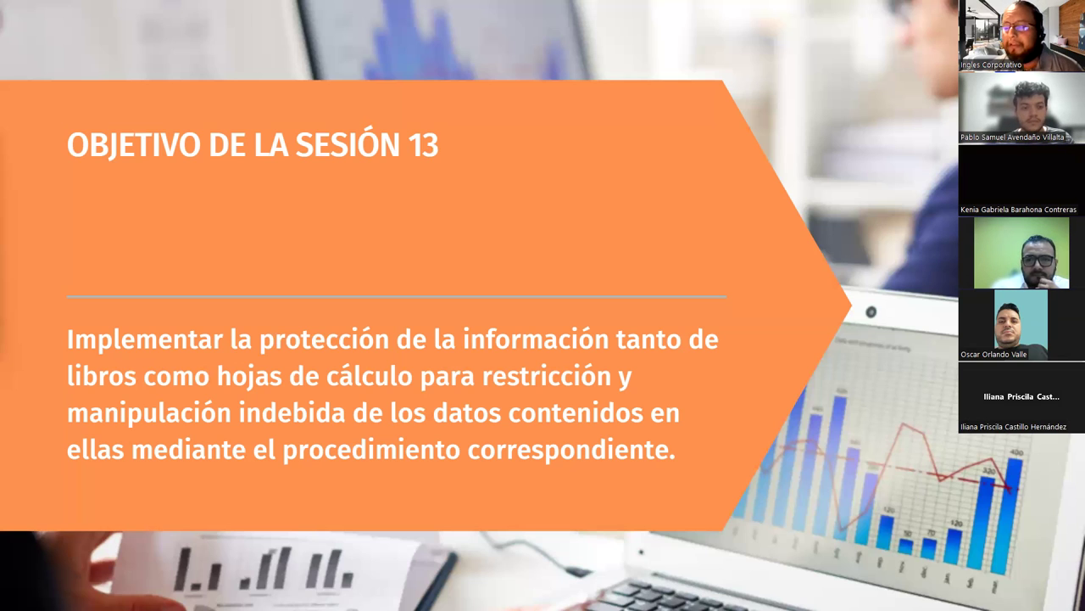
pyautogui.moveTo(864, 280)
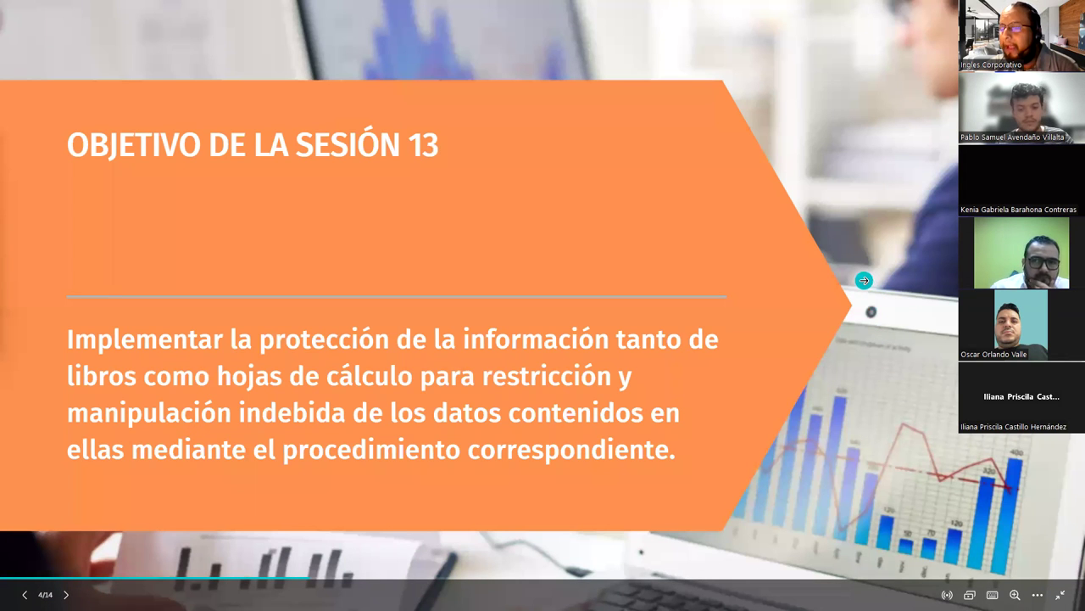
# - Go on to the slide 'Proteger archivo Excel con contraseña'
pyautogui.click(864, 279)
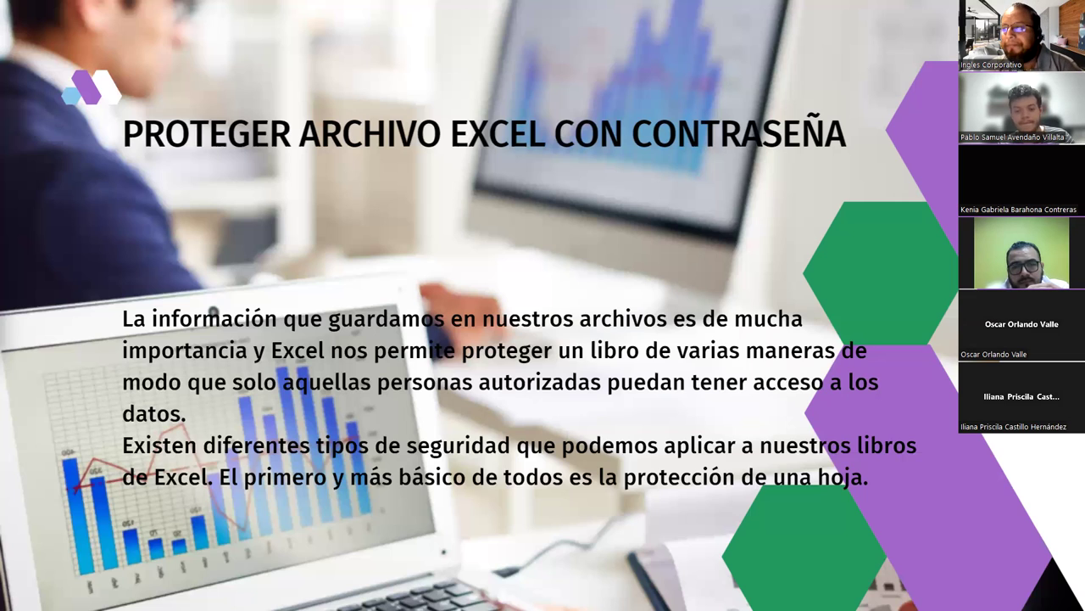
# - Advance to the slide 'Proteger una hoja de un libro Excel'
pyautogui.click(875, 309)
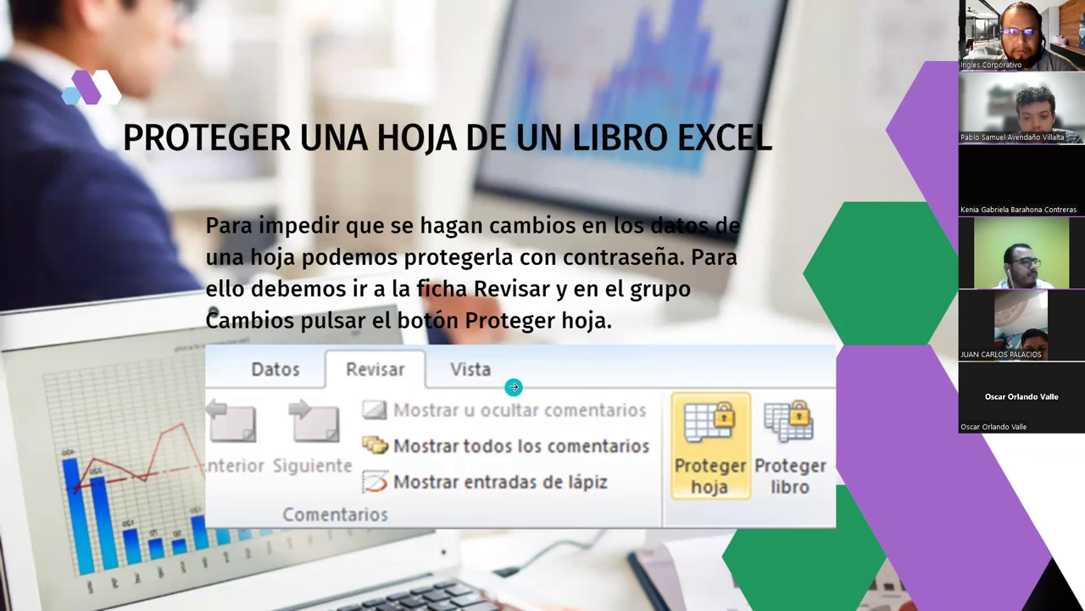
# - Advance to the slide showing the Proteger hoja dialog with password and selection permissions
pyautogui.press('Right')
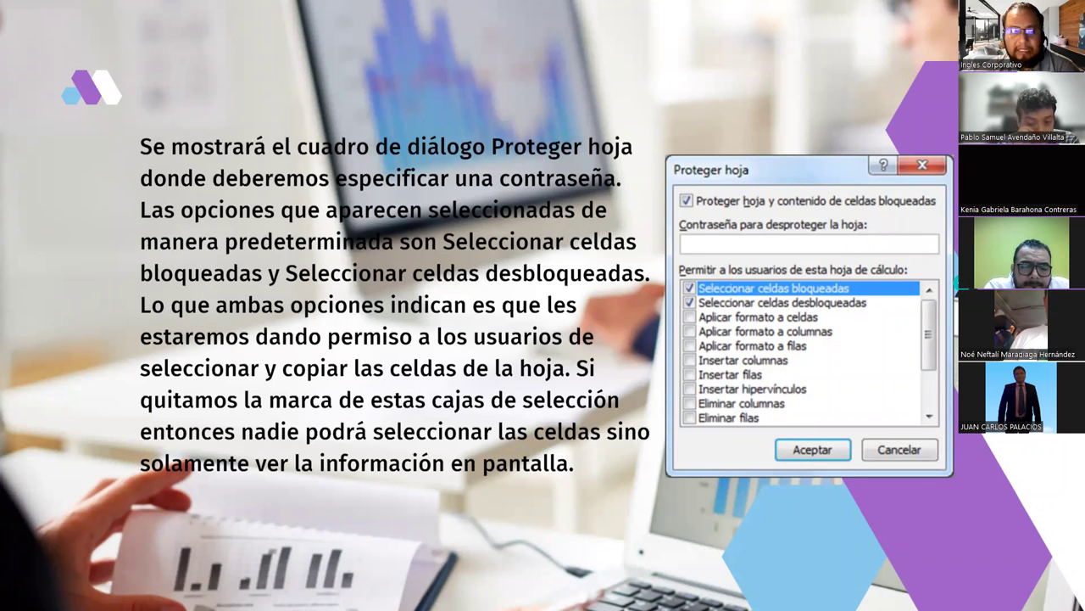
# - Move to the slide on confirming the password and using Desproteger hoja
pyautogui.press('Right')
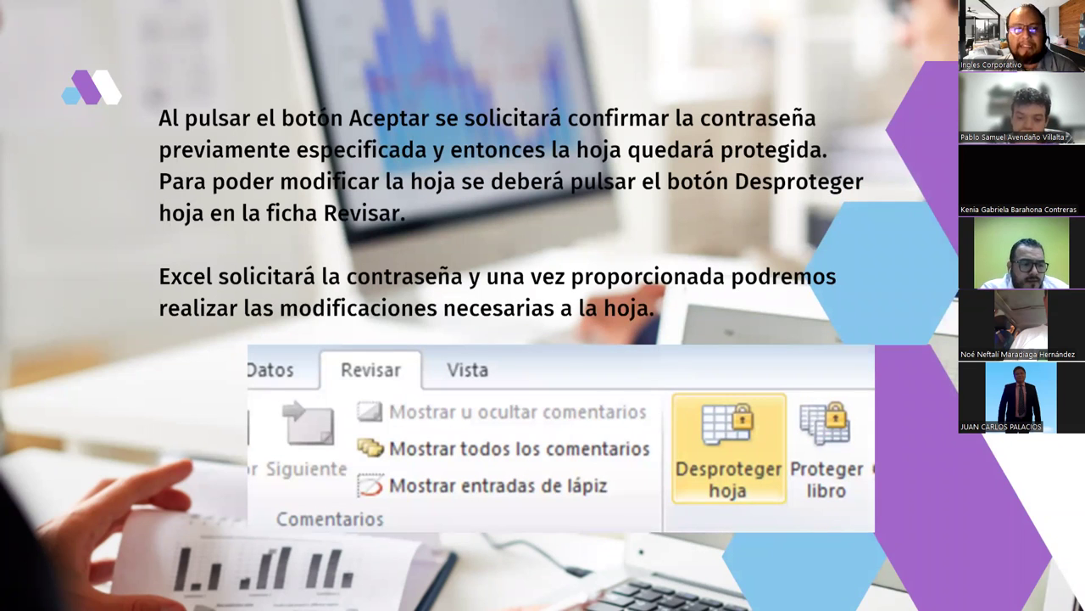
pyautogui.press('Left')
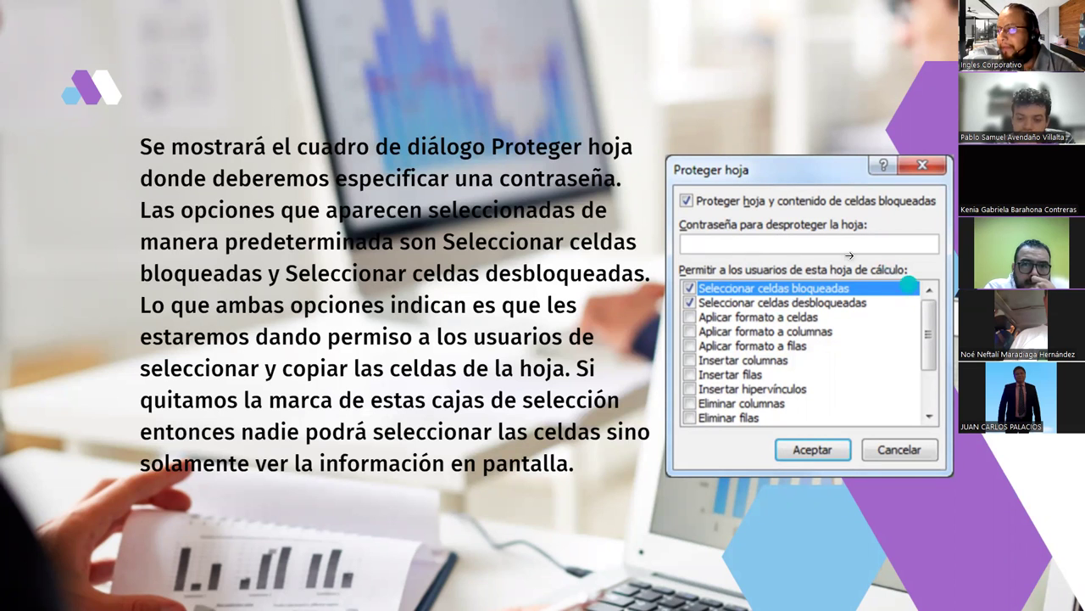
pyautogui.click(357, 471)
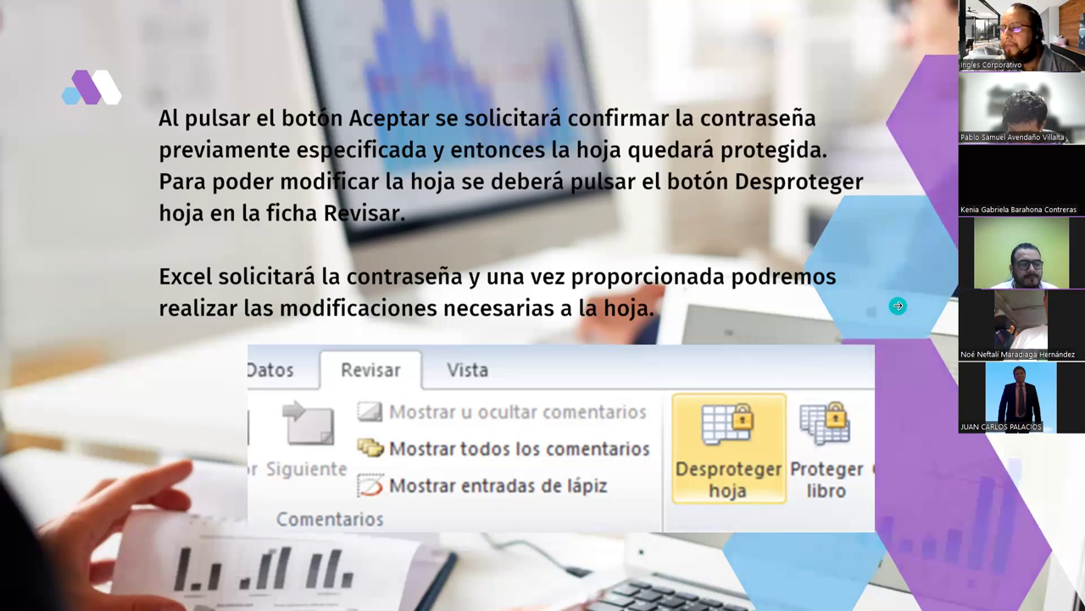
# - Advance to the 'PROTEGER UN LIBRO DE EXCEL' slide
pyautogui.click(898, 305)
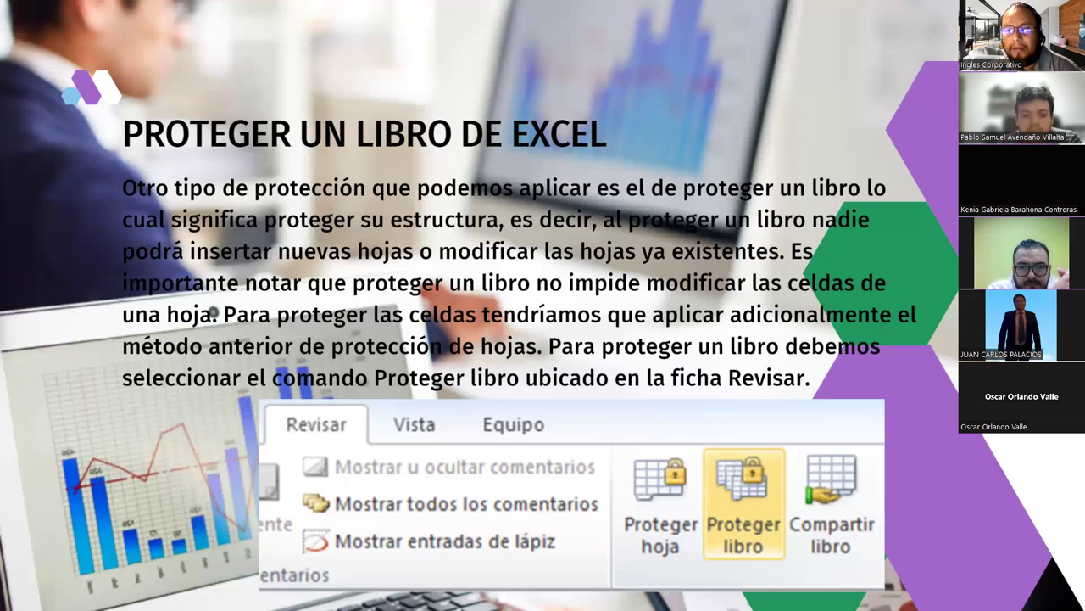
# - Advance to the slide on the Ventanas option and removing workbook protection
pyautogui.press('Right')
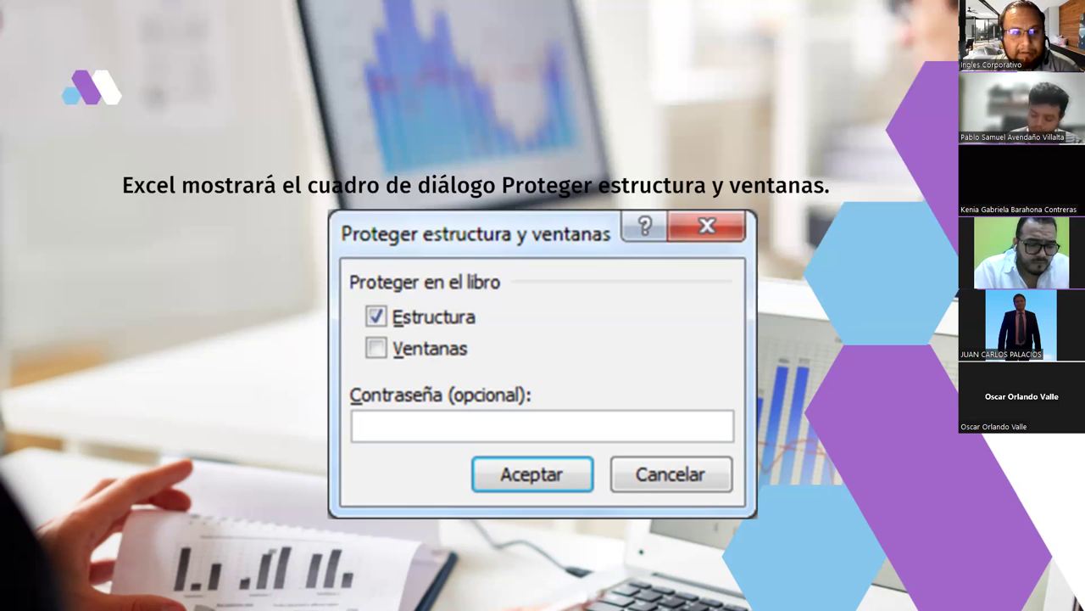
pyautogui.click(869, 316)
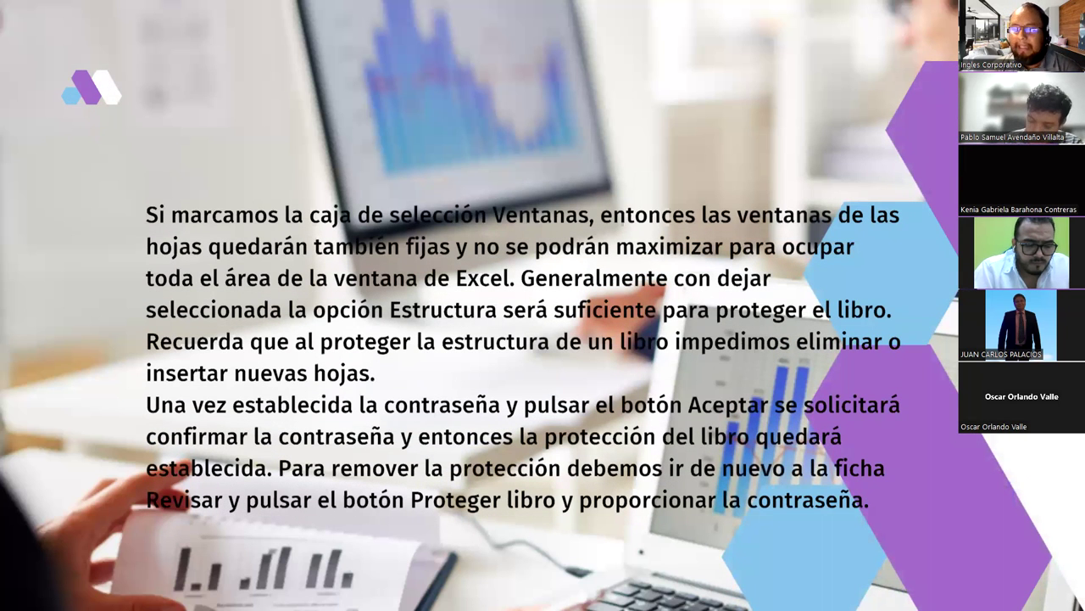
# - Advance past the workbook-protection slides and bring up Excel's start screen
pyautogui.press('Right')
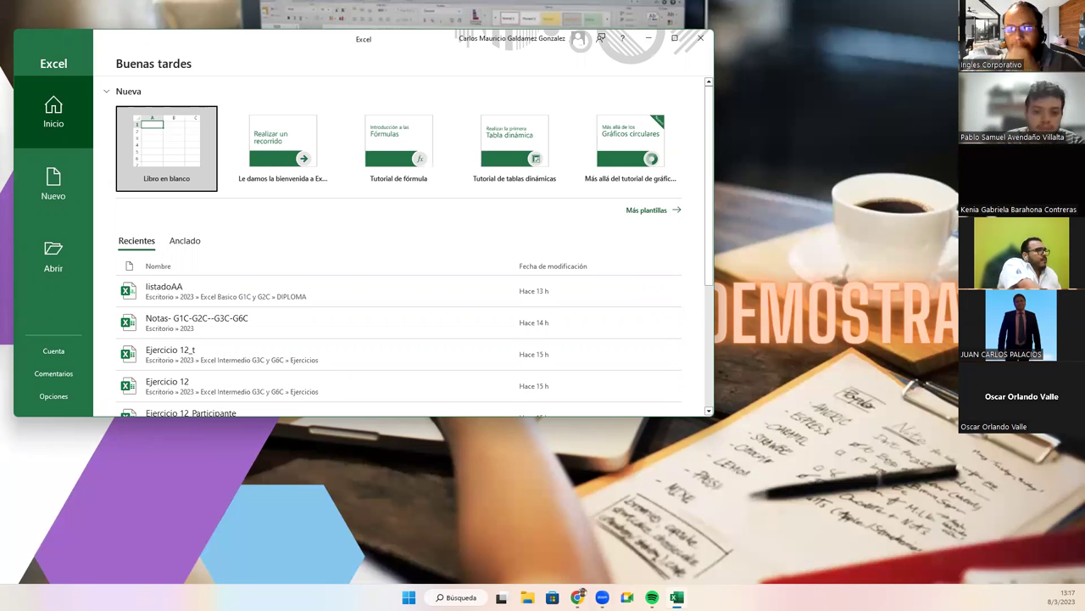
# - Open the recent workbook Ejercicio 11_2 and look over its student list
pyautogui.scroll(-2, 254, 250)
pyautogui.scroll(-1, 257, 265)
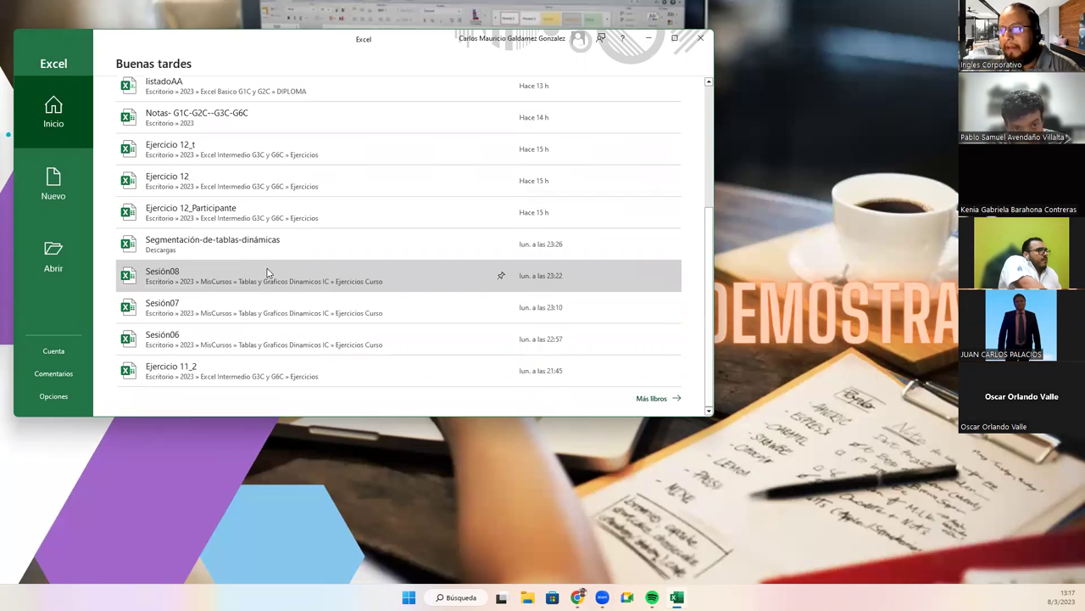
pyautogui.click(197, 366)
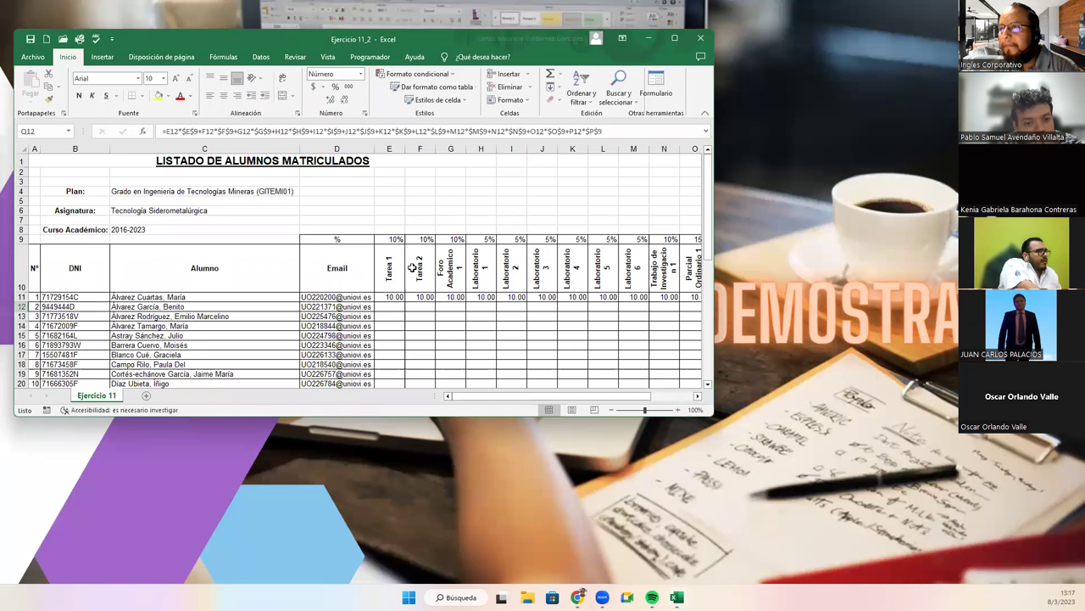
pyautogui.click(273, 335)
pyautogui.scroll(-5, 273, 333)
pyautogui.scroll(4, 273, 333)
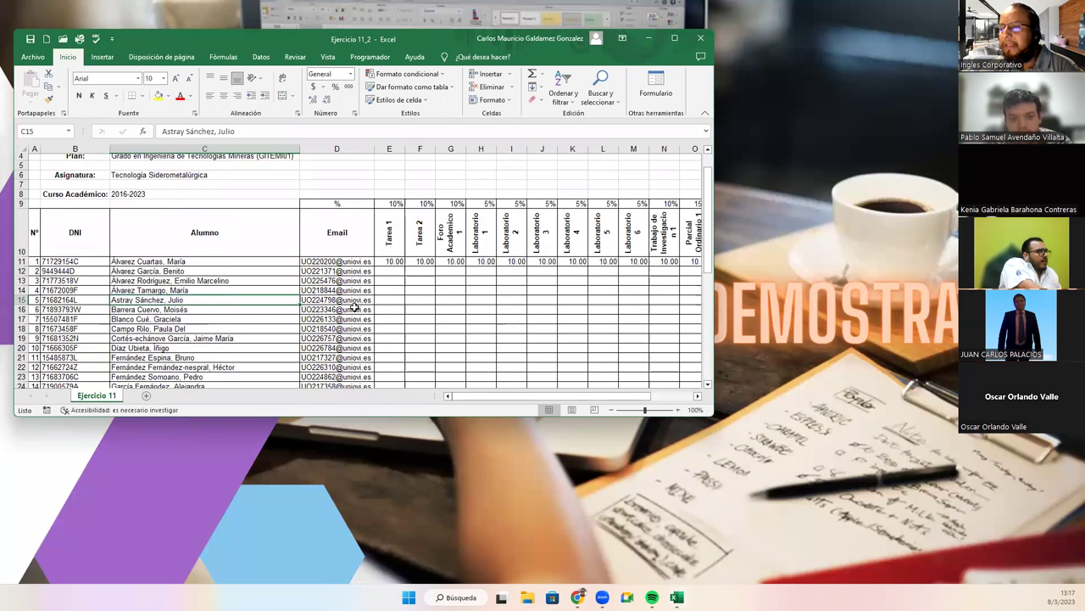
pyautogui.scroll(1, 212, 254)
# - Open Ejercicio 12B by browsing the computer, then close Ejercicio 11_2
pyautogui.click(33, 57)
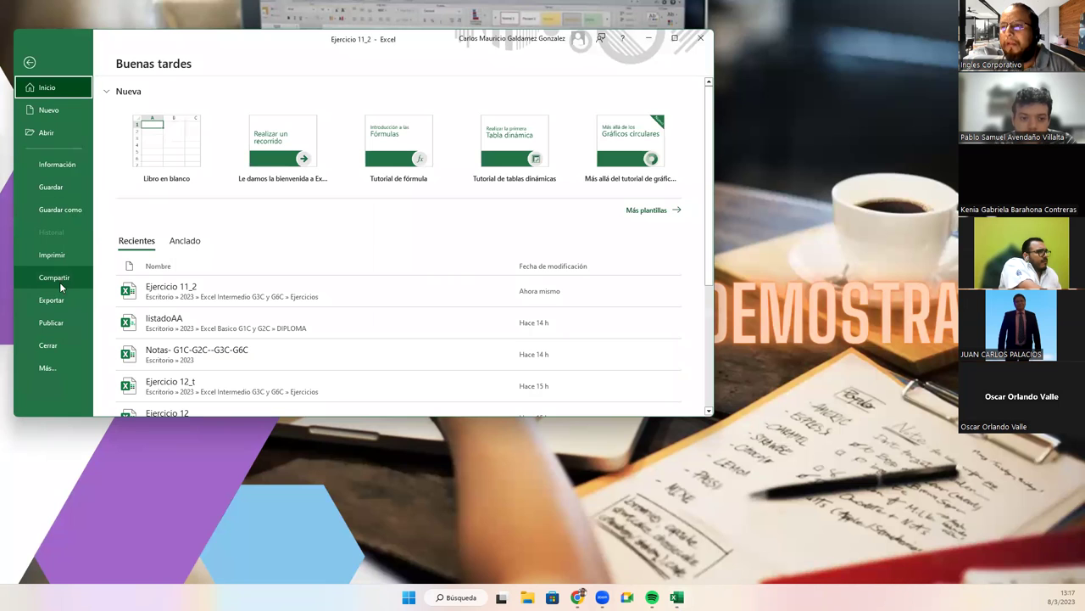
pyautogui.click(48, 133)
pyautogui.click(179, 276)
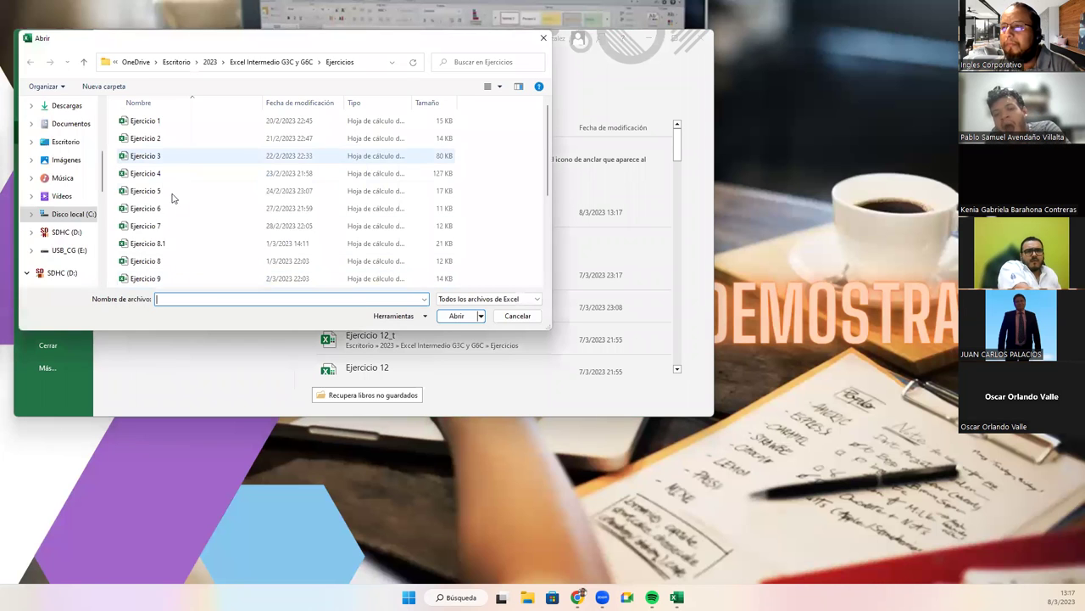
pyautogui.click(170, 279)
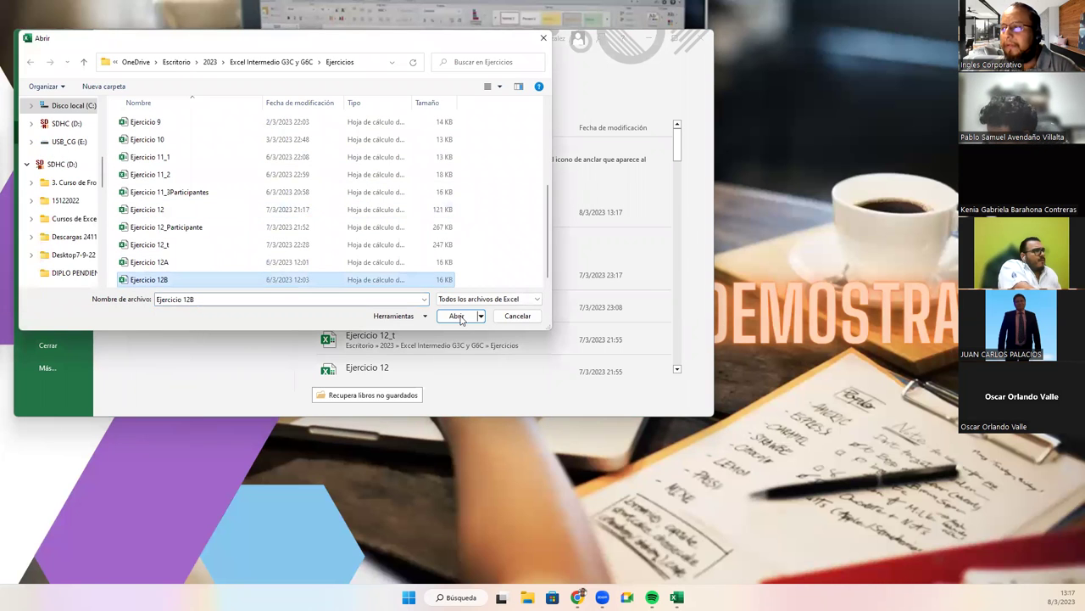
pyautogui.click(456, 316)
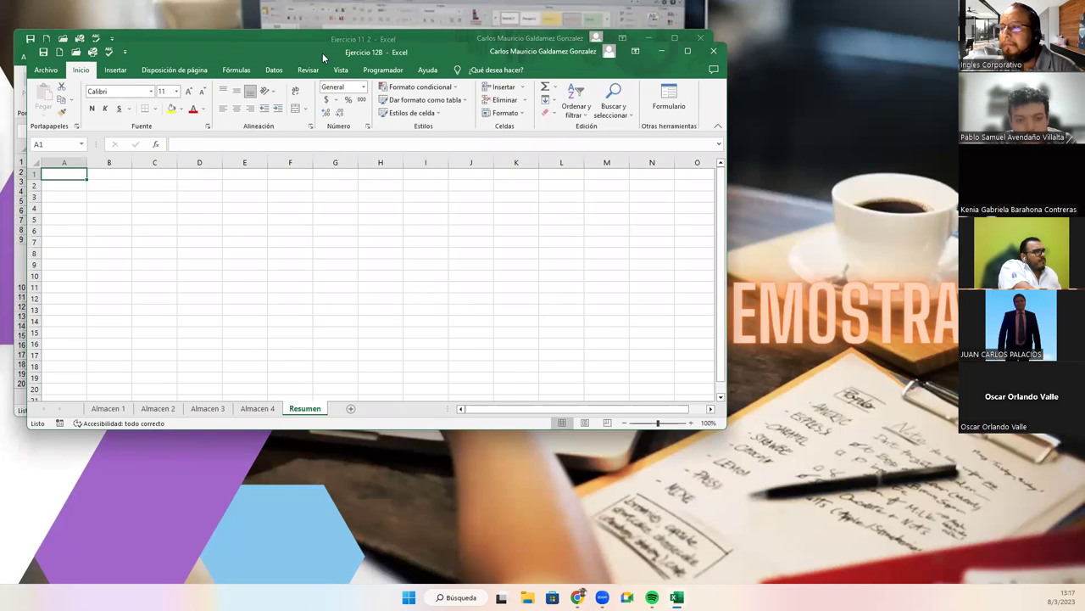
pyautogui.moveTo(322, 53); pyautogui.dragTo(588, 138)
pyautogui.click(197, 295)
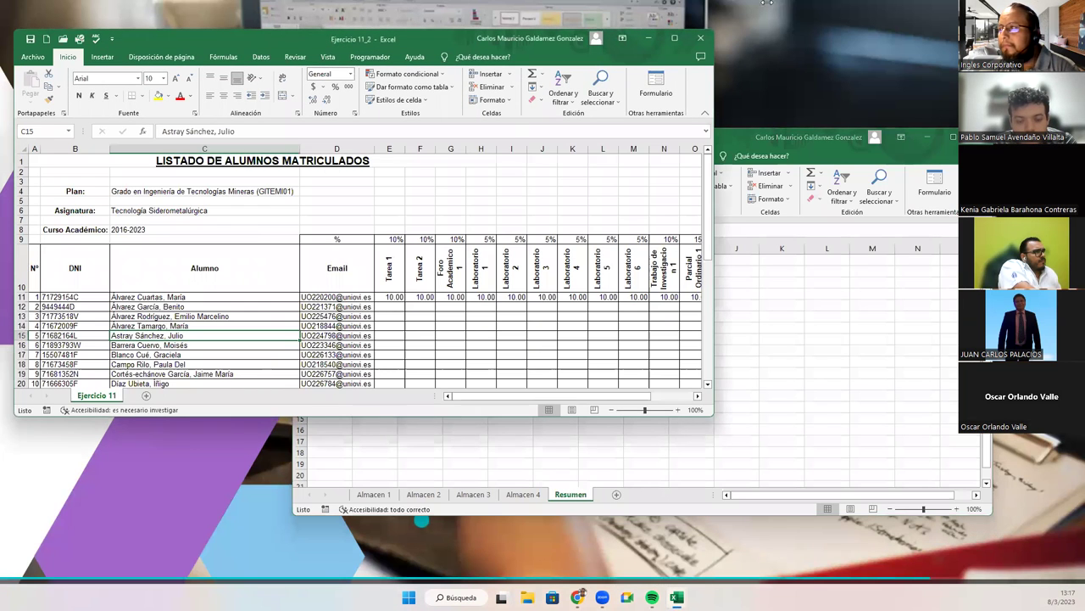
pyautogui.click(700, 38)
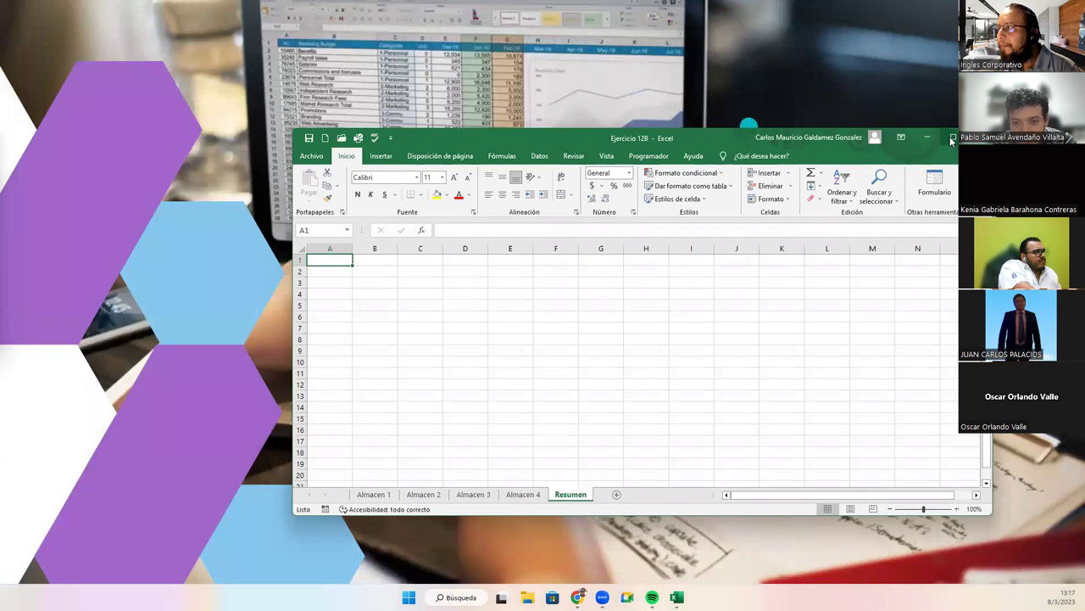
# - Maximize Ejercicio 12B and review sheets Almacen 1–4 and Resumen, ending on Almacen 1
pyautogui.doubleClick(543, 136)
pyautogui.click(81, 563)
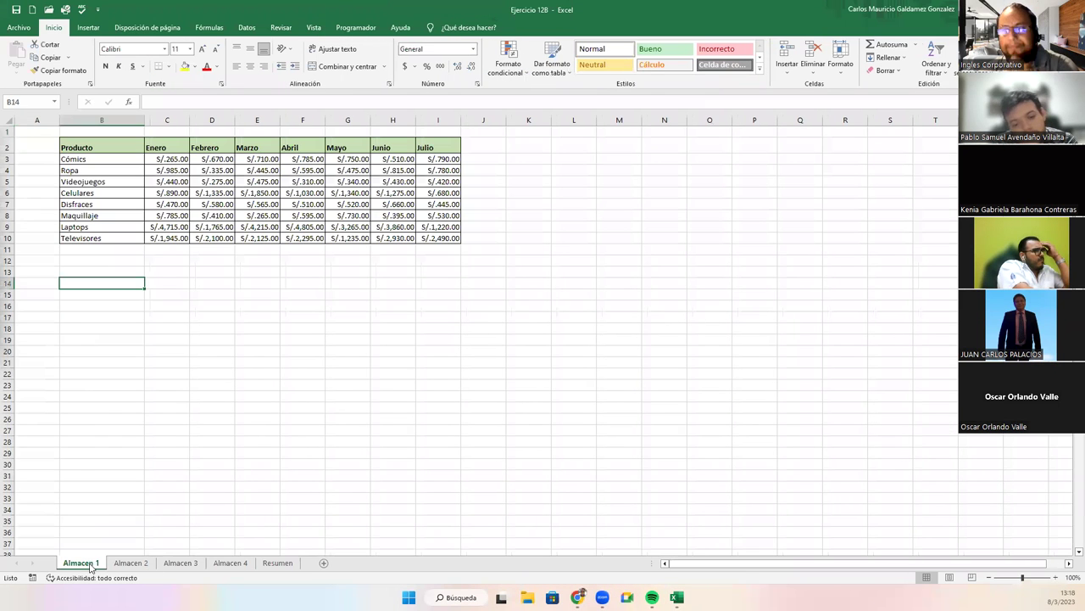
pyautogui.click(132, 563)
pyautogui.click(180, 563)
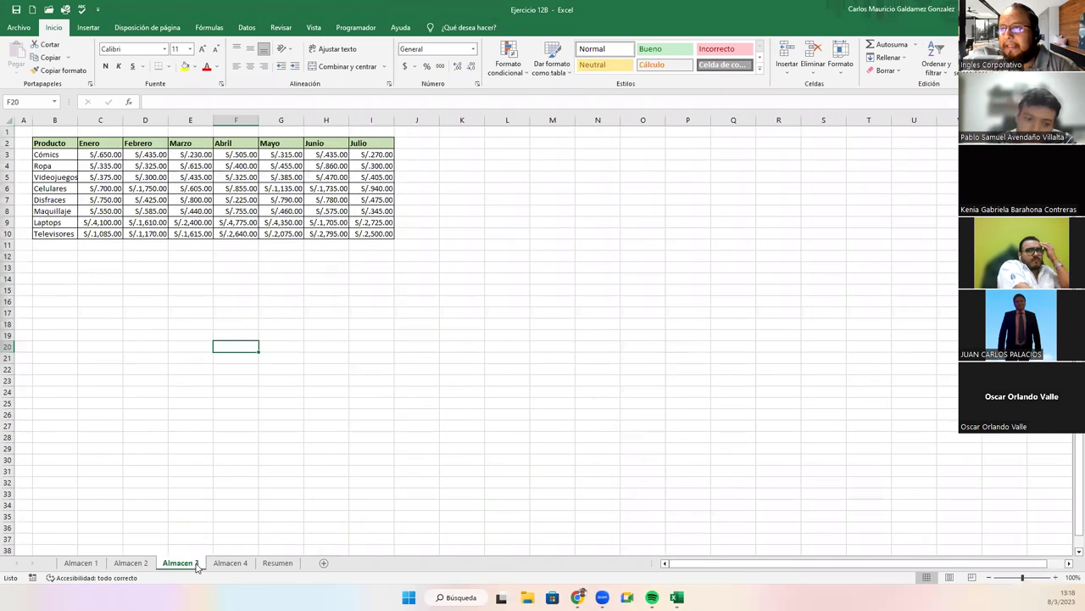
pyautogui.click(230, 562)
pyautogui.click(277, 562)
pyautogui.click(81, 562)
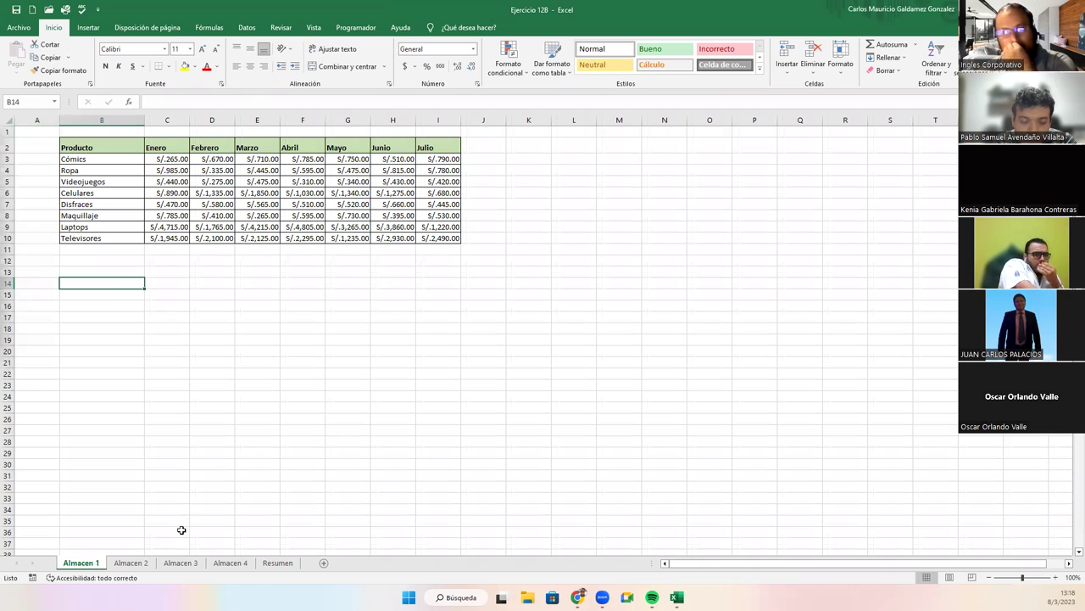
# - Save the workbook in the Ejercicios folder as Ejercicio 13
pyautogui.click(18, 28)
pyautogui.click(50, 183)
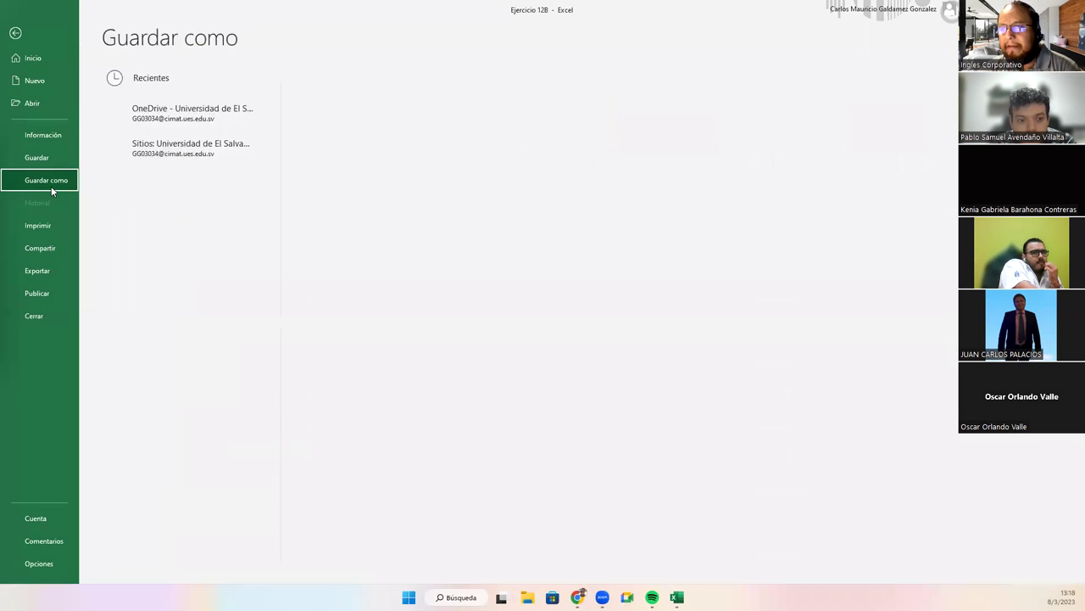
pyautogui.click(354, 144)
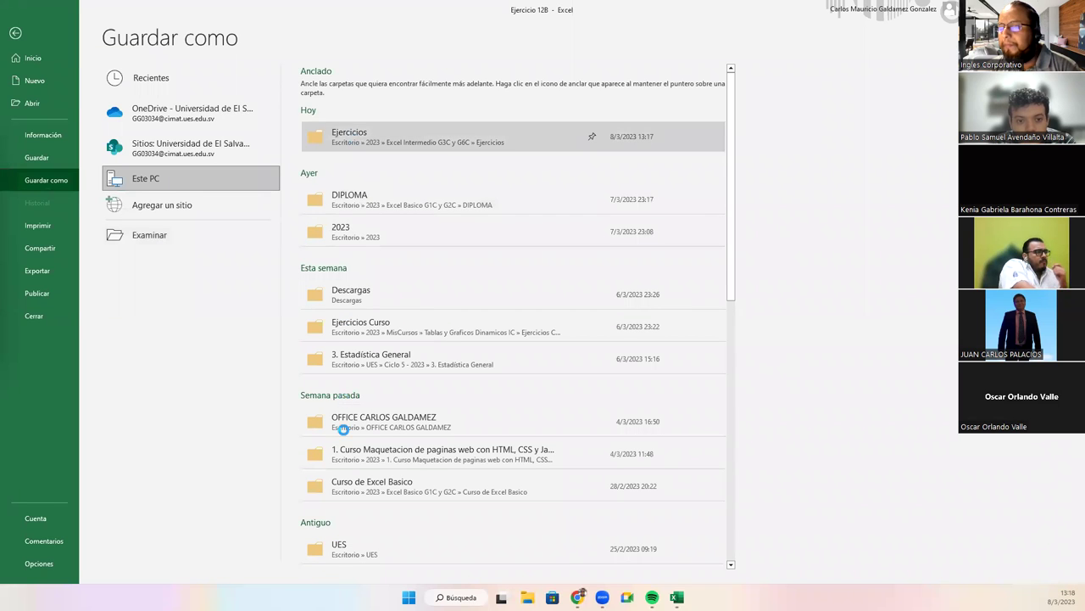
pyautogui.click(153, 193)
pyautogui.press('BackSpace')
pyautogui.press('BackSpace')
pyautogui.write('2B')
pyautogui.press('Return')
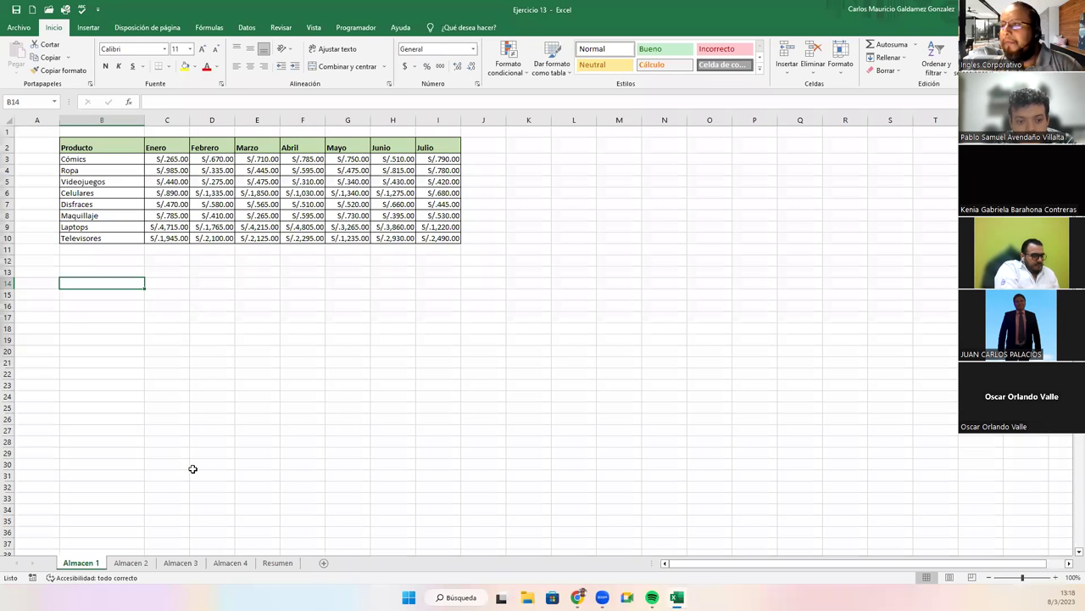
pyautogui.click(95, 173)
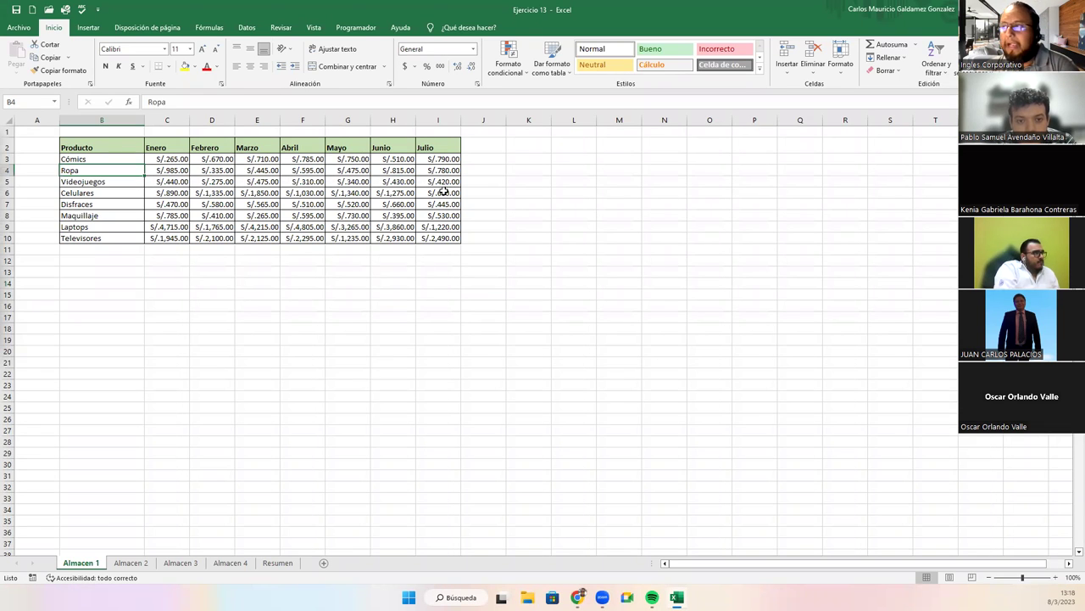
pyautogui.moveTo(164, 160); pyautogui.dragTo(438, 237)
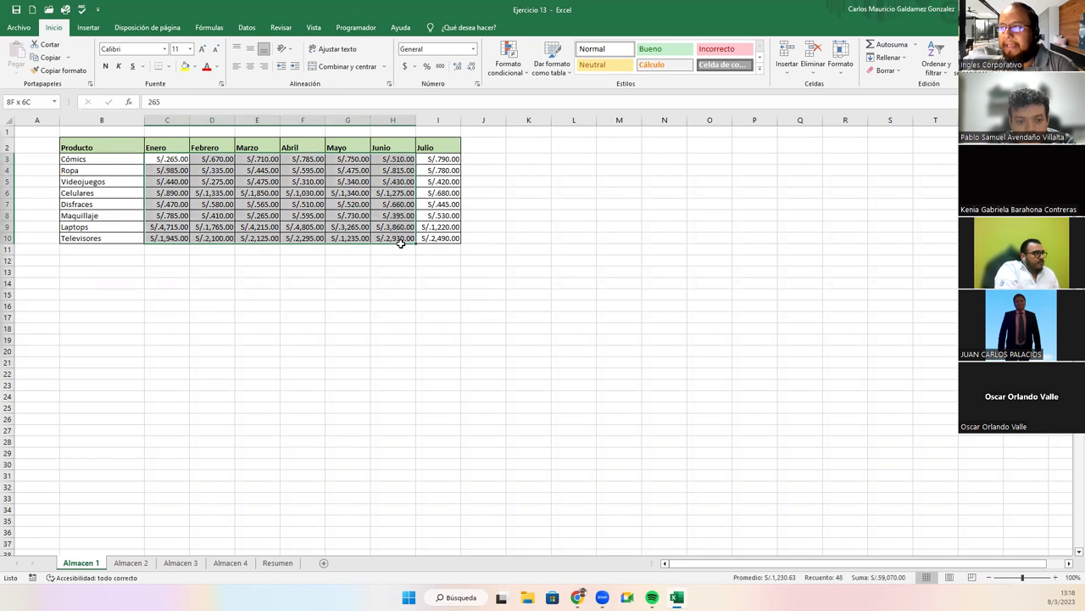
pyautogui.click(378, 314)
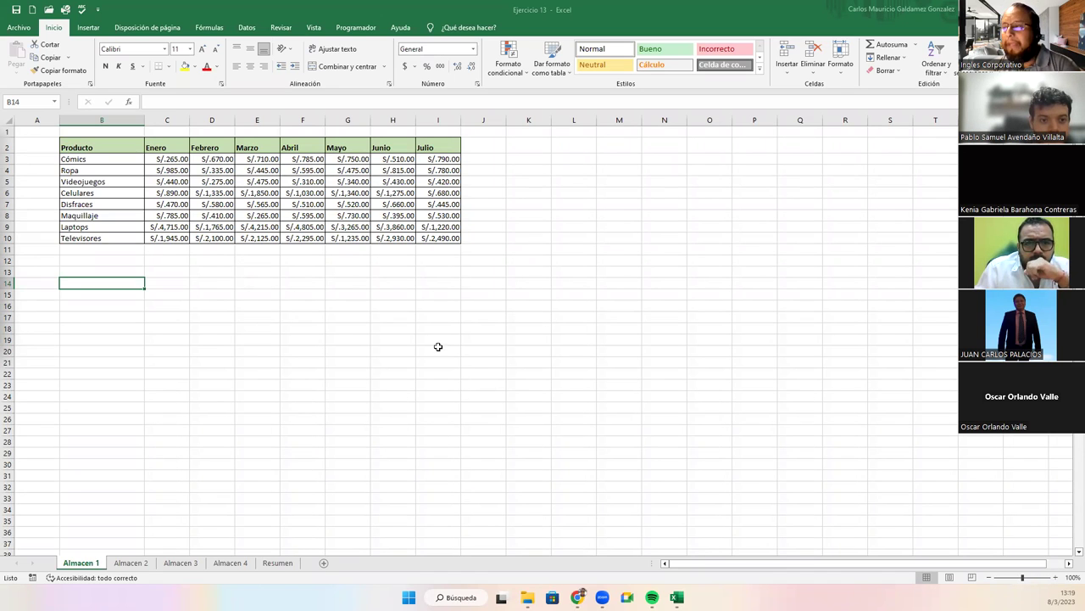
pyautogui.click(131, 562)
pyautogui.click(180, 562)
pyautogui.click(230, 563)
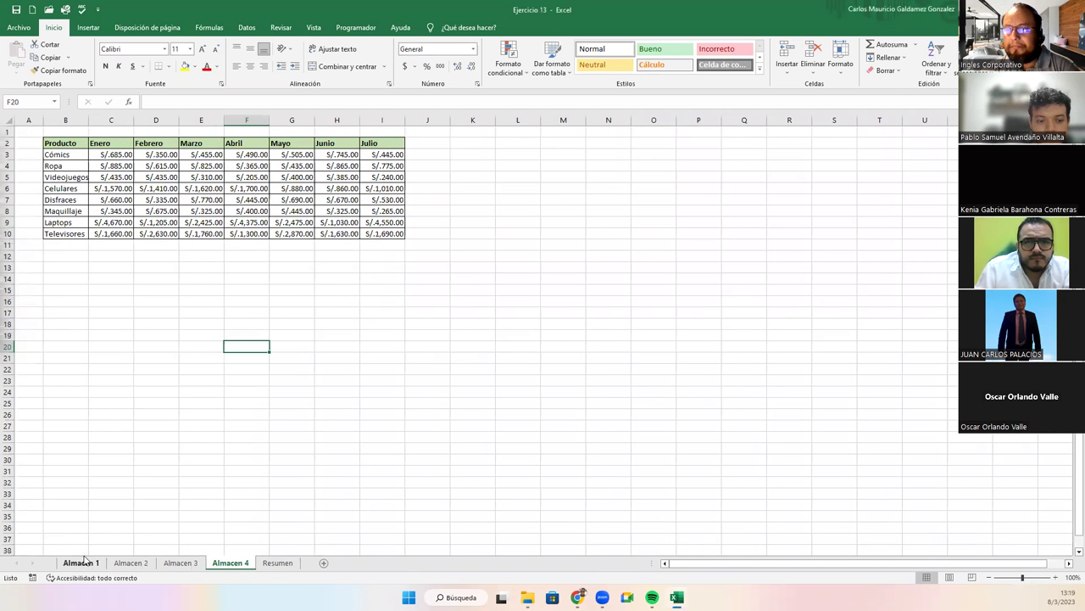
# - Convert Almacen 1's B2:I10 product data into a table with the dark green style
pyautogui.click(84, 562)
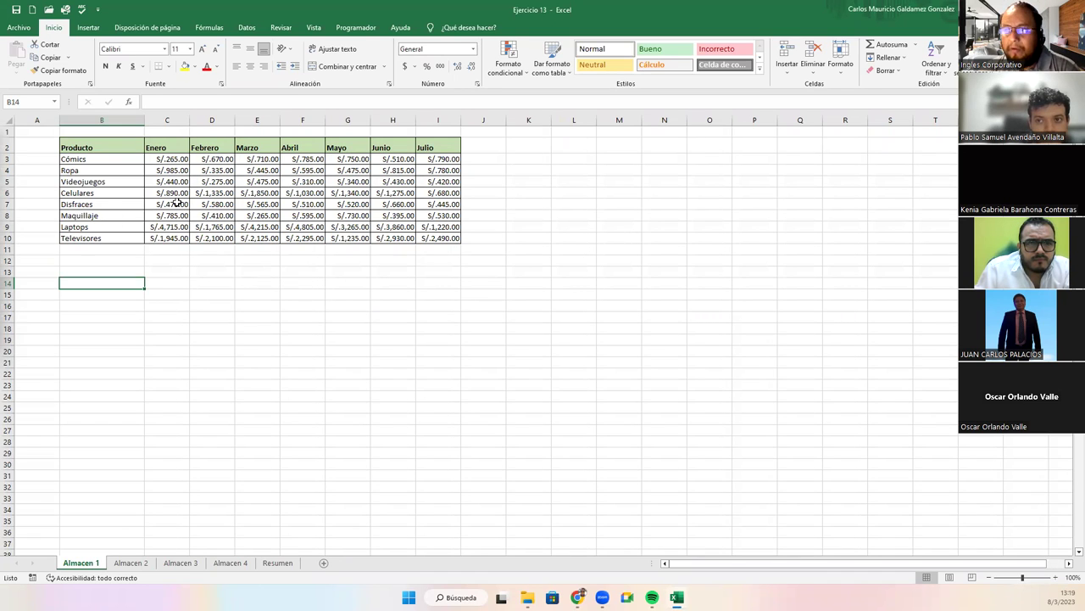
pyautogui.click(176, 202)
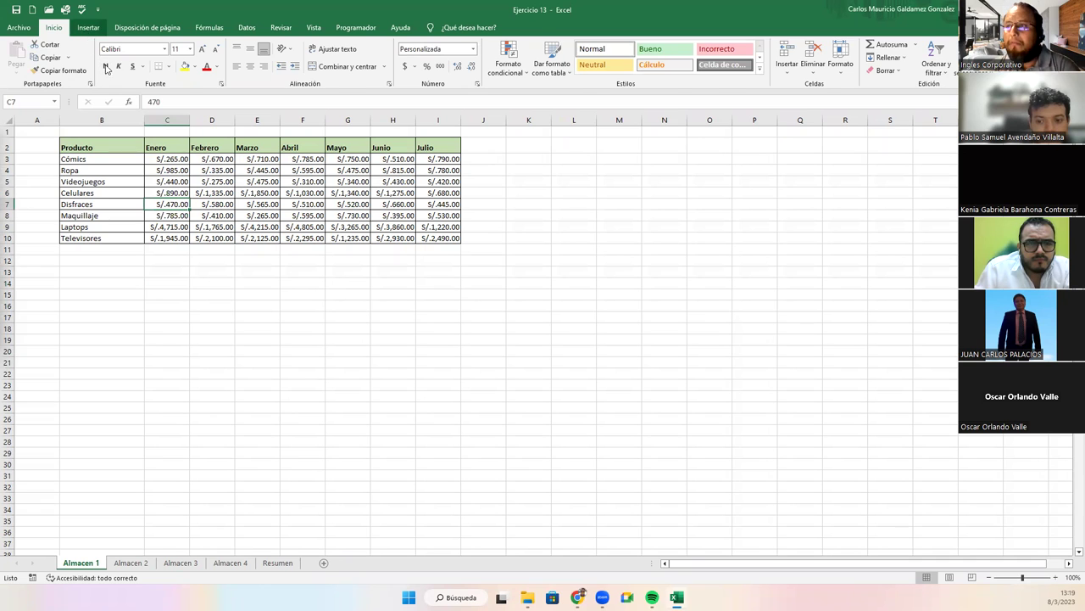
pyautogui.click(89, 28)
pyautogui.click(106, 58)
pyautogui.click(354, 417)
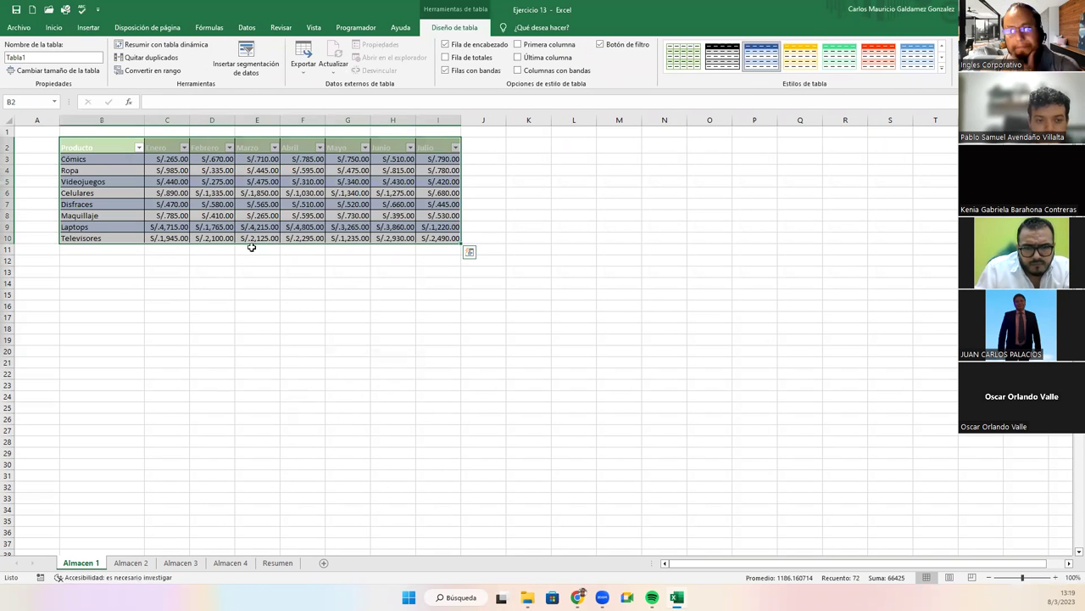
pyautogui.click(944, 75)
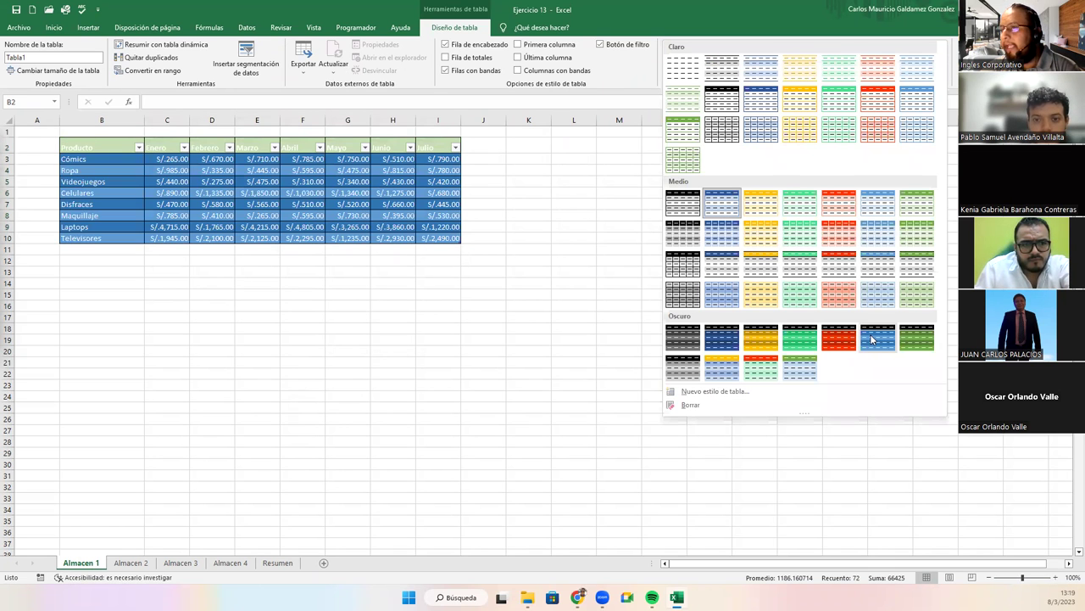
pyautogui.click(799, 337)
# - Reset the B2:I2 header row formatting to the table style so it shows black
pyautogui.click(467, 252)
pyautogui.moveTo(89, 146); pyautogui.dragTo(351, 145)
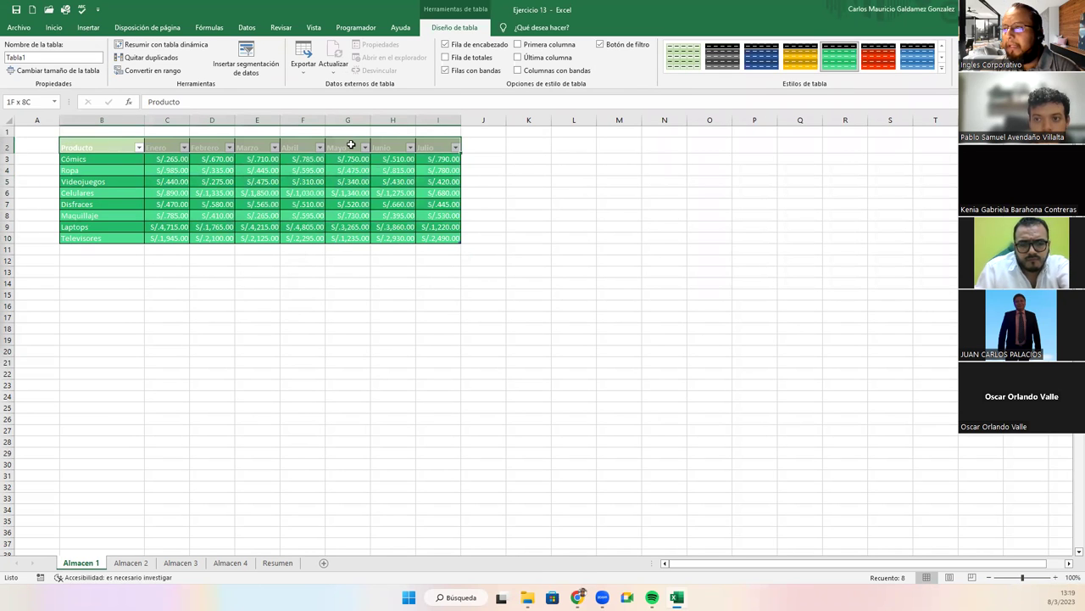
pyautogui.click(53, 28)
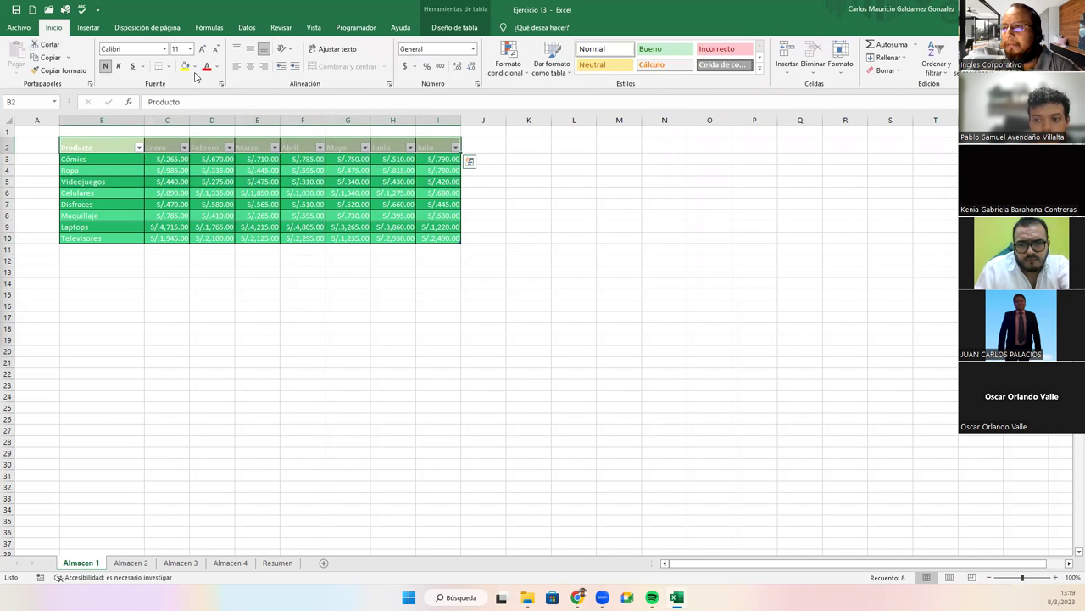
pyautogui.click(592, 48)
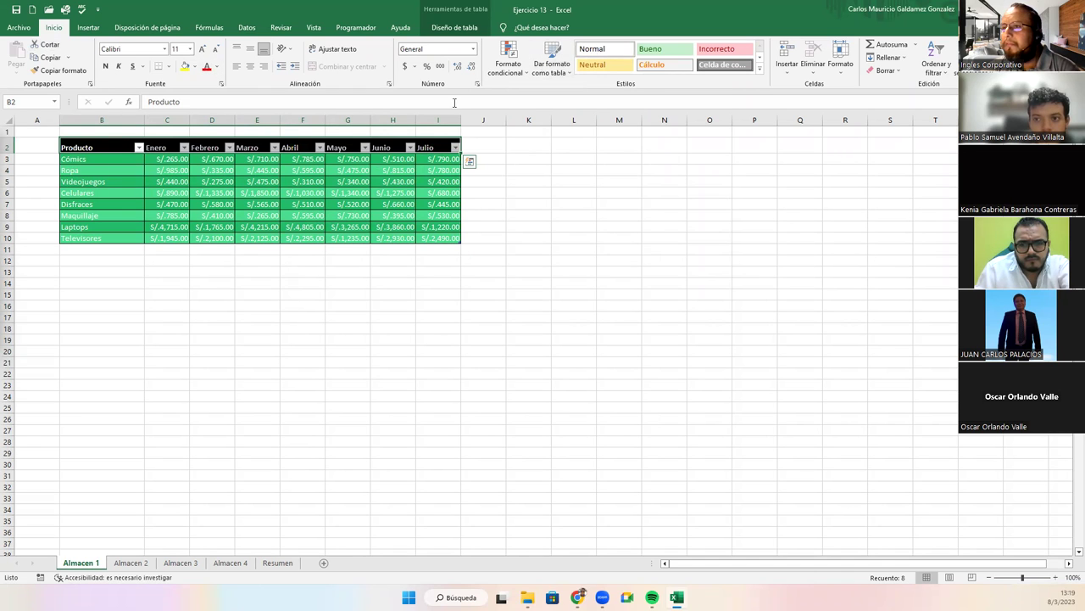
pyautogui.click(253, 214)
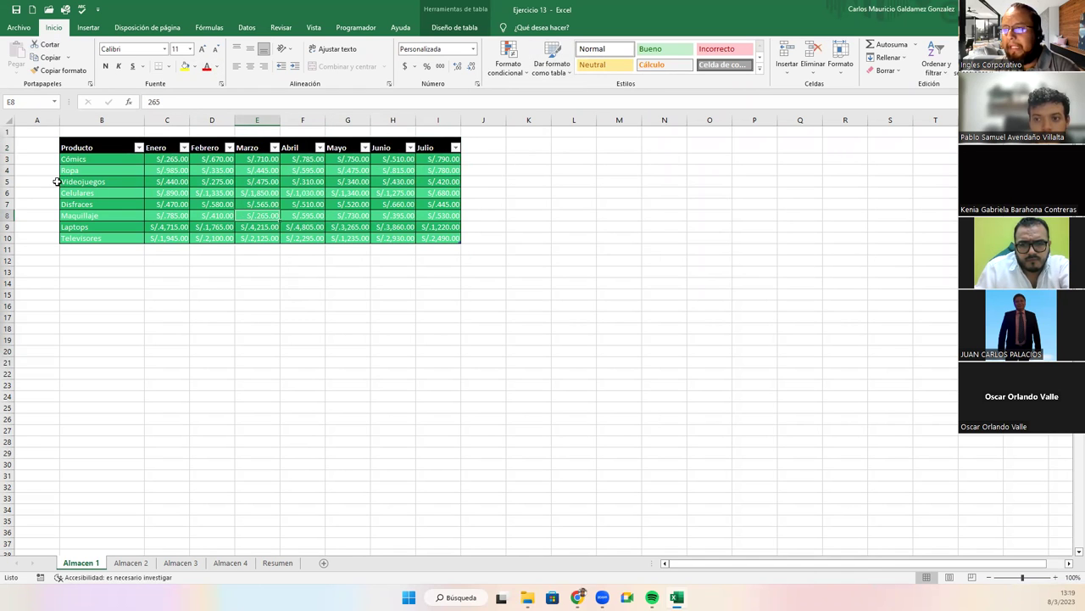
pyautogui.click(130, 562)
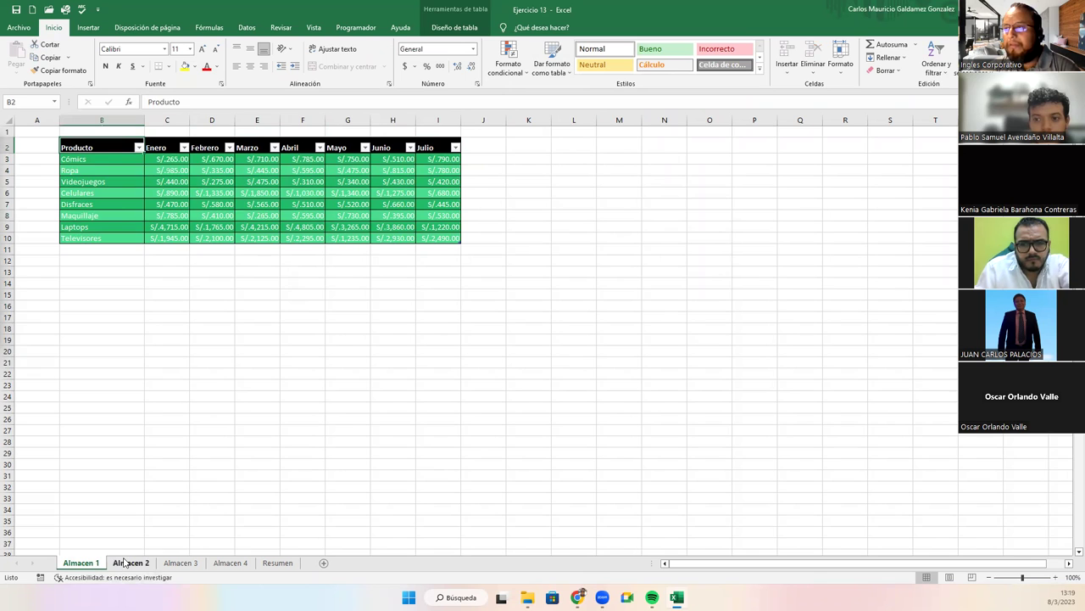
# - Make Almacen 2's B2:I10 data a table with a dark grey style
pyautogui.click(97, 8)
pyautogui.click(90, 29)
pyautogui.click(103, 53)
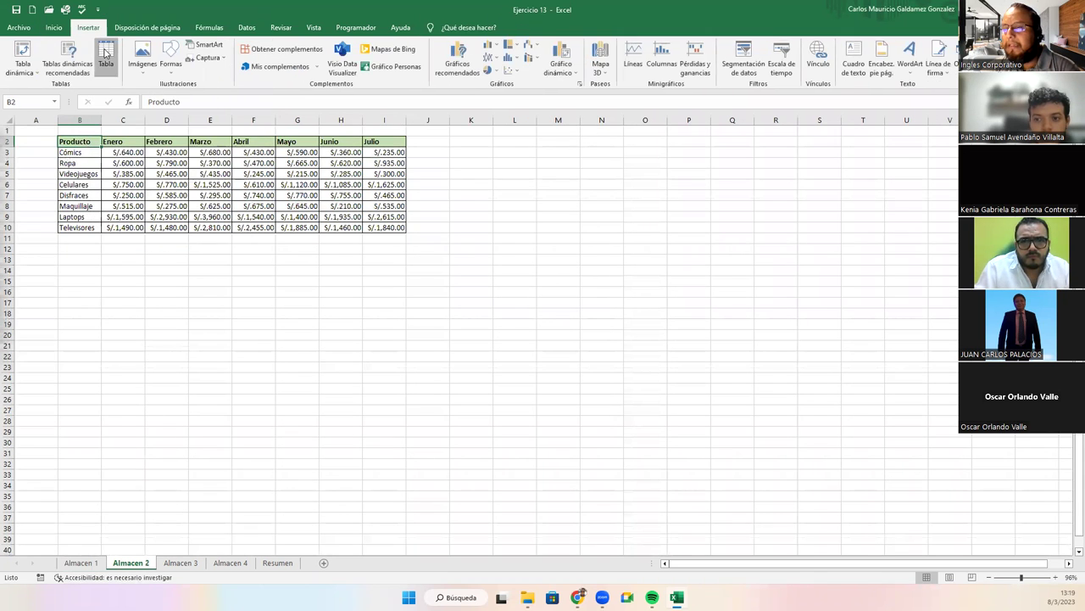
pyautogui.click(351, 418)
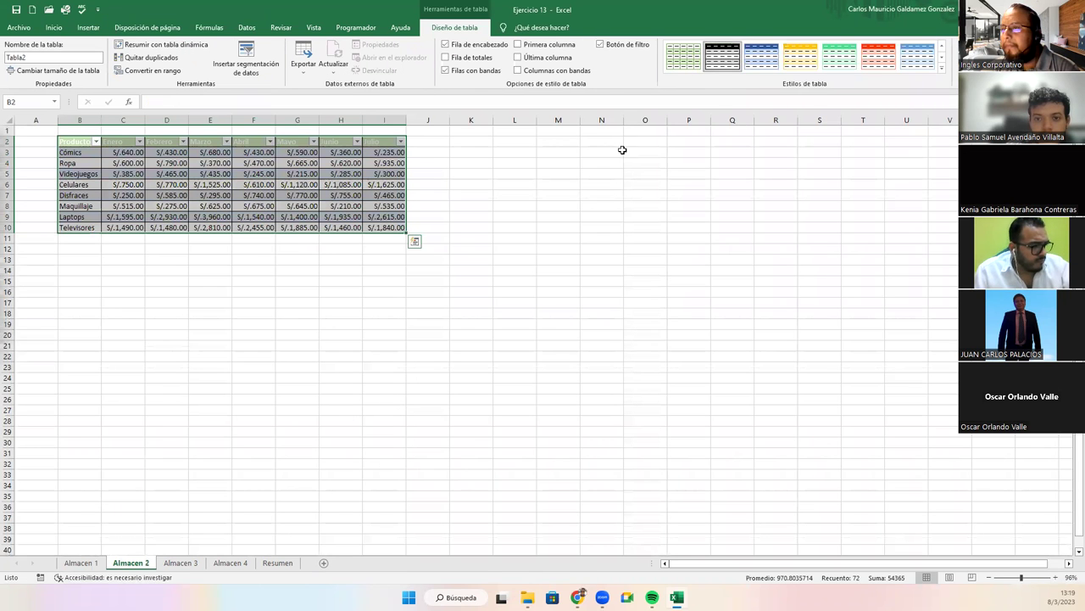
pyautogui.click(941, 68)
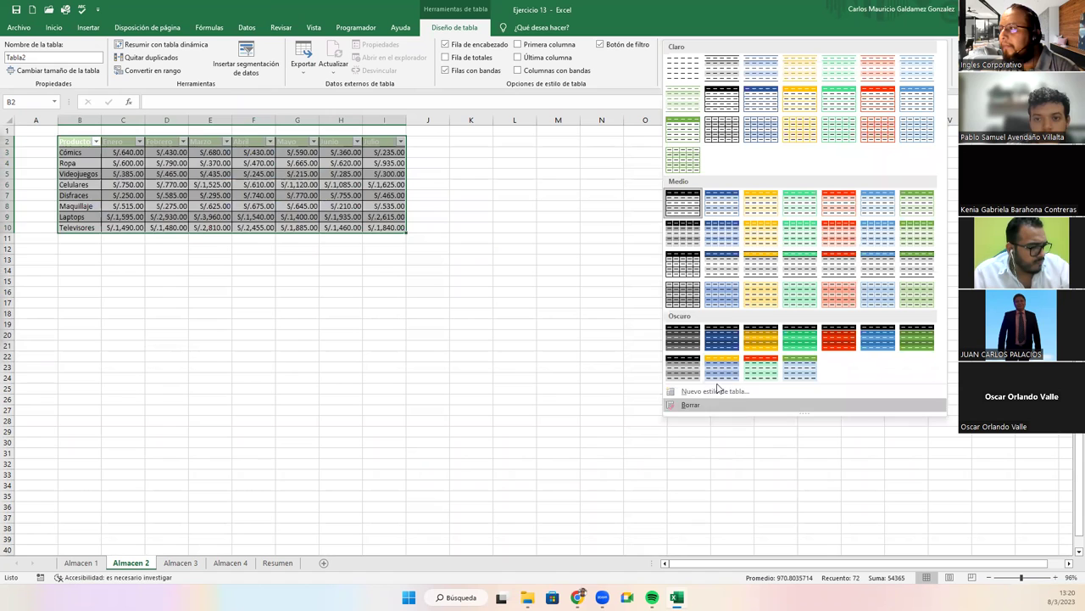
pyautogui.click(691, 345)
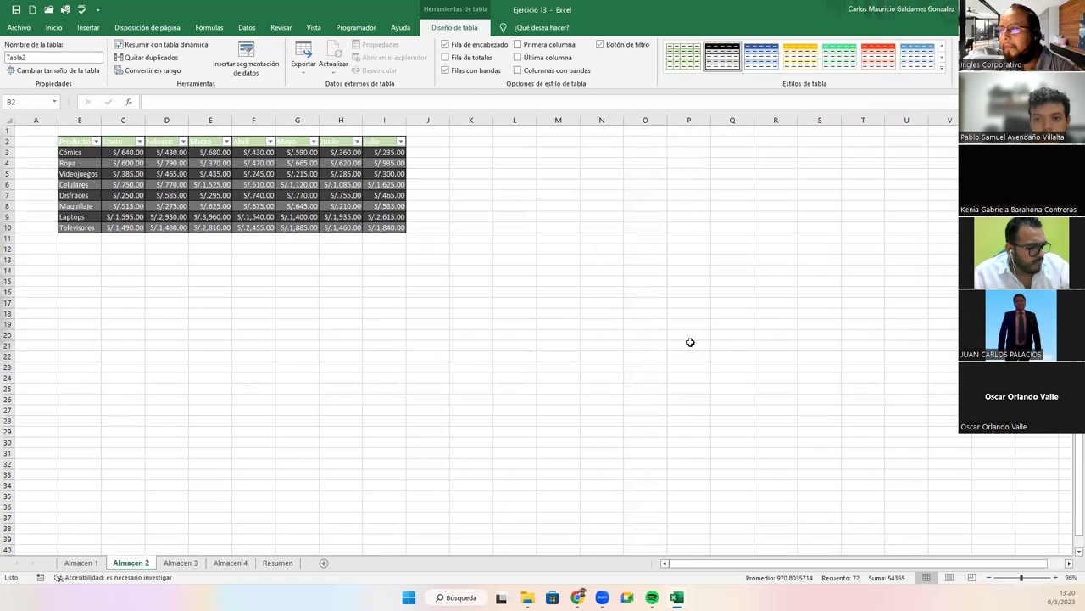
# - Apply the Normal cell style to the B2:I2 header row
pyautogui.click(87, 136)
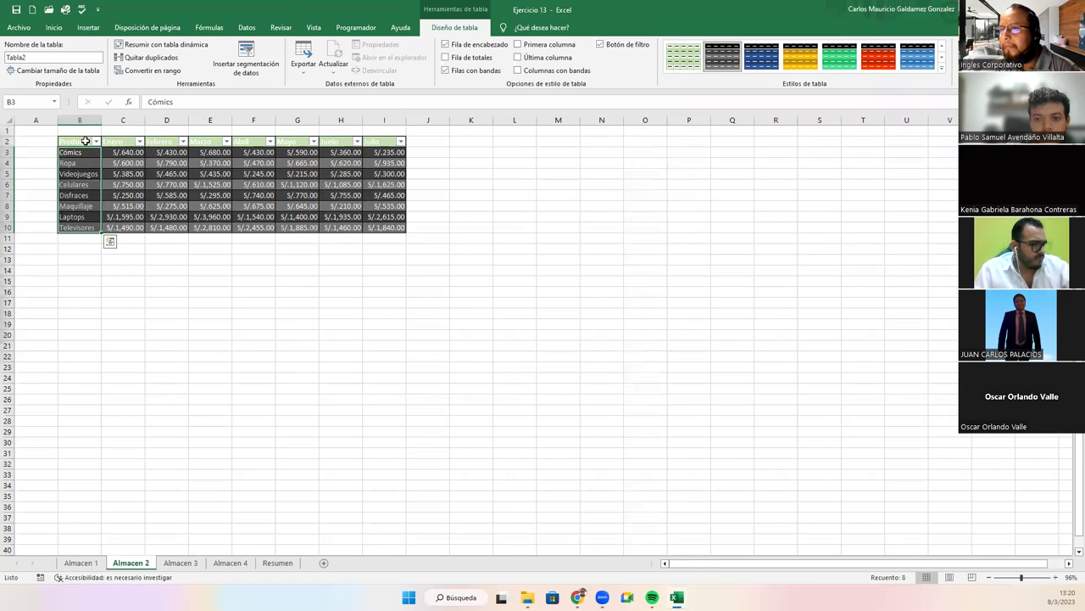
pyautogui.moveTo(80, 141); pyautogui.dragTo(380, 141)
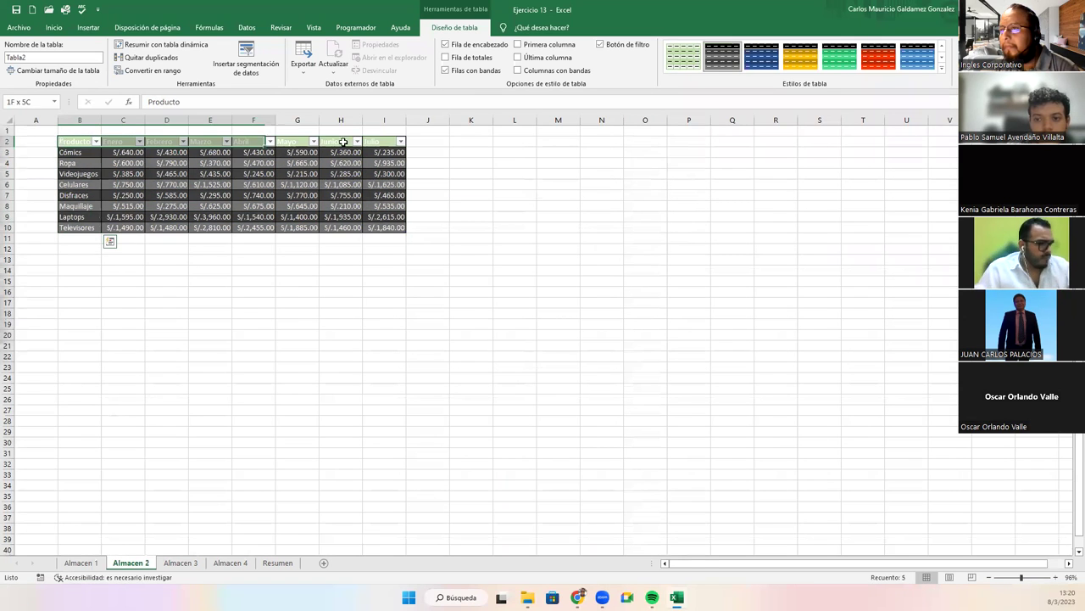
pyautogui.click(54, 27)
pyautogui.click(594, 51)
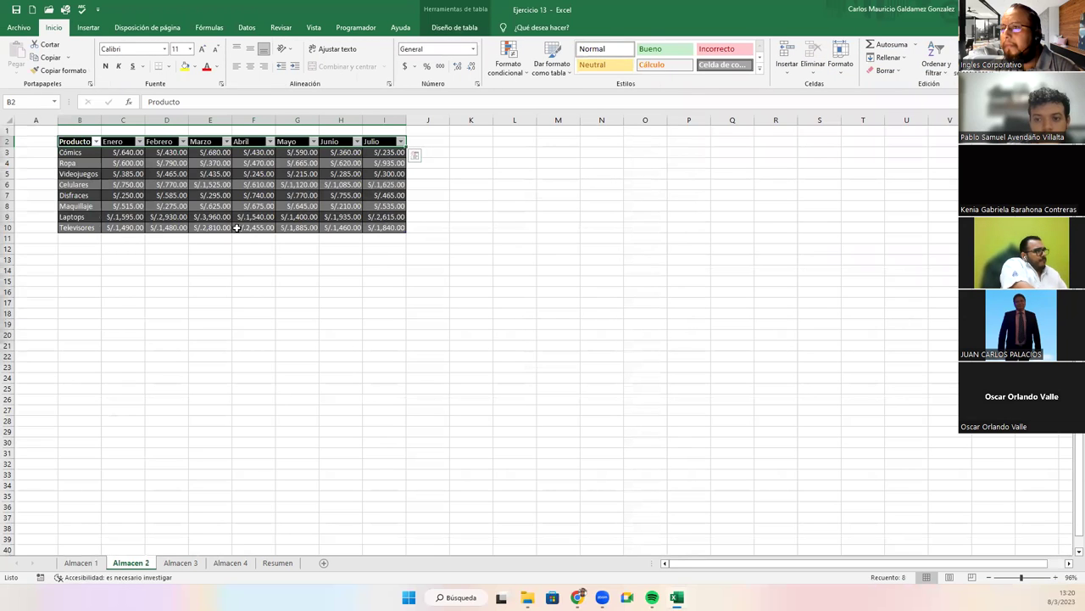
pyautogui.click(195, 199)
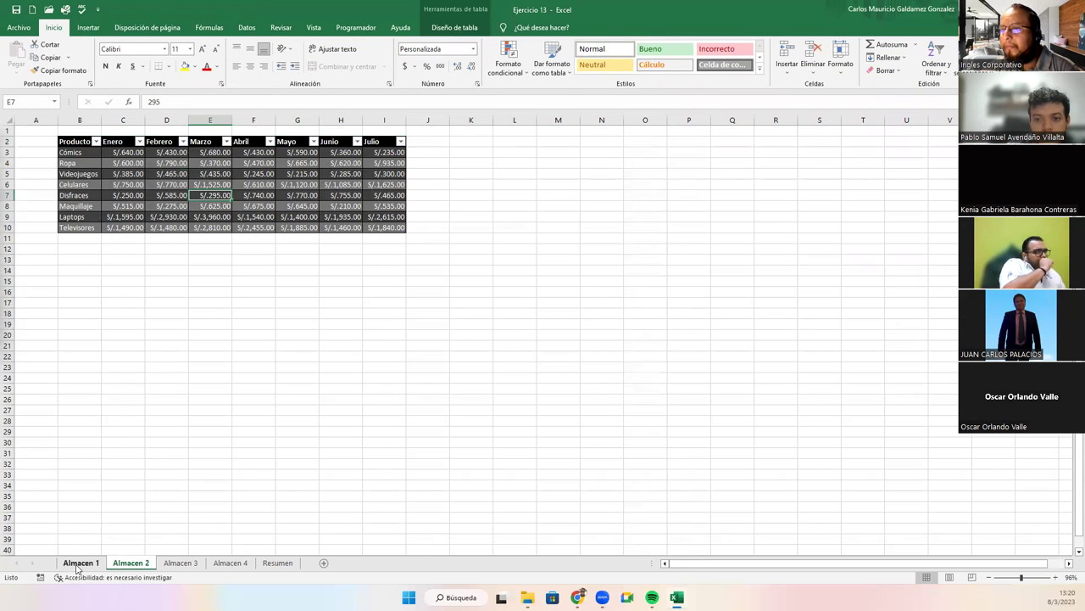
# - Change the Almacen 2 table to a green banded style from the Diseño de tabla gallery
pyautogui.click(80, 562)
pyautogui.click(129, 562)
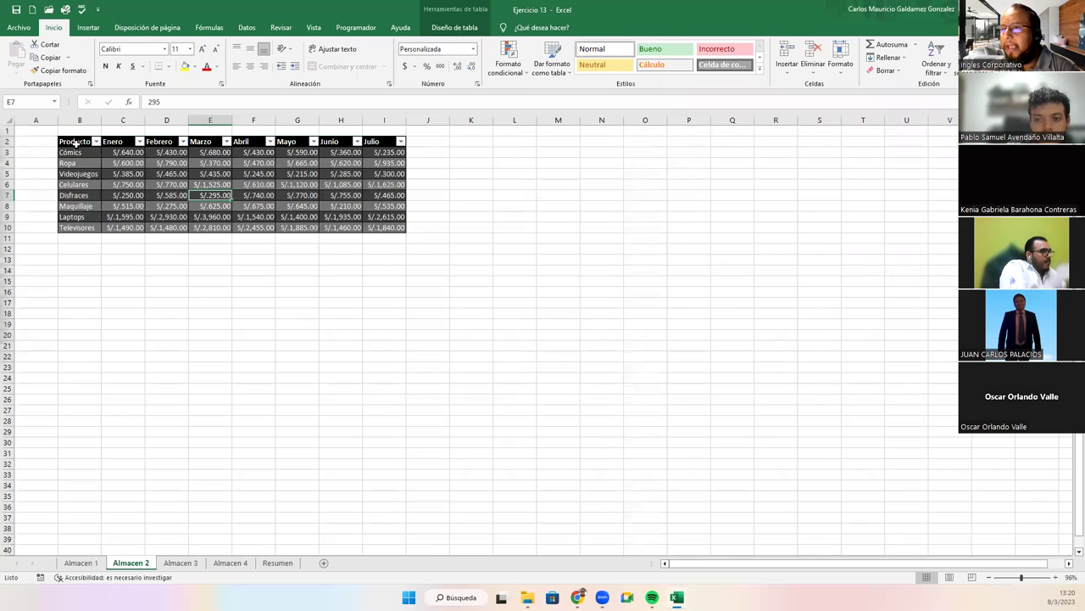
pyautogui.click(74, 141)
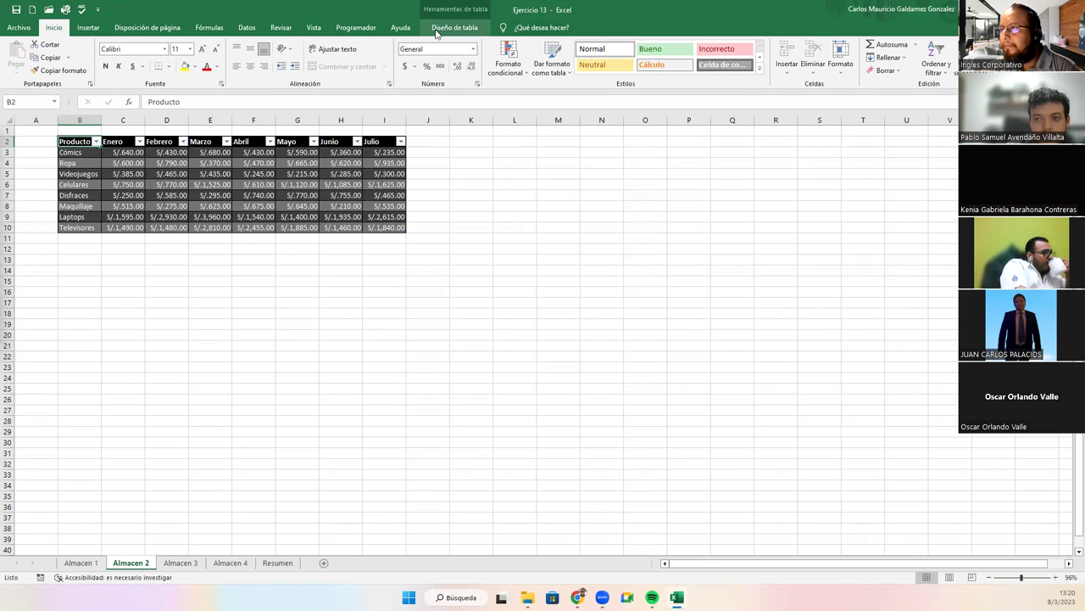
pyautogui.click(454, 27)
pyautogui.click(839, 54)
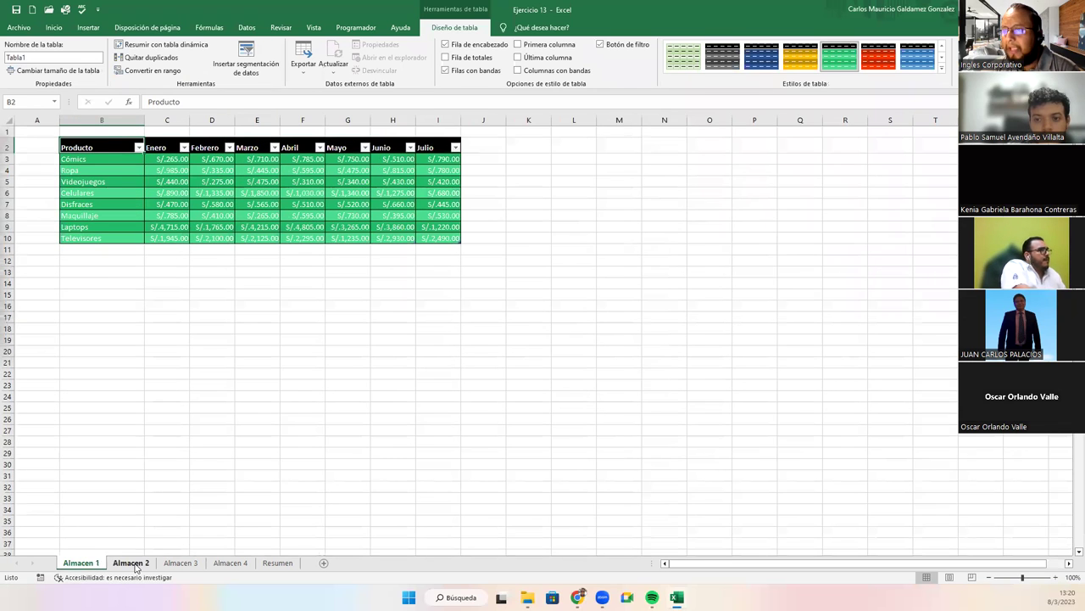
pyautogui.click(130, 562)
# - Convert Almacen 3's B2:I10 data into a table with the dark green style
pyautogui.click(167, 567)
pyautogui.click(100, 188)
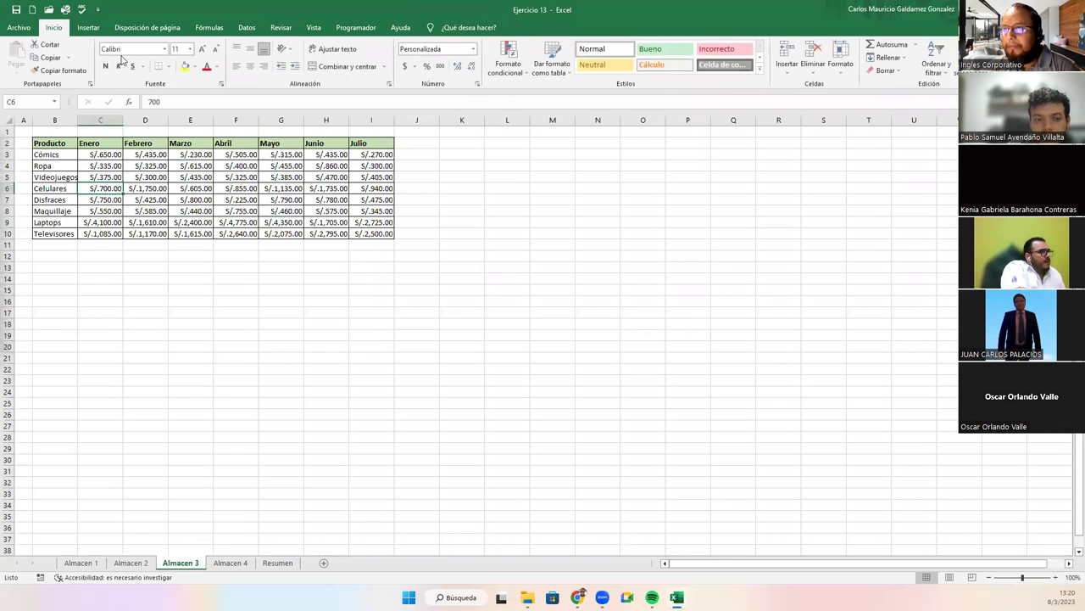
pyautogui.click(88, 27)
pyautogui.click(106, 54)
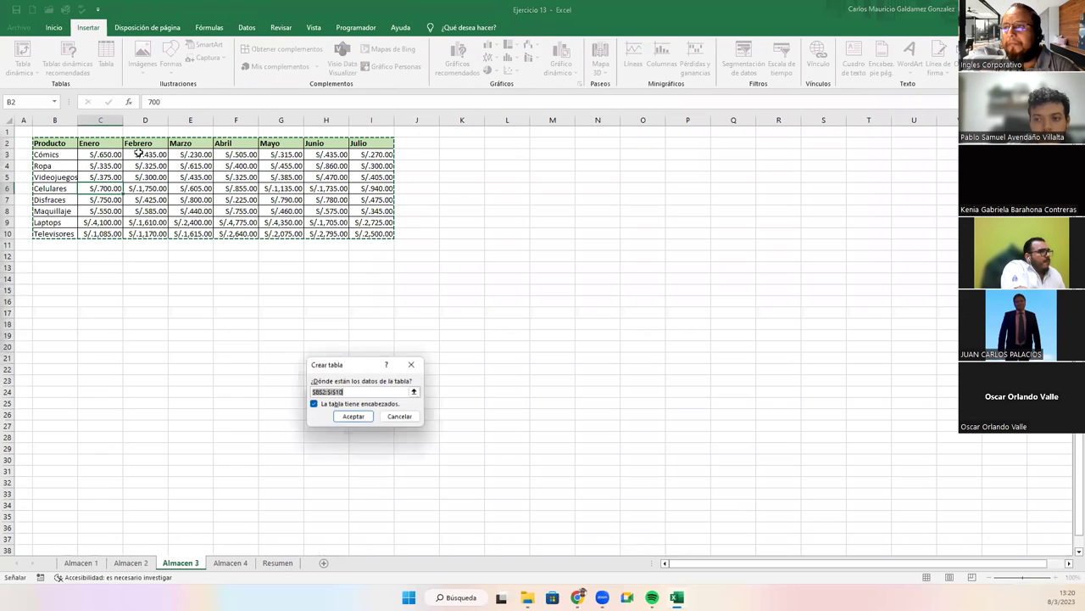
pyautogui.click(352, 417)
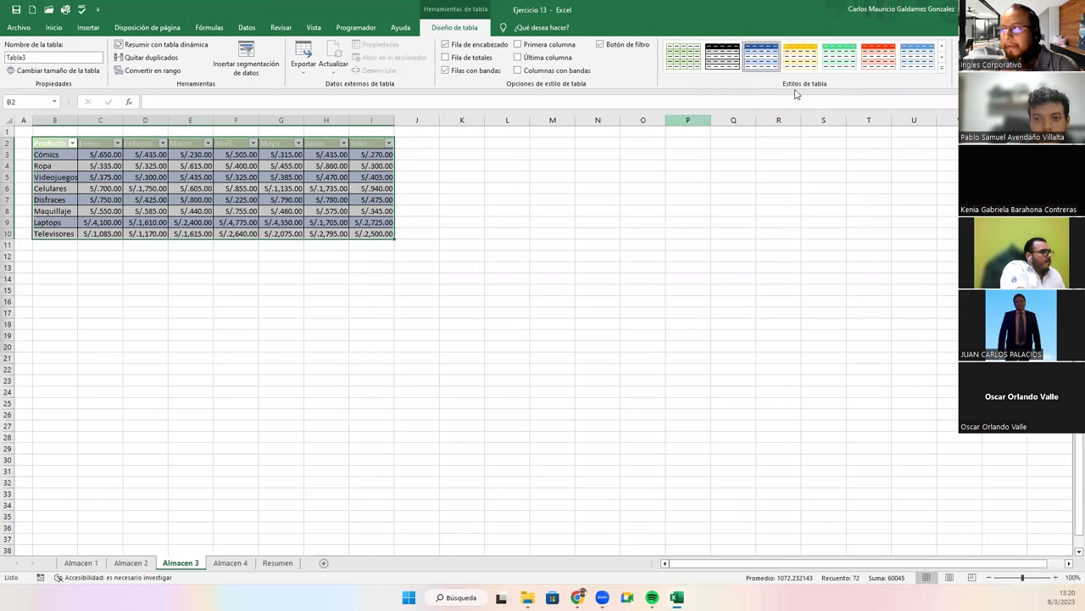
pyautogui.click(941, 69)
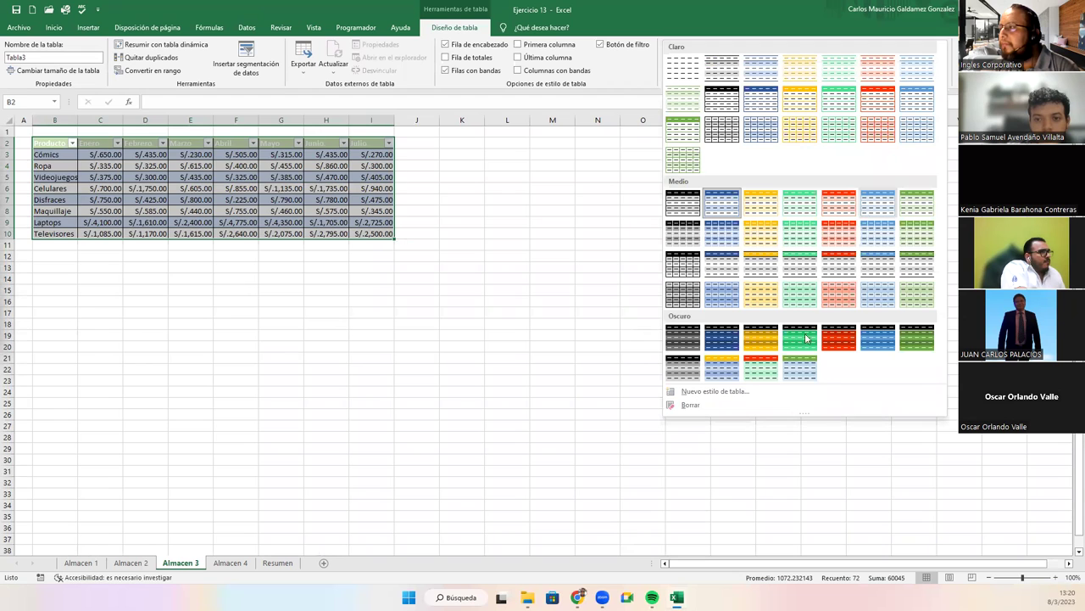
pyautogui.click(920, 354)
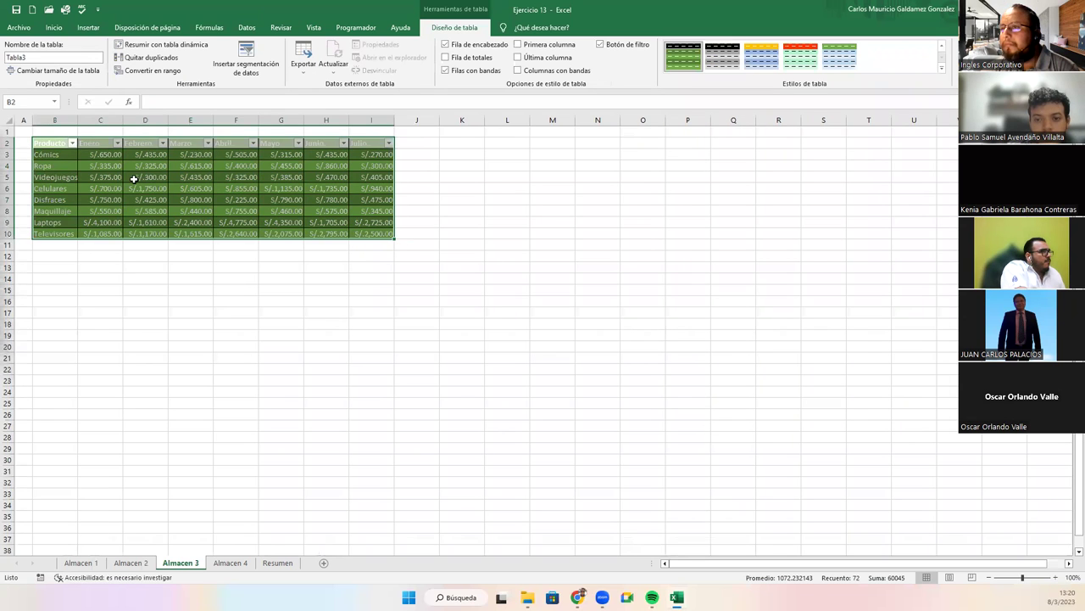
pyautogui.moveTo(55, 142); pyautogui.dragTo(371, 143)
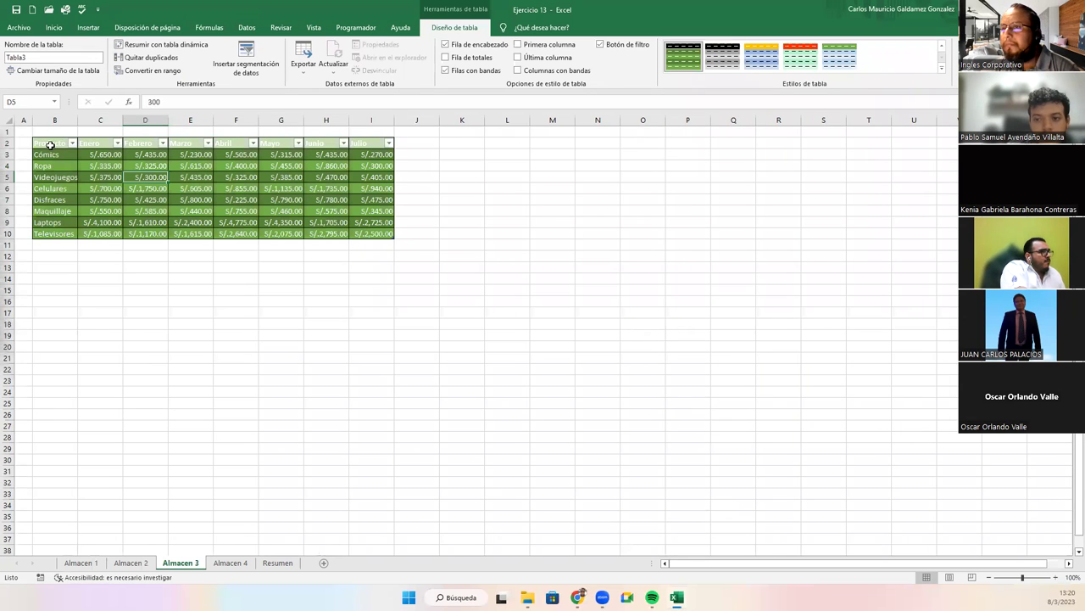
pyautogui.click(52, 27)
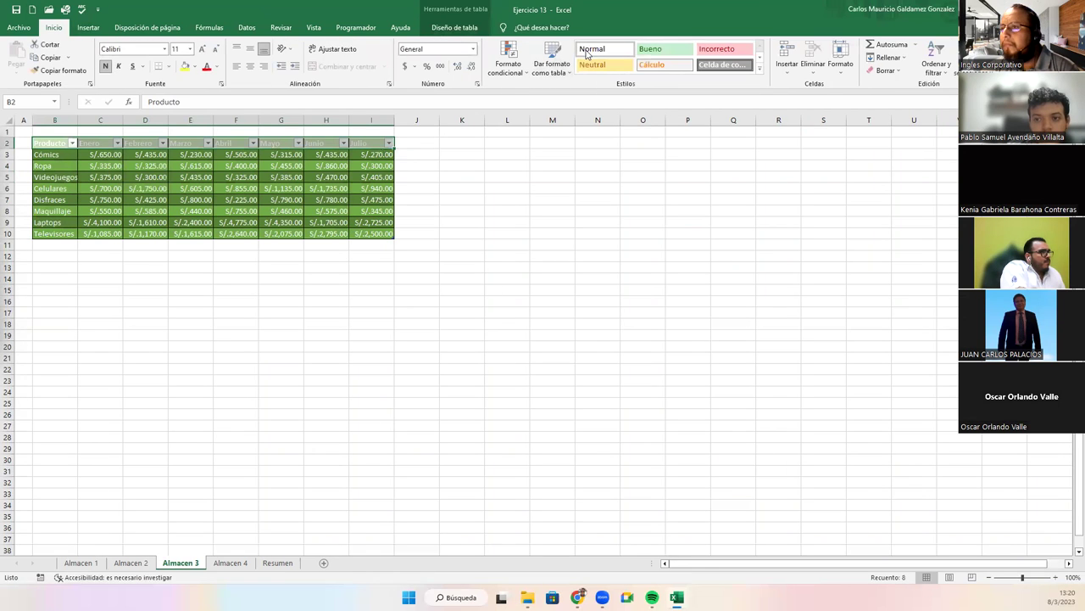
# - Start creating a table from the Almacen 4 product data with Insertar > Tabla
pyautogui.click(229, 563)
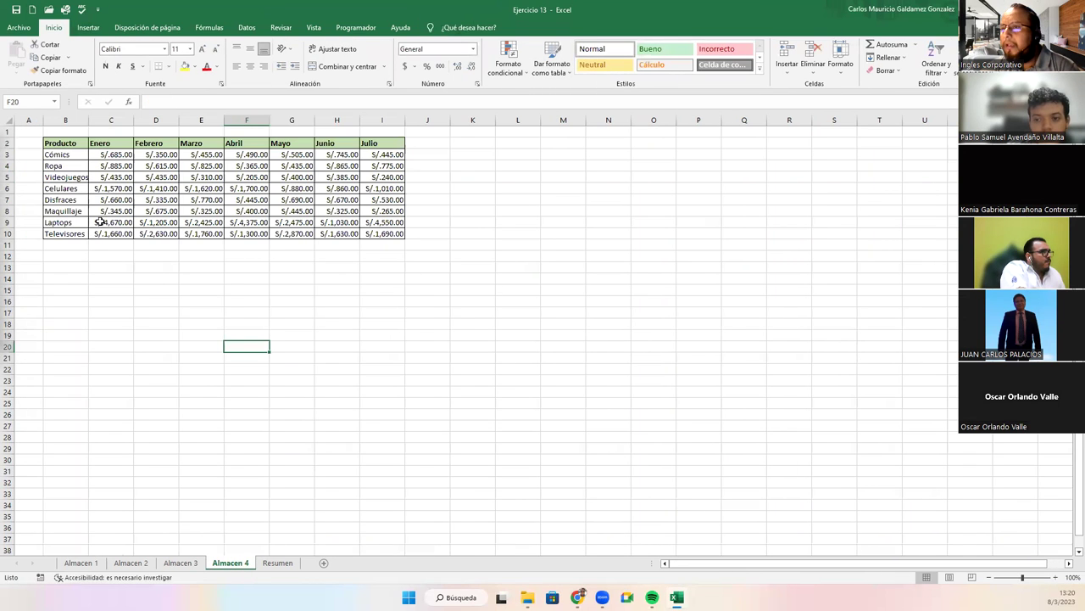
pyautogui.click(92, 179)
pyautogui.click(88, 27)
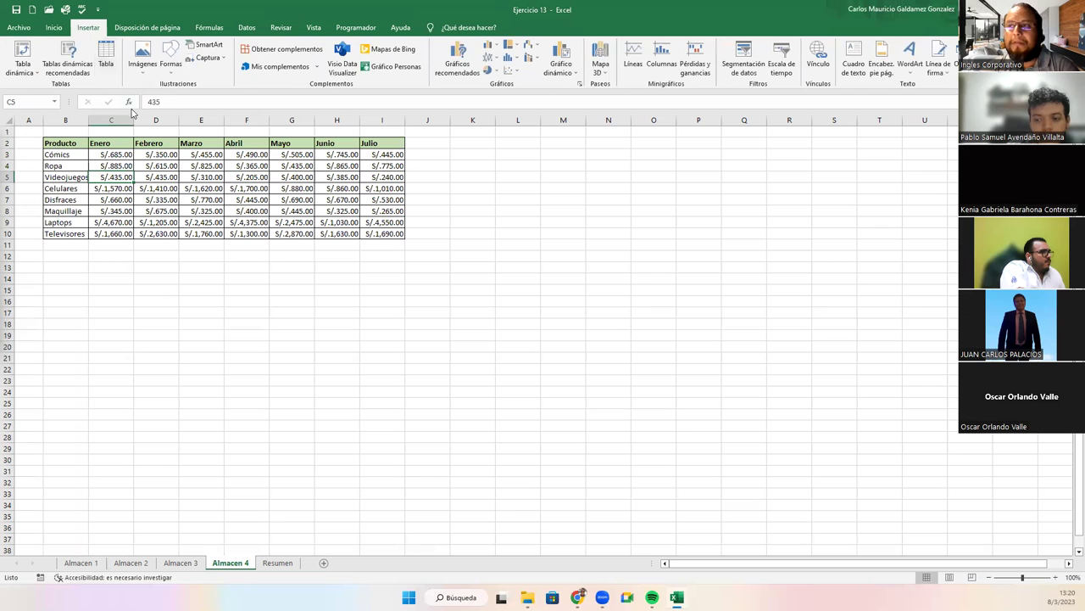
pyautogui.click(106, 55)
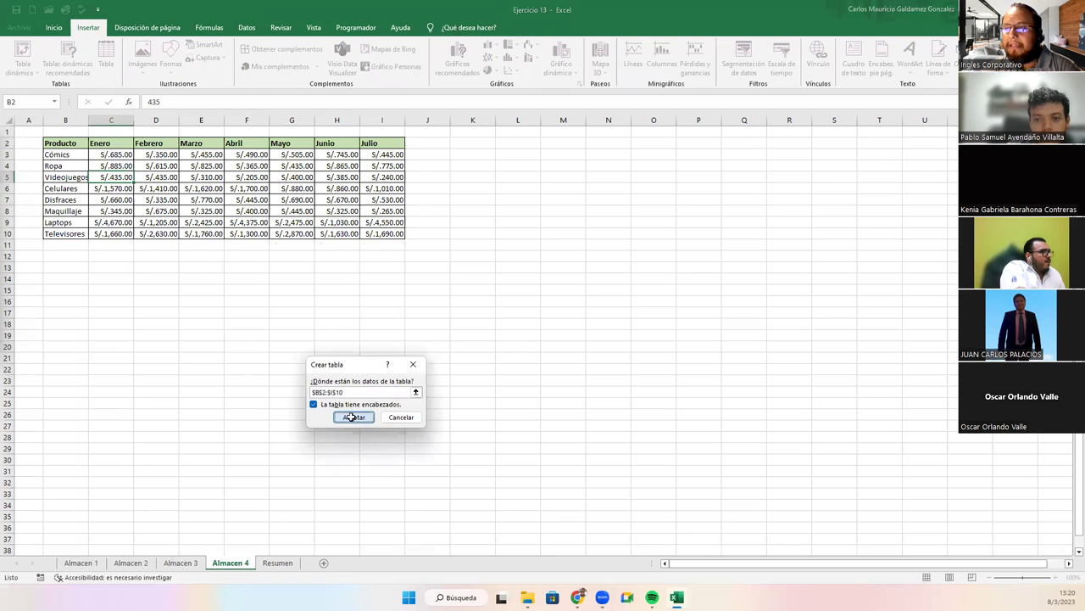
# - Confirm the B2:I10 table on Almacen 4 and apply the dark green Oscuro style
pyautogui.click(351, 414)
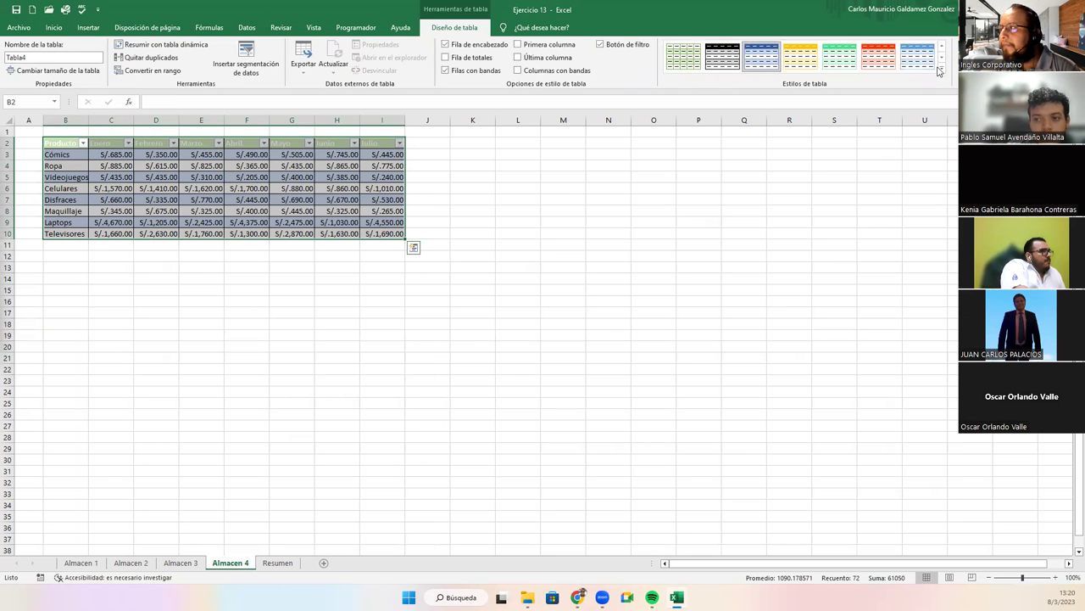
pyautogui.click(941, 66)
pyautogui.click(915, 337)
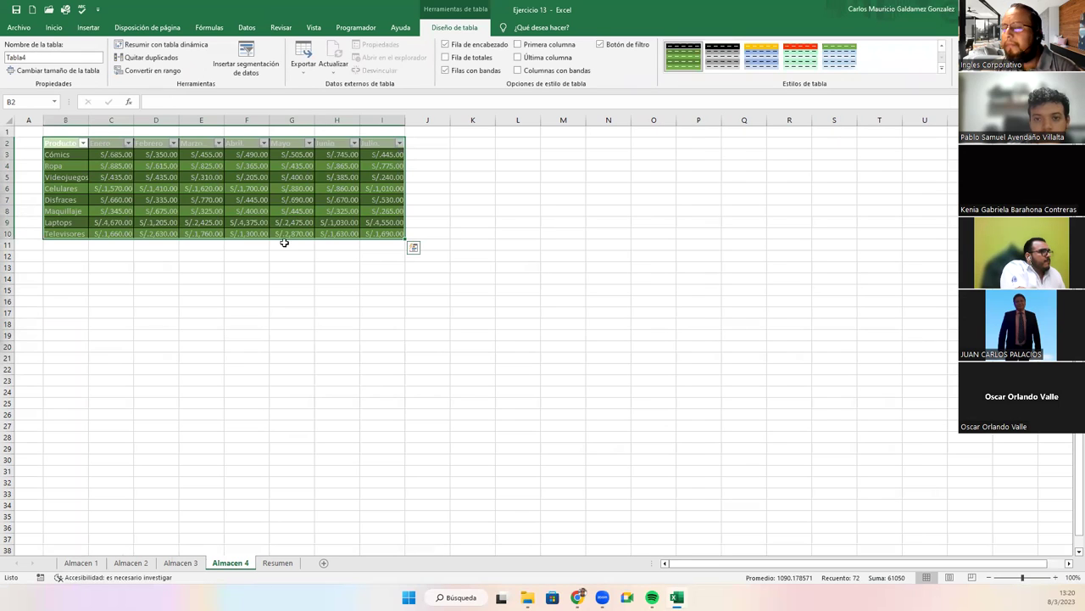
pyautogui.click(57, 145)
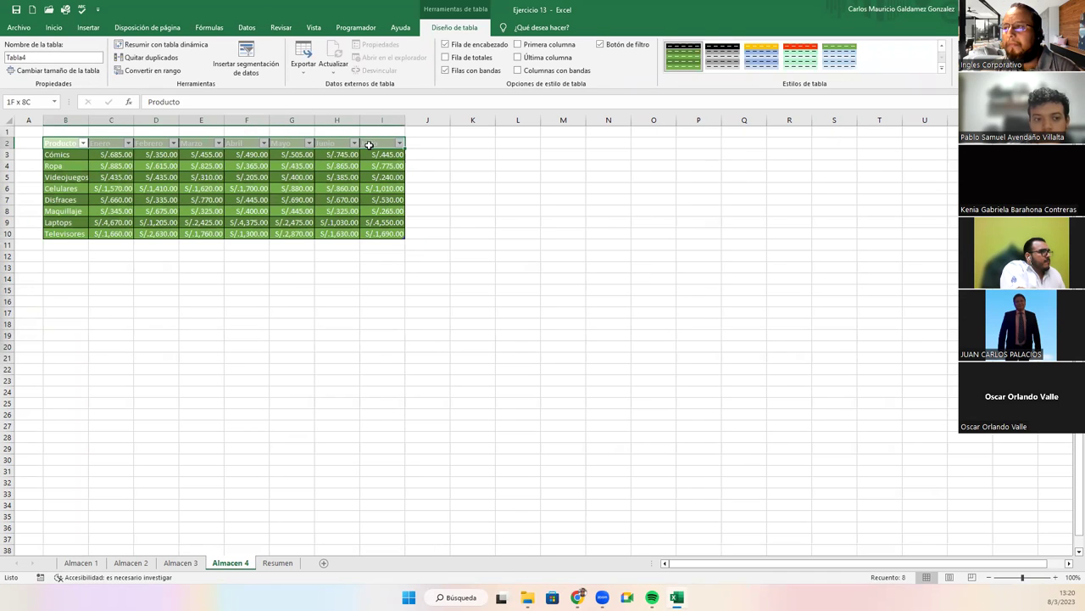
pyautogui.click(53, 28)
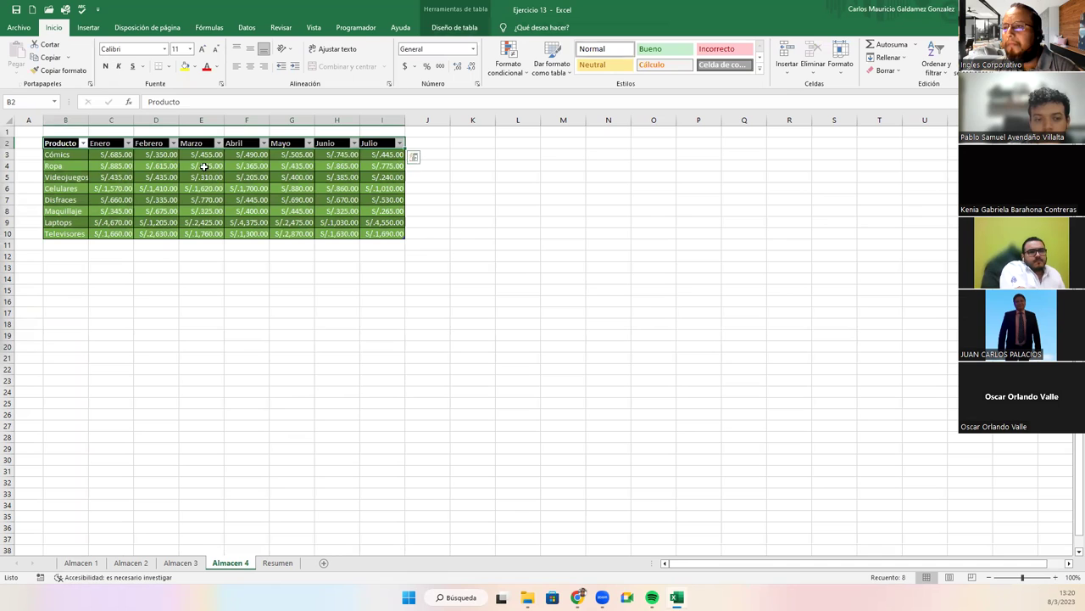
pyautogui.moveTo(201, 176); pyautogui.dragTo(201, 188)
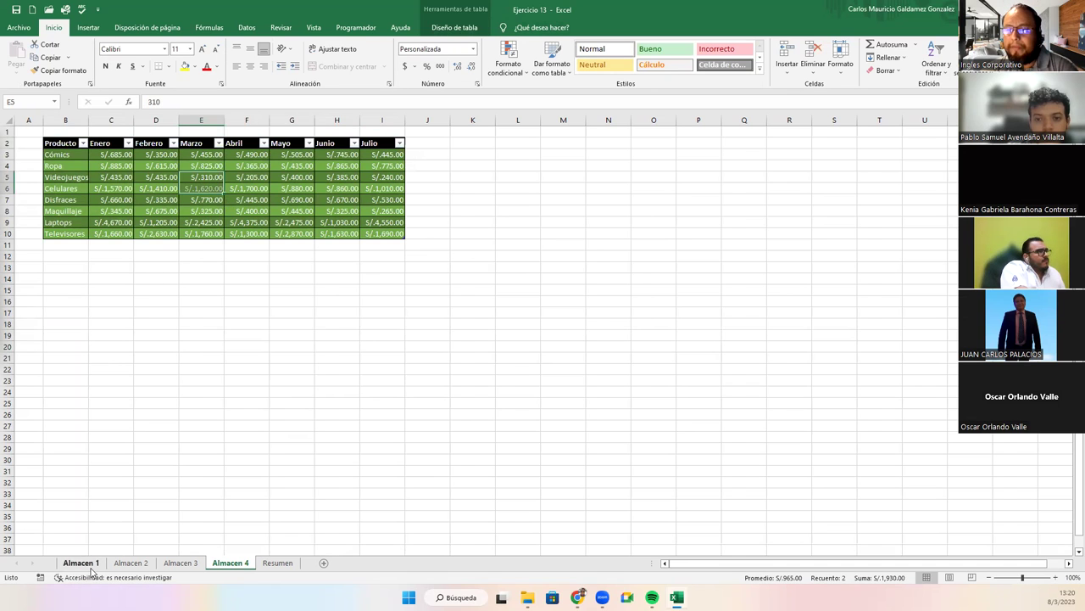
# - Apply Contabilidad accounting format to Almacen 1's monthly amounts C3:I10
pyautogui.click(92, 565)
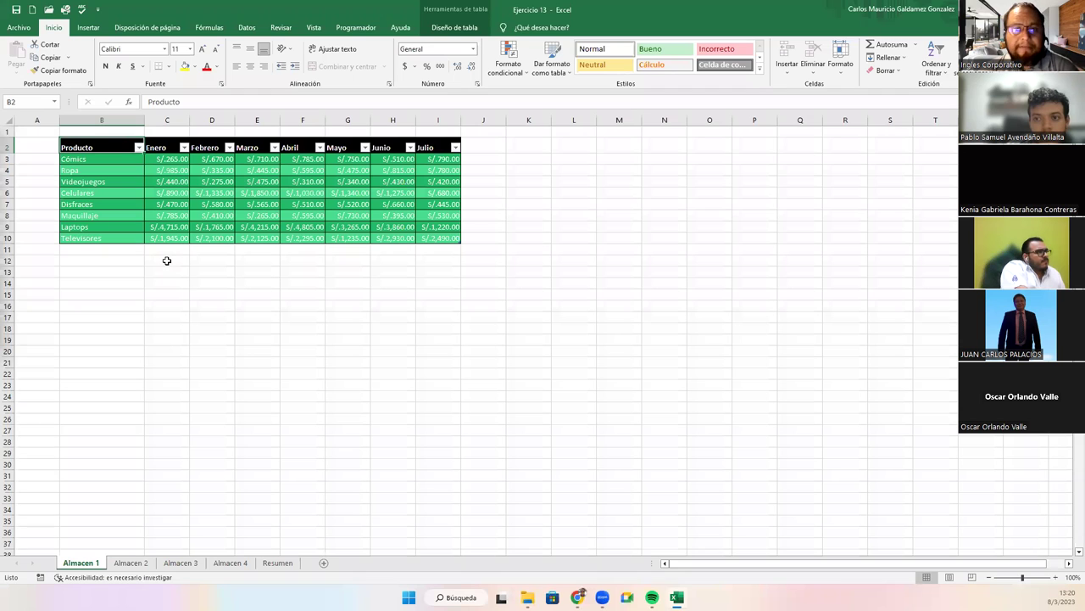
pyautogui.moveTo(163, 160); pyautogui.dragTo(444, 239)
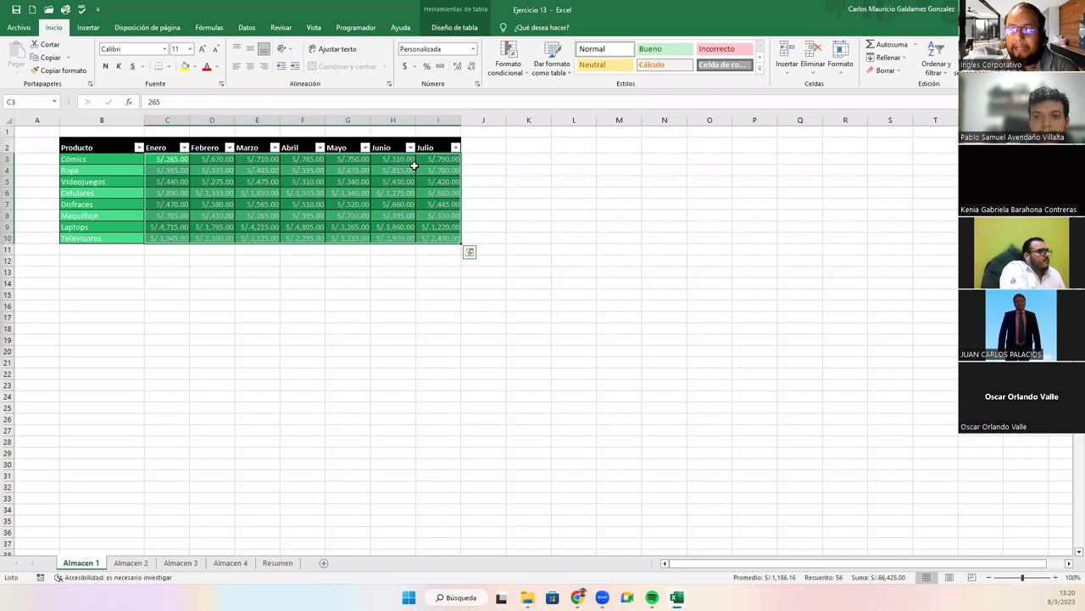
pyautogui.click(474, 49)
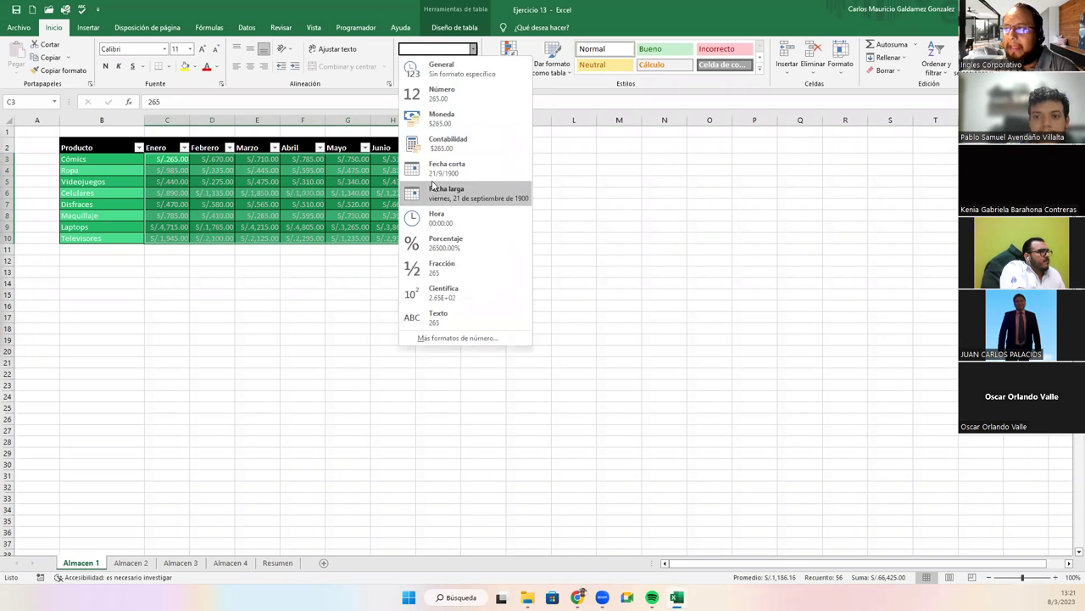
pyautogui.click(446, 144)
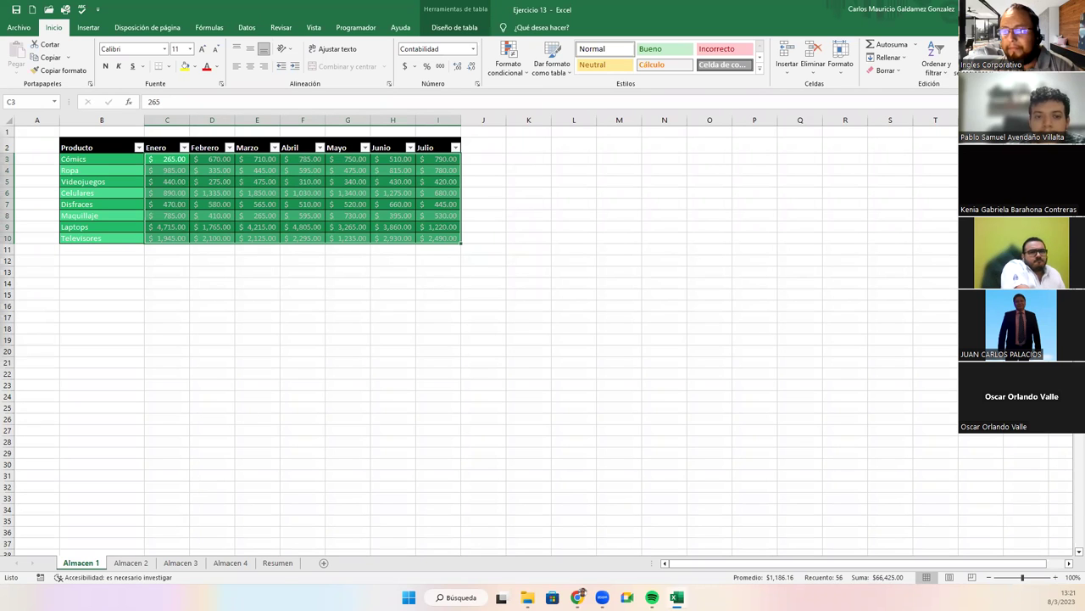
# - Apply Contabilidad accounting format to Almacen 2's monthly amounts
pyautogui.click(132, 564)
pyautogui.moveTo(119, 152)
pyautogui.mouseDown()
pyautogui.moveTo(362, 229)
pyautogui.moveTo(398, 230)
pyautogui.mouseUp()
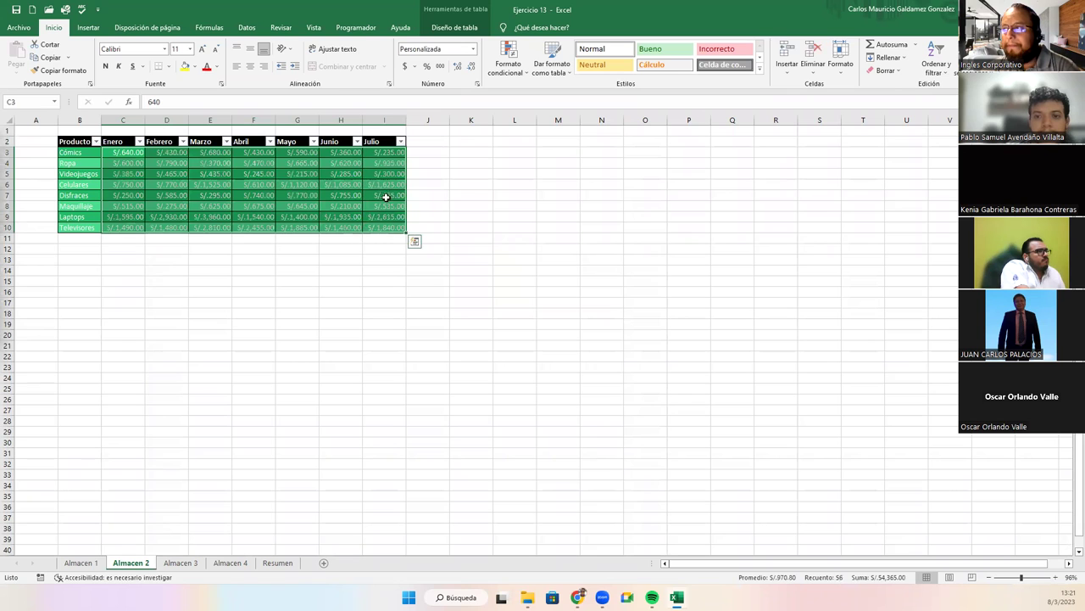
pyautogui.click(469, 28)
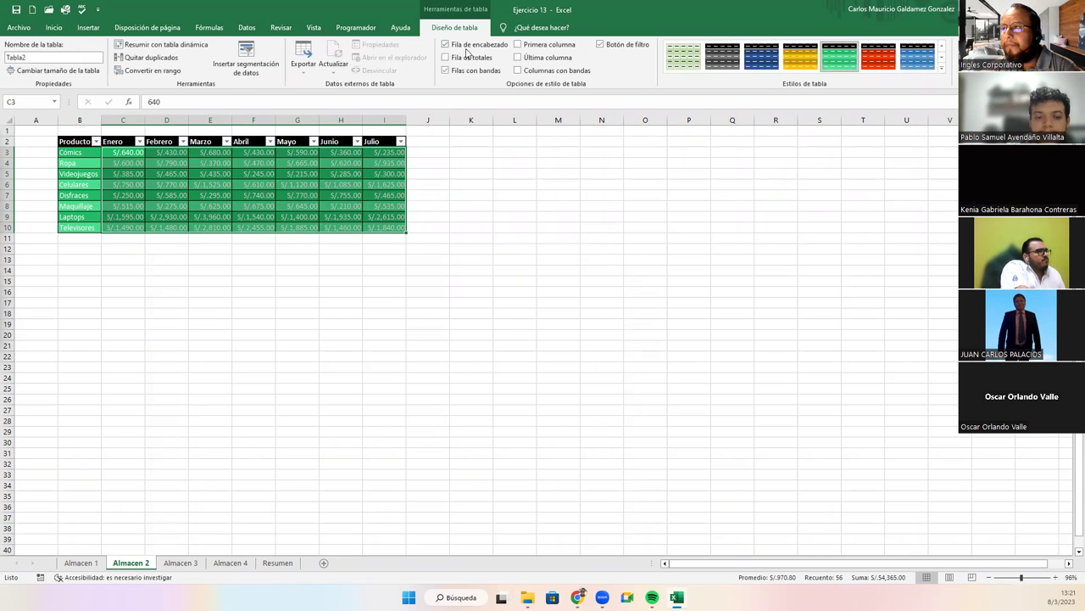
pyautogui.click(53, 27)
pyautogui.click(473, 51)
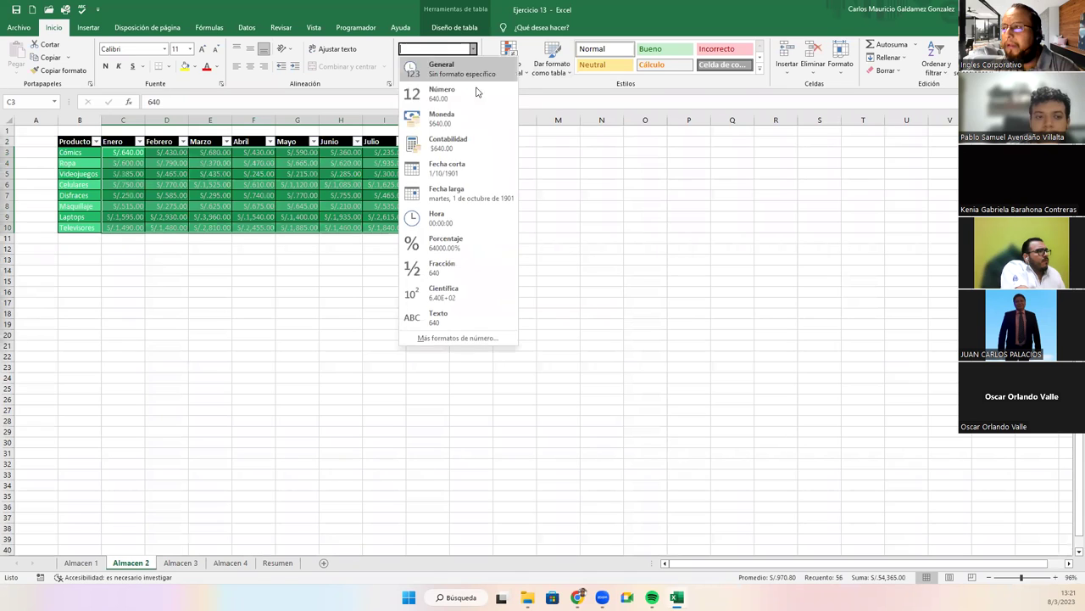
pyautogui.click(451, 143)
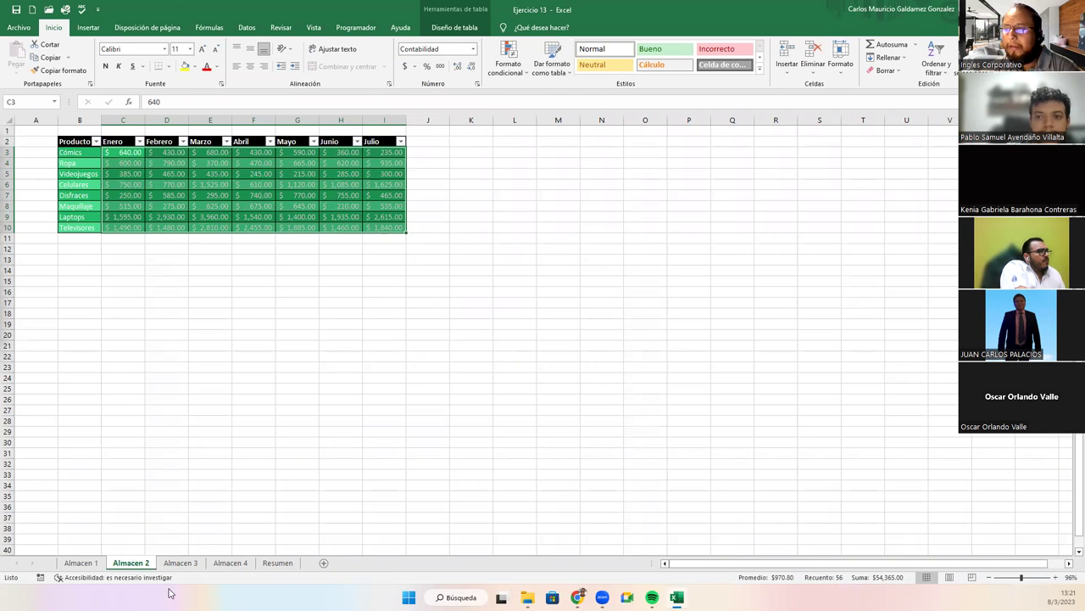
pyautogui.click(179, 562)
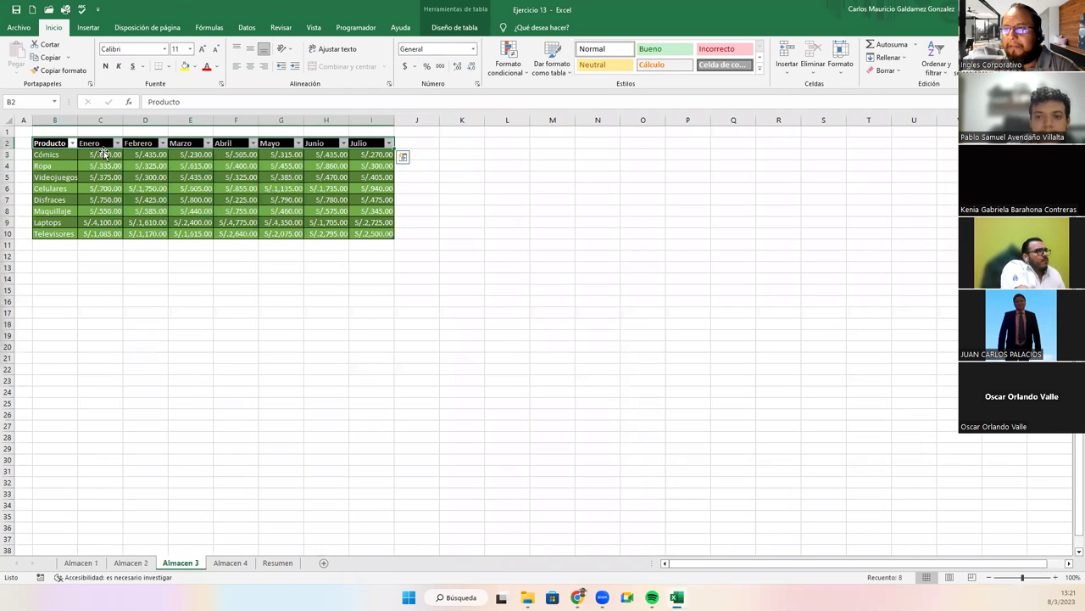
# - Apply Contabilidad format to the C3:I10 amounts on Almacen 3 and Almacen 4
pyautogui.moveTo(123, 165); pyautogui.dragTo(377, 233)
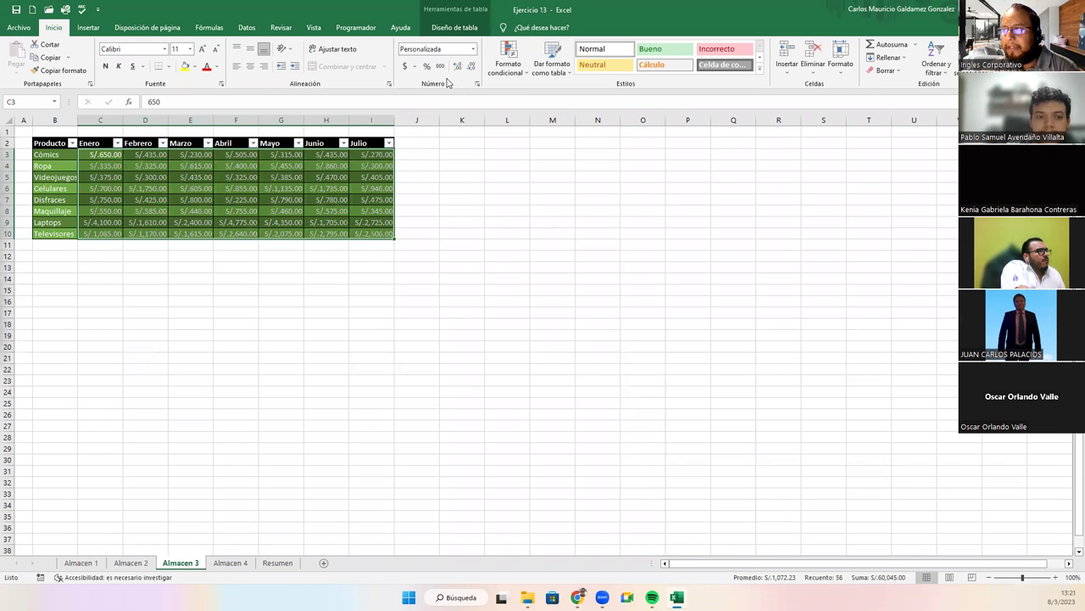
pyautogui.click(474, 49)
pyautogui.click(450, 140)
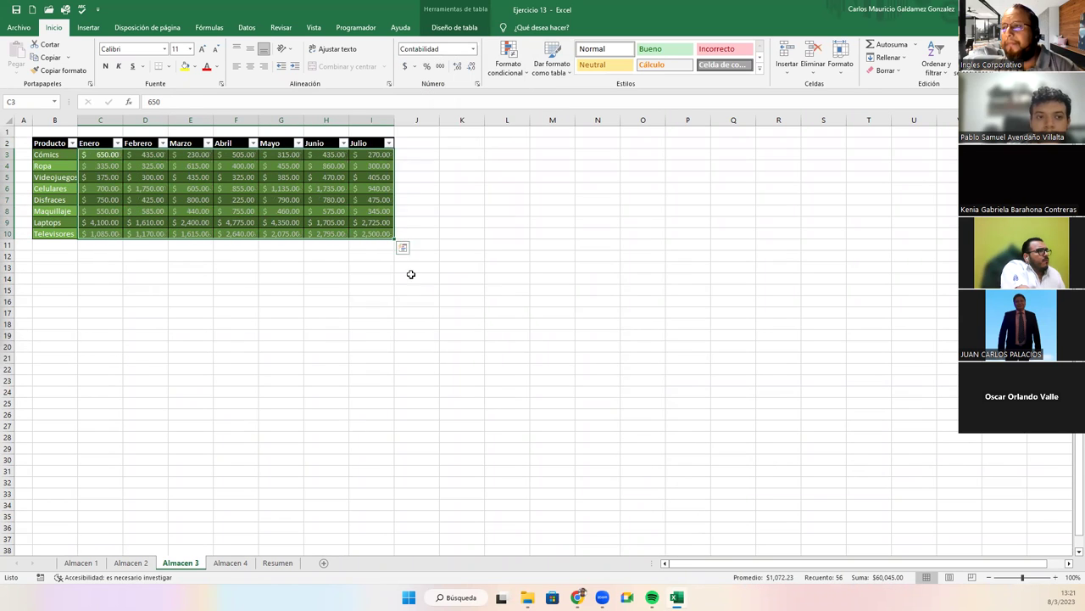
pyautogui.click(229, 562)
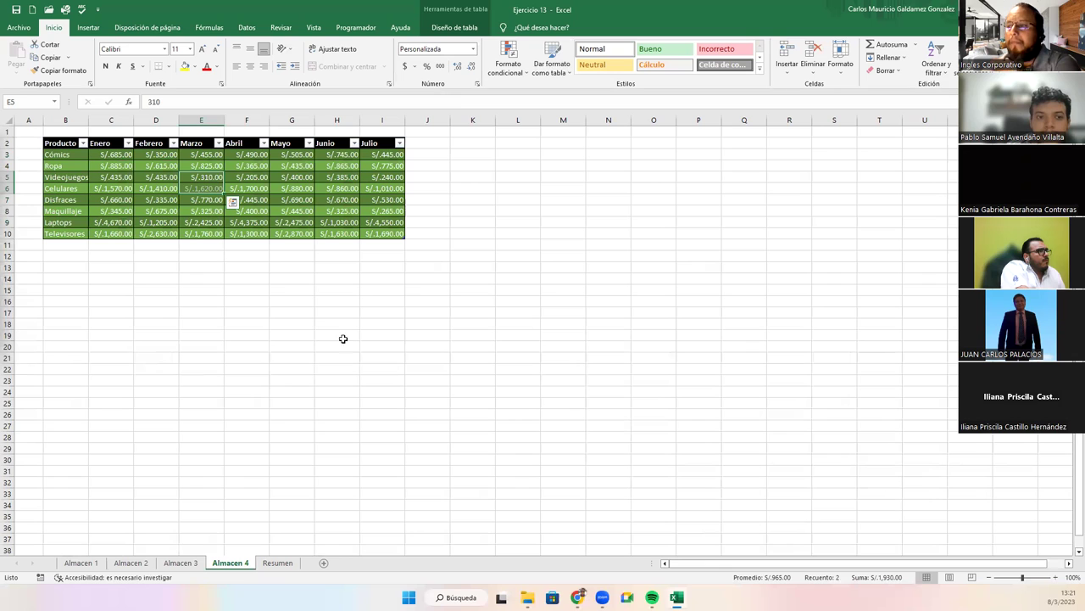
pyautogui.moveTo(117, 155); pyautogui.dragTo(383, 227)
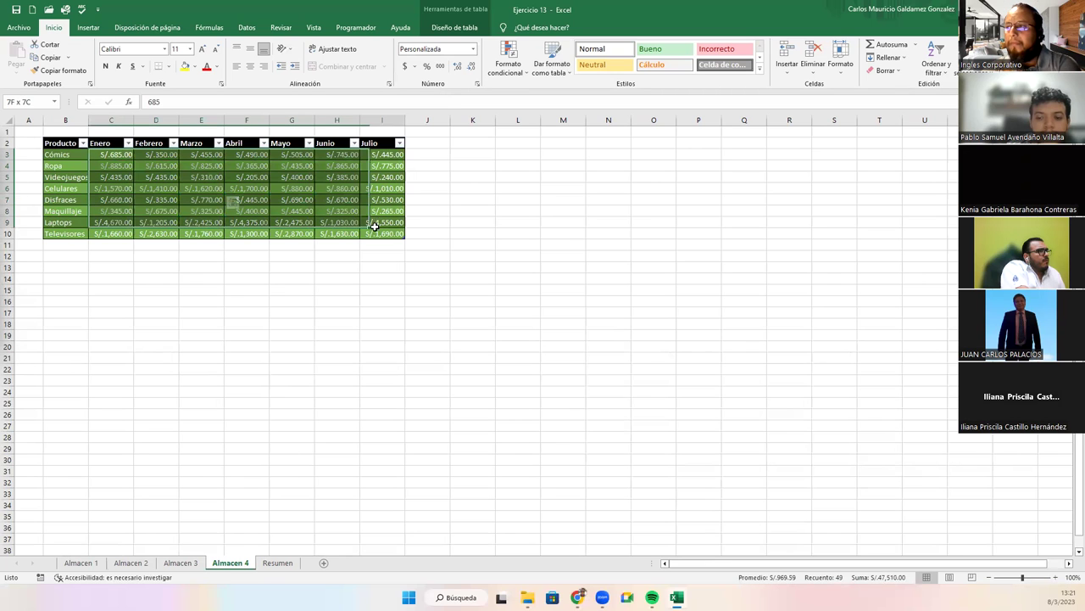
pyautogui.click(474, 50)
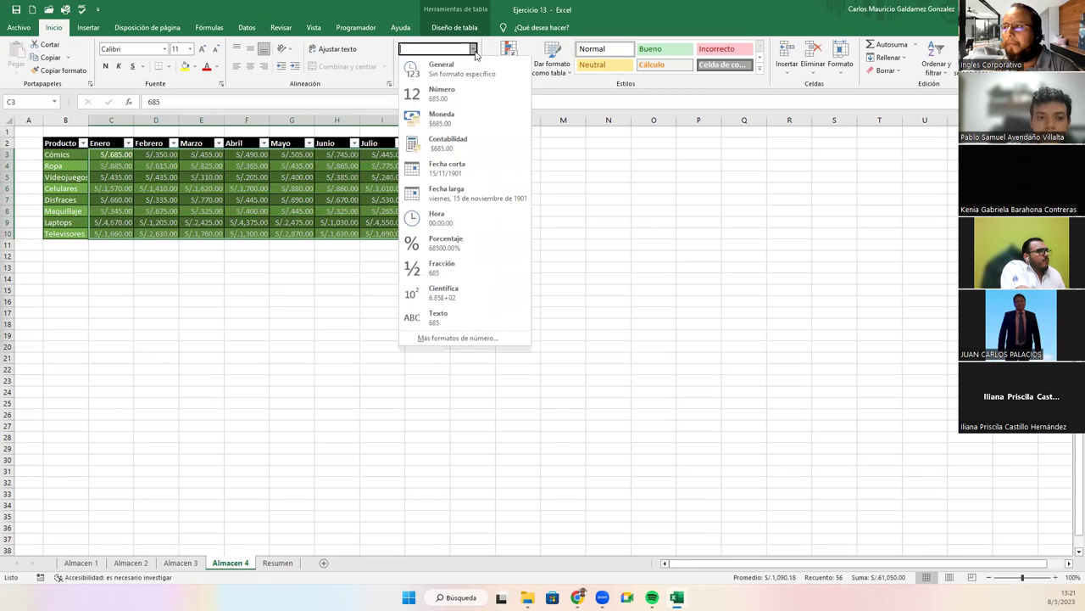
pyautogui.click(447, 142)
# - Review the number formatting on each warehouse sheet, ending back on Almacen 1
pyautogui.click(84, 563)
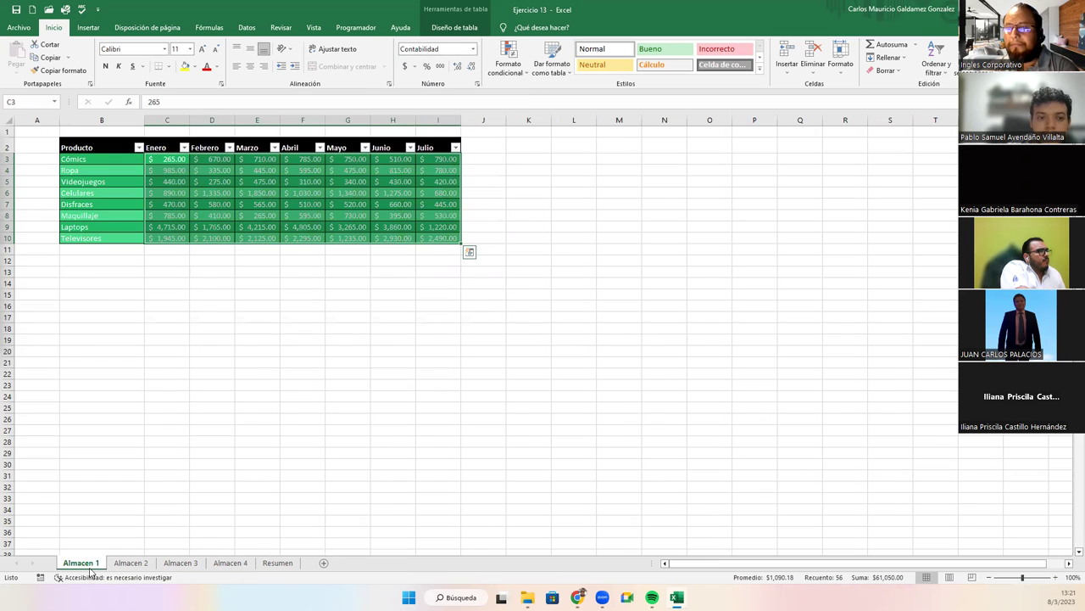
pyautogui.click(131, 563)
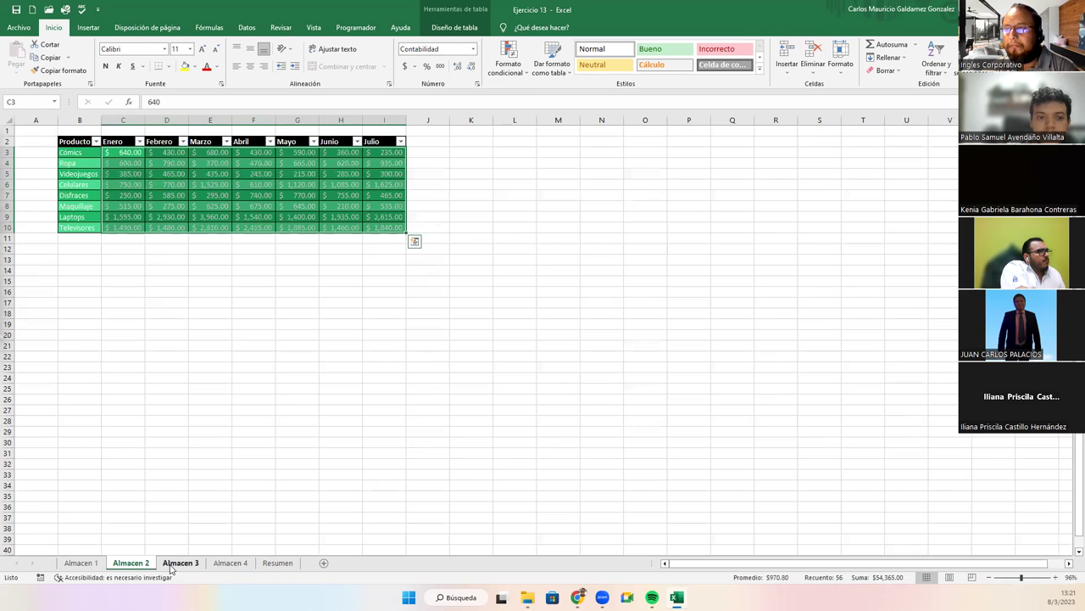
pyautogui.click(180, 563)
pyautogui.click(230, 563)
pyautogui.click(181, 563)
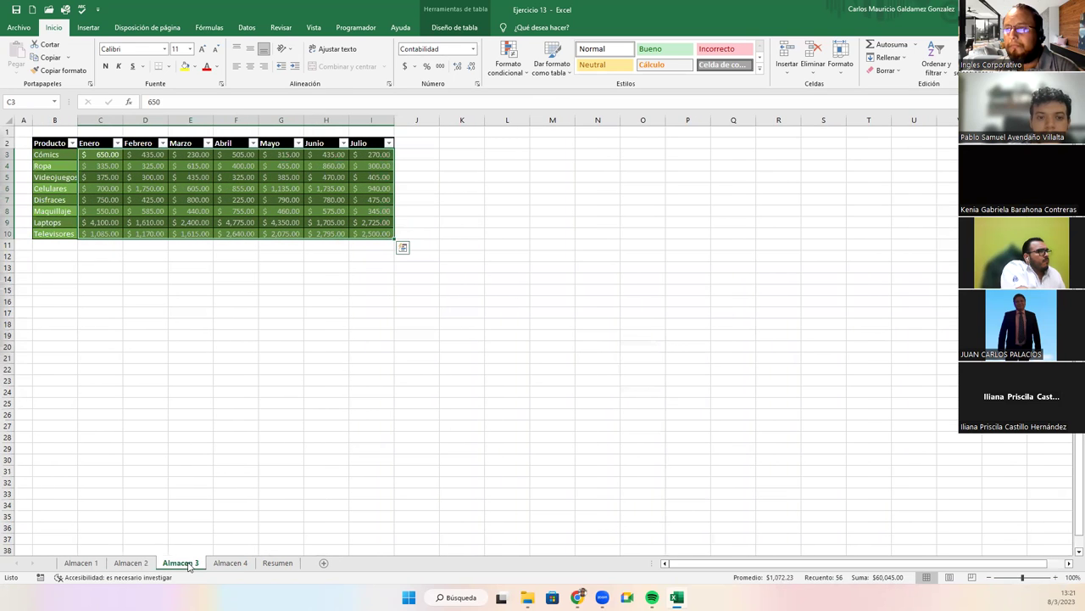
pyautogui.click(81, 563)
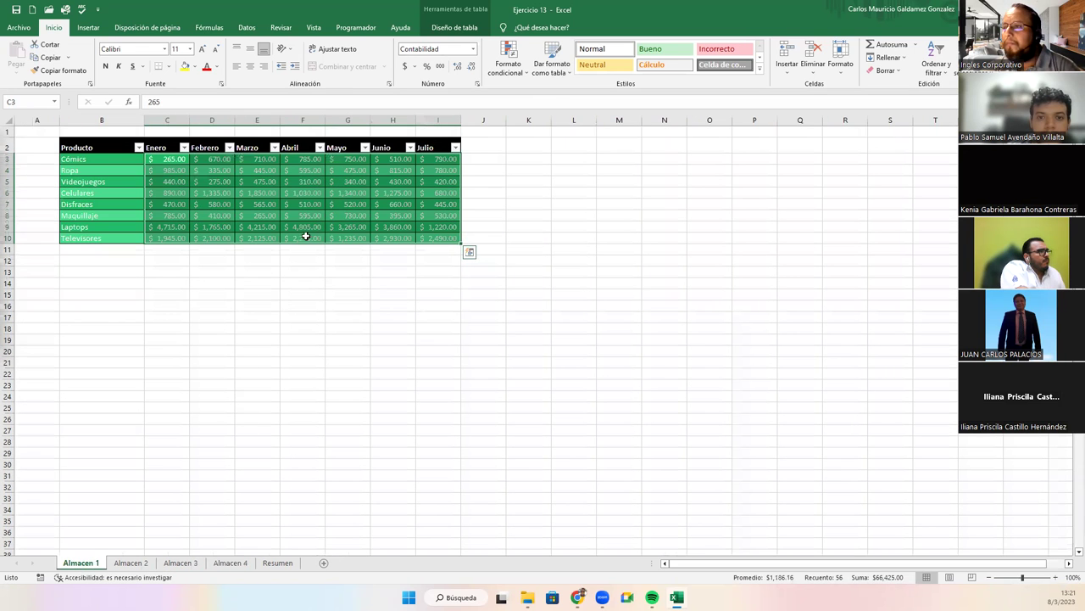
pyautogui.click(295, 212)
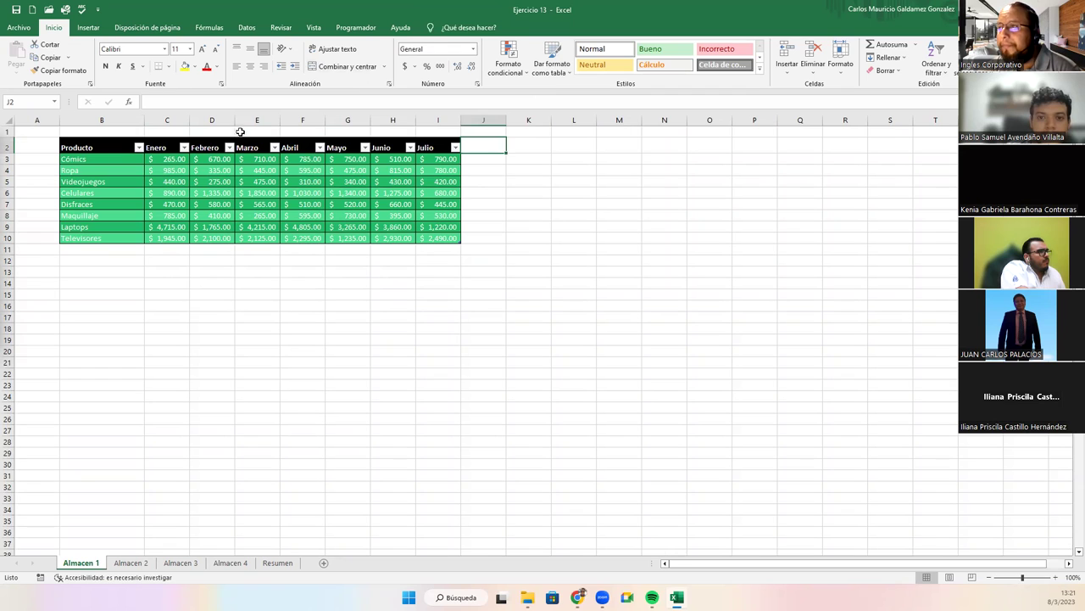
# - Add a Total header in J2 to extend the Almacen 1 table
pyautogui.click(284, 168)
pyautogui.click(440, 30)
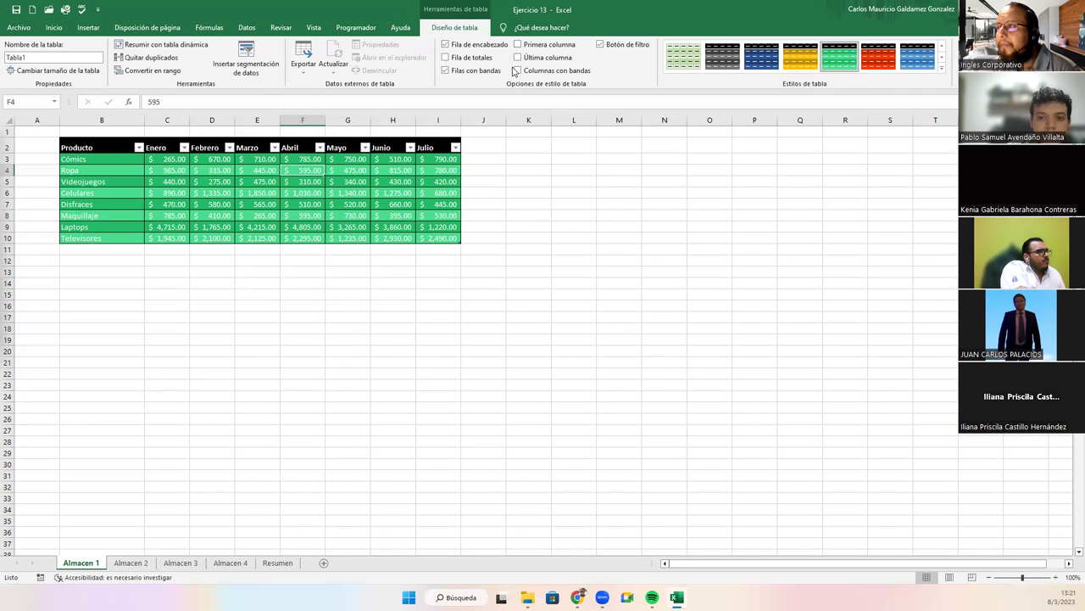
pyautogui.click(470, 152)
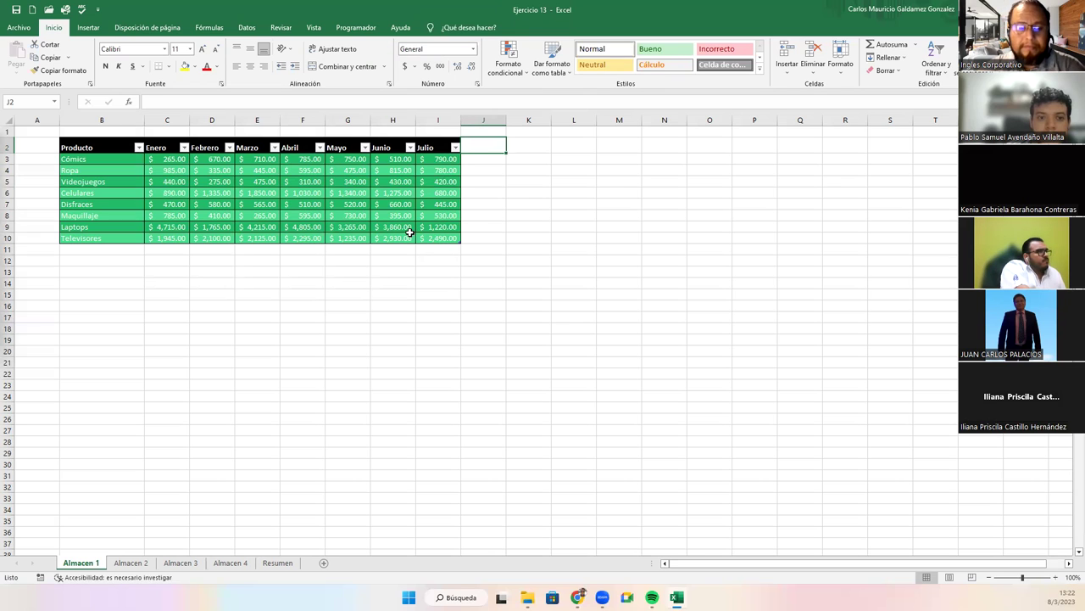
pyautogui.write('Total')
pyautogui.press('Return')
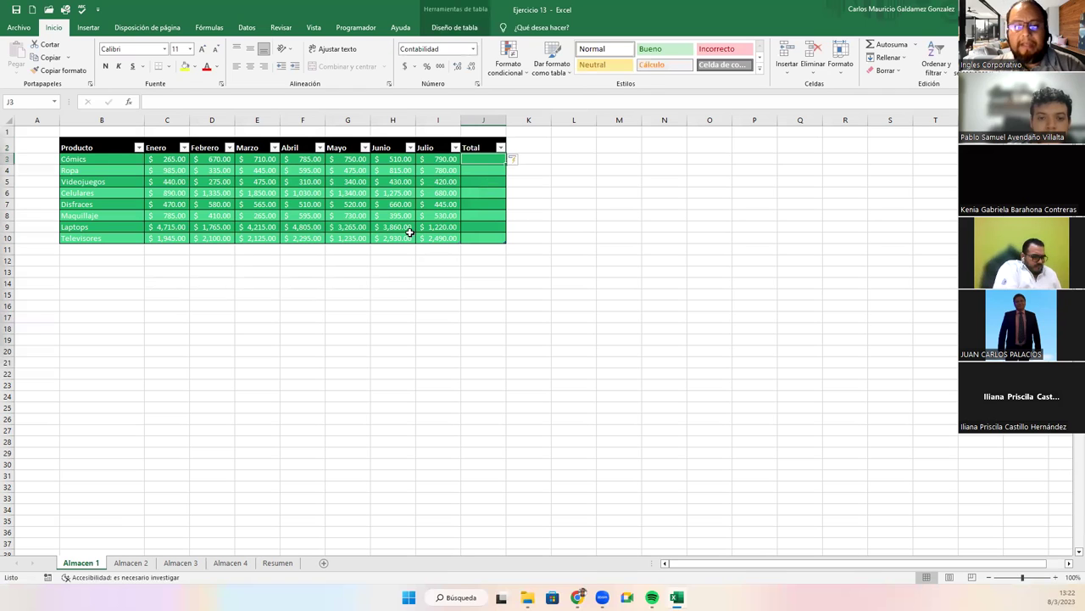
# - Enter =SUMA over Enero to Julio in J3 to fill the Total column, and copy it
pyautogui.write('=')
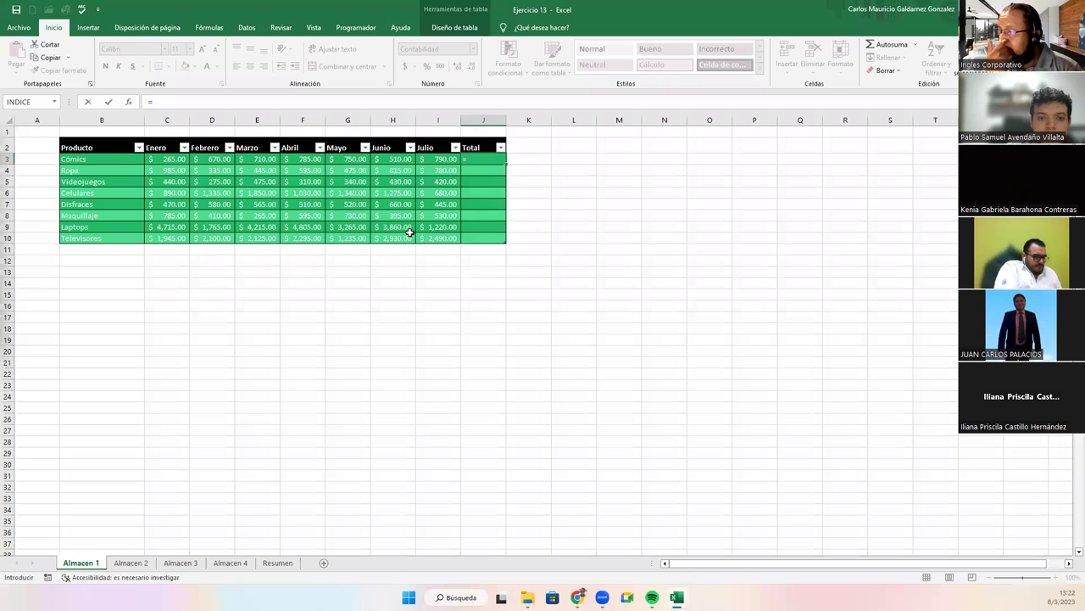
pyautogui.write('su')
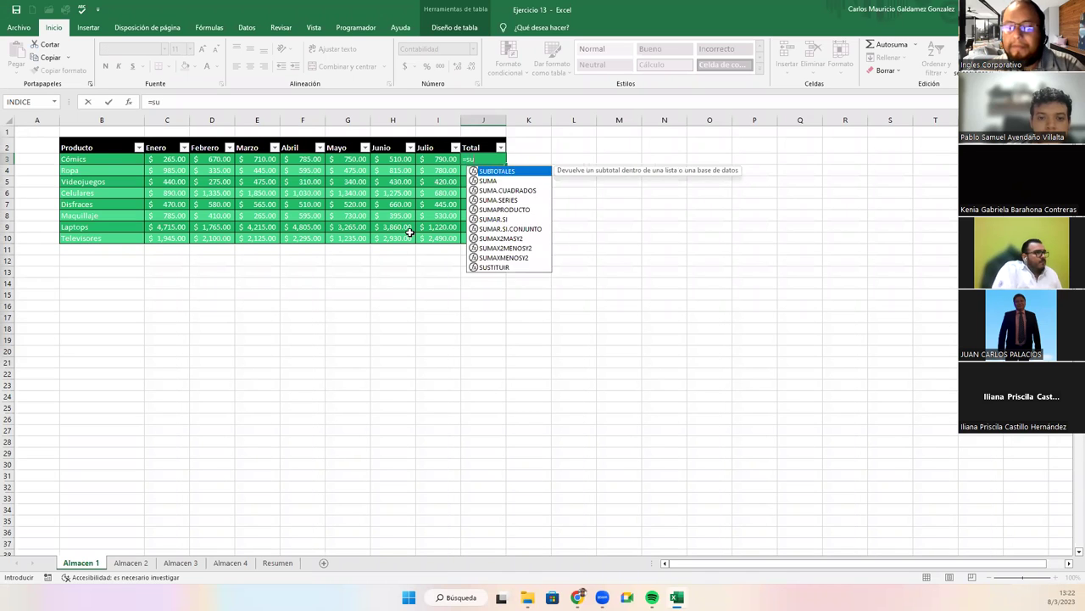
pyautogui.write('ma')
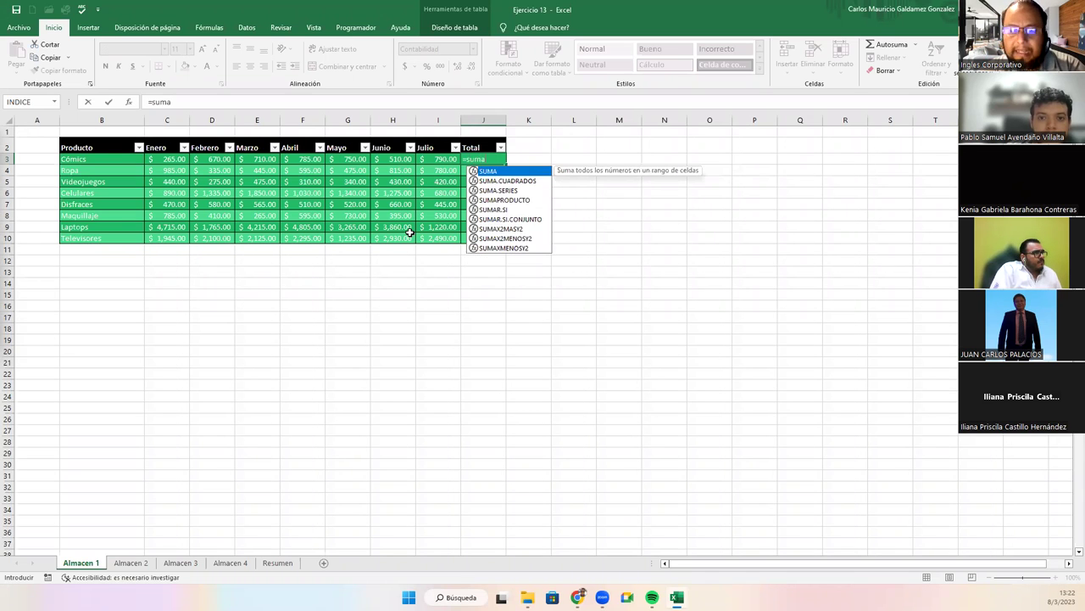
pyautogui.write('(')
pyautogui.moveTo(164, 158); pyautogui.dragTo(440, 159)
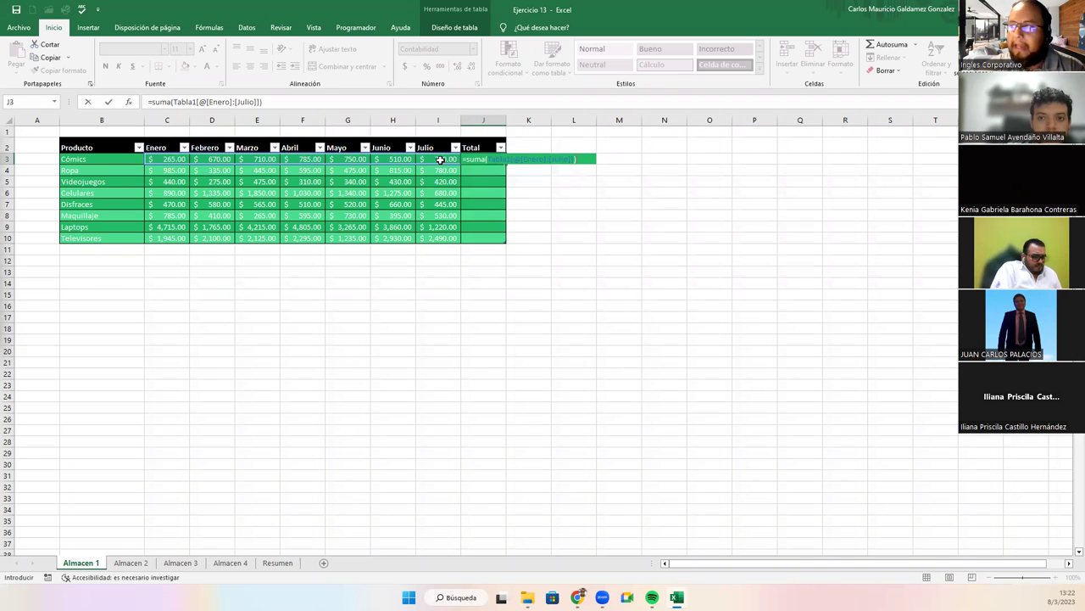
pyautogui.press('Return')
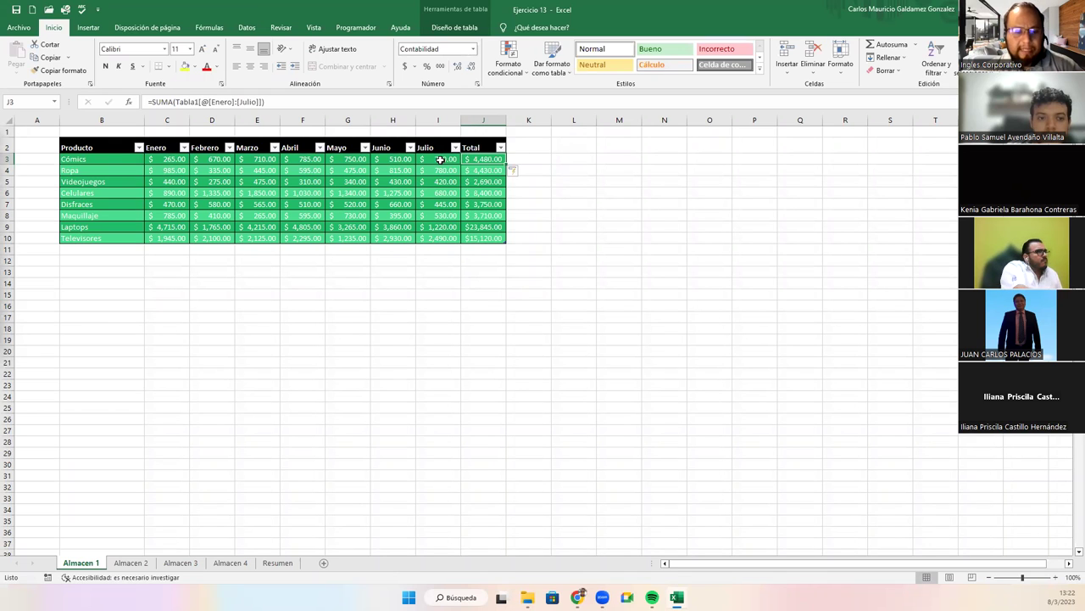
pyautogui.hotkey('ctrl', 'c')
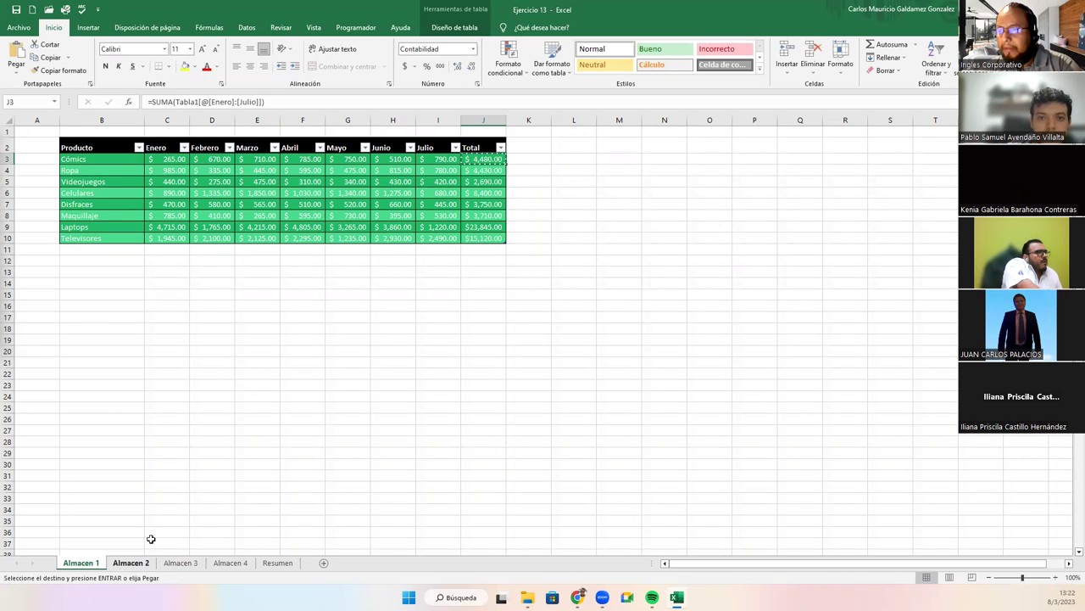
# - Type the Total header into J2 on Almacen 2 and Almacen 3
pyautogui.click(127, 563)
pyautogui.click(419, 153)
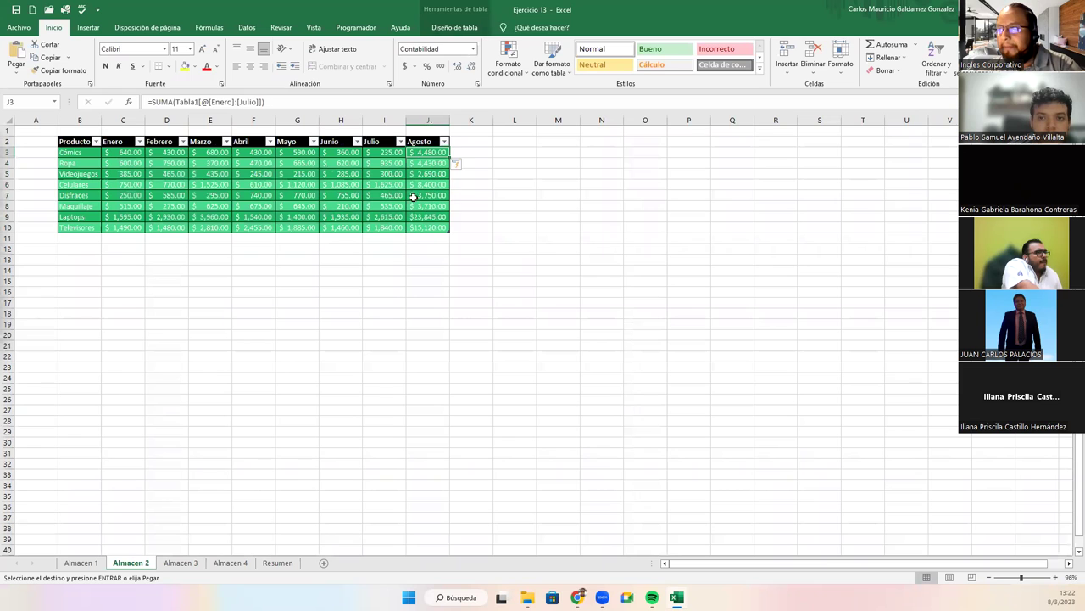
pyautogui.click(416, 142)
pyautogui.write('Total')
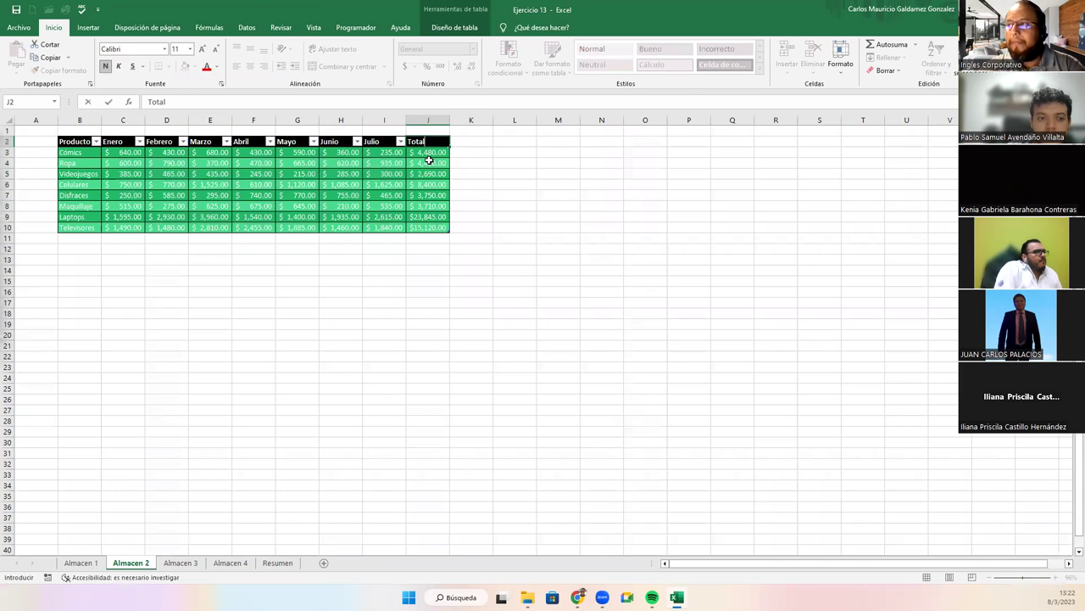
pyautogui.press('Return')
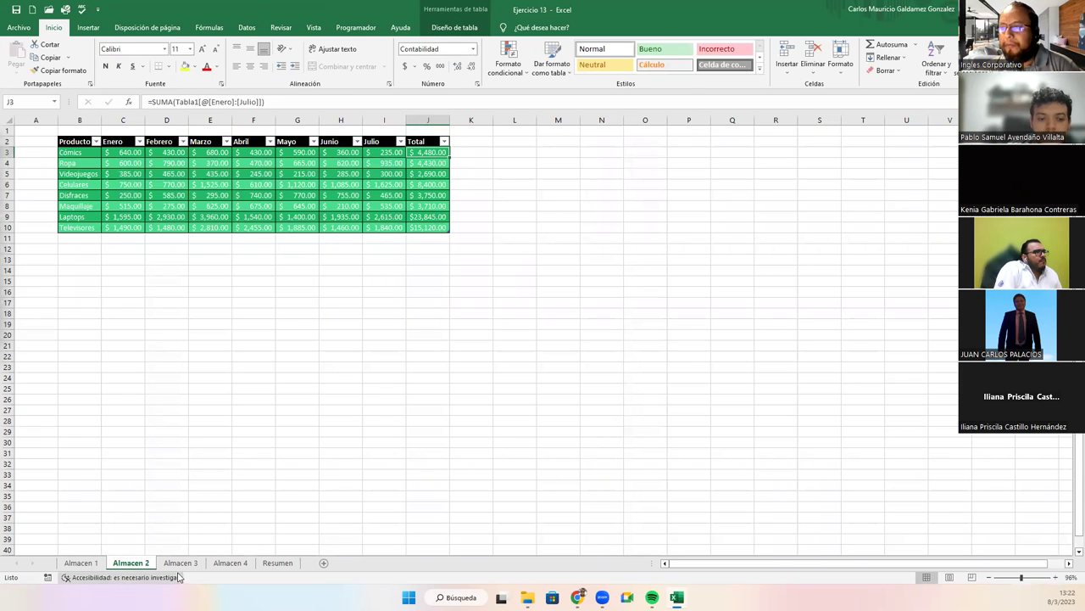
pyautogui.click(179, 562)
pyautogui.click(406, 140)
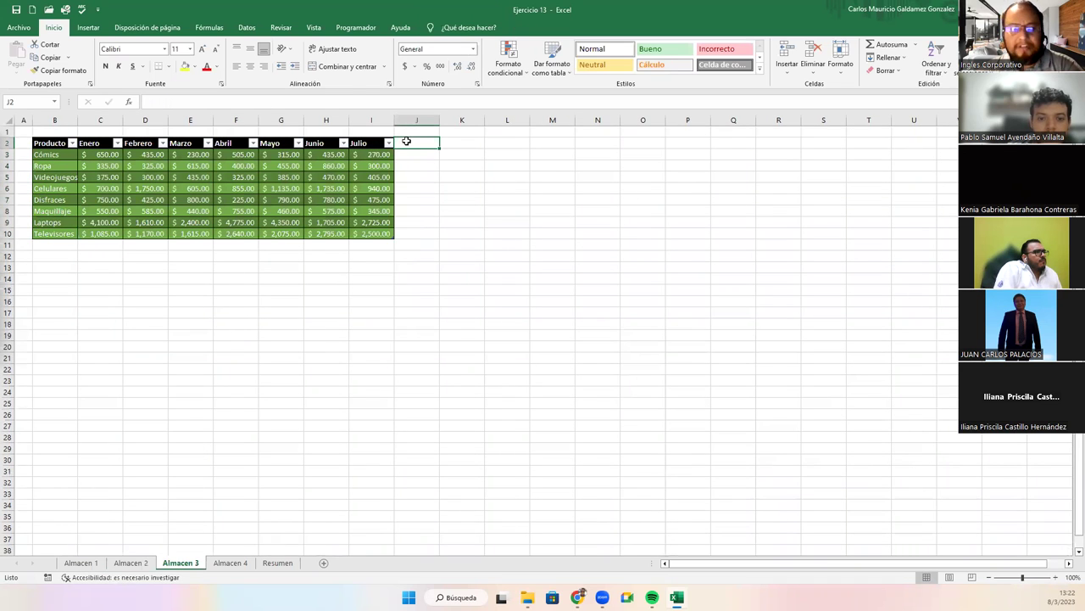
pyautogui.write('Total')
pyautogui.press('Return')
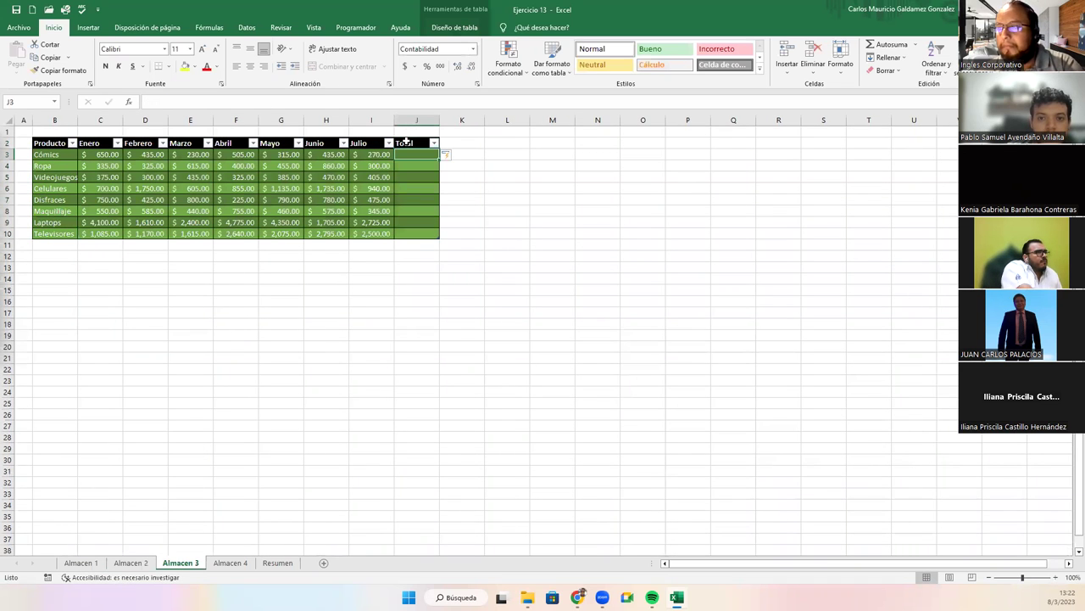
# - Copy Almacen 2's Total header and formula, and paste them into J2 on Almacen 3 and Almacen 4
pyautogui.click(130, 562)
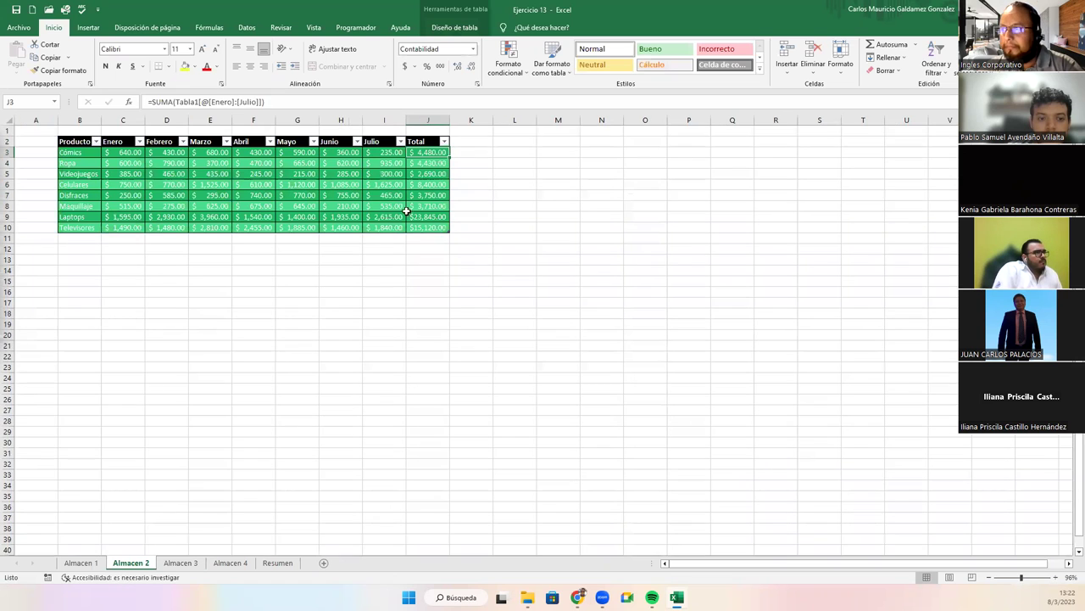
pyautogui.click(420, 143)
pyautogui.hotkey('ctrl', 'c')
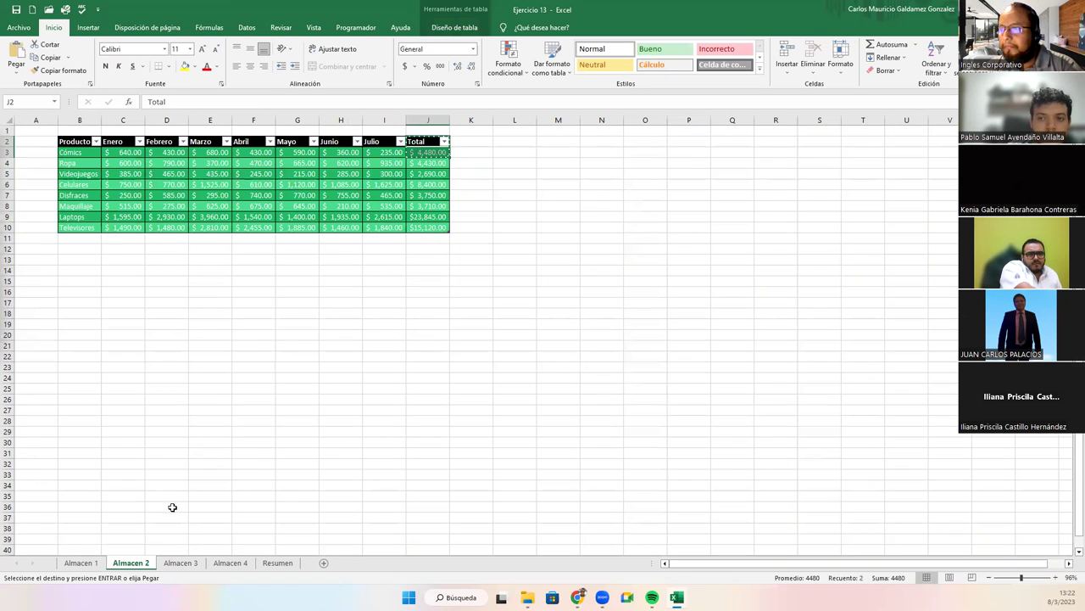
pyautogui.click(178, 563)
pyautogui.click(407, 143)
pyautogui.hotkey('ctrl', 'v')
pyautogui.click(231, 562)
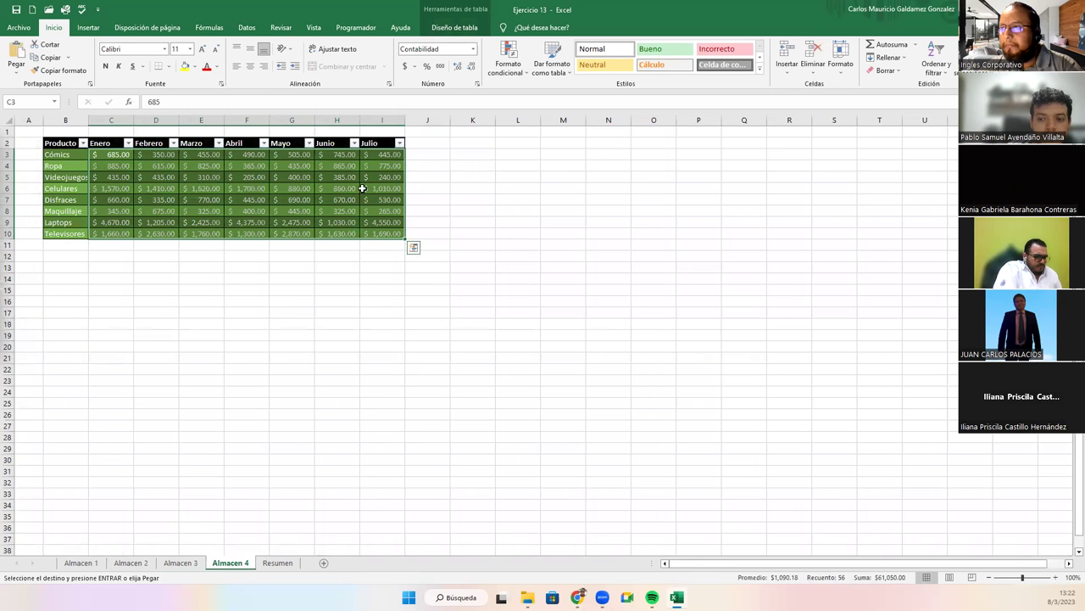
pyautogui.click(419, 142)
pyautogui.hotkey('ctrl', 'v')
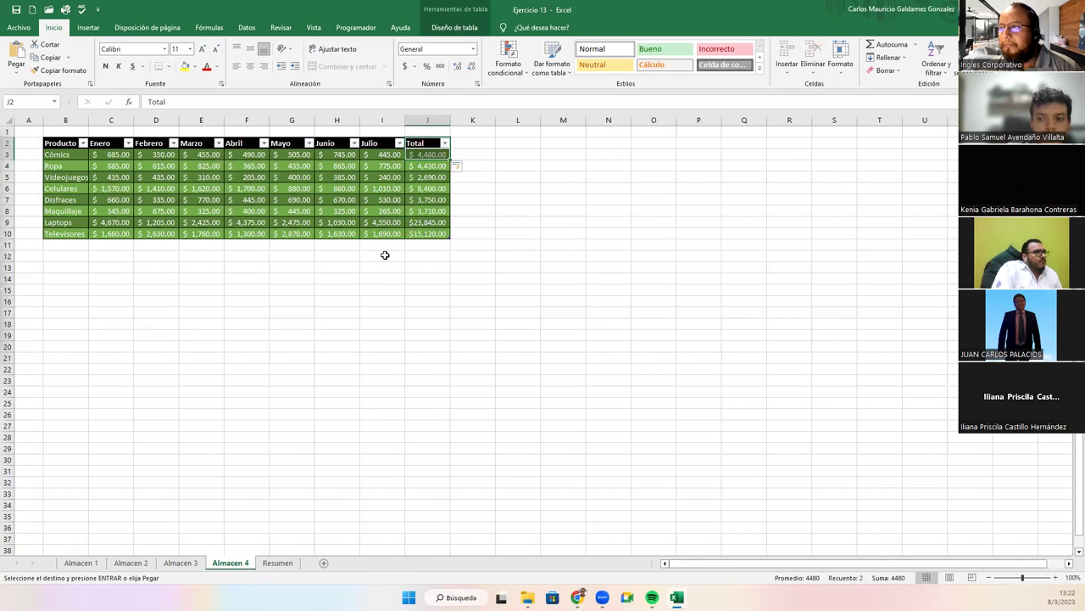
pyautogui.click(431, 199)
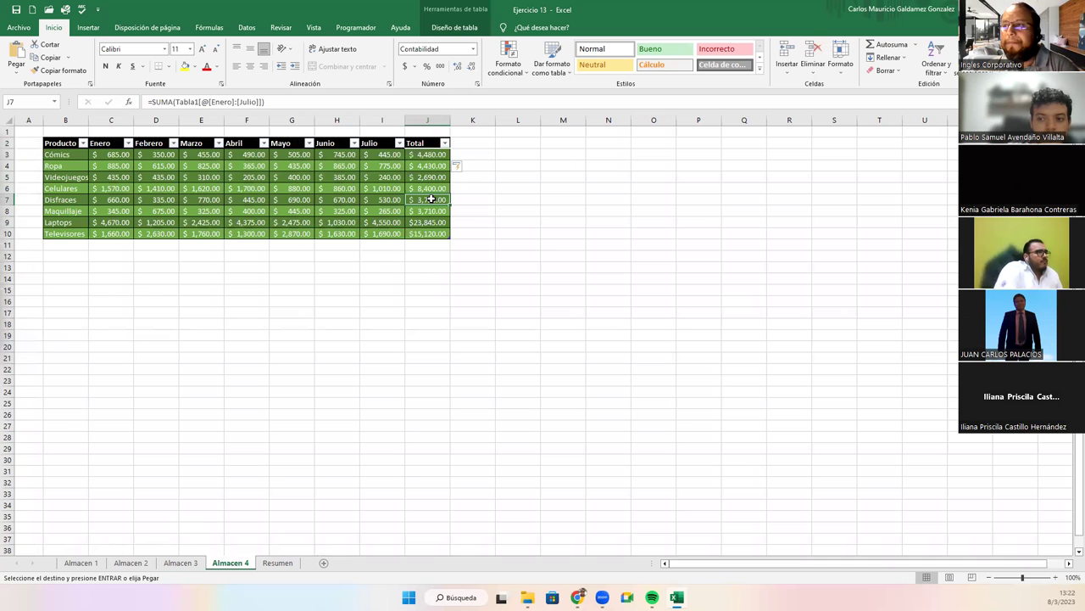
# - Check the Total columns on Almacen 1, 2 and 3
pyautogui.click(81, 562)
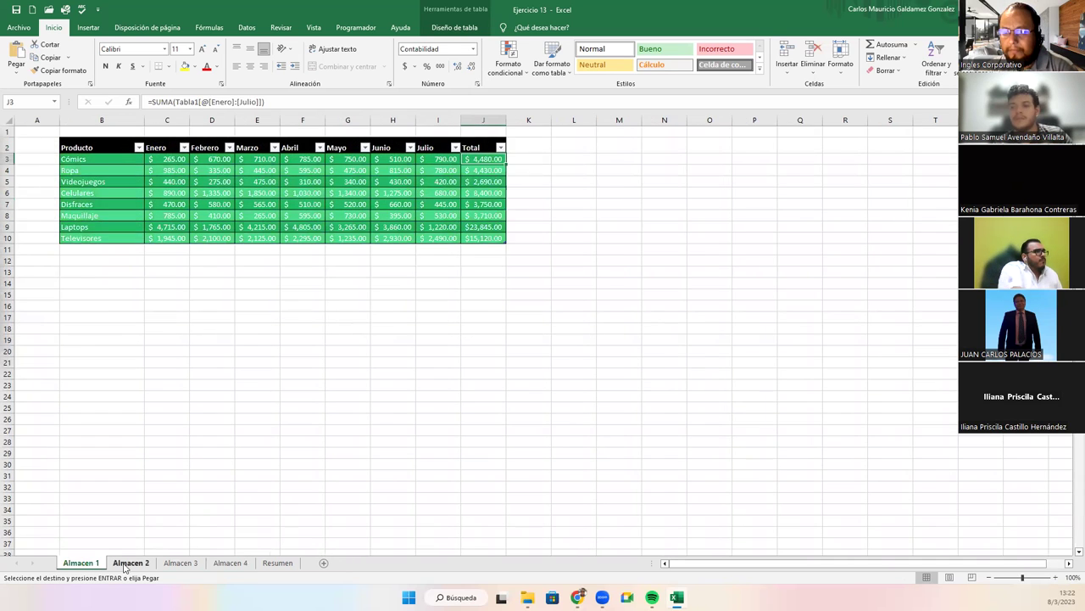
pyautogui.click(131, 563)
pyautogui.click(177, 563)
pyautogui.click(230, 563)
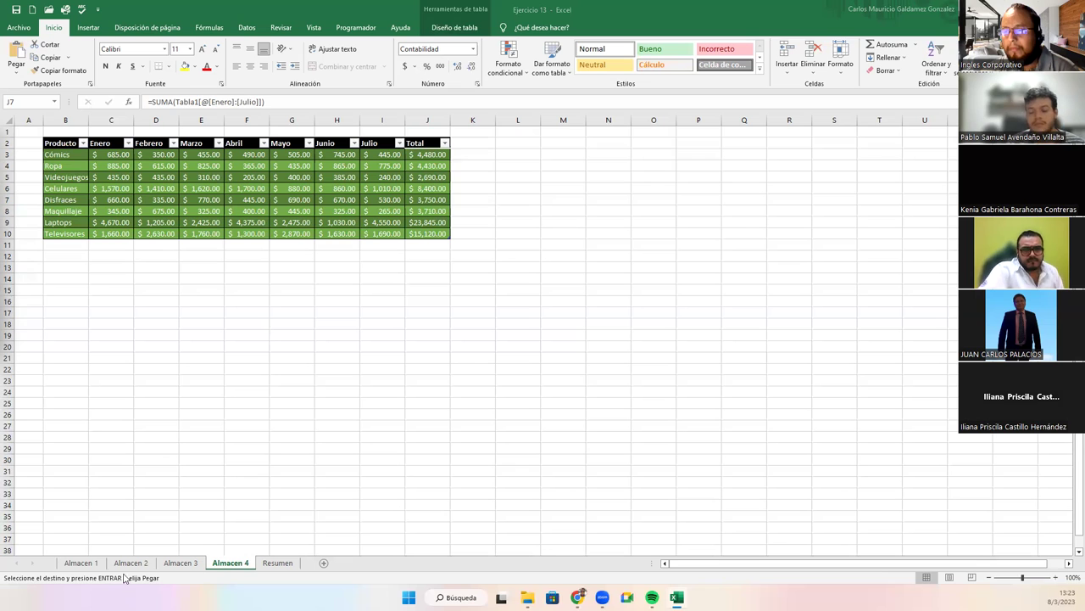
# - Turn on the totals row for the Almacen 1 table
pyautogui.click(81, 562)
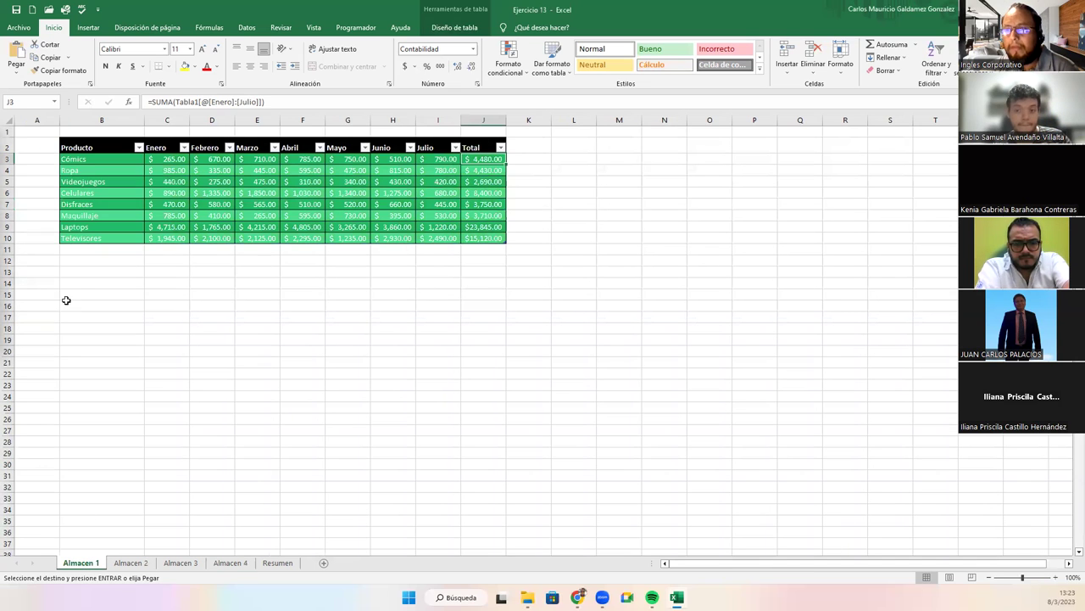
pyautogui.click(87, 248)
pyautogui.click(87, 227)
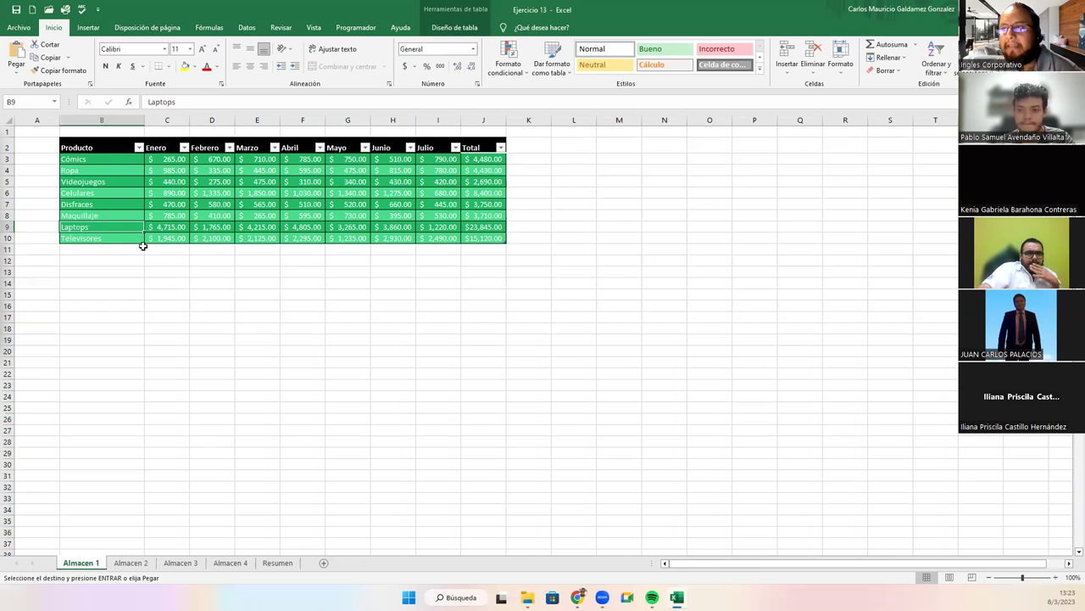
pyautogui.click(454, 27)
pyautogui.click(467, 60)
# - Set the J11 grand total function to Suma
pyautogui.click(483, 249)
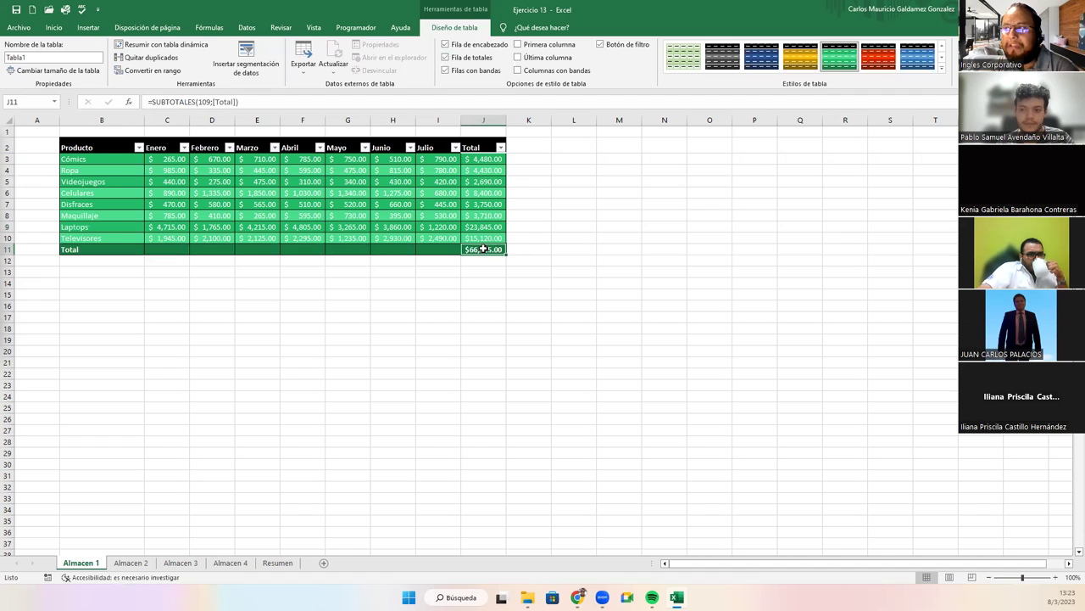
pyautogui.click(511, 250)
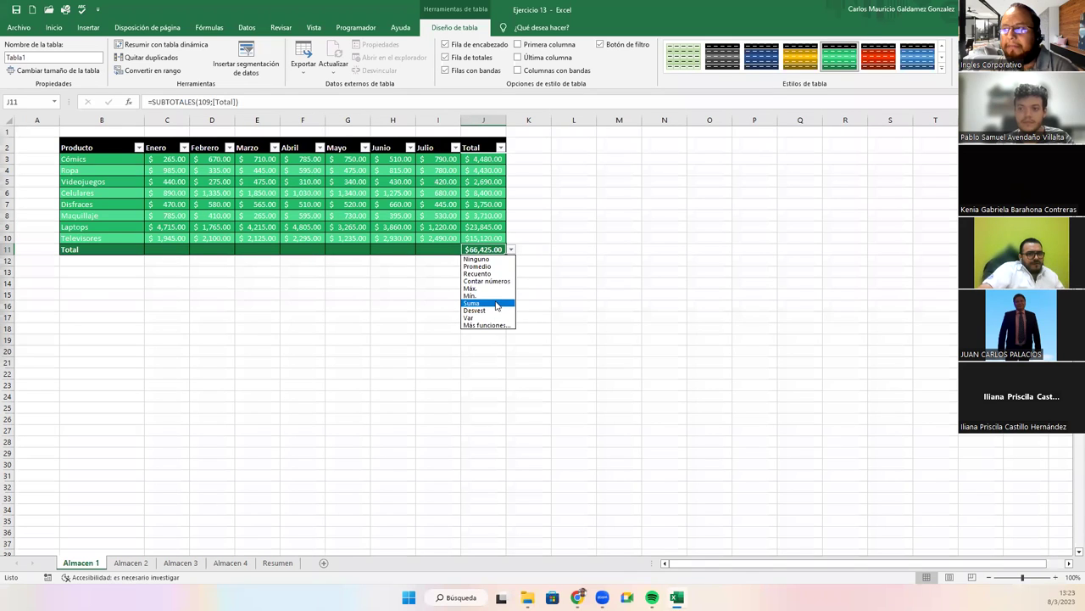
pyautogui.click(496, 301)
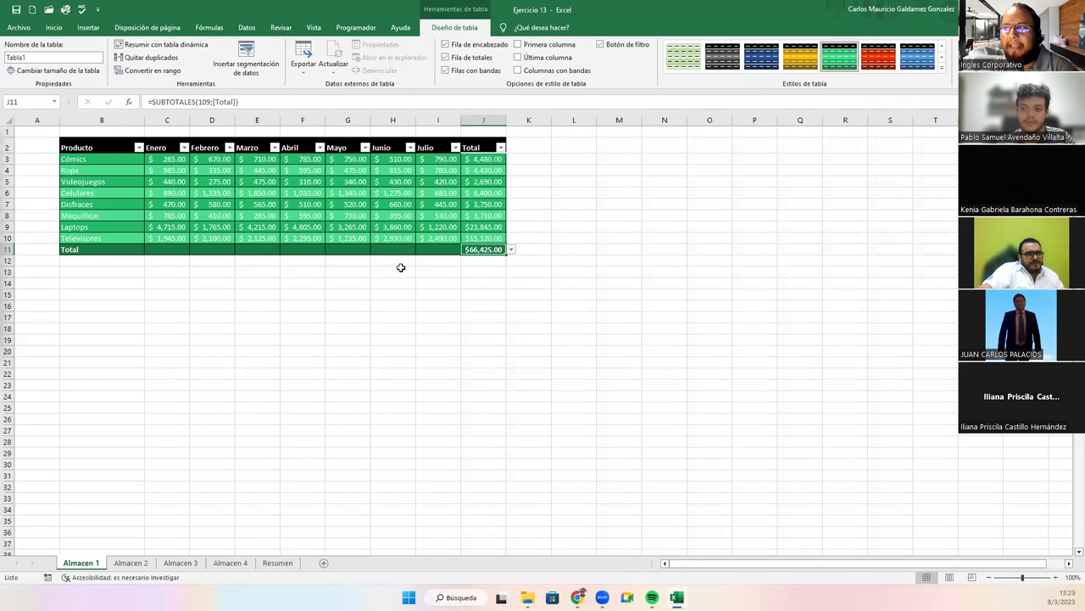
pyautogui.click(129, 562)
pyautogui.click(253, 205)
# - Add a totals row to the Almacen 2 table with Suma in J11
pyautogui.click(444, 56)
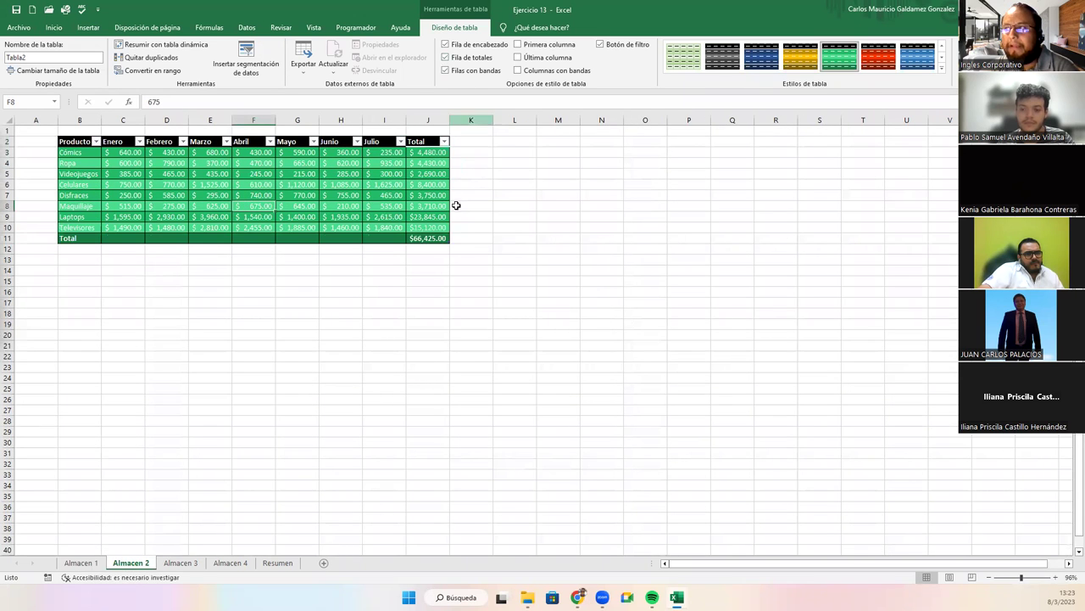
pyautogui.click(437, 239)
pyautogui.click(455, 239)
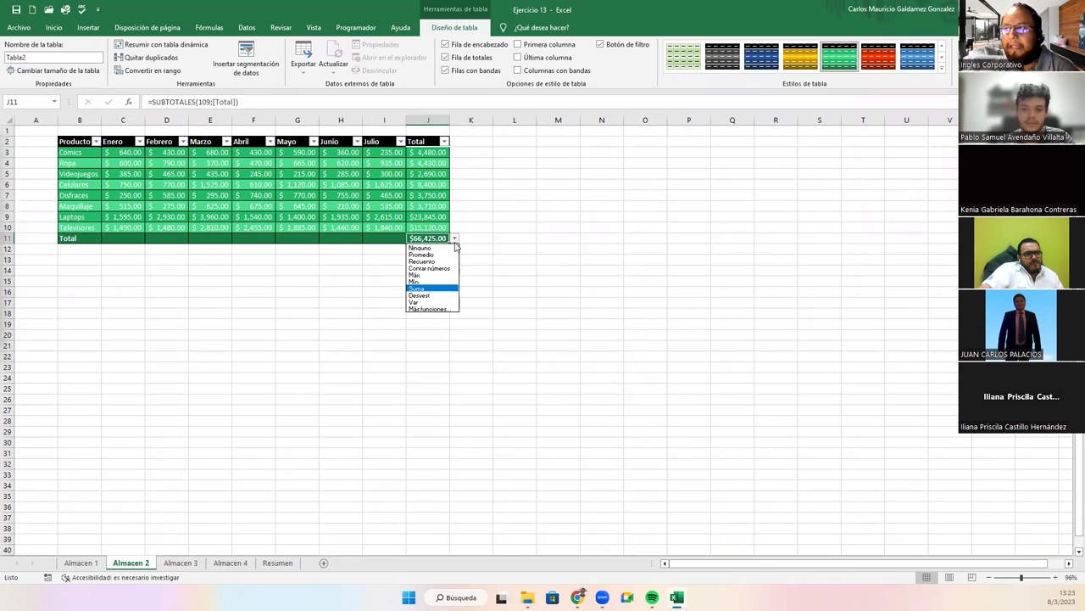
pyautogui.click(455, 241)
# - Add a totals row to the Almacen 3 table, summing the Total column
pyautogui.click(180, 563)
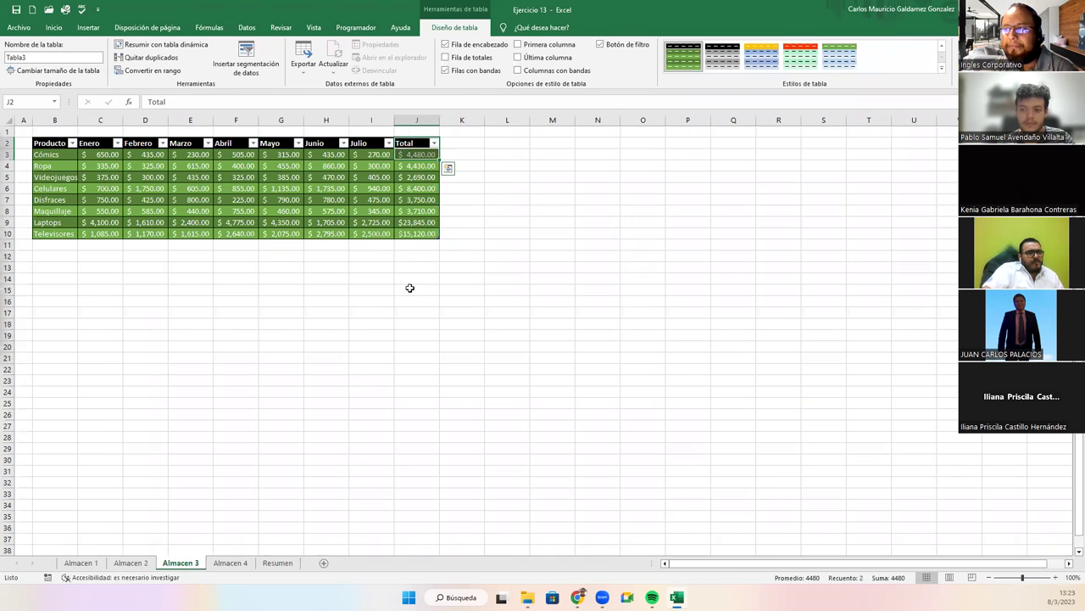
pyautogui.click(474, 59)
pyautogui.click(434, 246)
pyautogui.click(444, 246)
pyautogui.click(280, 537)
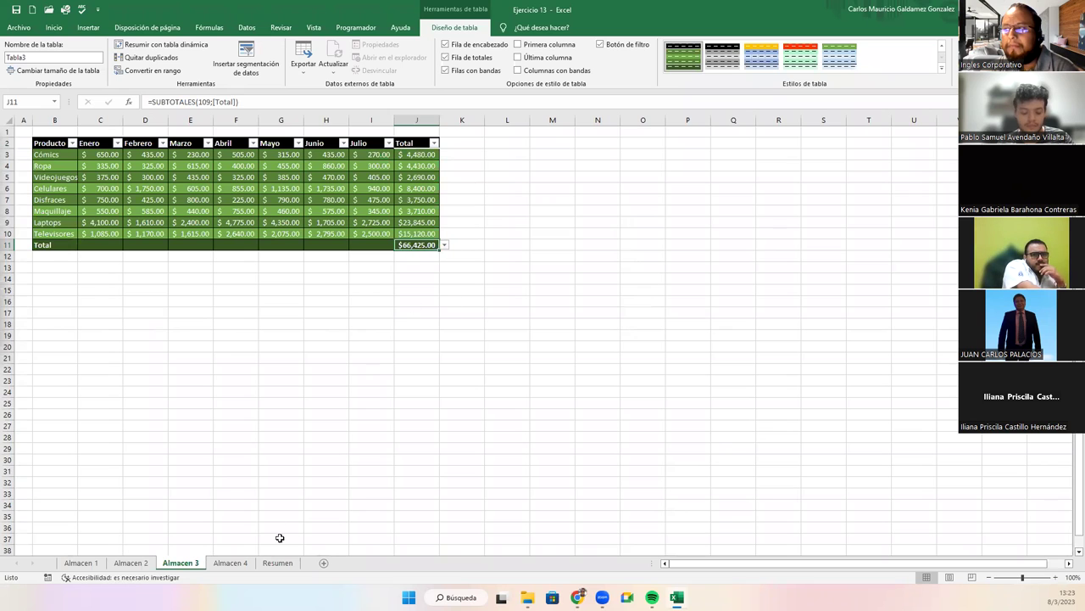
# - Check the totals rows on Almacen 2, 3 and 1
pyautogui.click(130, 563)
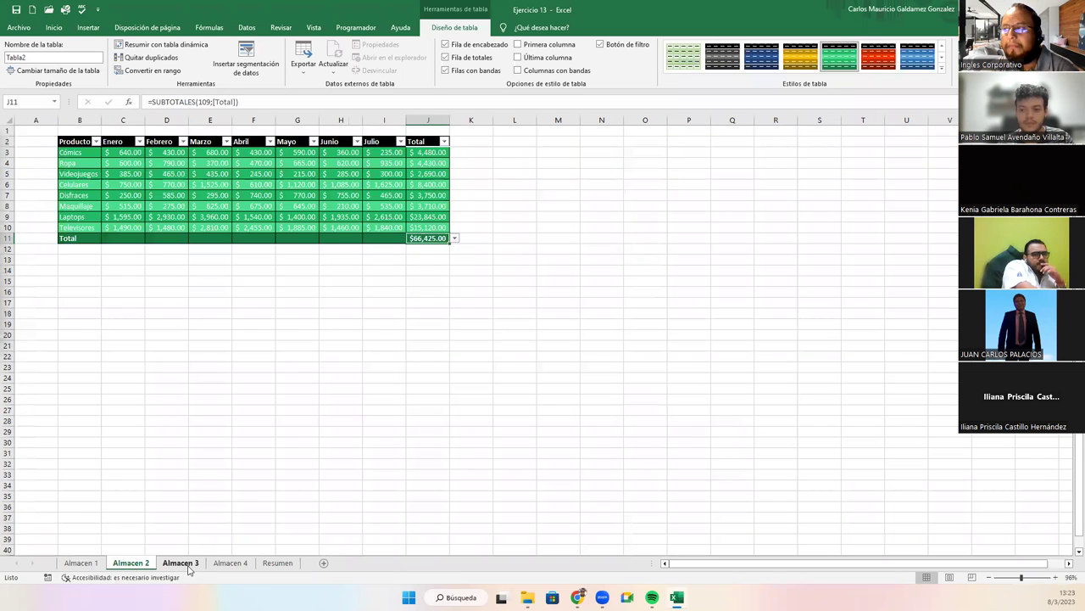
pyautogui.click(181, 563)
pyautogui.click(89, 565)
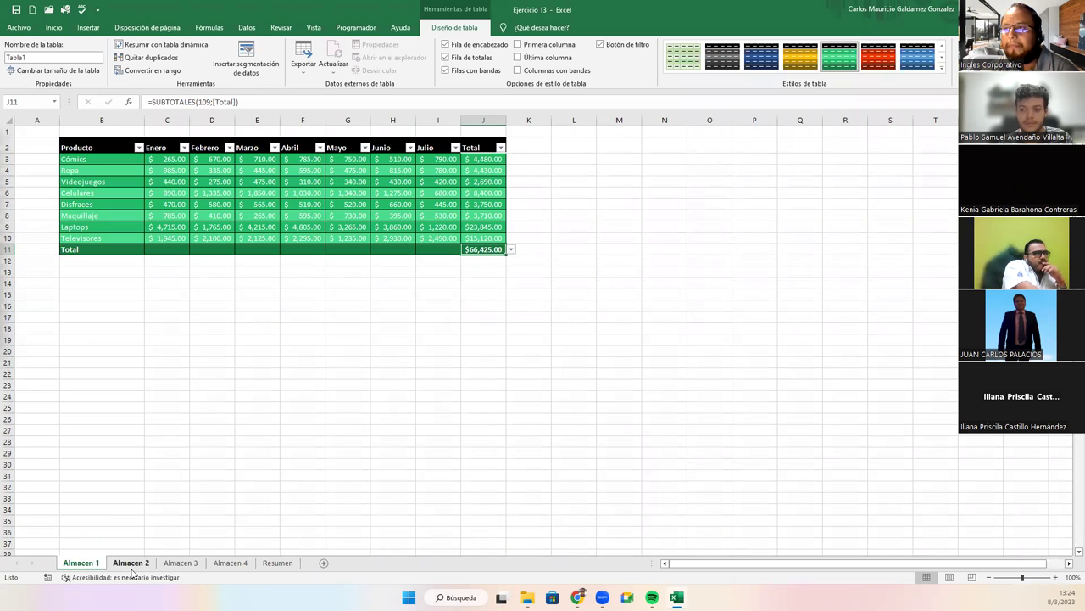
pyautogui.click(130, 563)
pyautogui.click(230, 563)
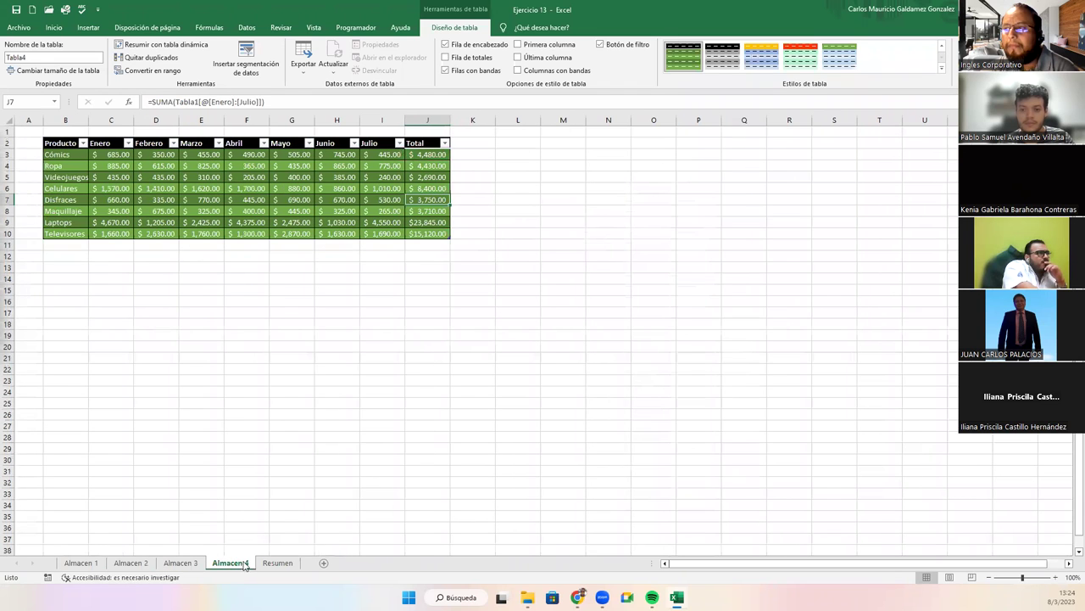
# - Add a totals row to the Almacen 4 table with Suma in J11
pyautogui.click(383, 199)
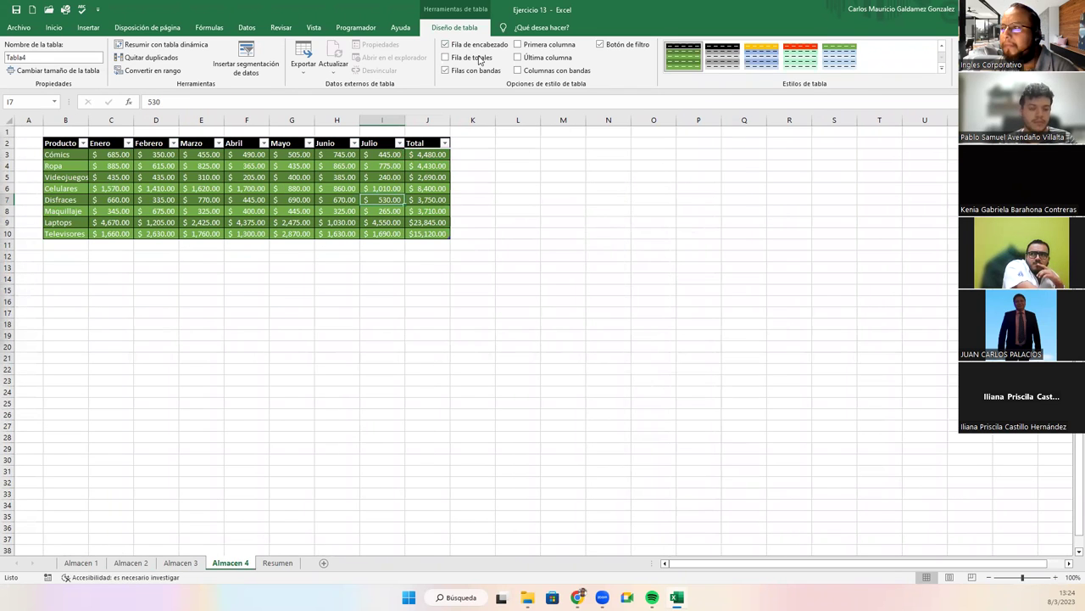
pyautogui.click(481, 59)
pyautogui.click(422, 245)
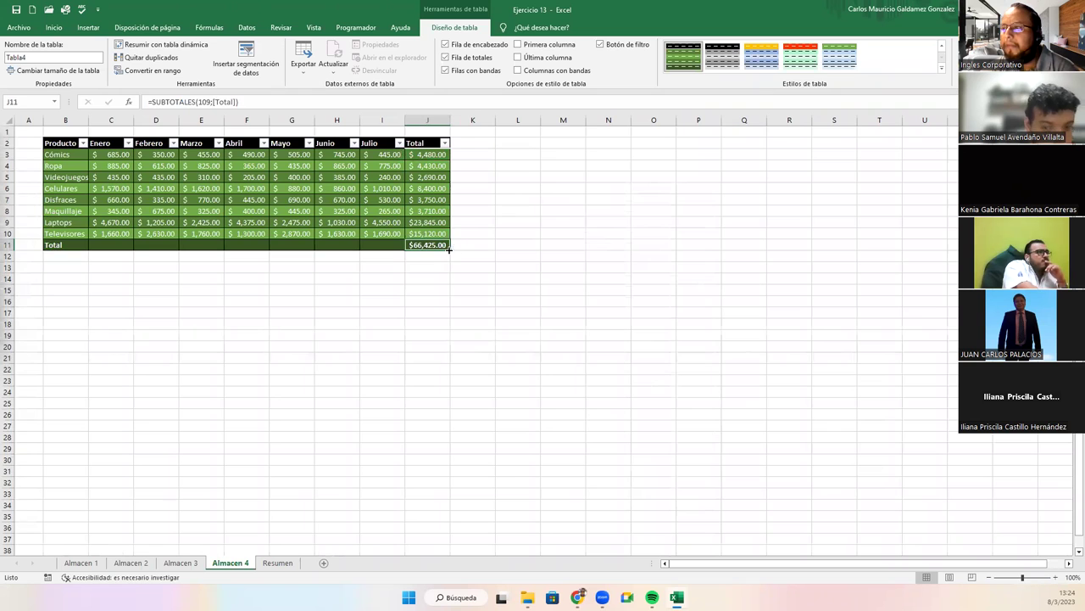
pyautogui.click(455, 245)
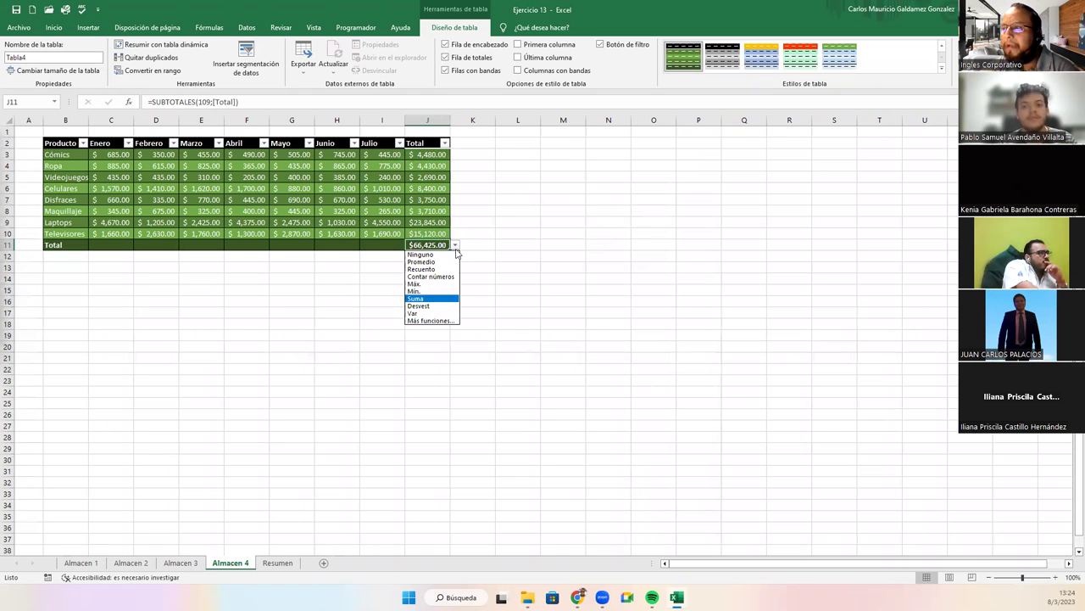
pyautogui.click(427, 300)
# - On Almacen 1, copy the Enero values C3:C10 into the Marzo and Abril columns
pyautogui.click(81, 562)
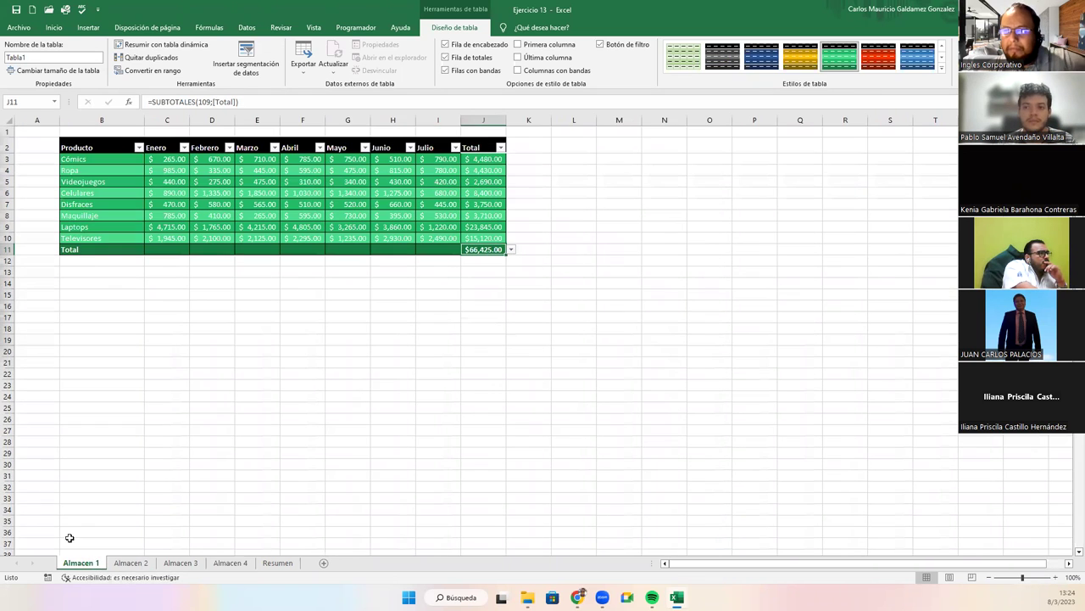
pyautogui.moveTo(169, 159); pyautogui.dragTo(172, 238)
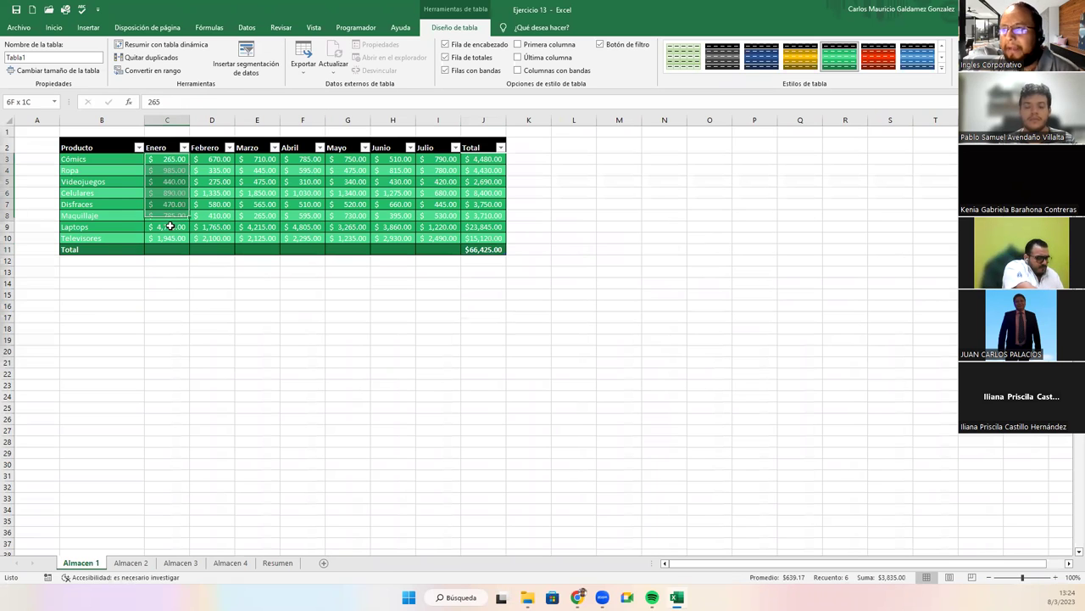
pyautogui.hotkey('ctrl', 'c')
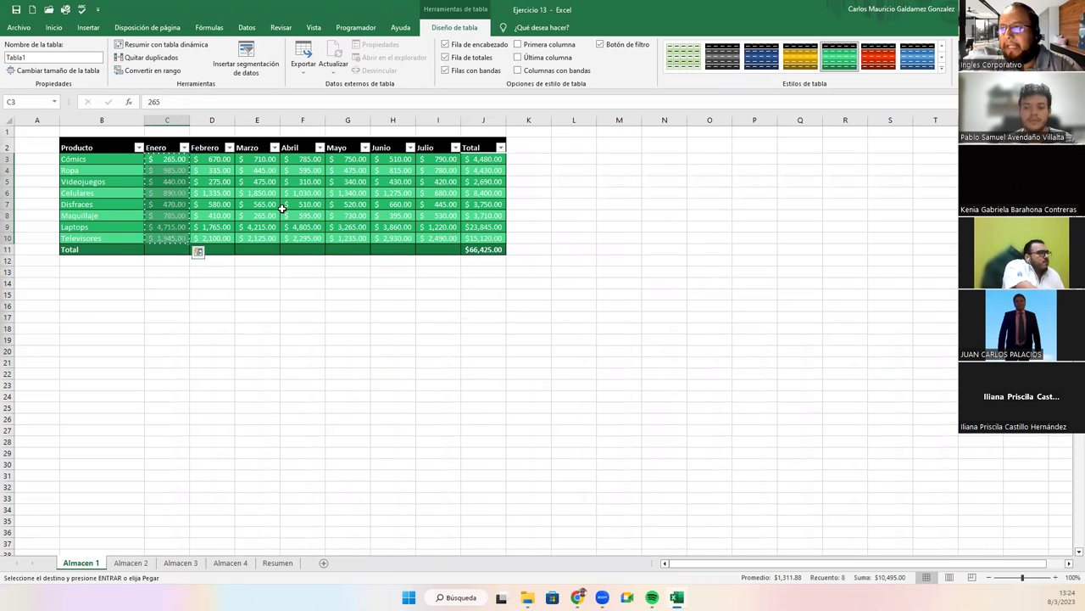
pyautogui.click(246, 158)
pyautogui.hotkey('ctrl', 'v')
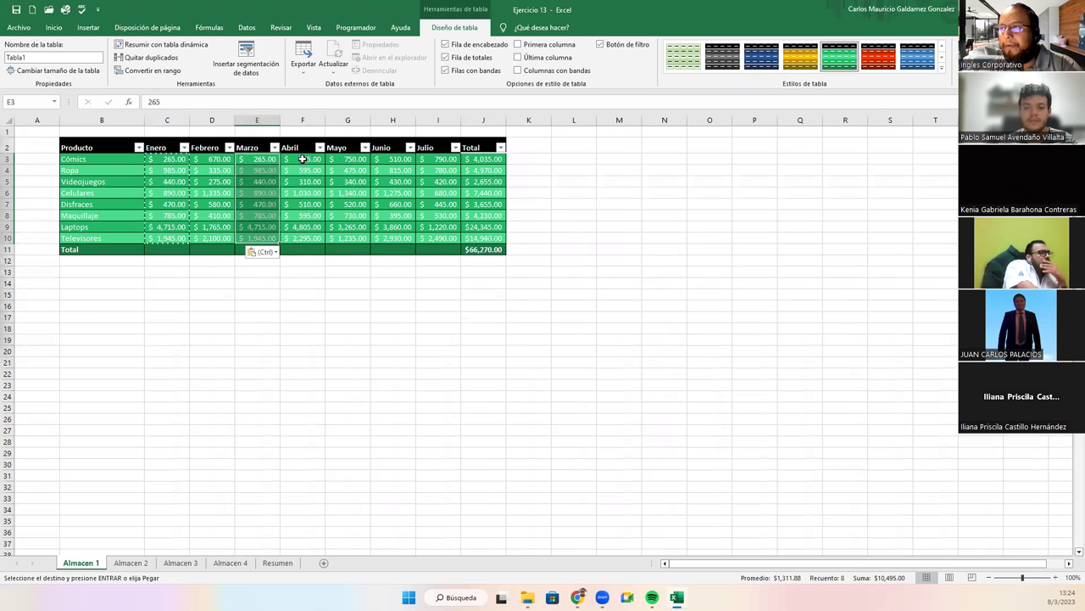
pyautogui.click(299, 160)
pyautogui.hotkey('ctrl', 'v')
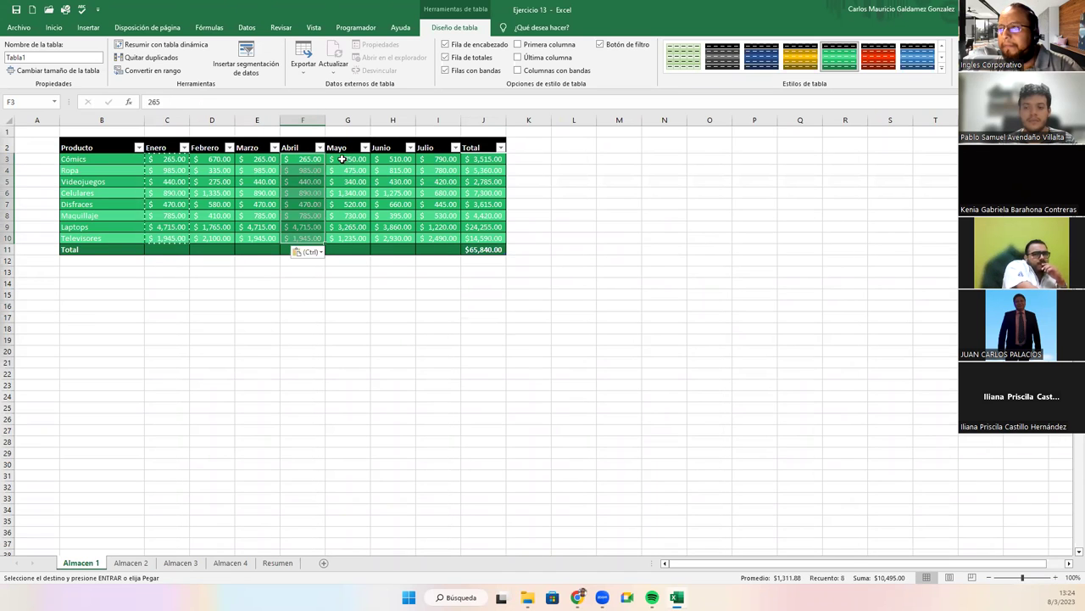
pyautogui.click(344, 160)
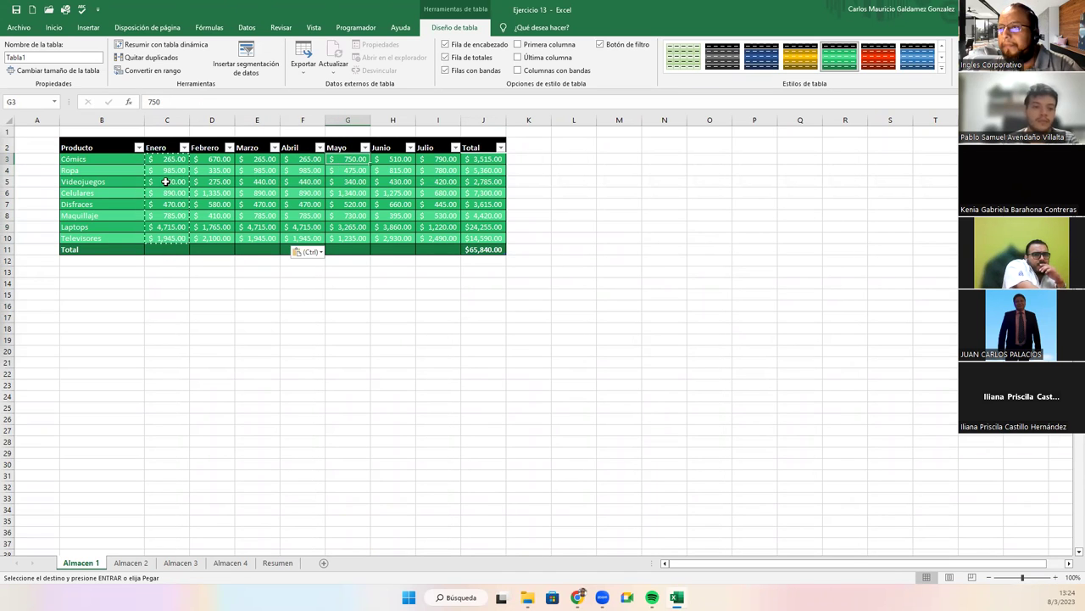
# - Copy the Videojuegos row C5:I5 into the Maquillaje and Ropa rows, then cancel the copy
pyautogui.moveTo(169, 182); pyautogui.dragTo(421, 181)
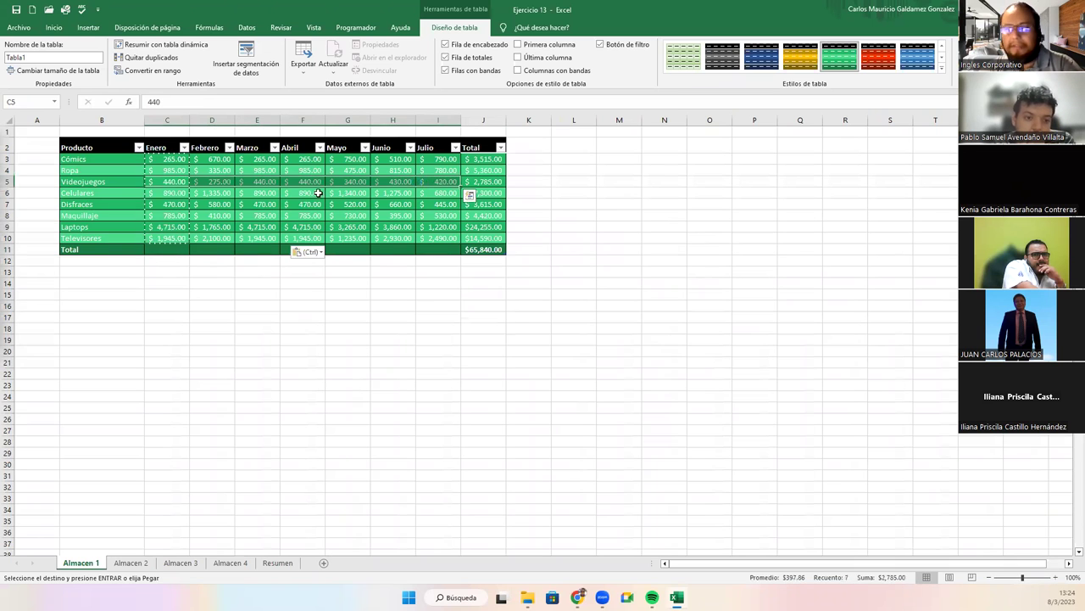
pyautogui.hotkey('ctrl', 'c')
pyautogui.click(170, 194)
pyautogui.click(169, 217)
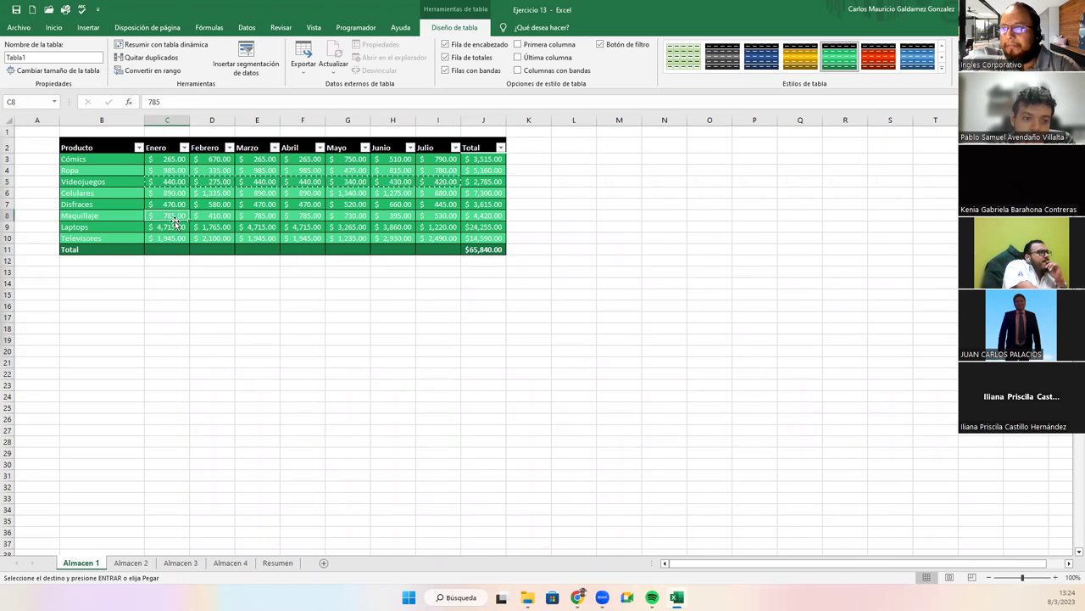
pyautogui.hotkey('ctrl', 'v')
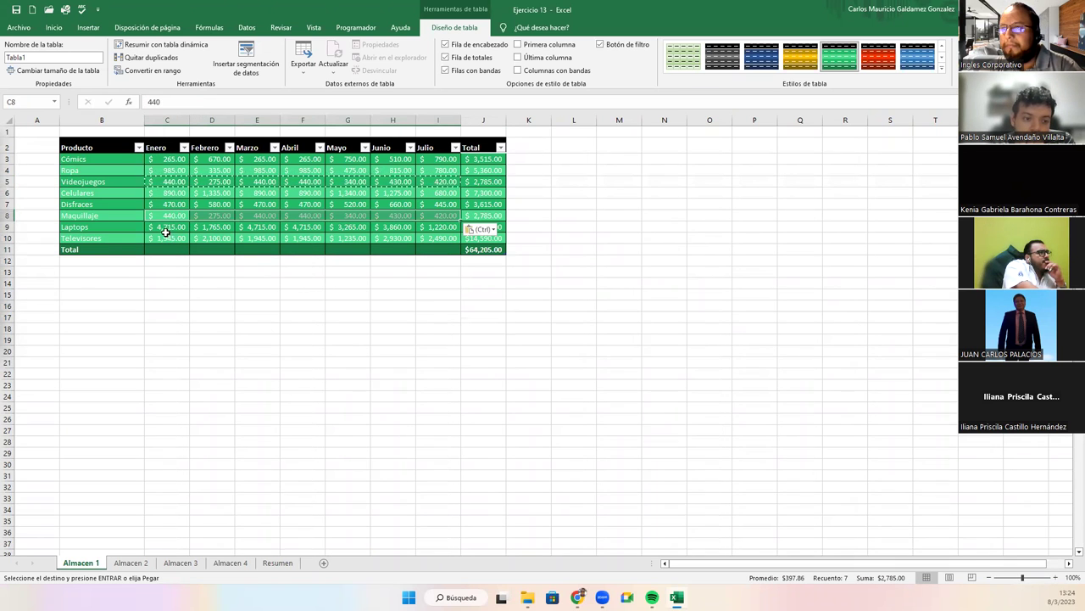
pyautogui.click(166, 173)
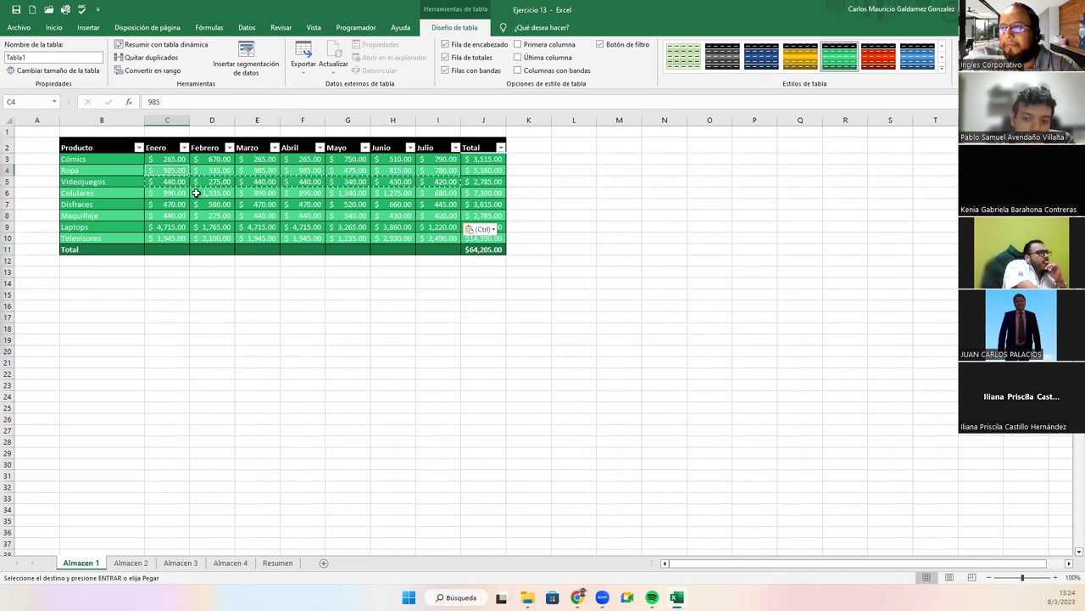
pyautogui.hotkey('ctrl', 'v')
pyautogui.click(227, 208)
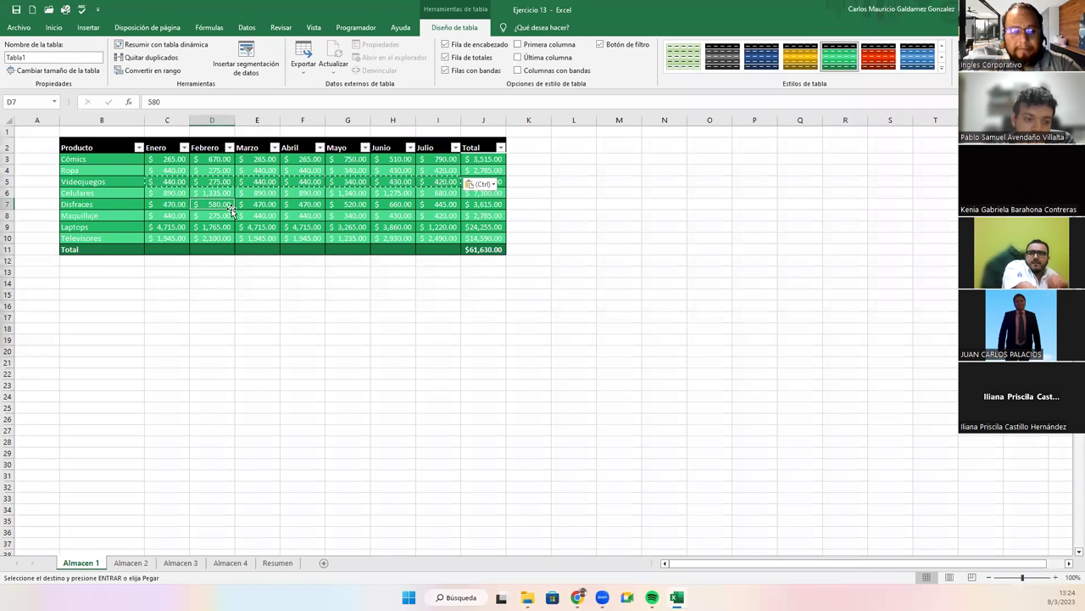
pyautogui.press('Escape')
# - Compare the new $61,630.00 total between Almacen 2 and Almacen 1
pyautogui.click(131, 562)
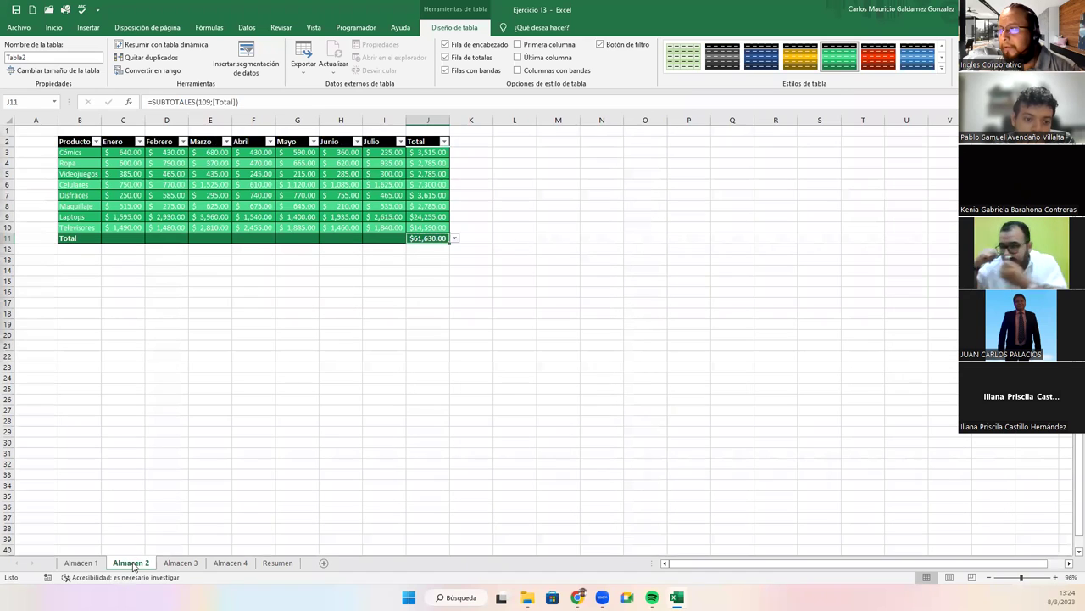
pyautogui.click(80, 563)
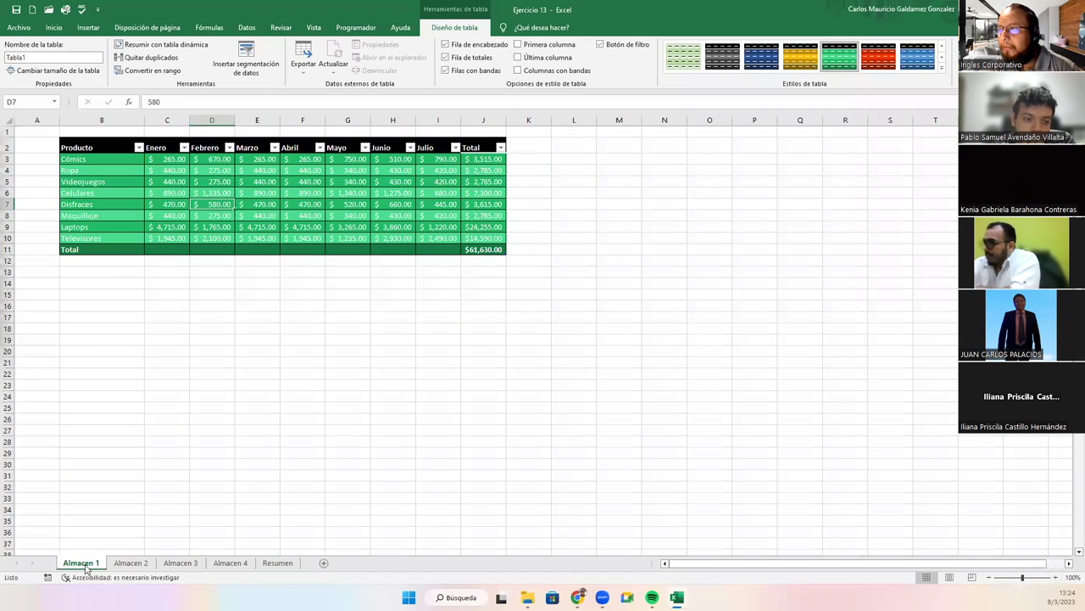
pyautogui.click(121, 564)
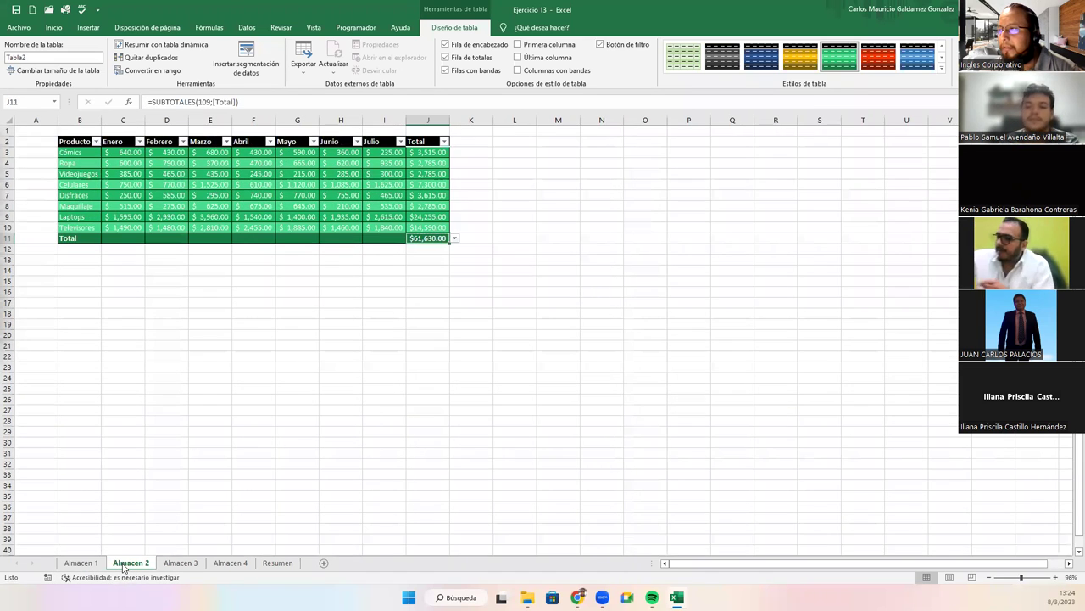
pyautogui.click(81, 563)
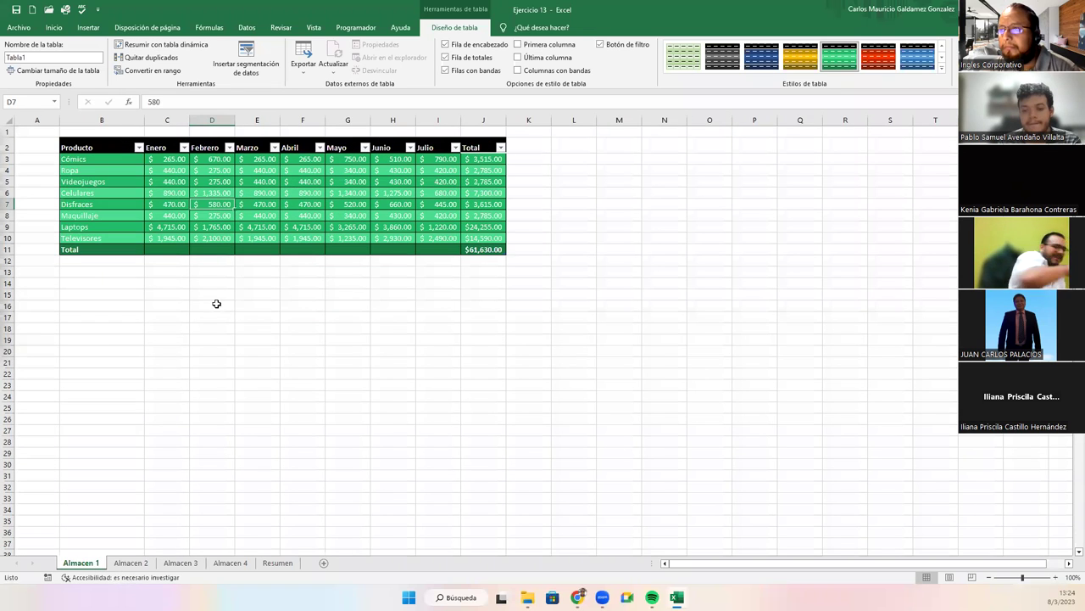
# - Copy the Enero values for Cómics through Celulares into Febrero and Marzo
pyautogui.moveTo(169, 159)
pyautogui.mouseDown()
pyautogui.moveTo(177, 206)
pyautogui.moveTo(176, 193)
pyautogui.mouseUp()
pyautogui.hotkey('ctrl', 'c')
pyautogui.click(213, 161)
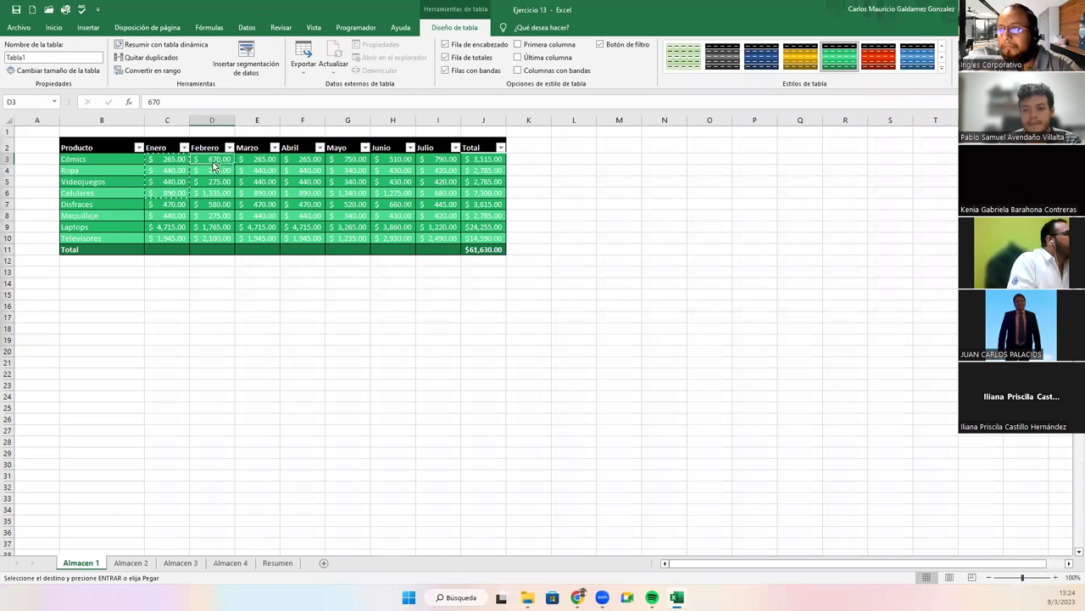
pyautogui.hotkey('ctrl', 'v')
pyautogui.click(257, 158)
pyautogui.hotkey('ctrl', 'v')
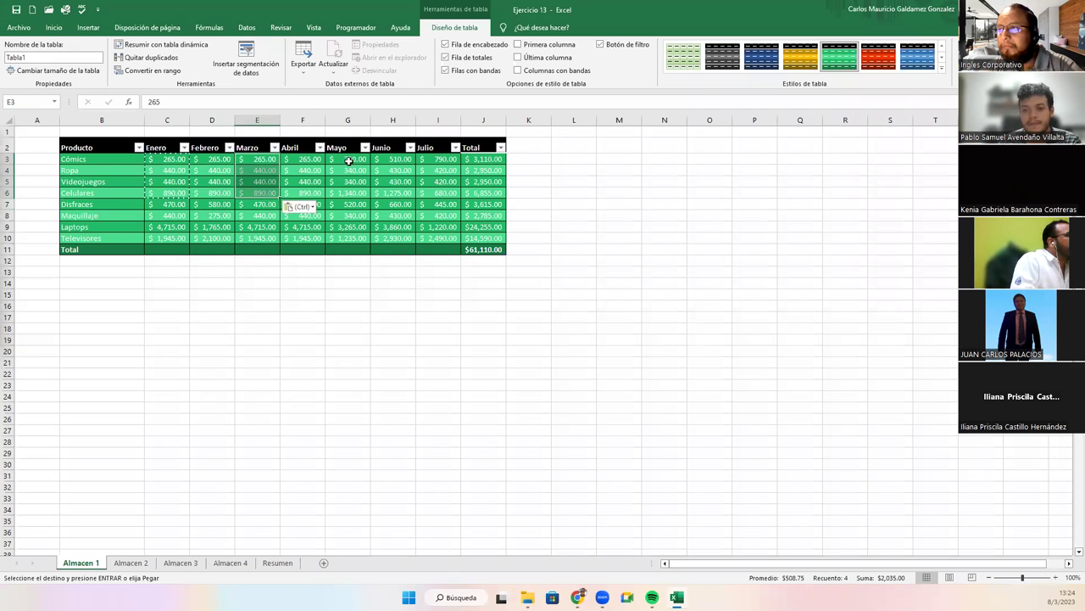
# - Paste the Mayo values for Disfraces through Laptops into Enero and Junio for Ropa through Celulares
pyautogui.moveTo(339, 214); pyautogui.dragTo(343, 238)
pyautogui.hotkey('ctrl', 'c')
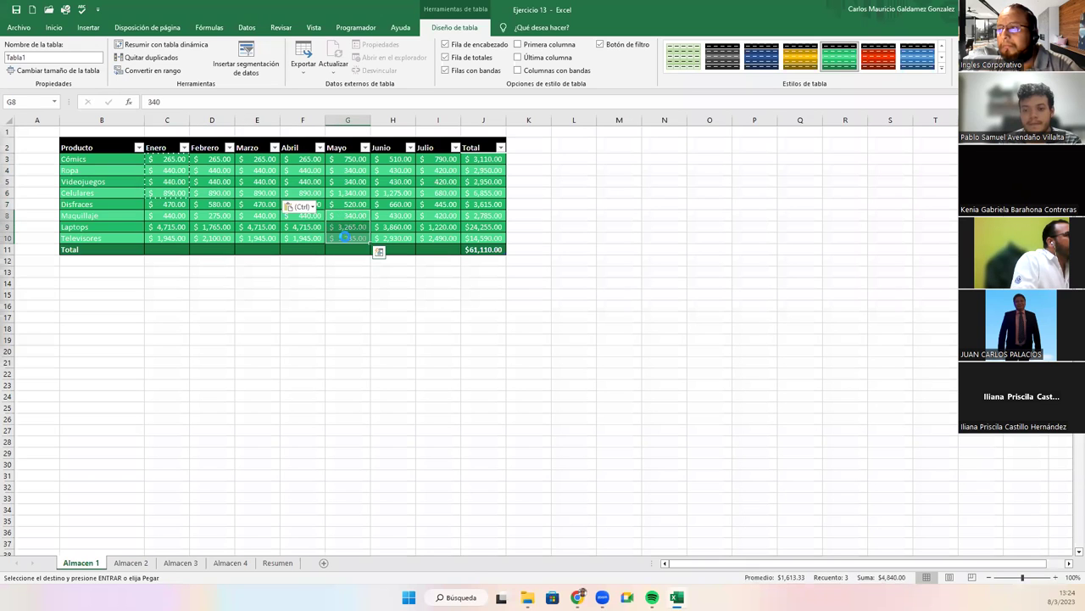
pyautogui.click(167, 169)
pyautogui.hotkey('ctrl', 'c')
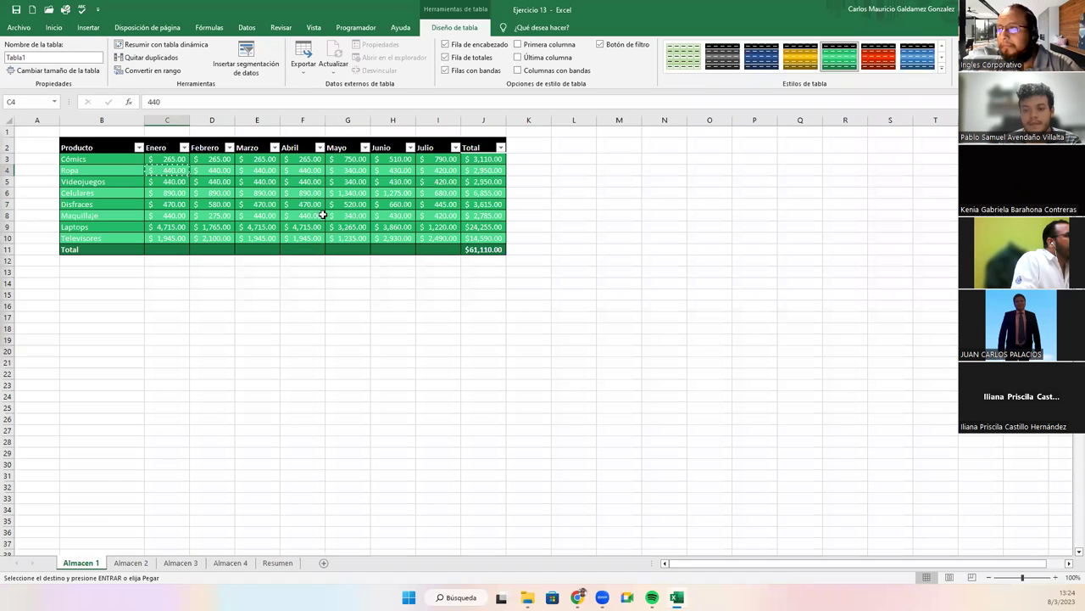
pyautogui.moveTo(347, 207); pyautogui.dragTo(347, 227)
pyautogui.hotkey('ctrl', 'c')
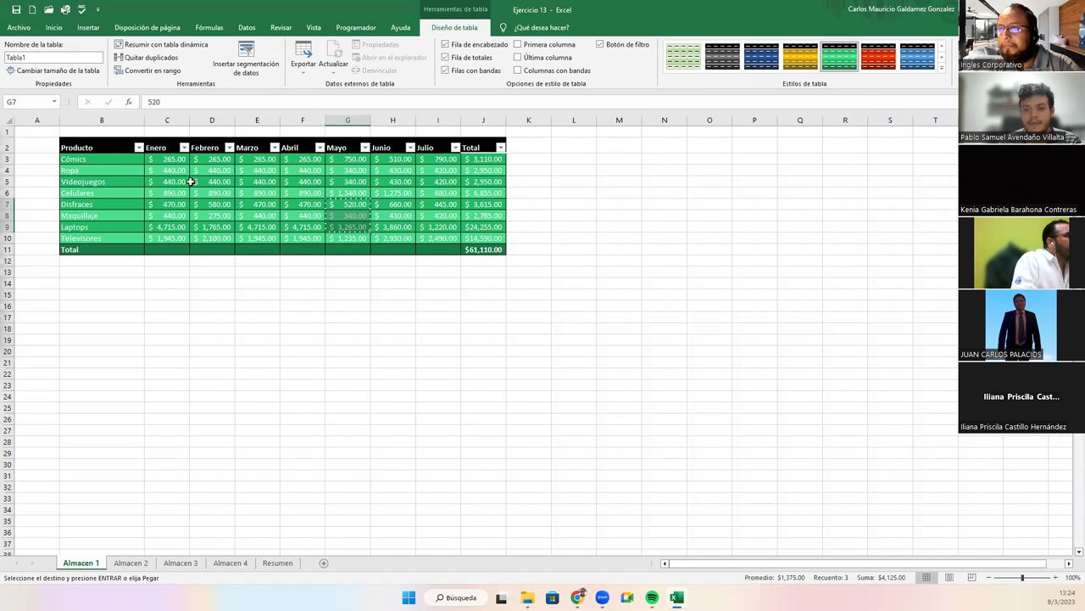
pyautogui.click(169, 169)
pyautogui.hotkey('ctrl', 'v')
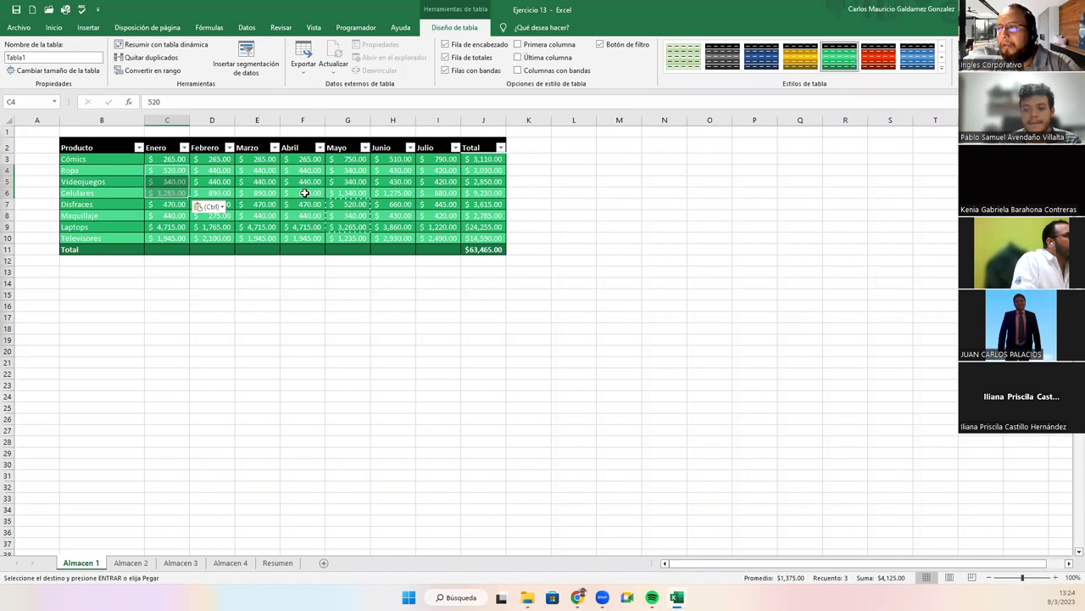
pyautogui.click(378, 170)
pyautogui.hotkey('ctrl', 'v')
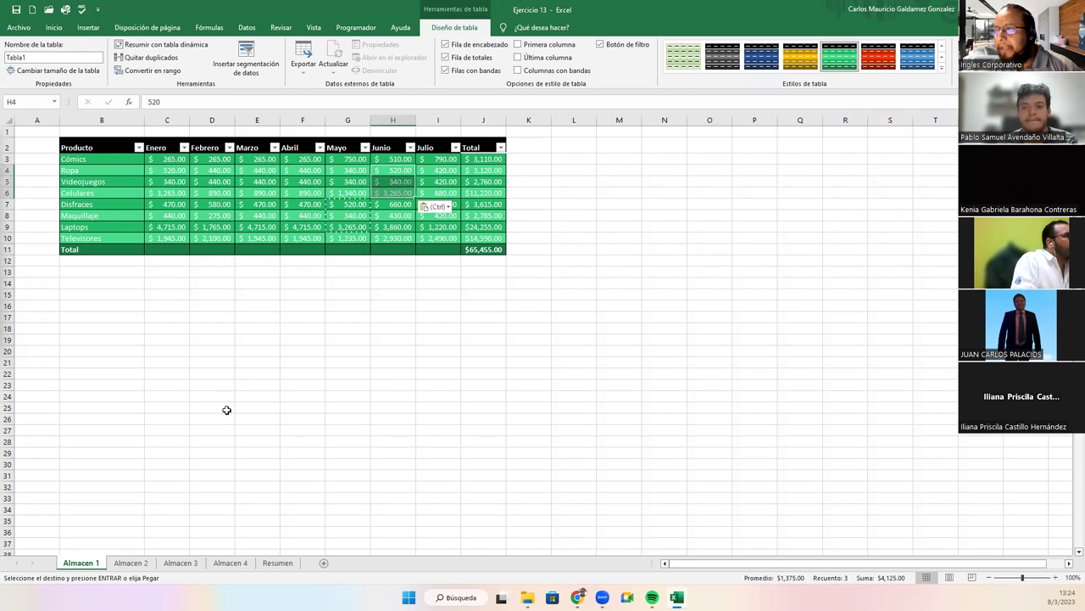
# - Compare Almacen 1 and Almacen 2 values for Celulares, Disfraces and Maquillaje
pyautogui.click(132, 564)
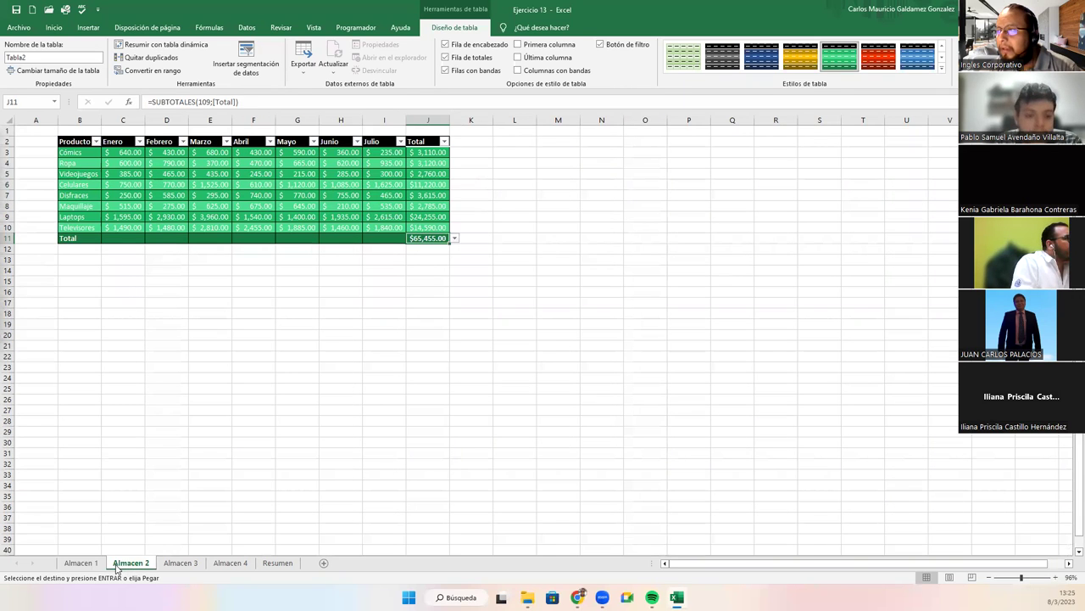
pyautogui.click(82, 564)
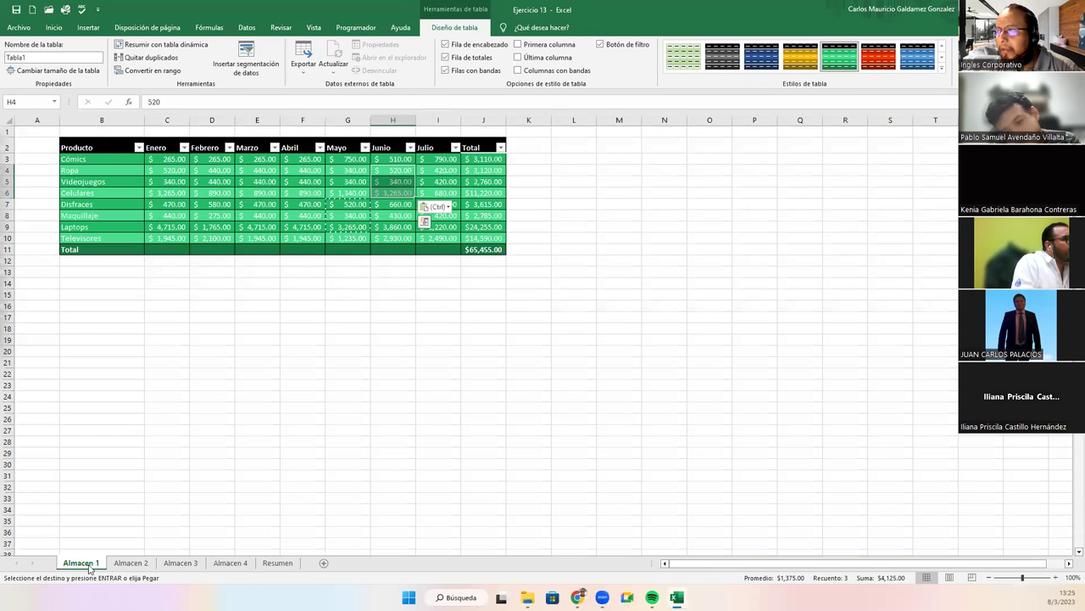
pyautogui.click(137, 563)
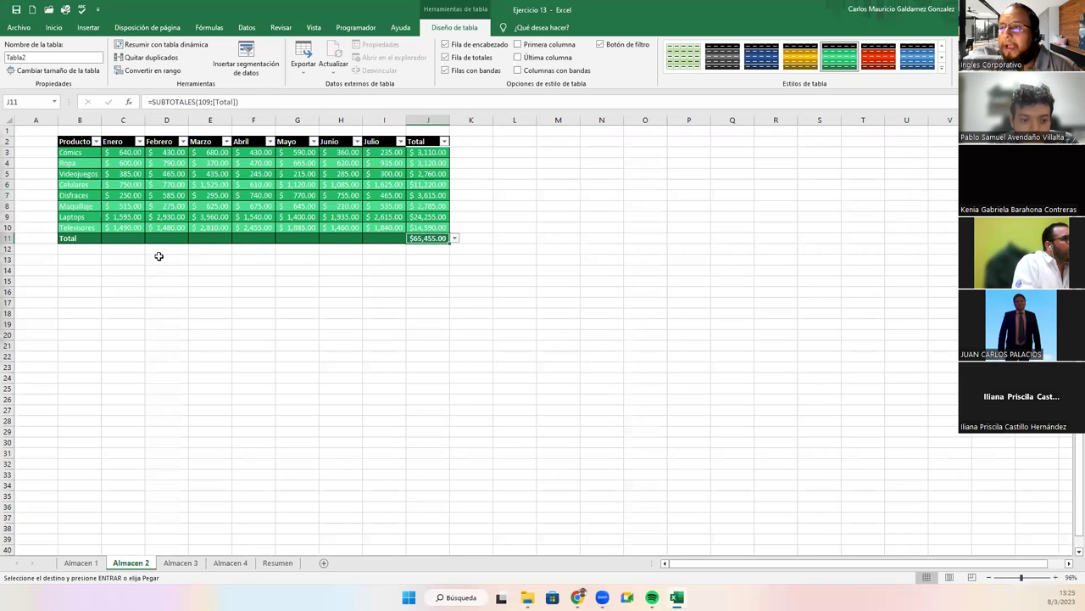
pyautogui.click(190, 188)
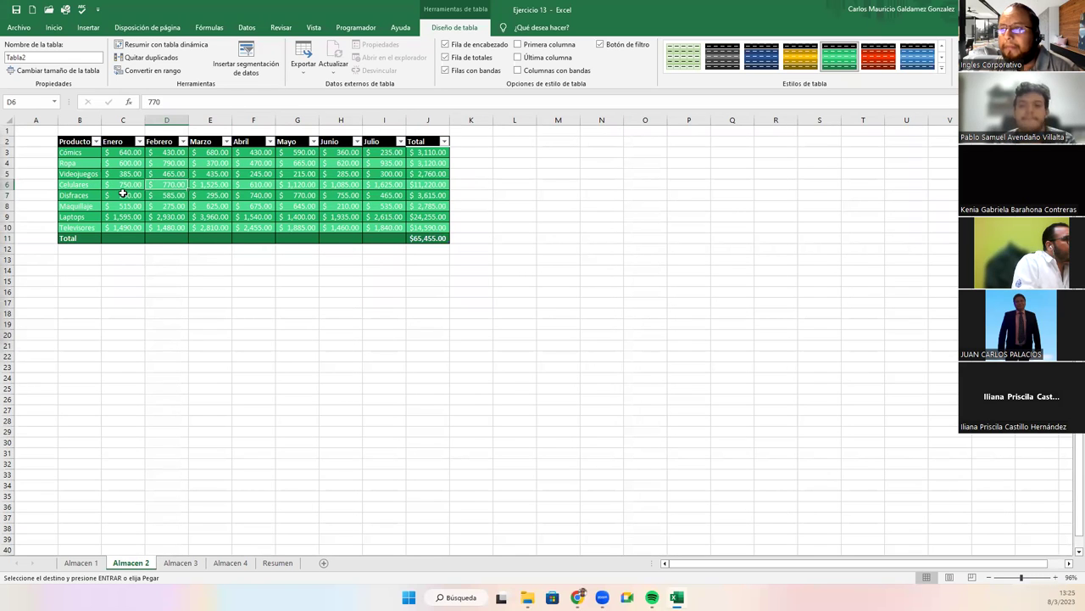
pyautogui.click(123, 195)
pyautogui.click(94, 563)
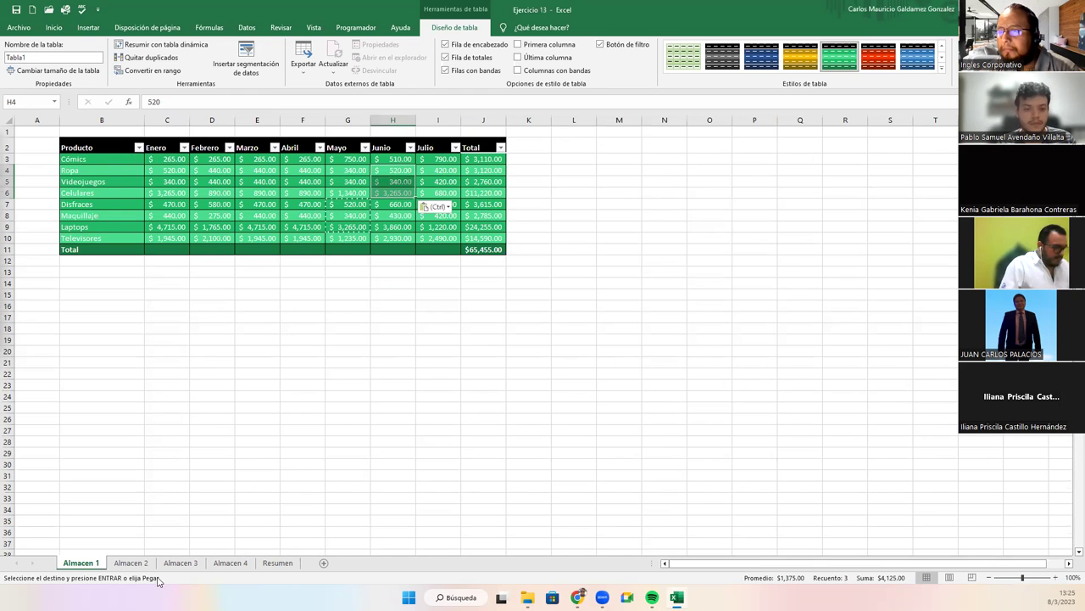
pyautogui.click(131, 563)
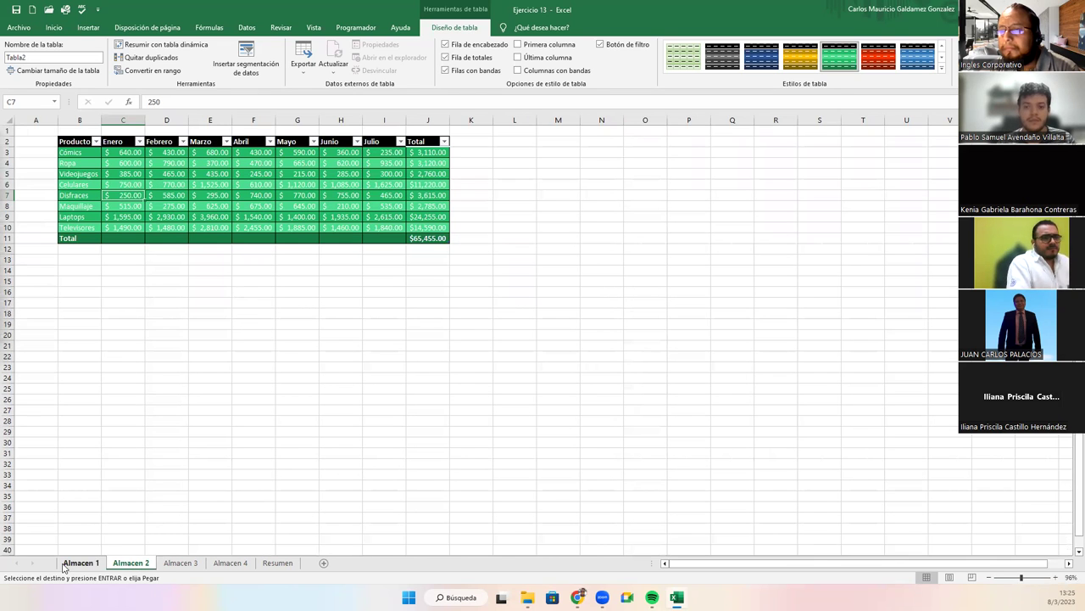
pyautogui.click(81, 563)
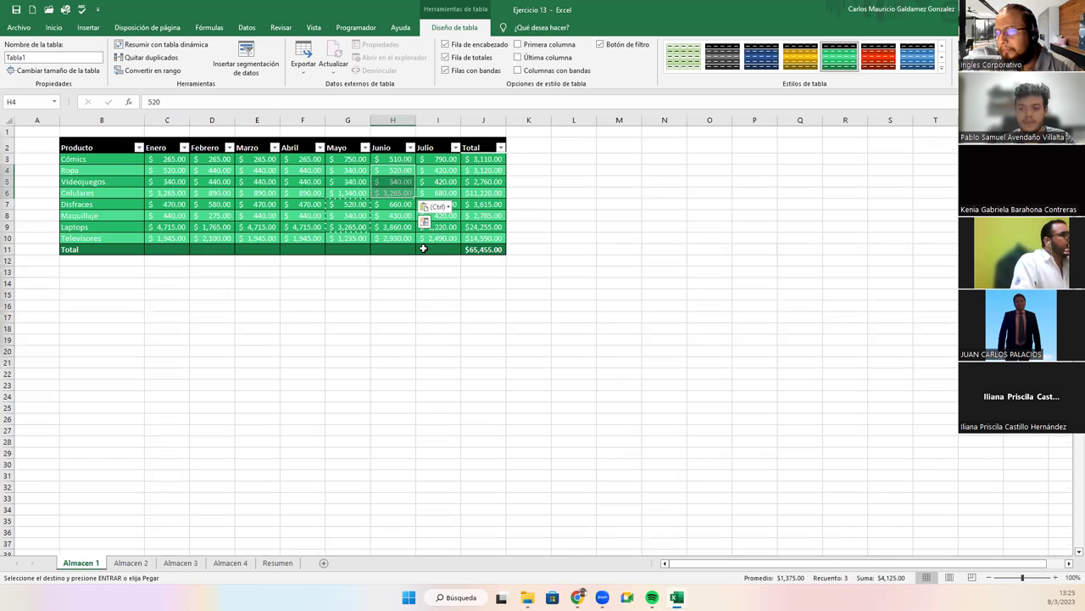
pyautogui.click(315, 213)
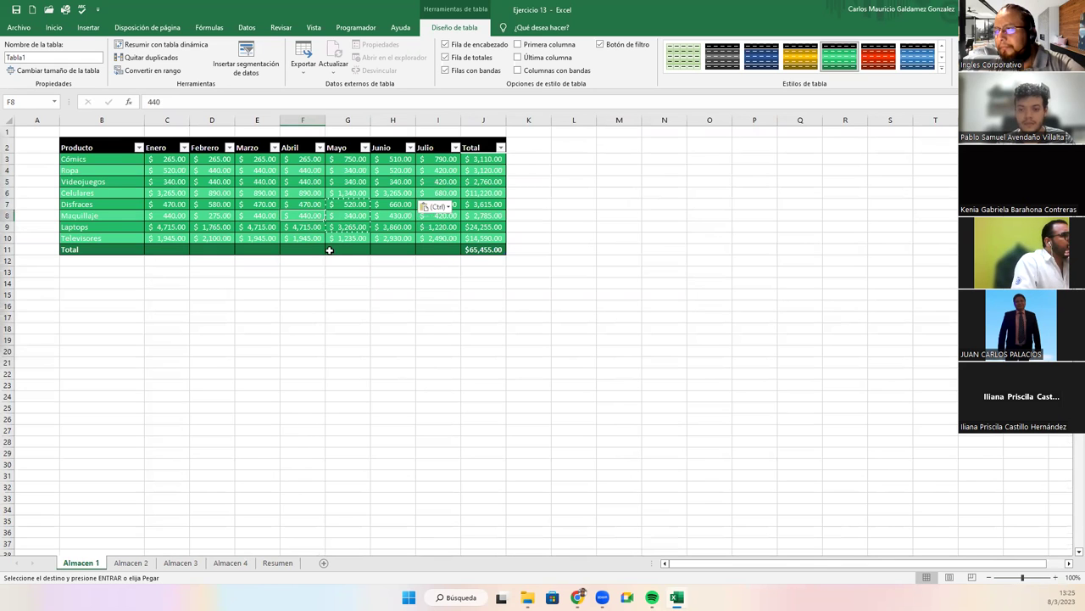
# - Check values across Almacen 2–4, then return to Almacen 1 and cancel the pending copy
pyautogui.click(132, 563)
pyautogui.click(171, 564)
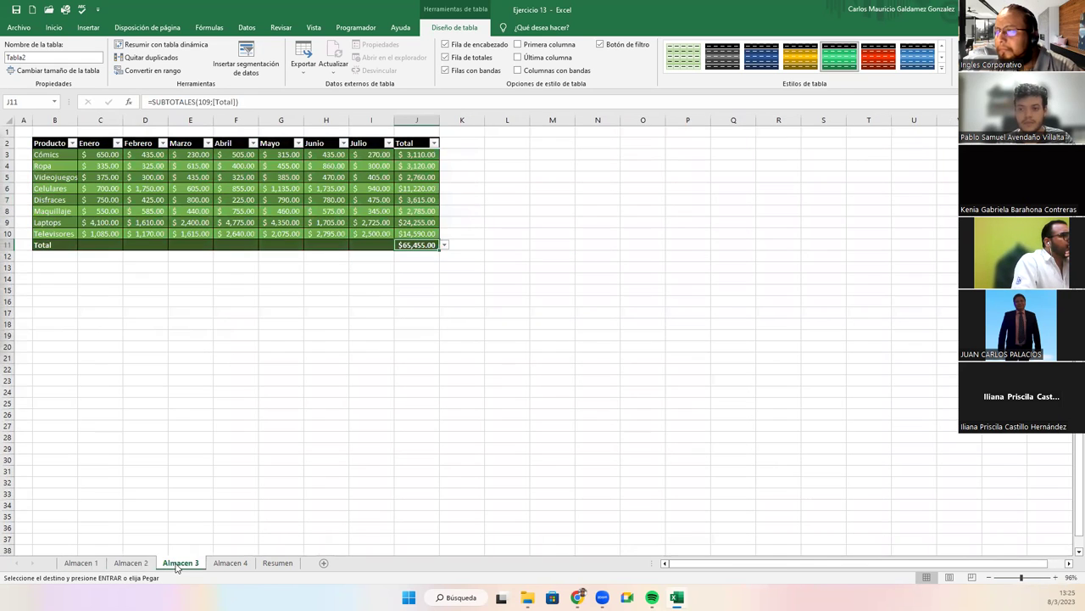
pyautogui.click(236, 565)
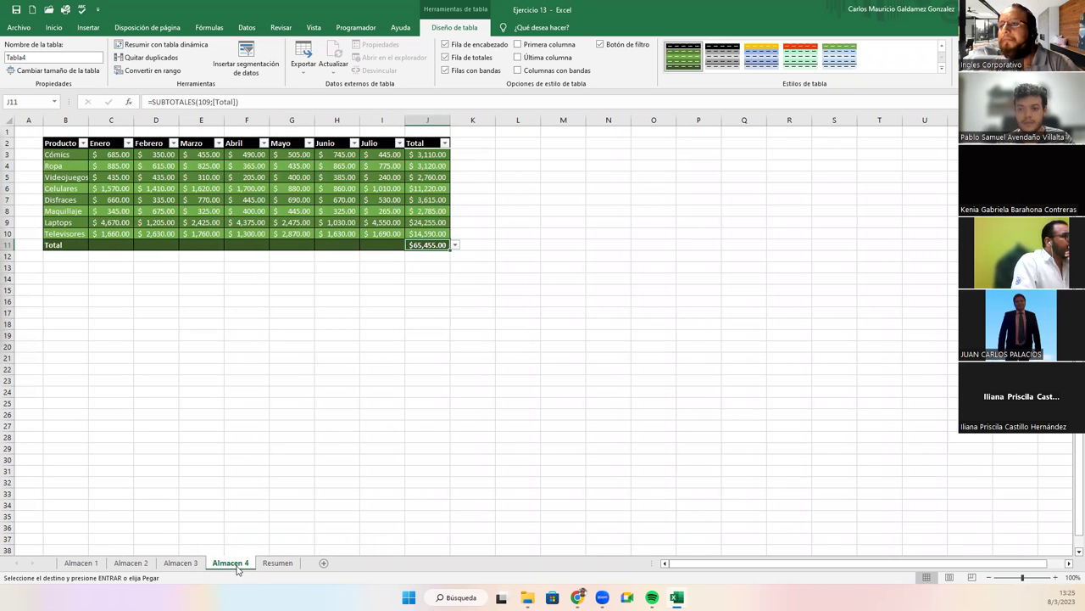
pyautogui.click(80, 563)
pyautogui.click(131, 563)
pyautogui.click(179, 565)
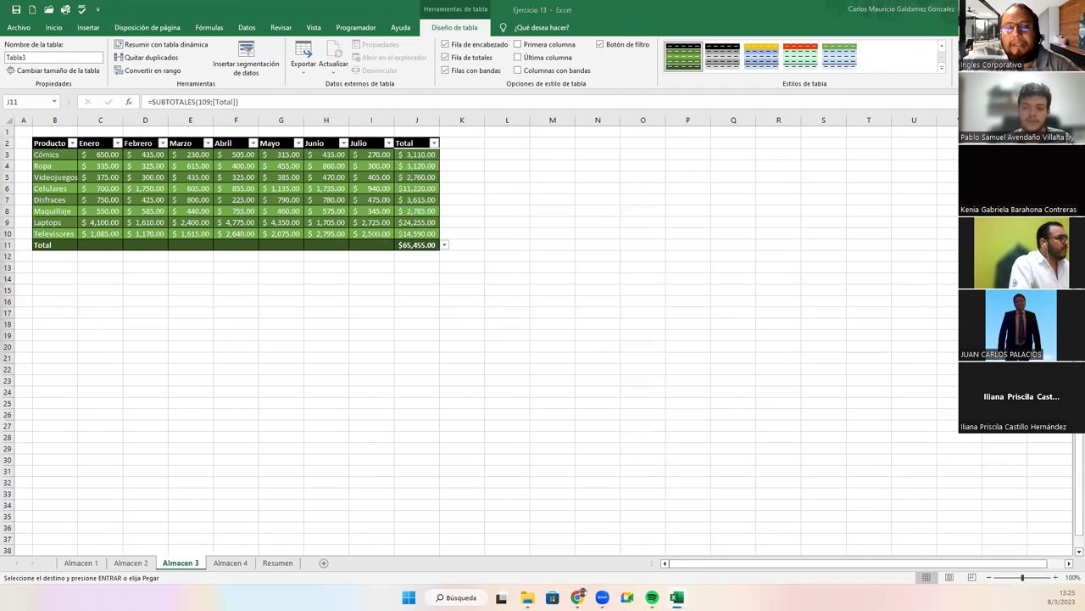
pyautogui.click(316, 235)
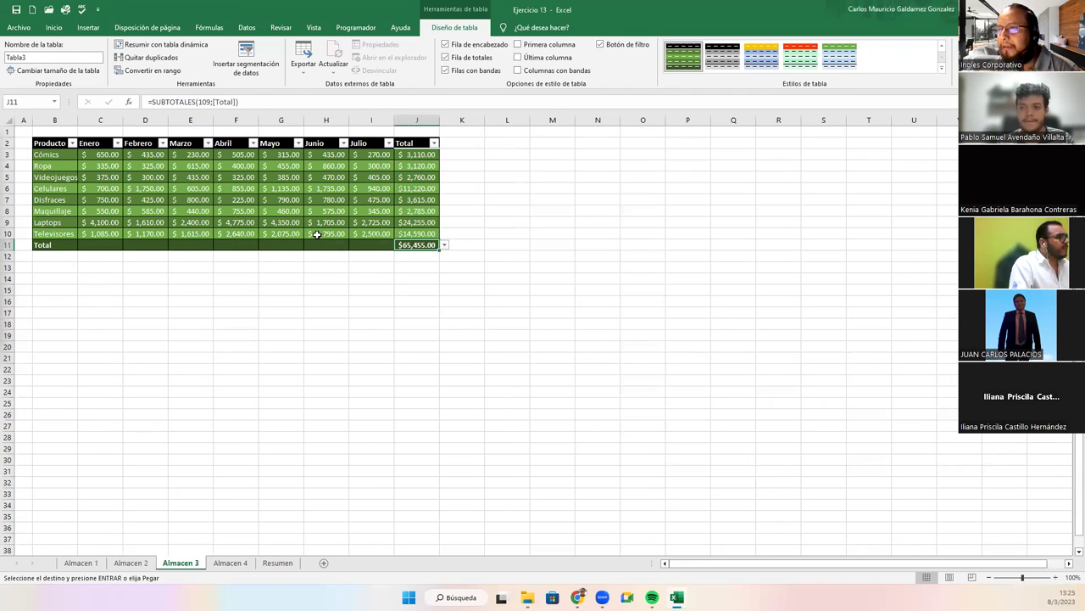
pyautogui.click(85, 566)
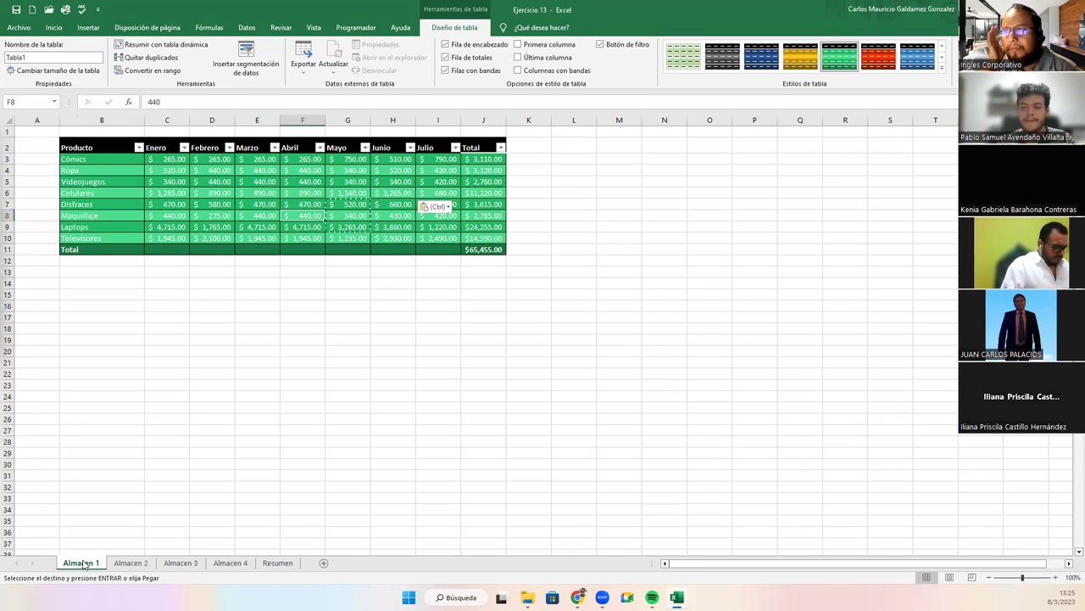
pyautogui.click(344, 206)
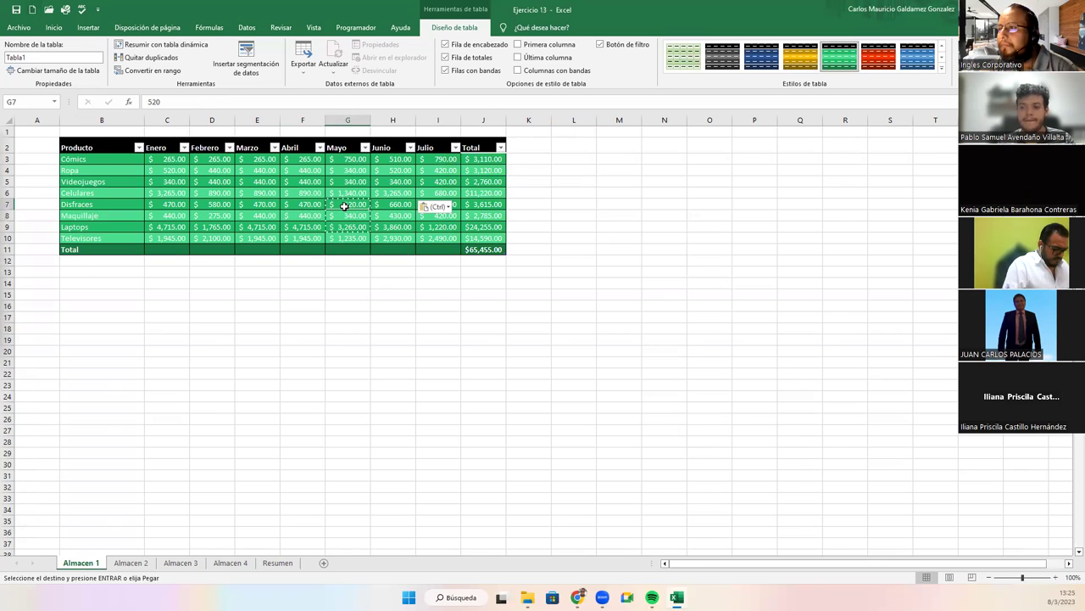
pyautogui.press('Escape')
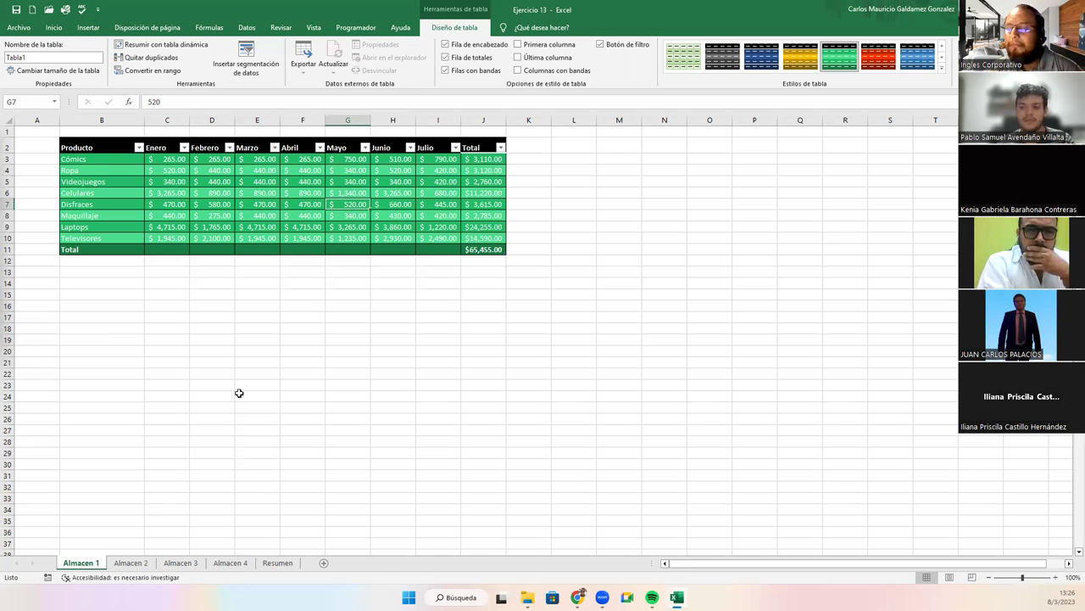
# - Insert a new sheet Hoja1 with test entries 'sfsdfds' in C8 and 'fgghgf' in G12
pyautogui.click(320, 562)
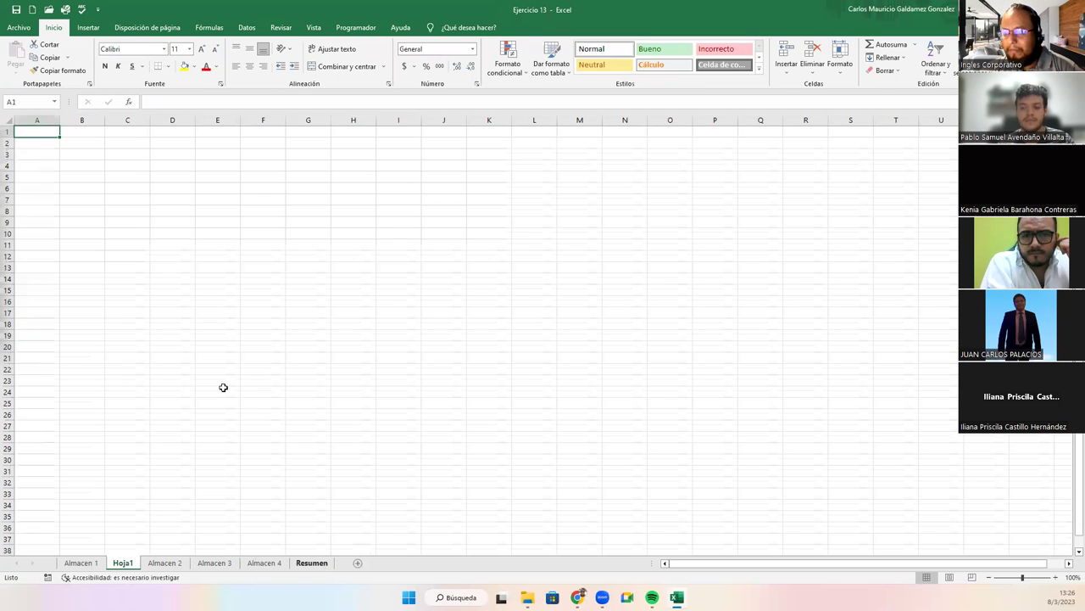
pyautogui.click(142, 215)
pyautogui.write('sfsdfds')
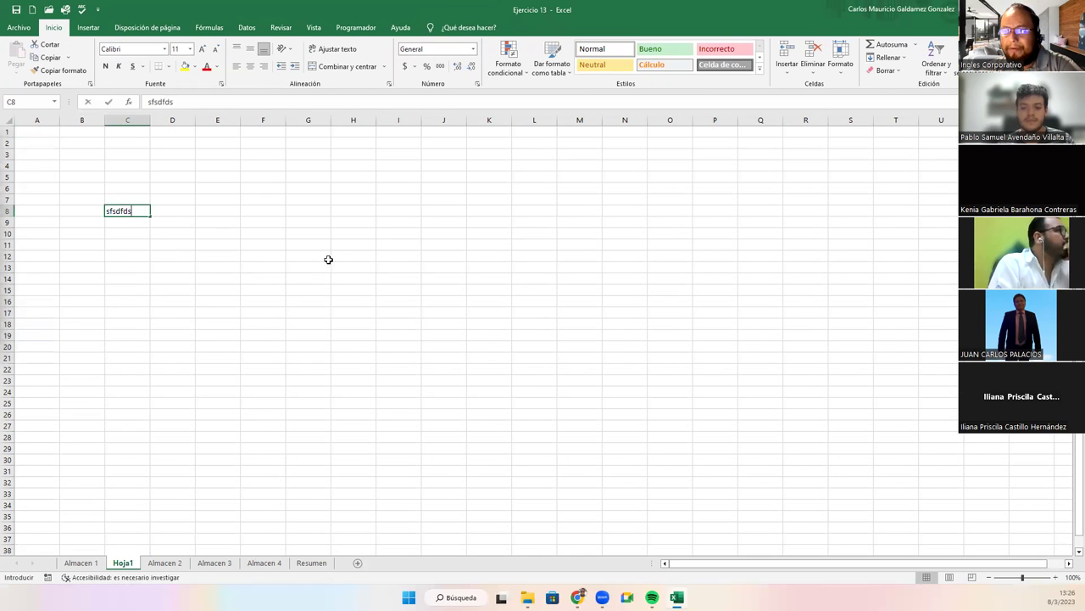
pyautogui.click(328, 257)
pyautogui.write('fgghgf')
pyautogui.click(430, 313)
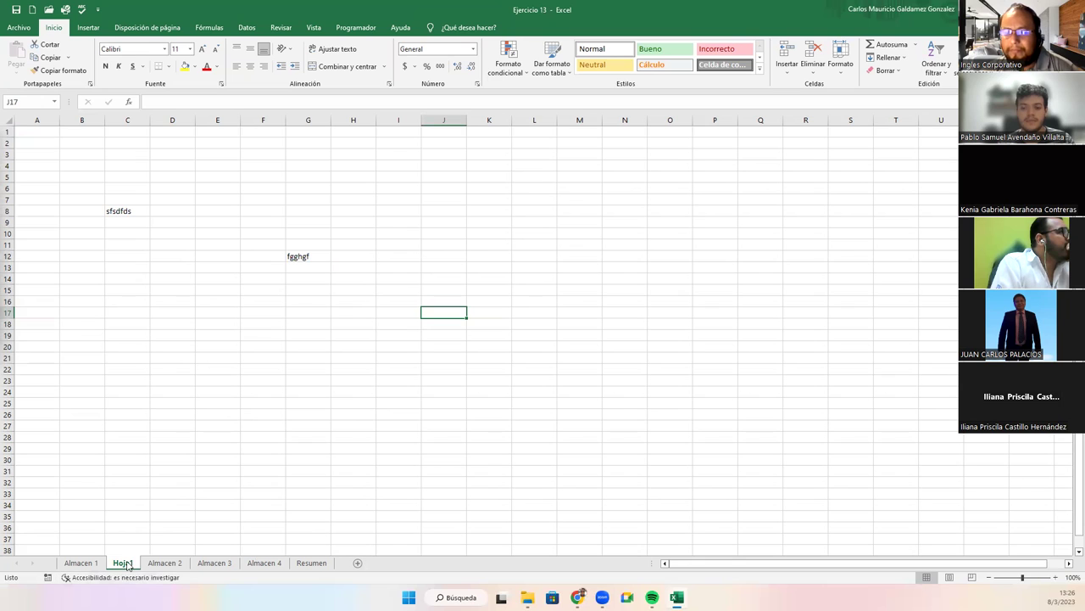
# - Permanently delete the Hoja1 sheet
pyautogui.rightClick(128, 564)
pyautogui.click(160, 443)
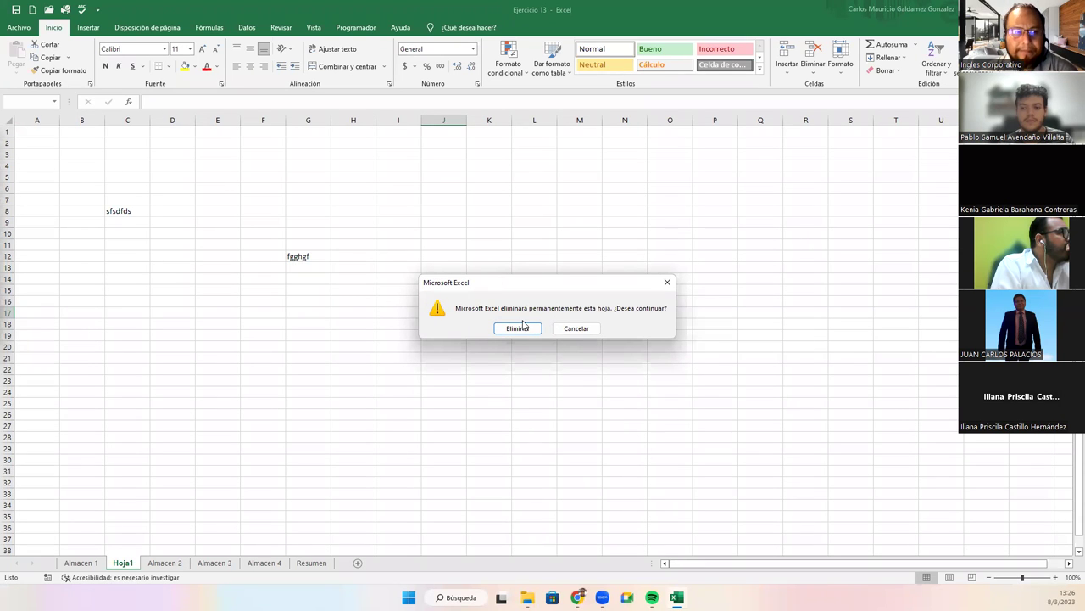
pyautogui.click(509, 329)
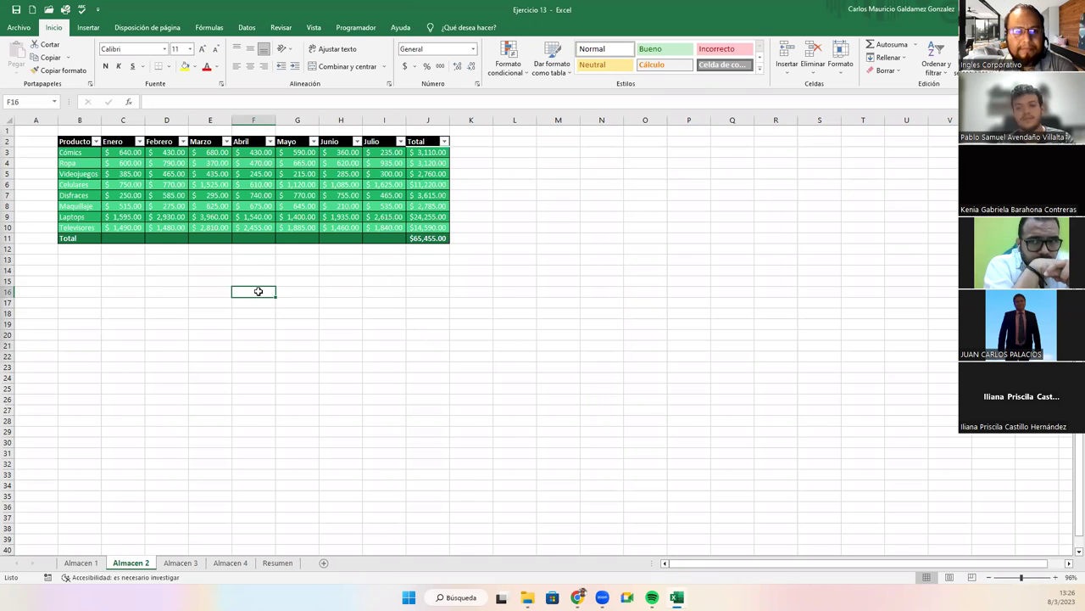
# - Return to Almacen 1 and display the Revisar ribbon with its protection tools
pyautogui.click(80, 564)
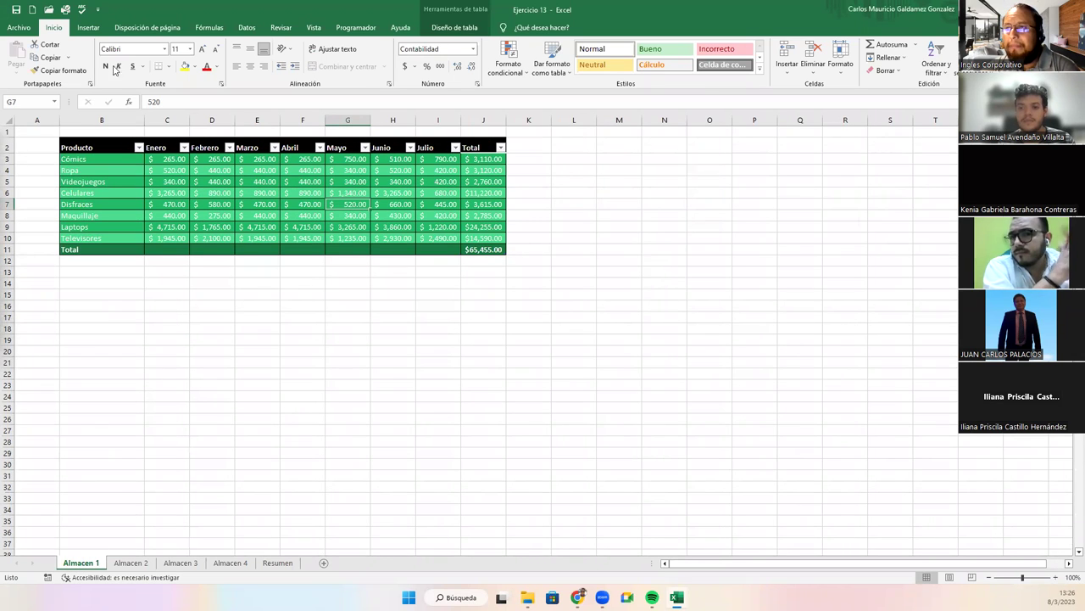
pyautogui.click(247, 28)
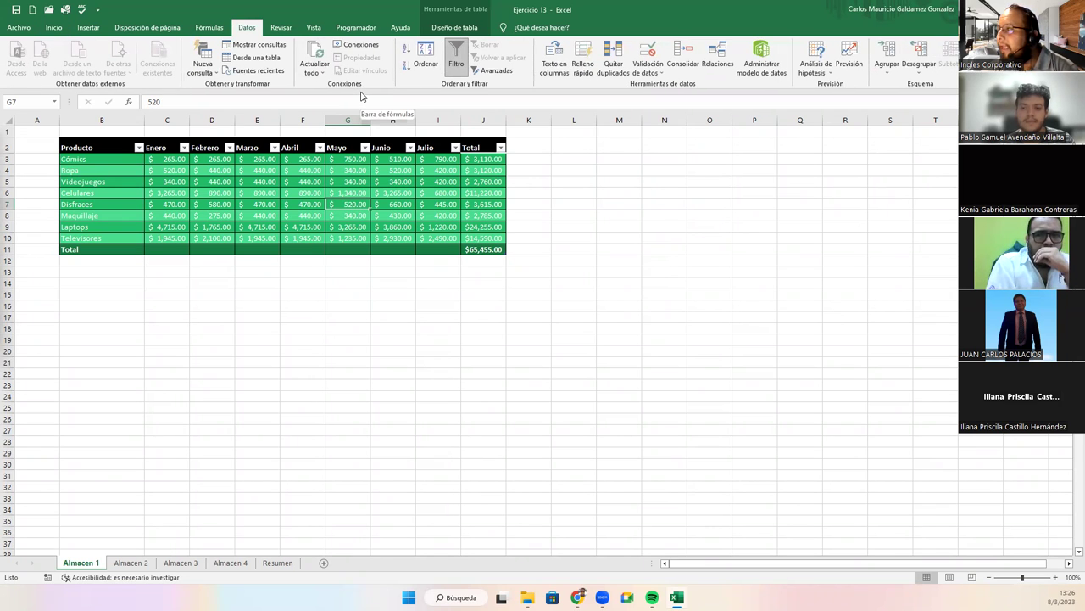
pyautogui.click(281, 30)
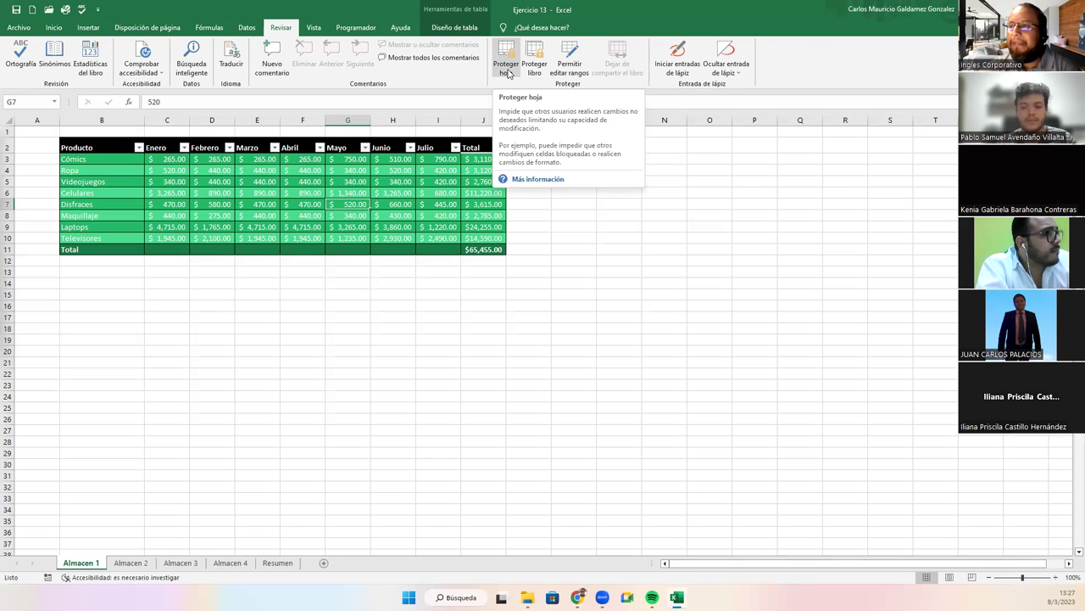
pyautogui.click(243, 318)
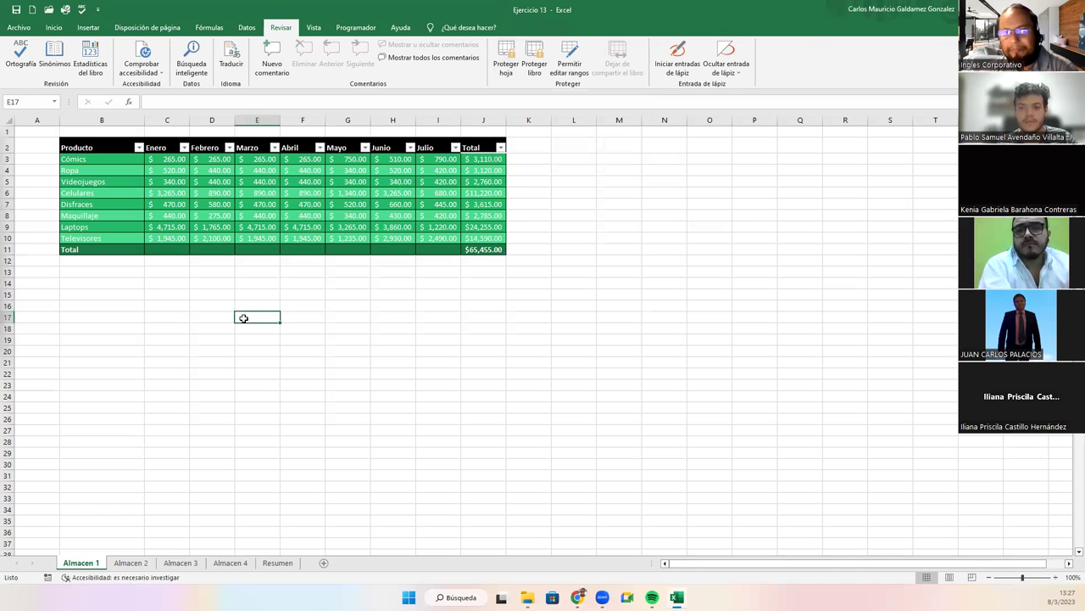
pyautogui.click(182, 225)
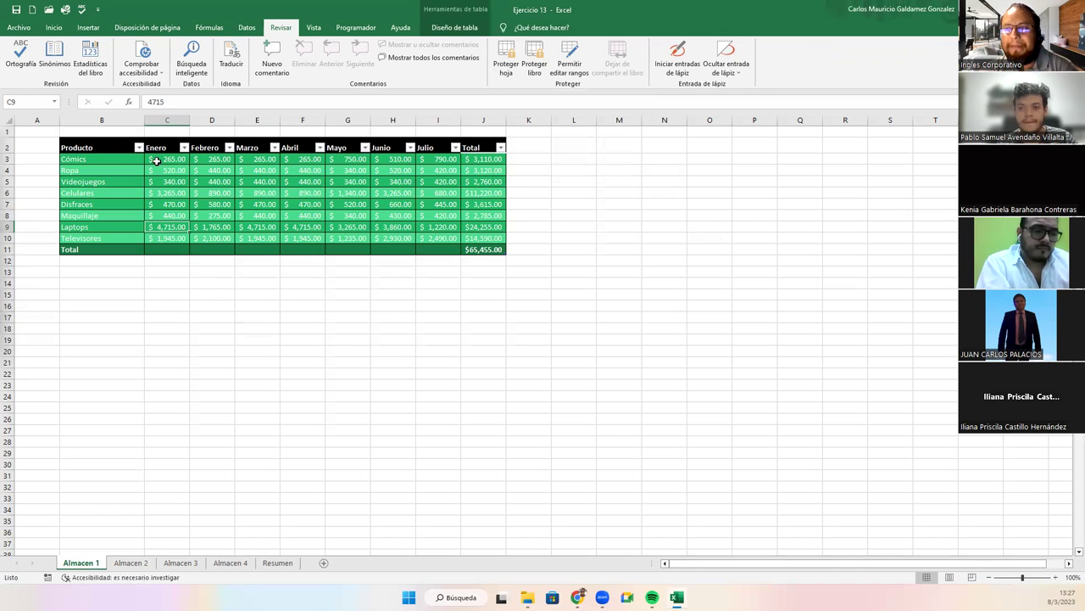
pyautogui.moveTo(162, 159); pyautogui.dragTo(169, 237)
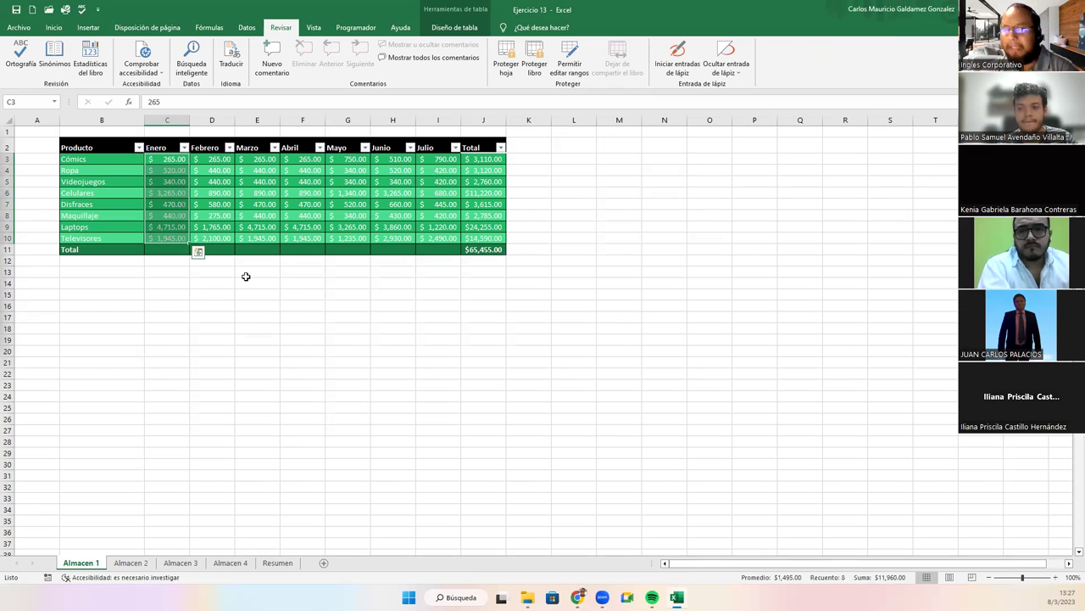
pyautogui.click(171, 163)
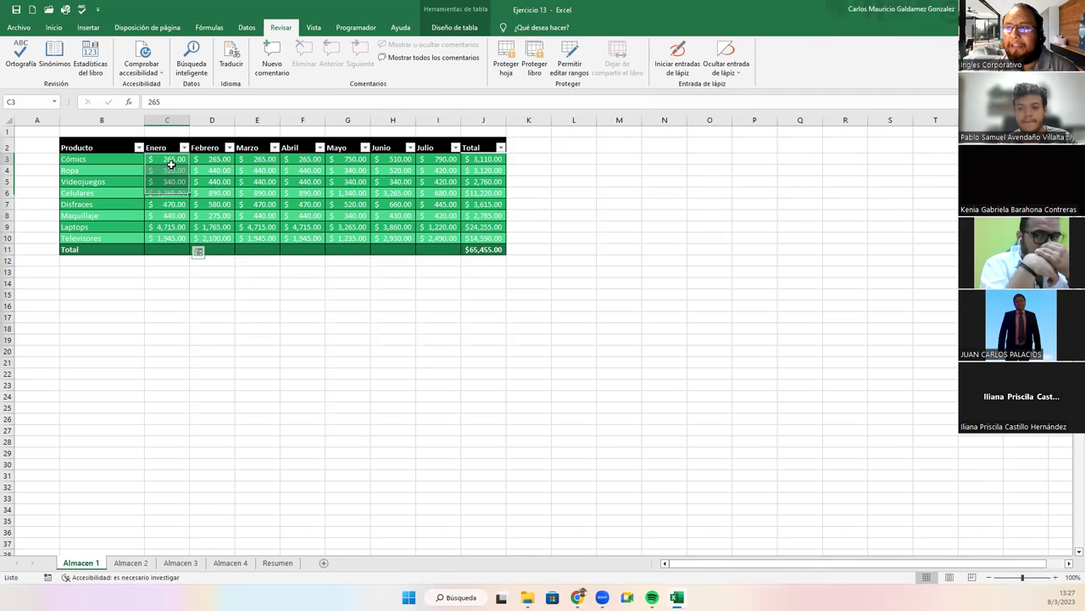
pyautogui.moveTo(170, 164); pyautogui.dragTo(429, 239)
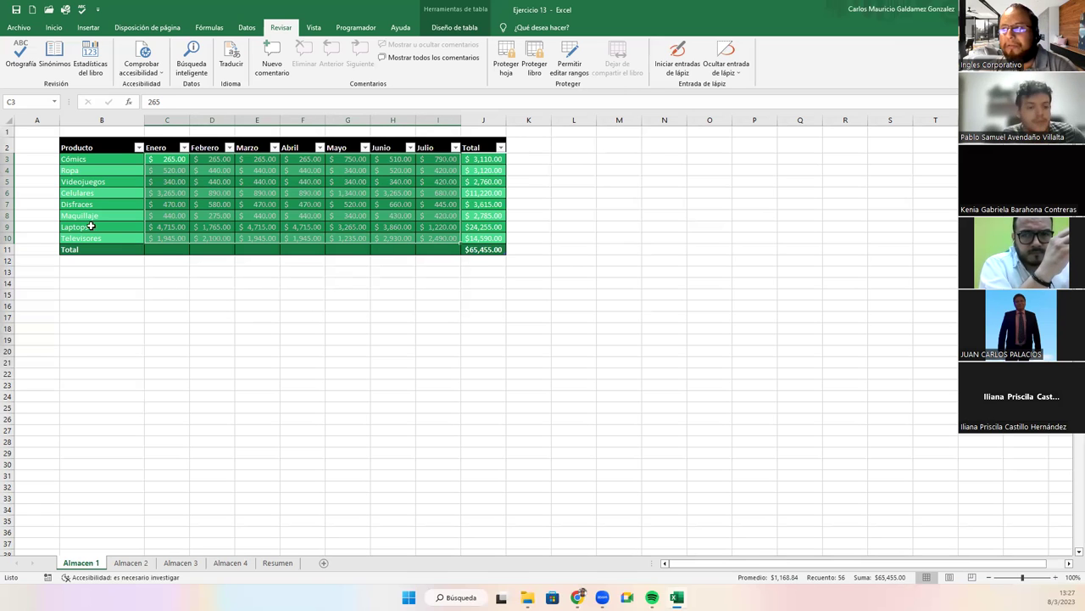
pyautogui.click(216, 193)
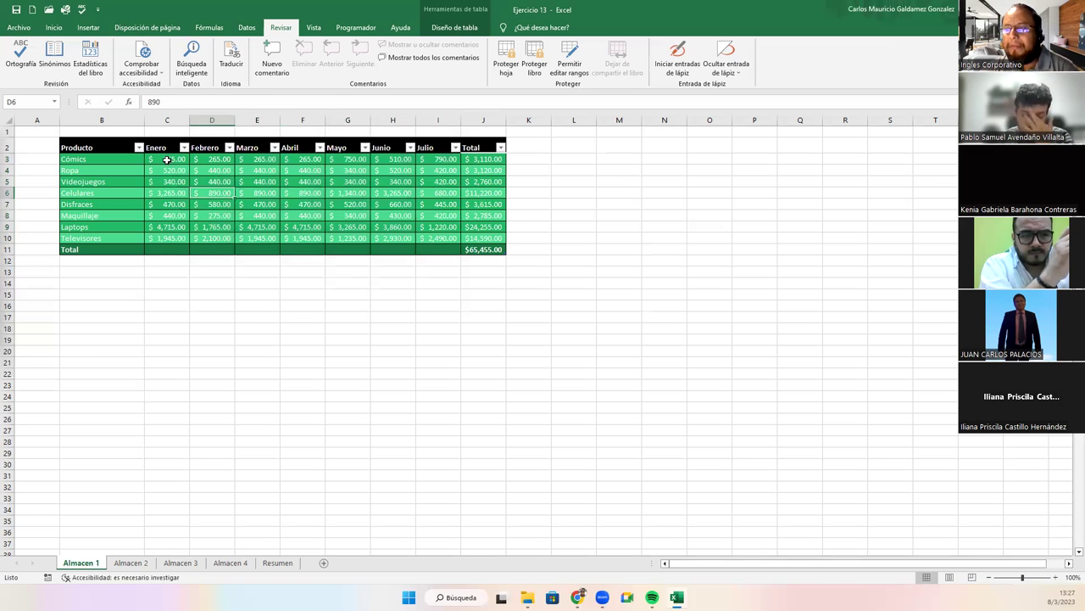
pyautogui.moveTo(167, 159); pyautogui.dragTo(423, 236)
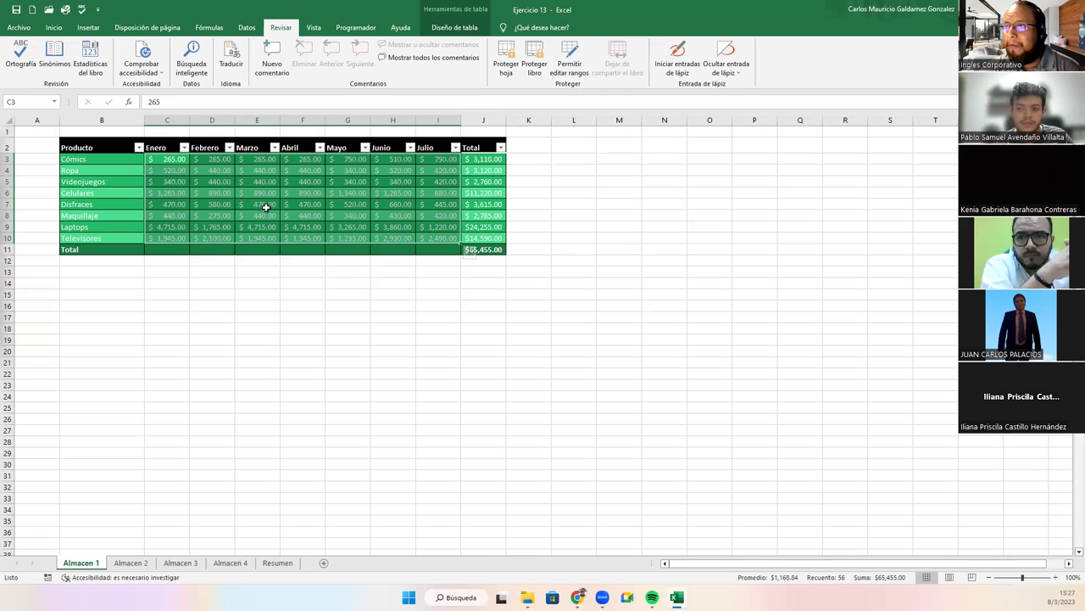
pyautogui.click(307, 214)
pyautogui.moveTo(156, 158); pyautogui.dragTo(424, 237)
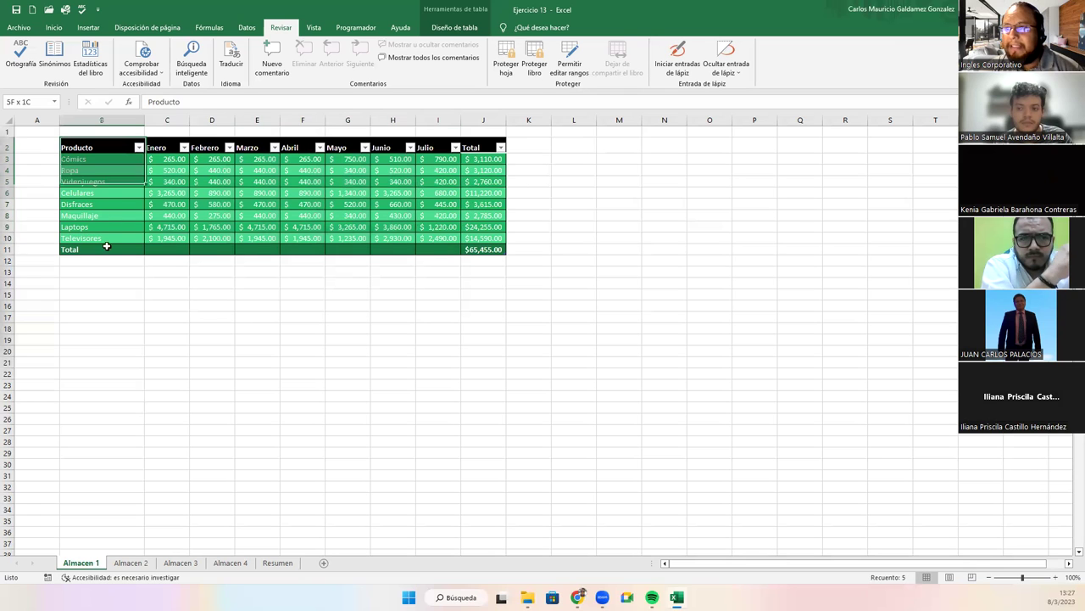
# - Select the areas around the table: columns A–B, row 1, headers, columns K–T, and empty rows below
pyautogui.moveTo(120, 147); pyautogui.dragTo(108, 248)
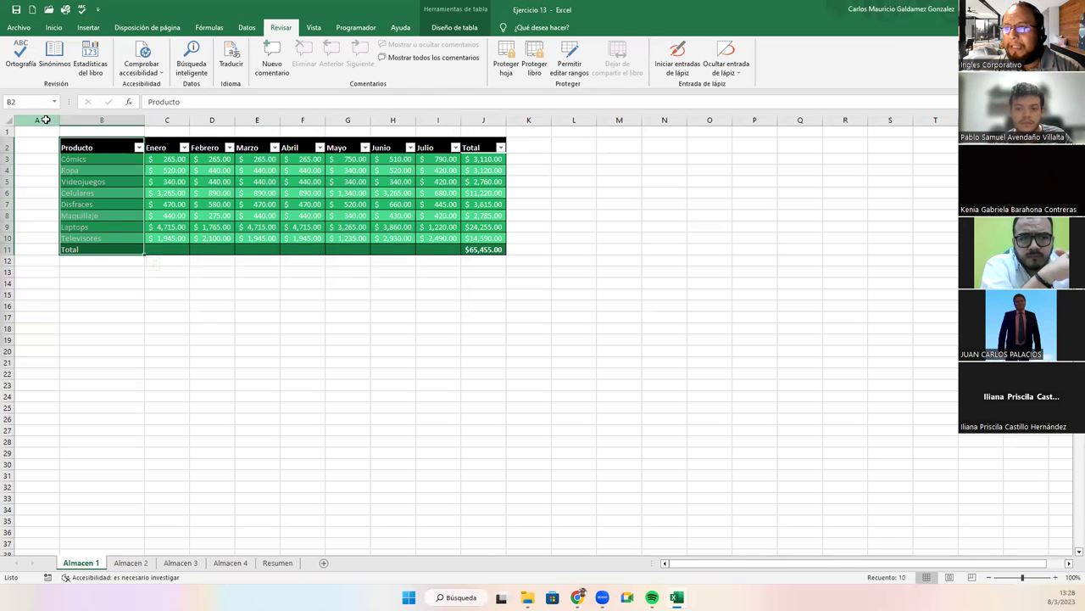
pyautogui.moveTo(39, 120); pyautogui.dragTo(94, 120)
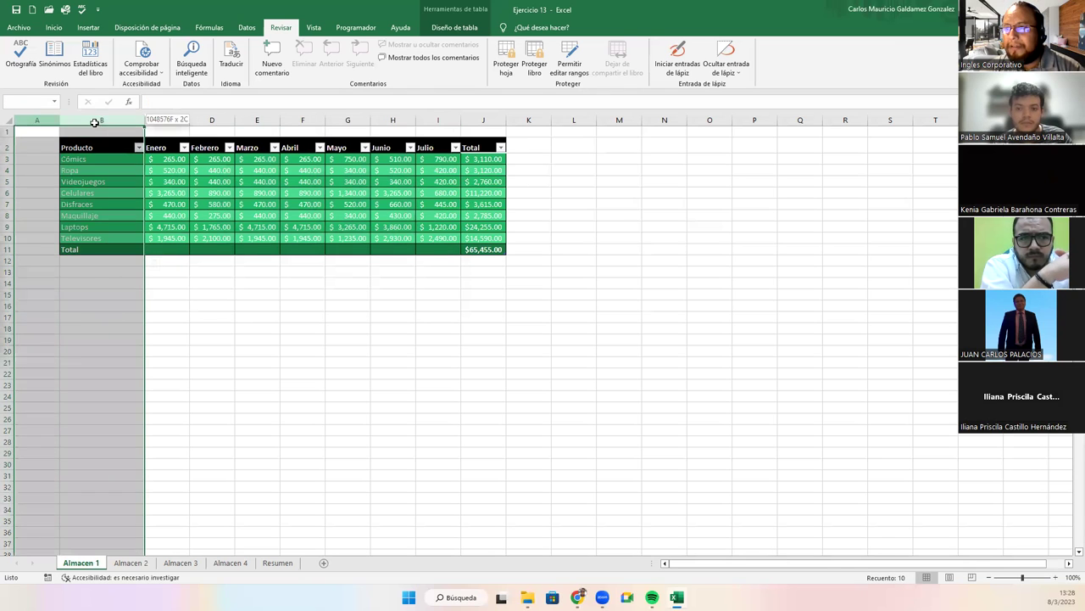
pyautogui.click(7, 133)
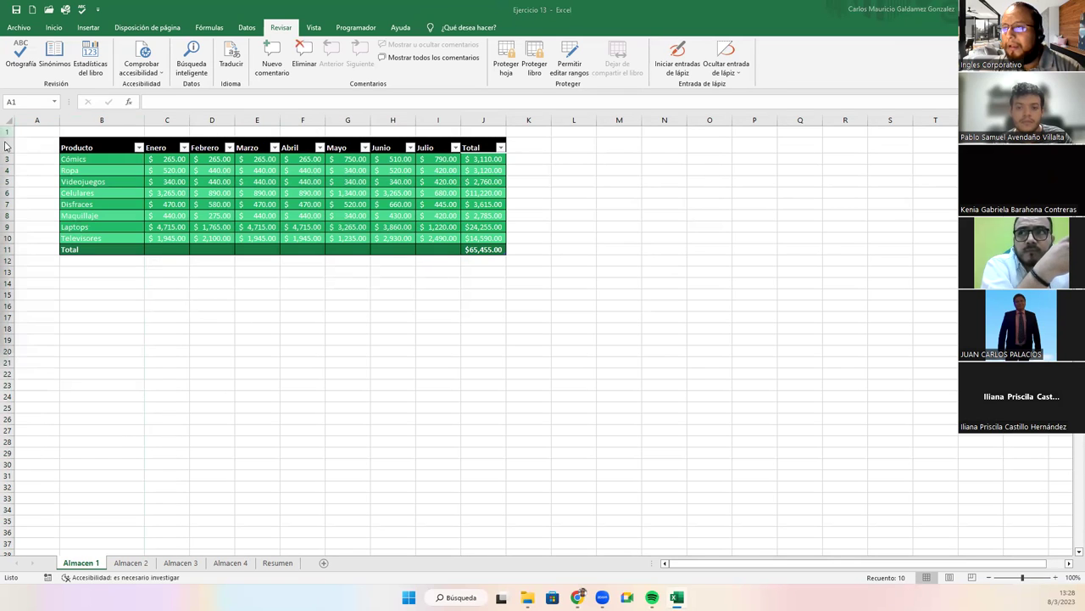
pyautogui.keyDown('ctrl'); pyautogui.click(7, 133); pyautogui.keyUp('ctrl')
pyautogui.moveTo(155, 148)
pyautogui.mouseDown()
pyautogui.moveTo(477, 148)
pyautogui.moveTo(485, 251)
pyautogui.mouseUp()
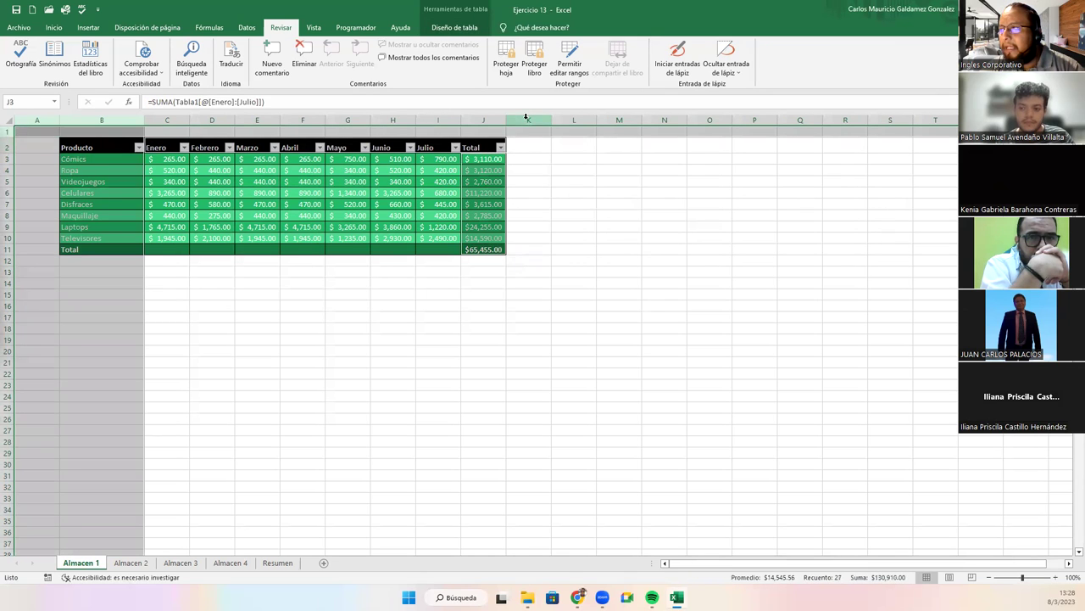
pyautogui.moveTo(528, 120); pyautogui.dragTo(1031, 120)
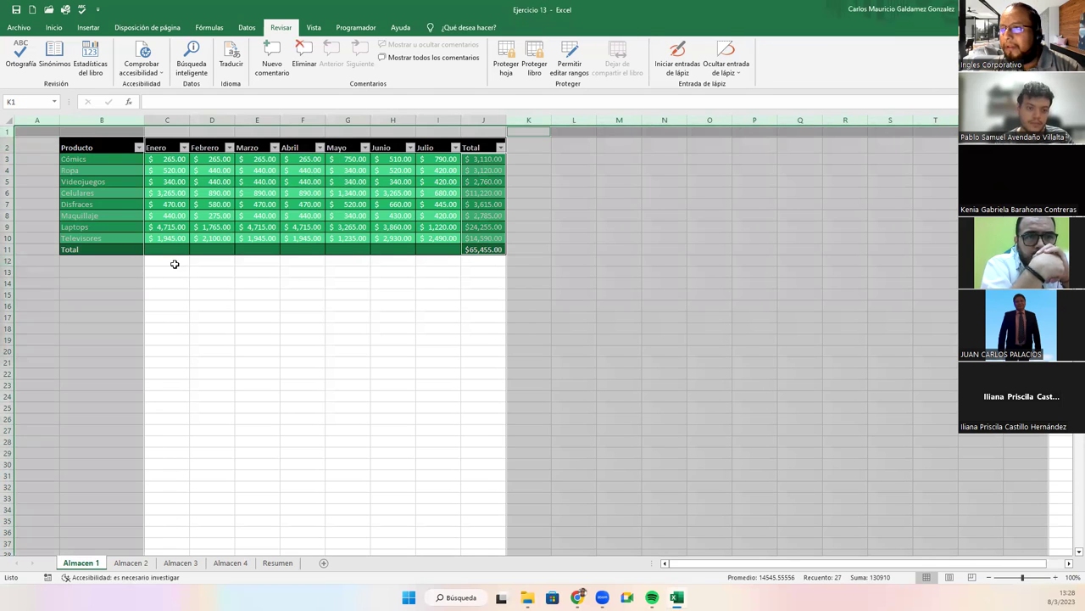
pyautogui.moveTo(174, 262)
pyautogui.mouseDown()
pyautogui.moveTo(218, 287)
pyautogui.moveTo(484, 549)
pyautogui.mouseUp()
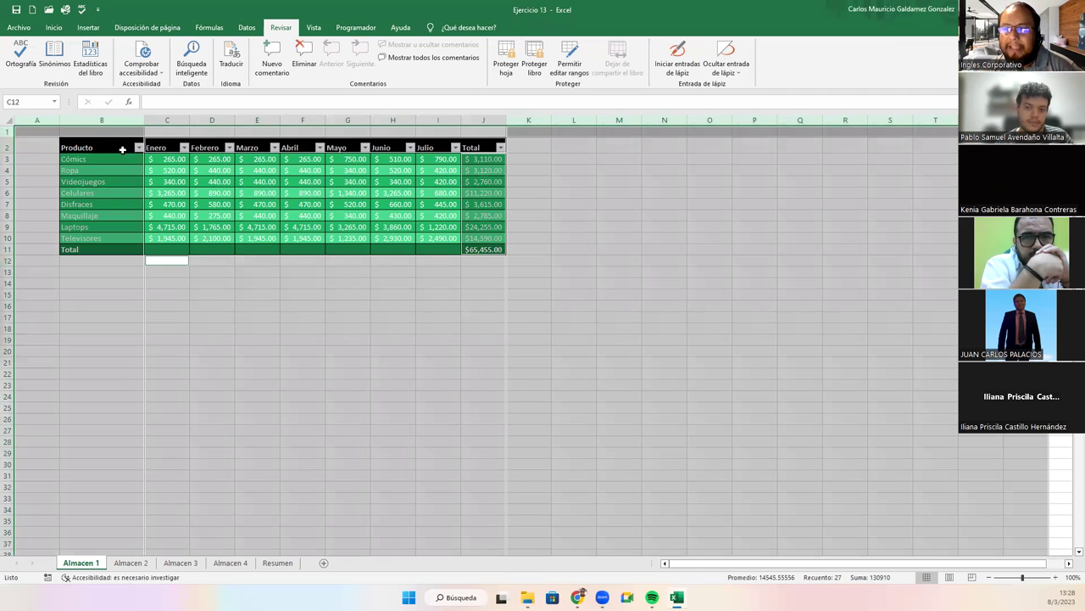
# - Protect Almacen 1 with a password, disallowing selection of locked cells
pyautogui.click(506, 59)
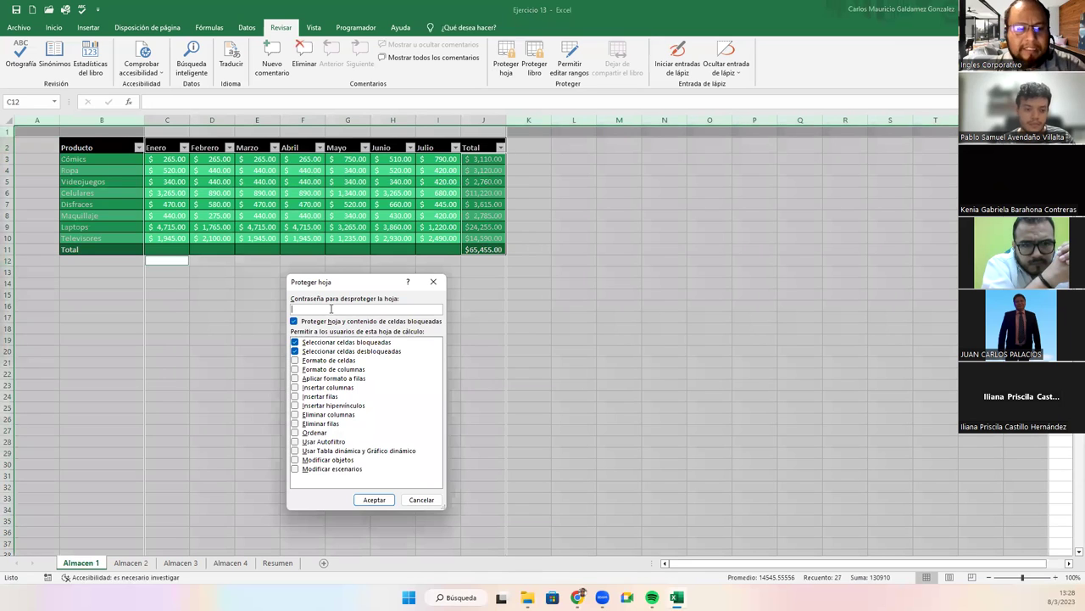
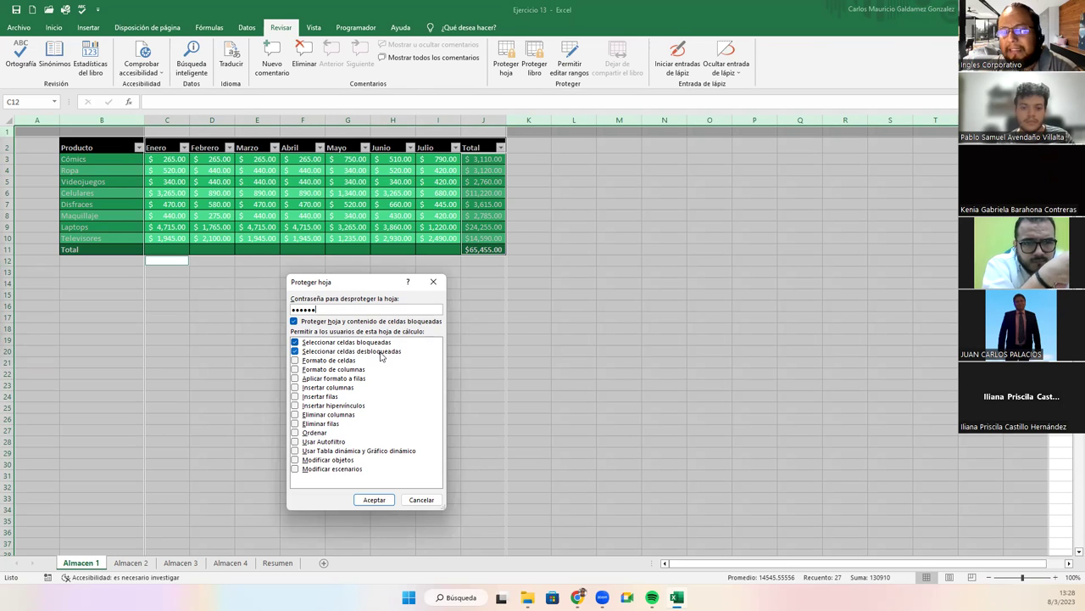
pyautogui.click(295, 343)
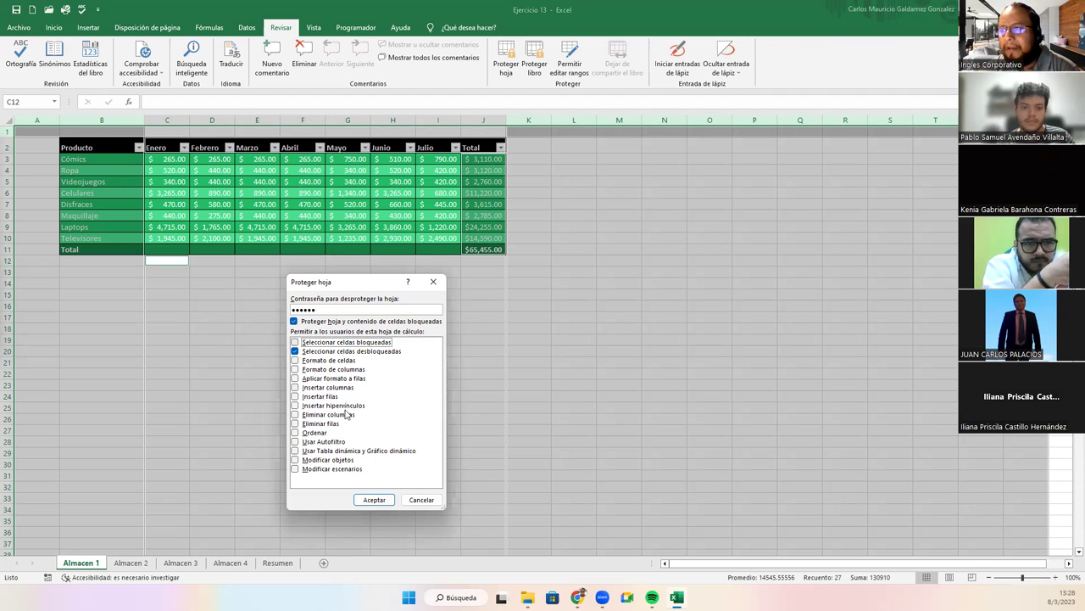
pyautogui.click(373, 500)
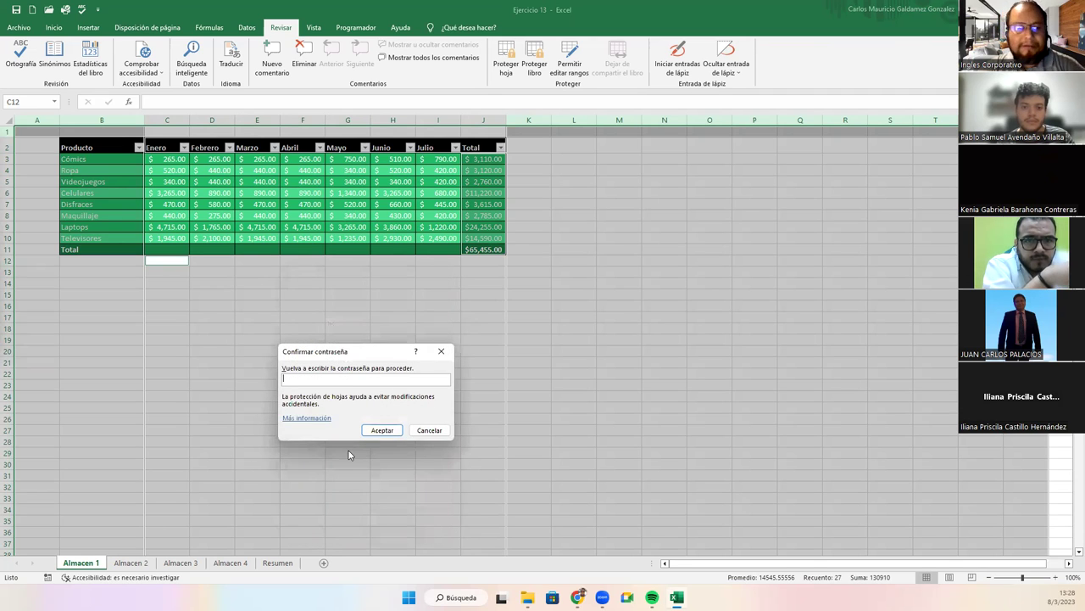
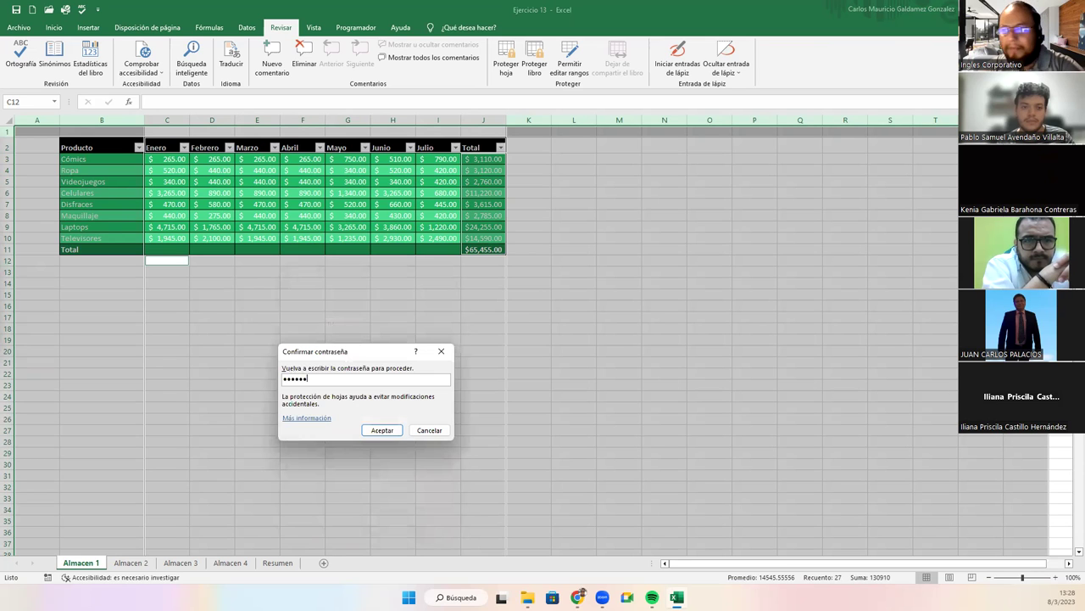
pyautogui.click(380, 430)
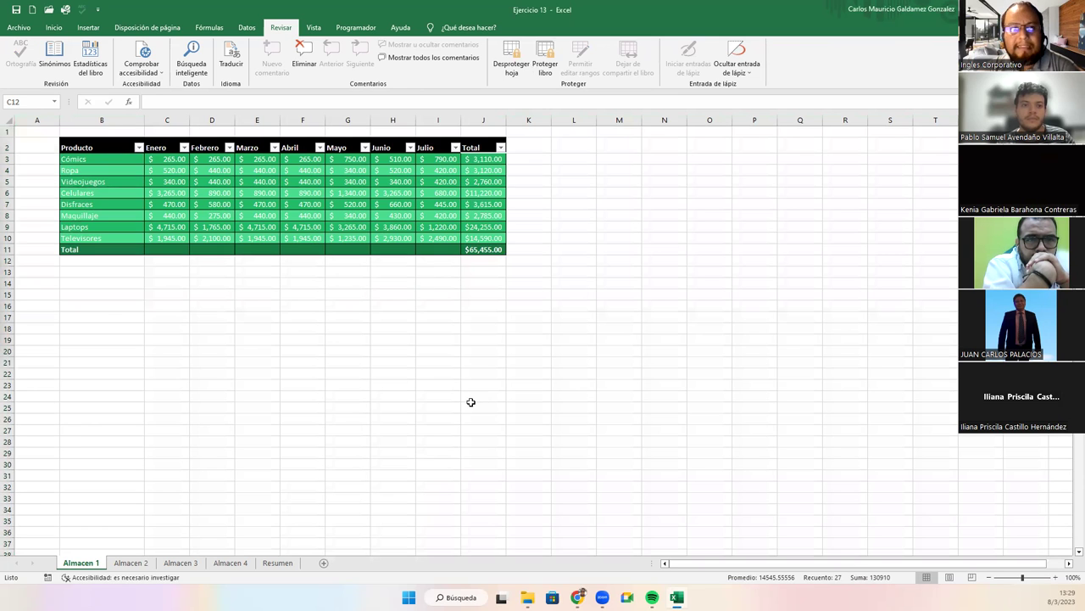
# - Dismiss the protected-sheet warning and unprotect Almacen 1 with its password
pyautogui.scroll(-5, 477, 401)
pyautogui.scroll(5, 458, 405)
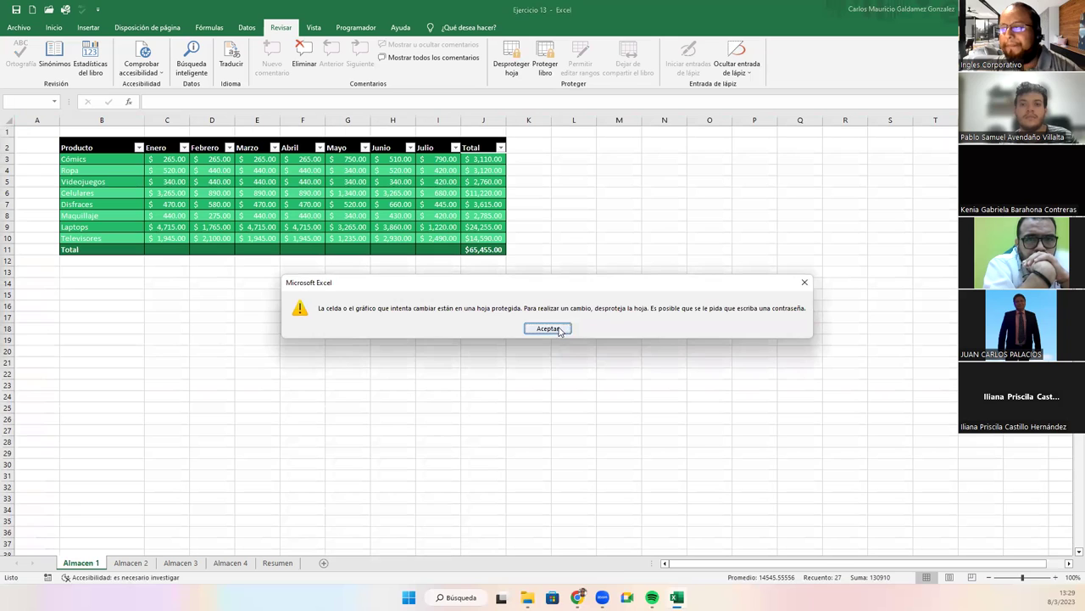
pyautogui.click(559, 326)
pyautogui.click(512, 59)
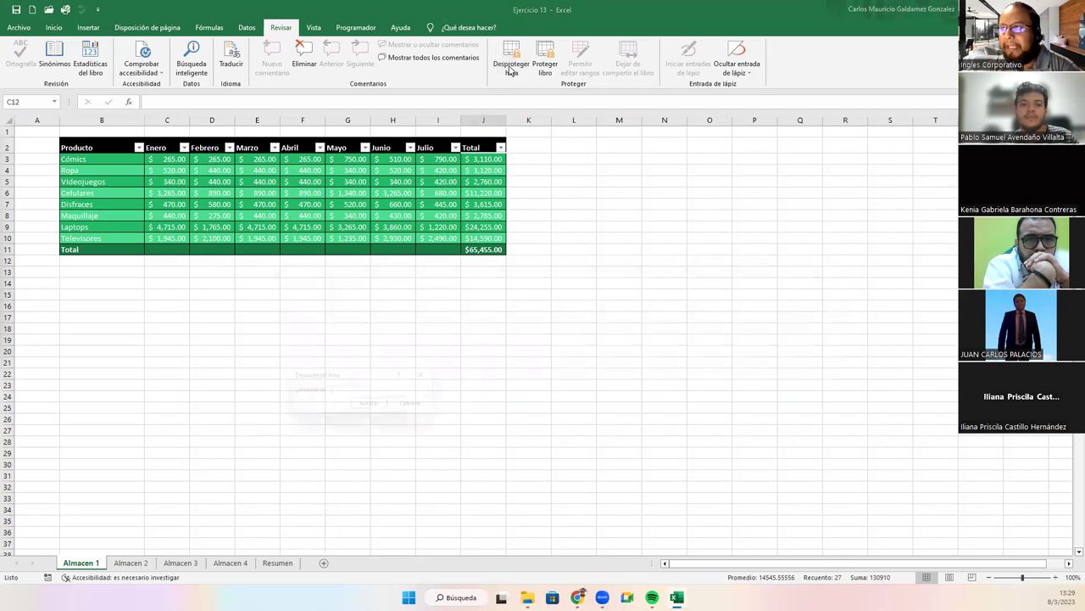
pyautogui.write('1')
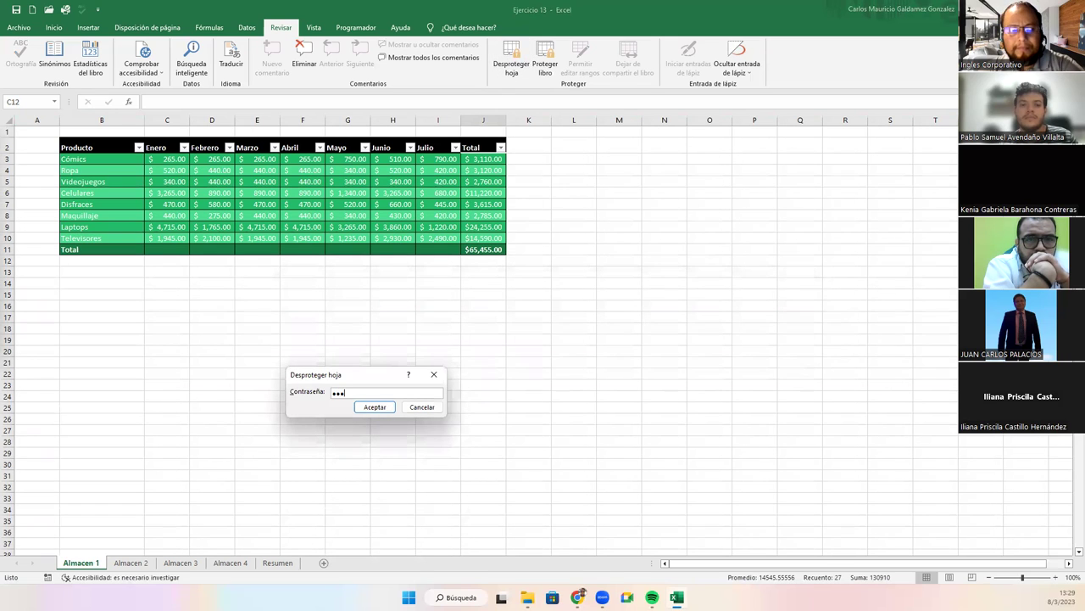
pyautogui.click(366, 411)
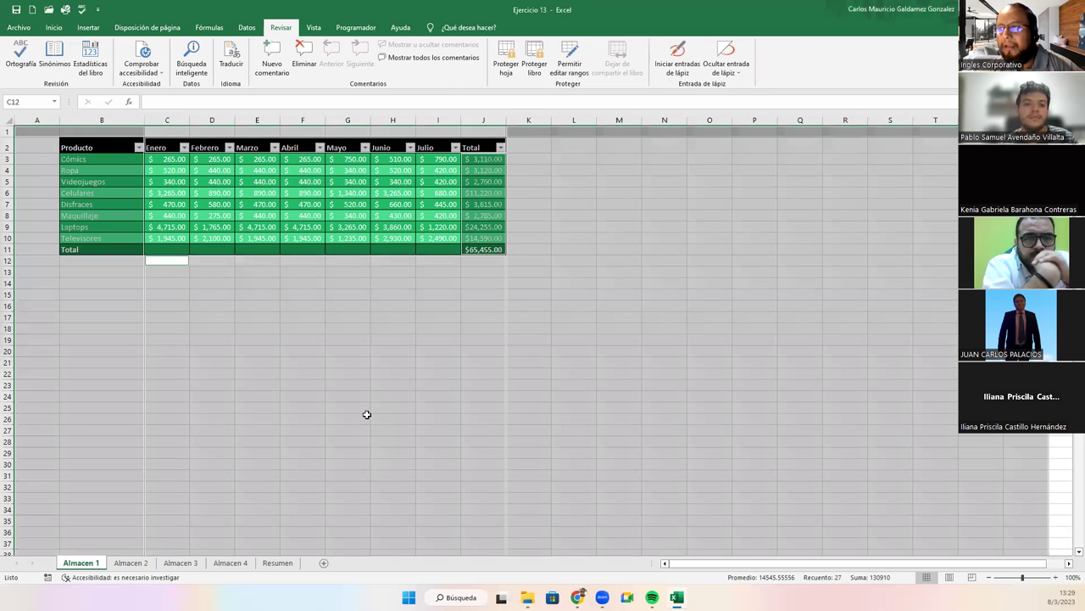
# - With C3:I10 selected, protect the sheet by password while allowing selection of locked and unlocked cells
pyautogui.click(272, 216)
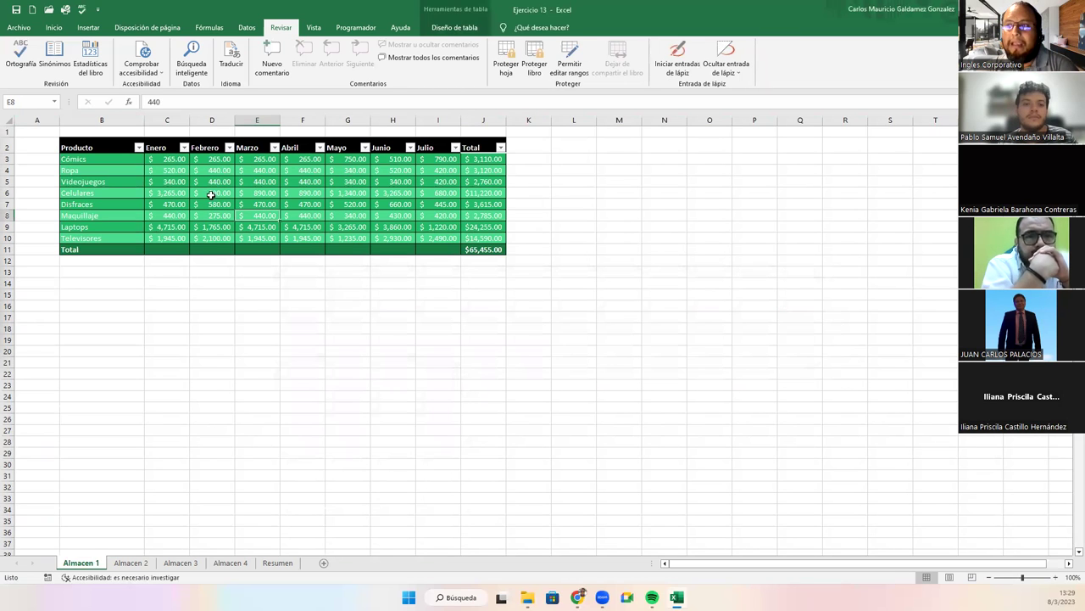
pyautogui.moveTo(169, 159); pyautogui.dragTo(429, 239)
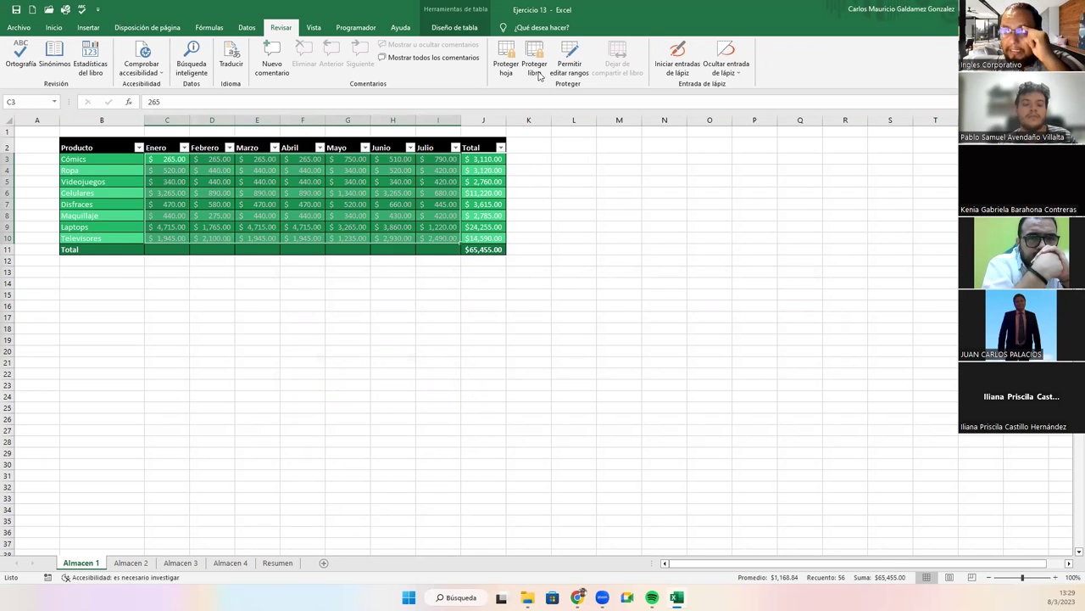
pyautogui.click(506, 64)
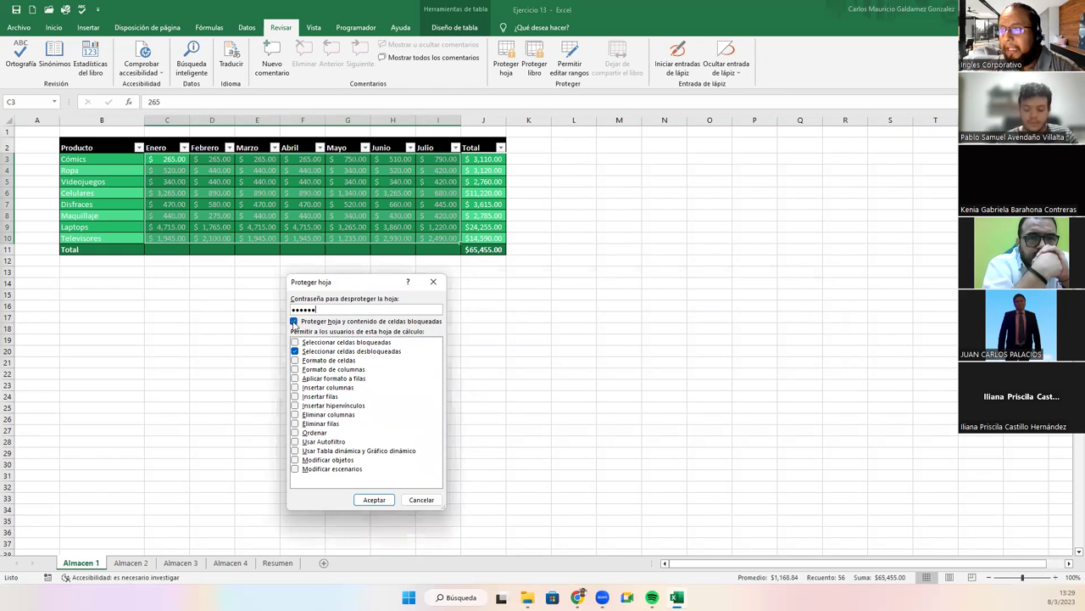
pyautogui.click(295, 342)
pyautogui.click(295, 351)
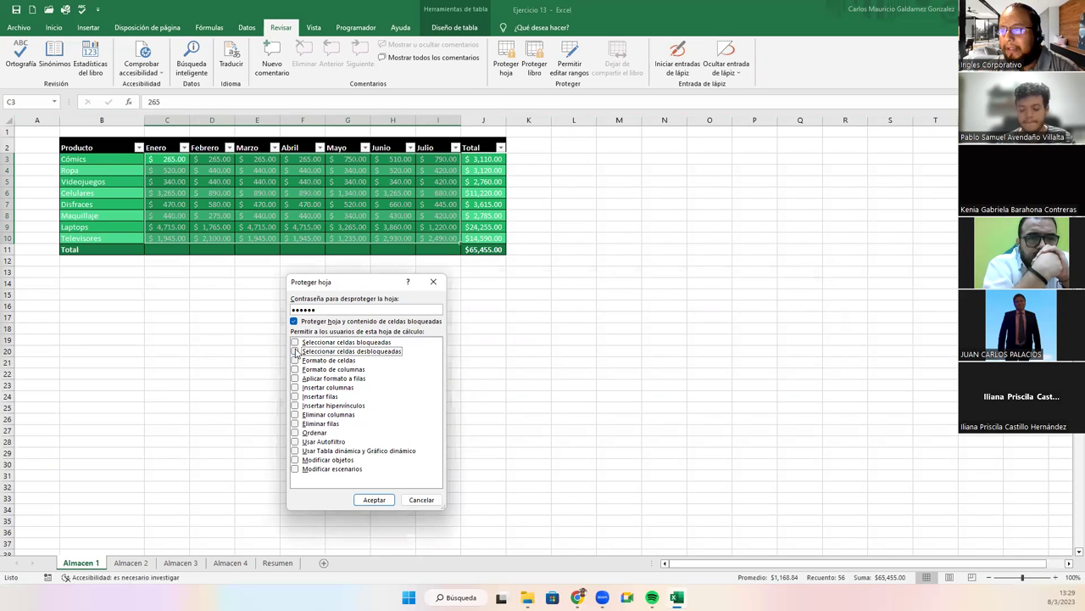
pyautogui.click(295, 342)
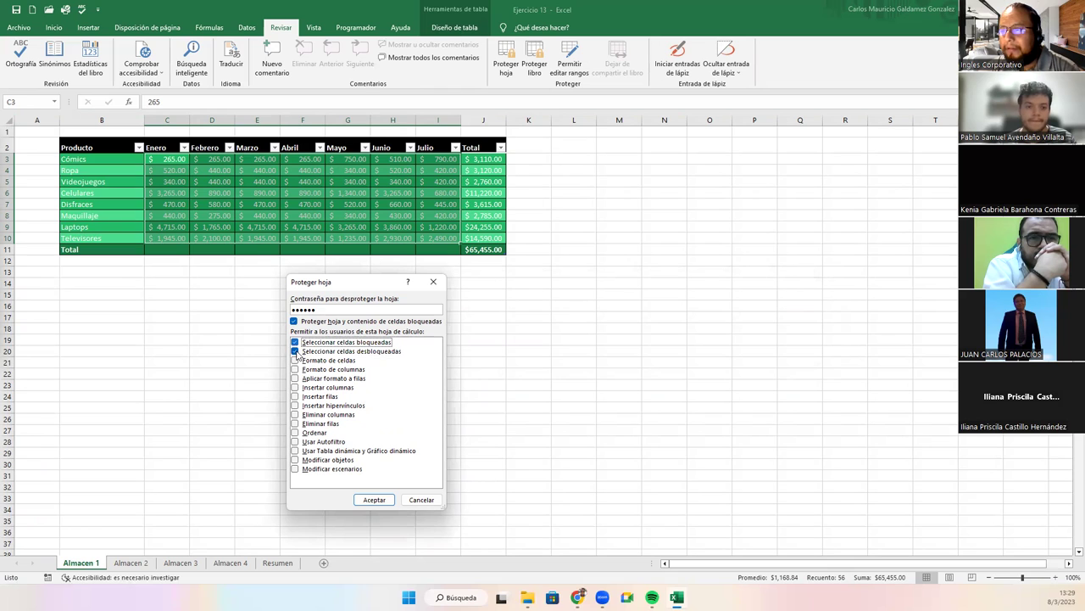
pyautogui.click(379, 501)
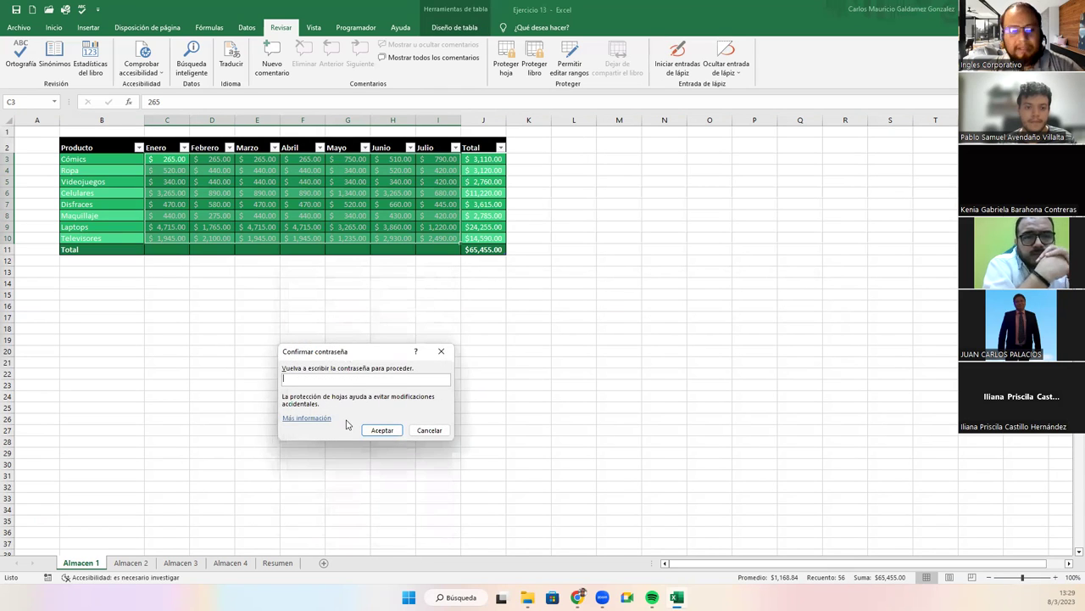
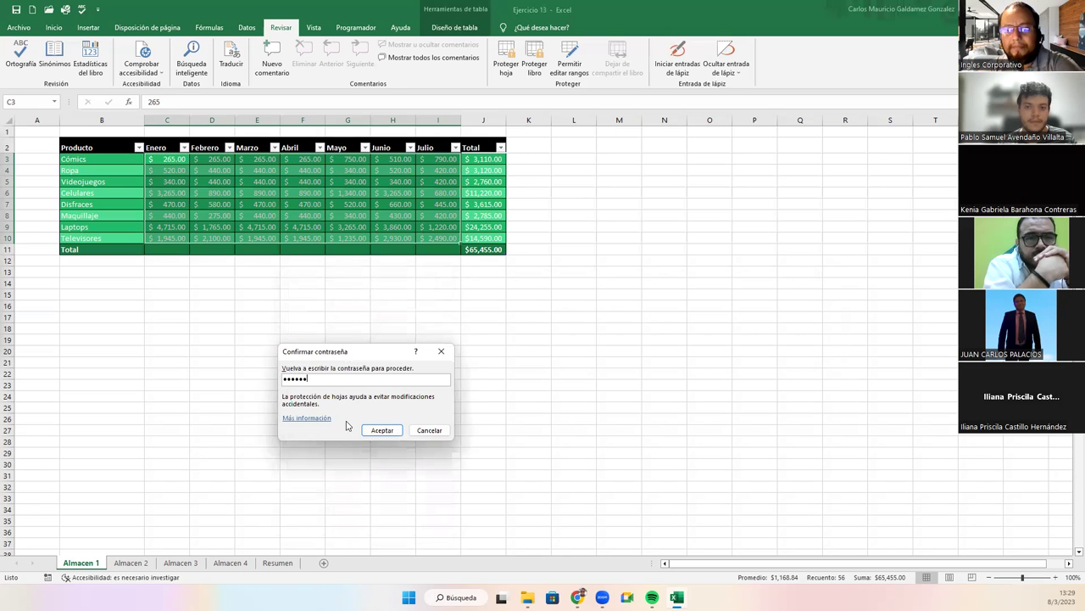
pyautogui.press('Return')
pyautogui.click(207, 227)
# - Try editing cells such as F8, E5 and D6, dismissing each protected-sheet warning
pyautogui.click(254, 305)
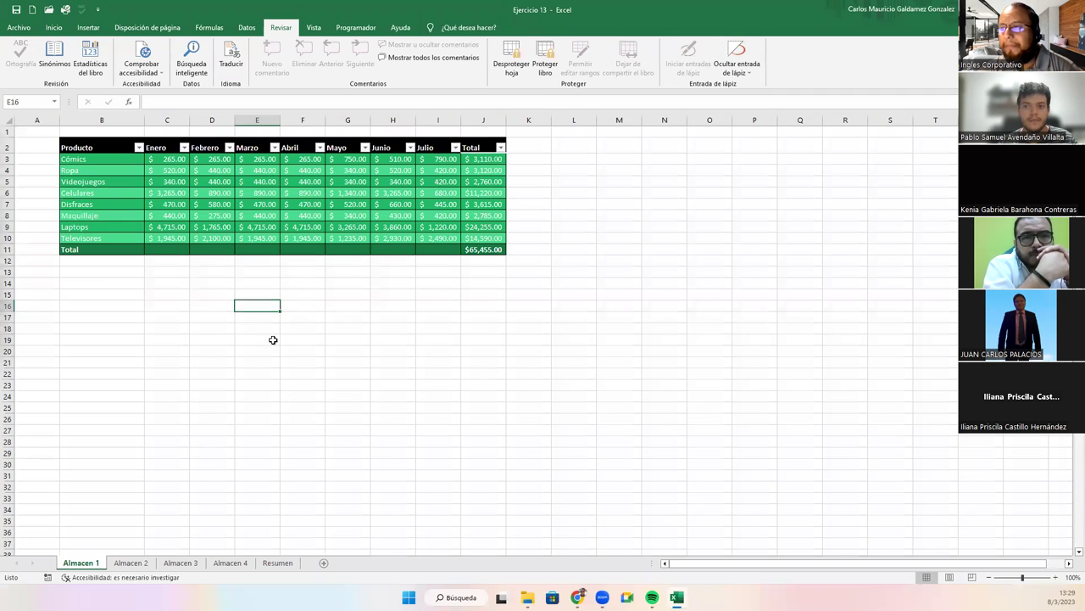
pyautogui.click(405, 363)
pyautogui.doubleClick(387, 365)
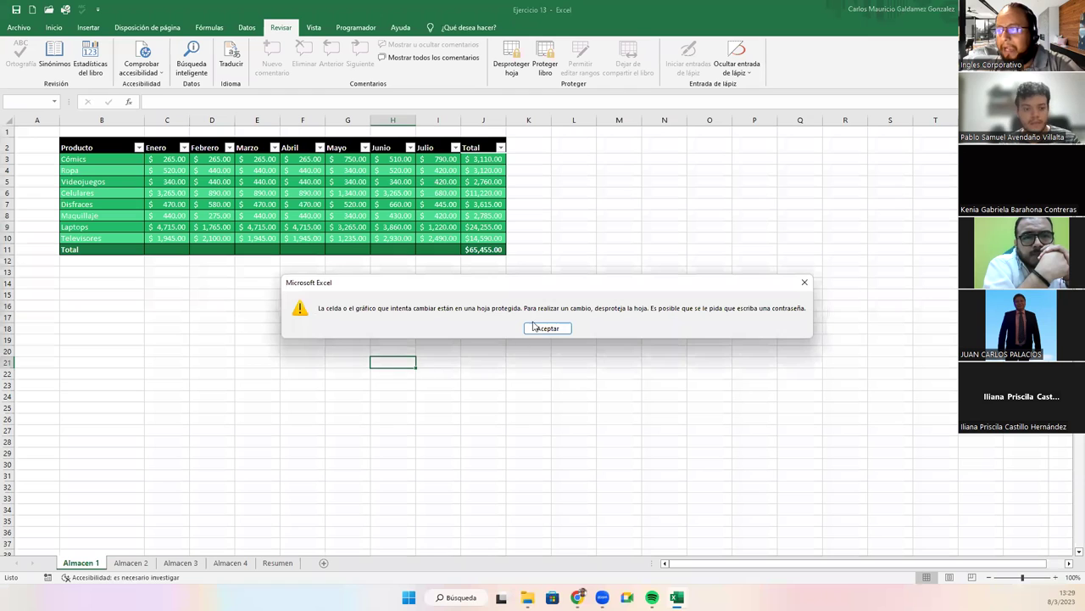
pyautogui.click(547, 328)
pyautogui.click(302, 216)
pyautogui.doubleClick(306, 231)
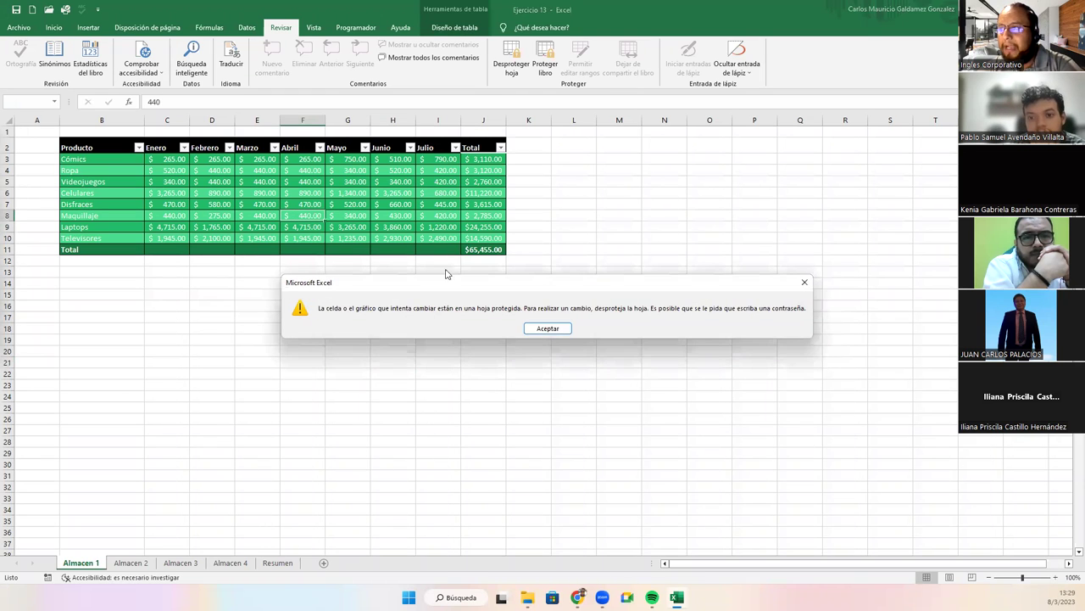
pyautogui.click(547, 330)
pyautogui.click(263, 182)
pyautogui.doubleClick(268, 194)
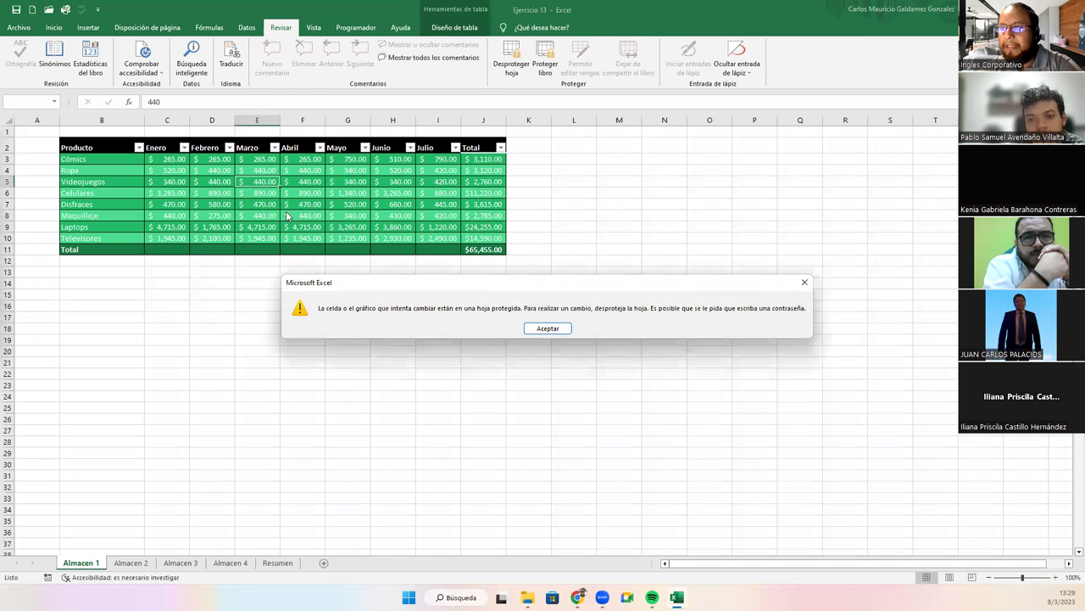
pyautogui.doubleClick(530, 329)
pyautogui.doubleClick(194, 194)
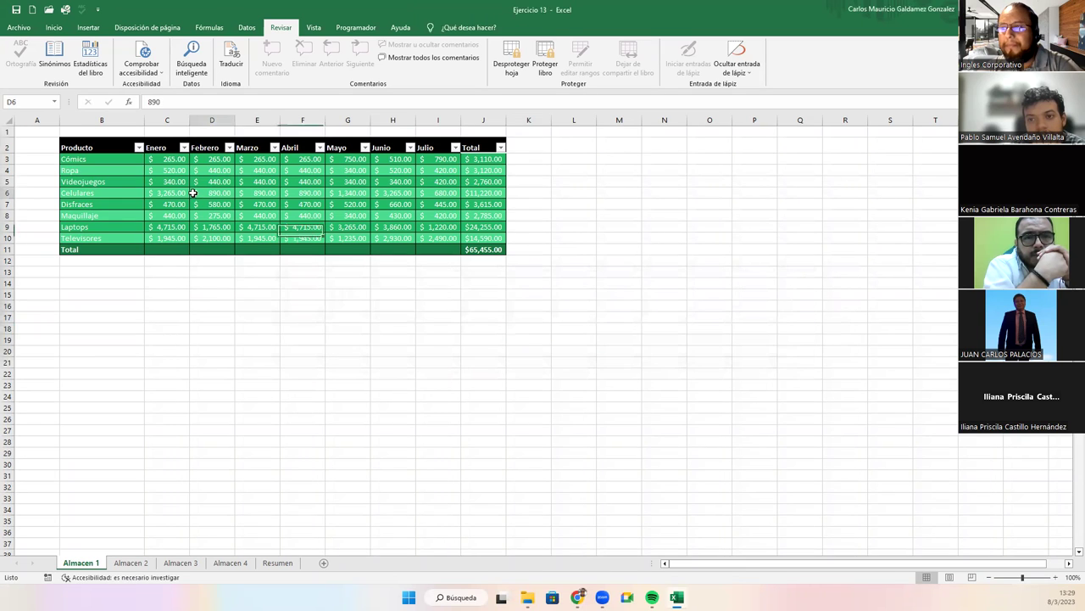
pyautogui.click(548, 328)
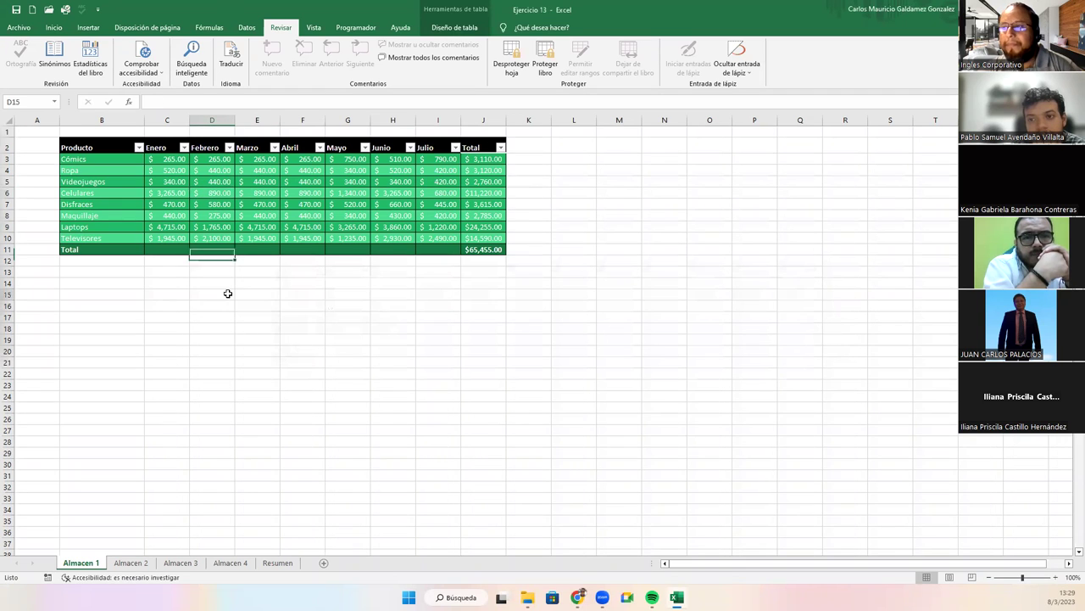
pyautogui.click(228, 294)
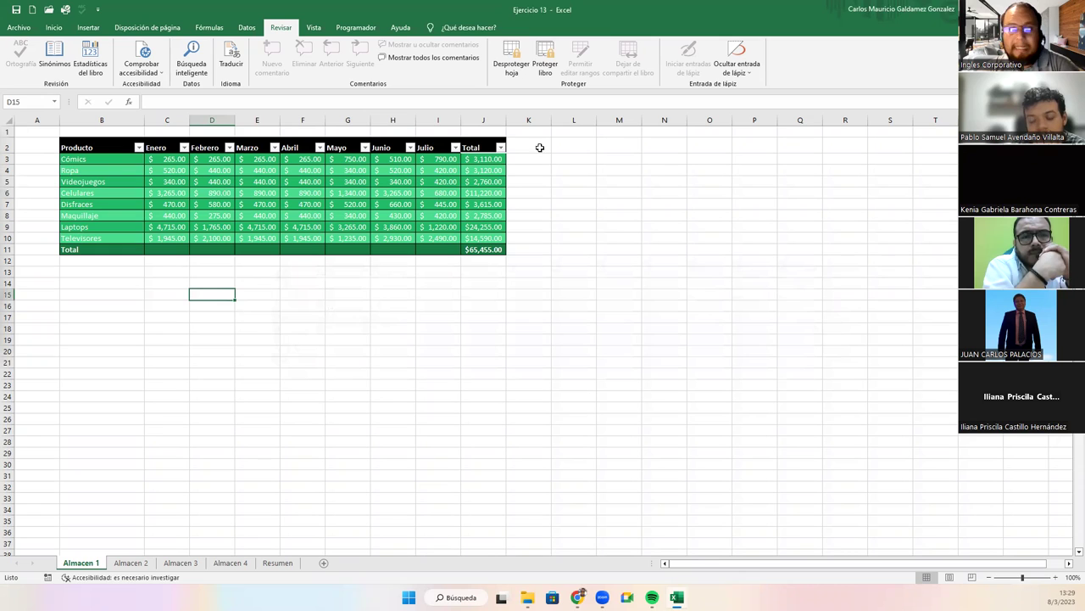
# - Unprotect the sheet with its password, select C3:I10 and open Proteger hoja again
pyautogui.click(513, 68)
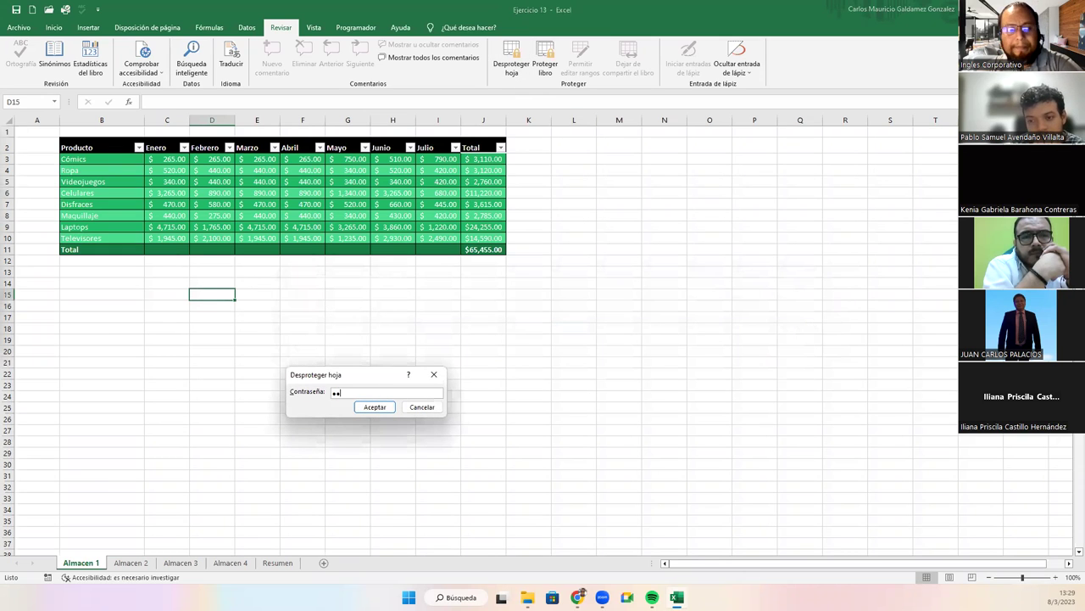
pyautogui.press('Return')
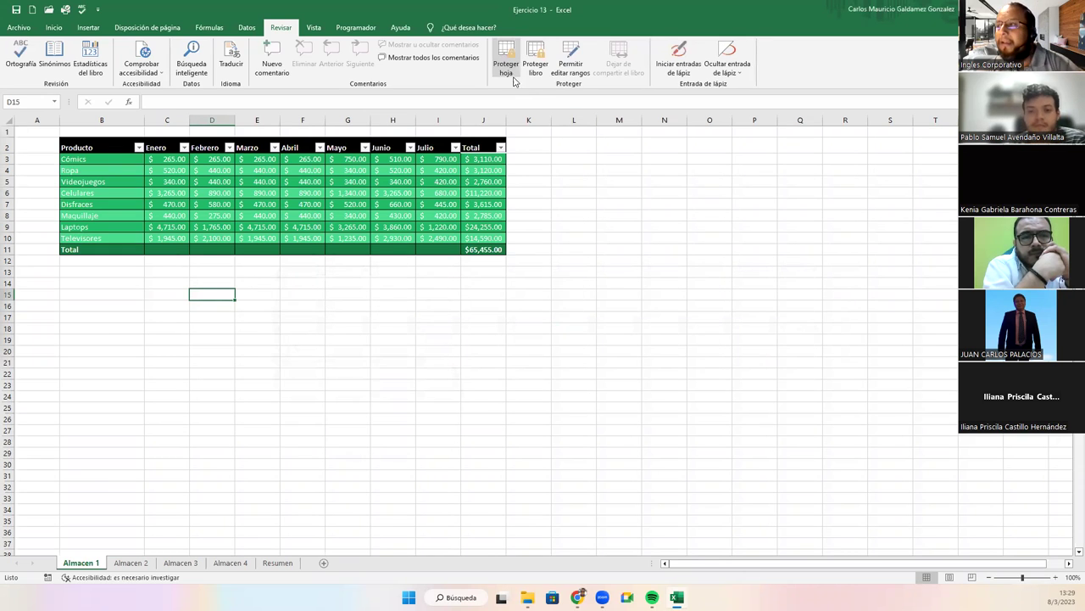
pyautogui.click(186, 229)
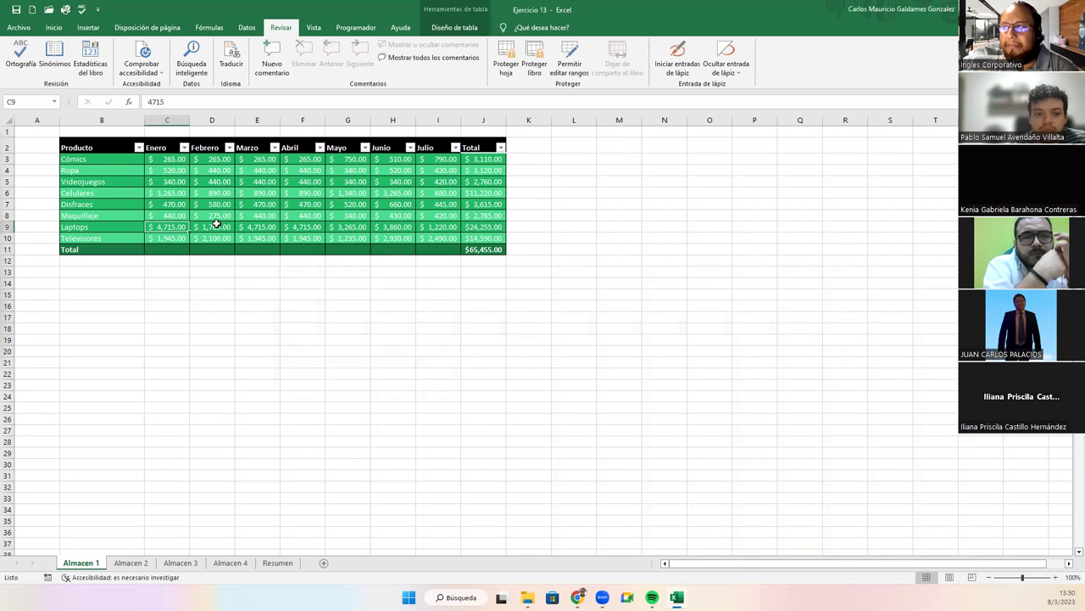
pyautogui.moveTo(168, 159); pyautogui.dragTo(421, 239)
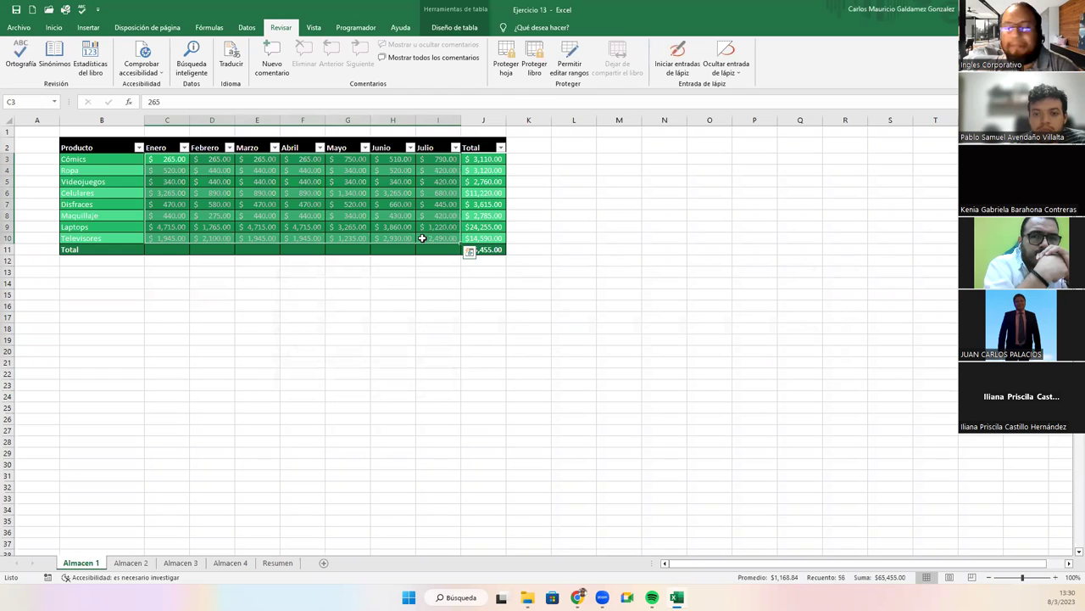
pyautogui.click(506, 68)
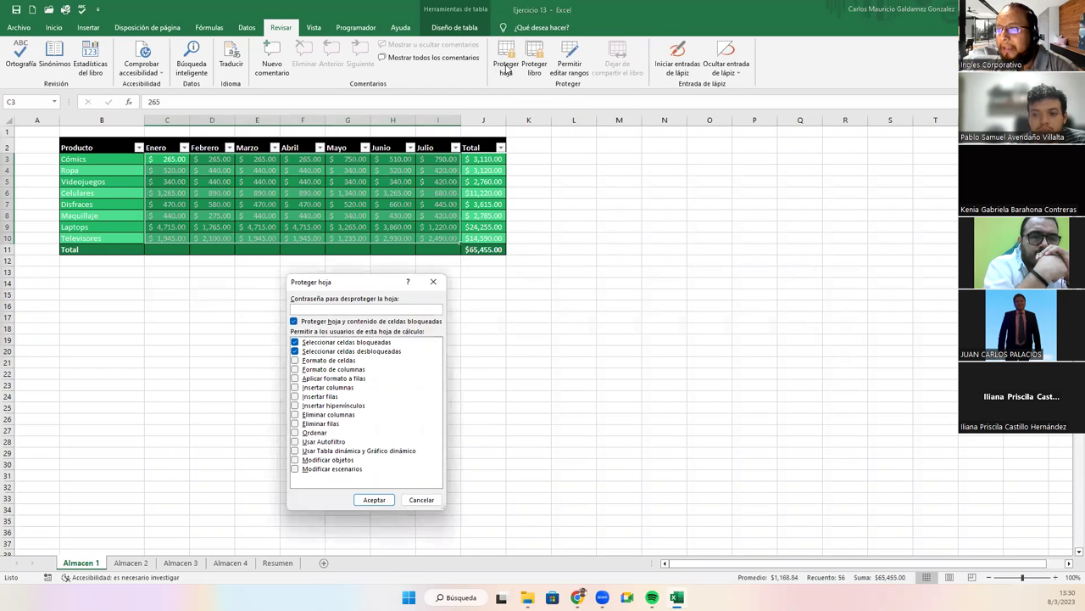
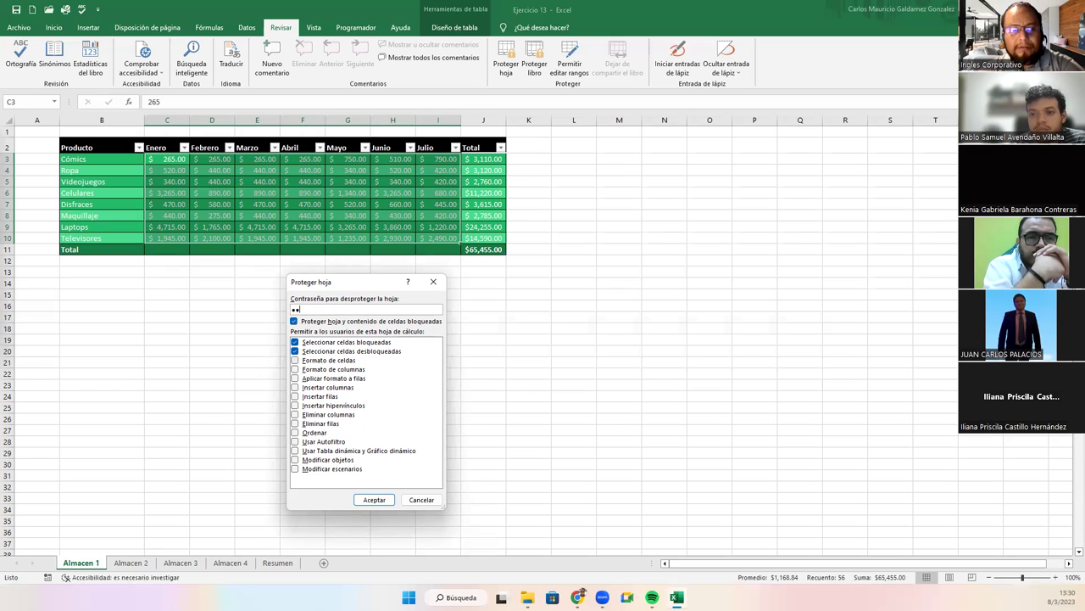
# - Accept the Almacen 1 protection settings, confirm the re-entered password, then select cell C1
pyautogui.press('Return')
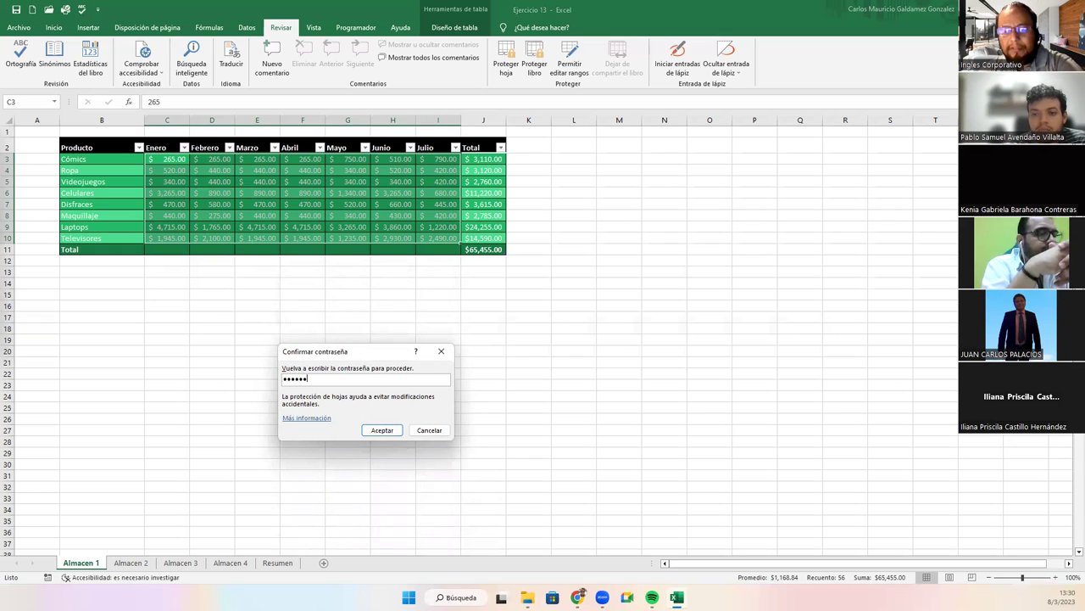
pyautogui.press('Return')
pyautogui.click(161, 129)
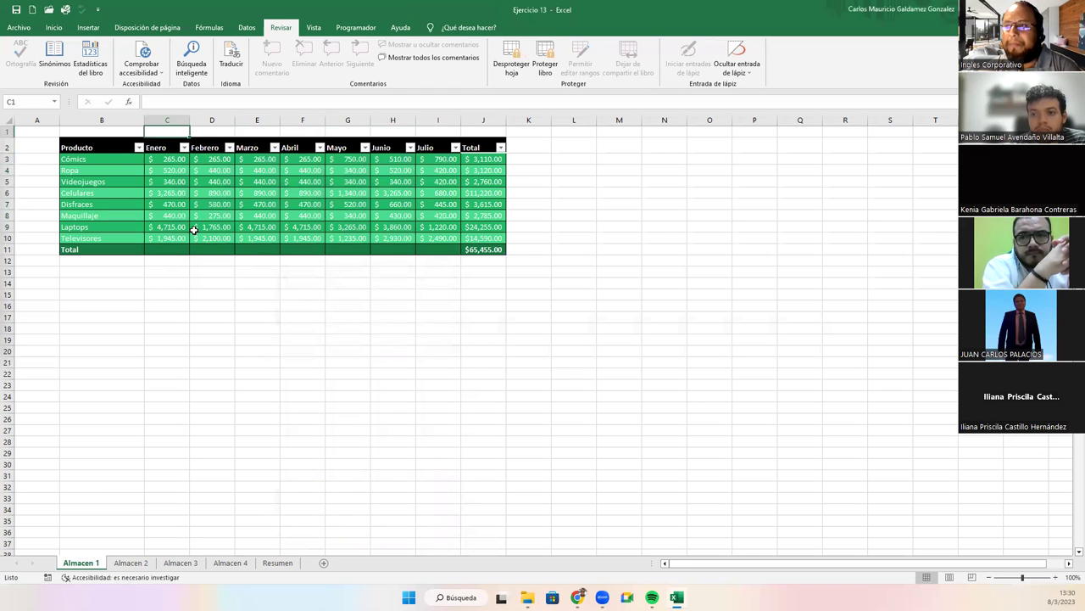
pyautogui.rightClick(204, 122)
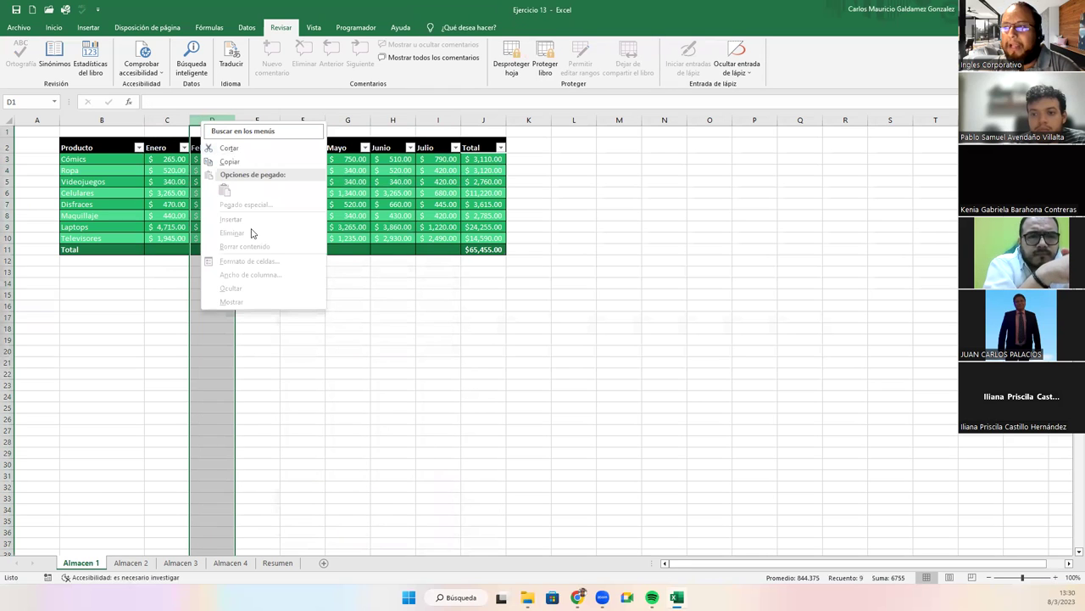
pyautogui.click(54, 28)
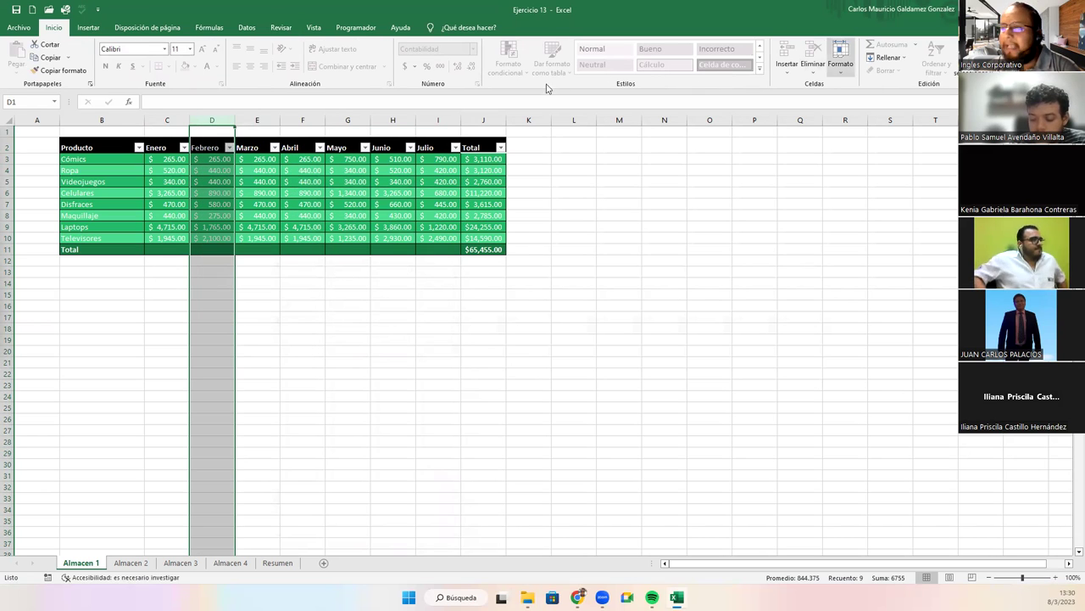
pyautogui.click(5, 201)
pyautogui.rightClick(7, 204)
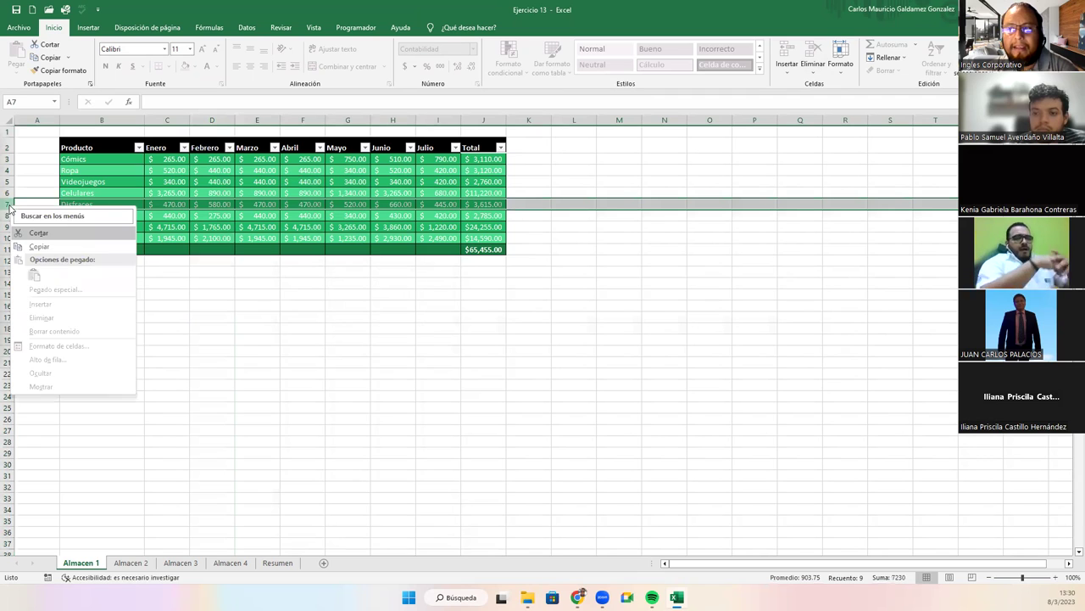
pyautogui.click(42, 245)
pyautogui.rightClick(14, 217)
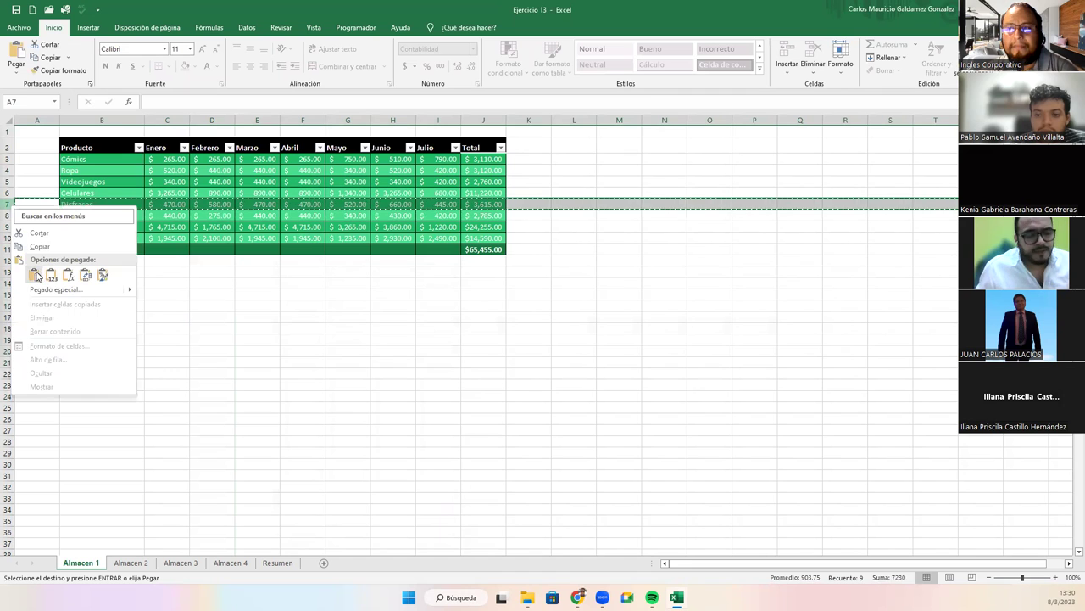
pyautogui.click(35, 274)
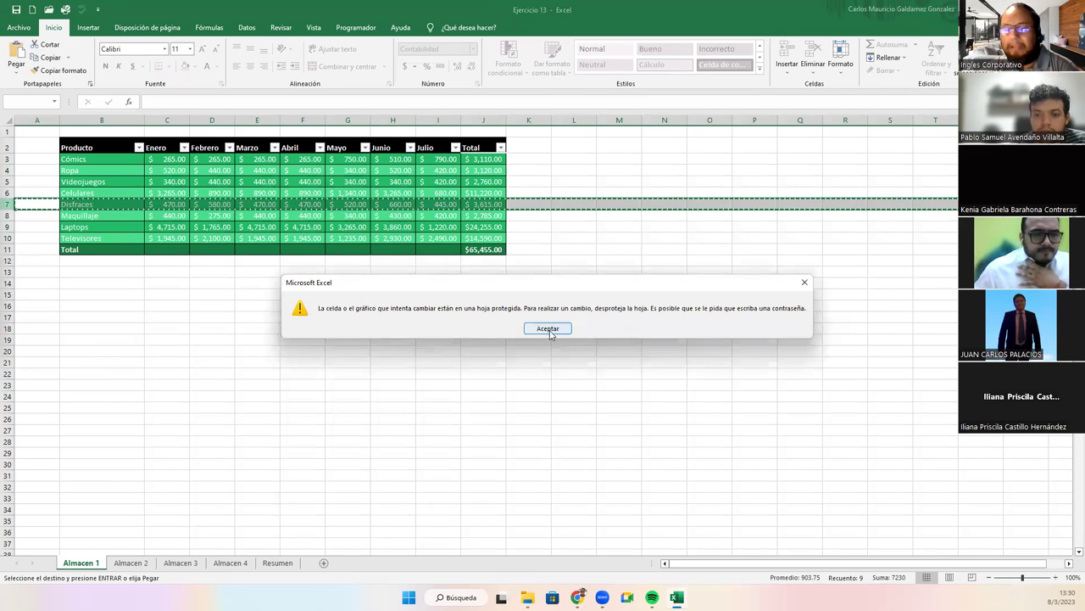
pyautogui.click(549, 333)
pyautogui.click(204, 207)
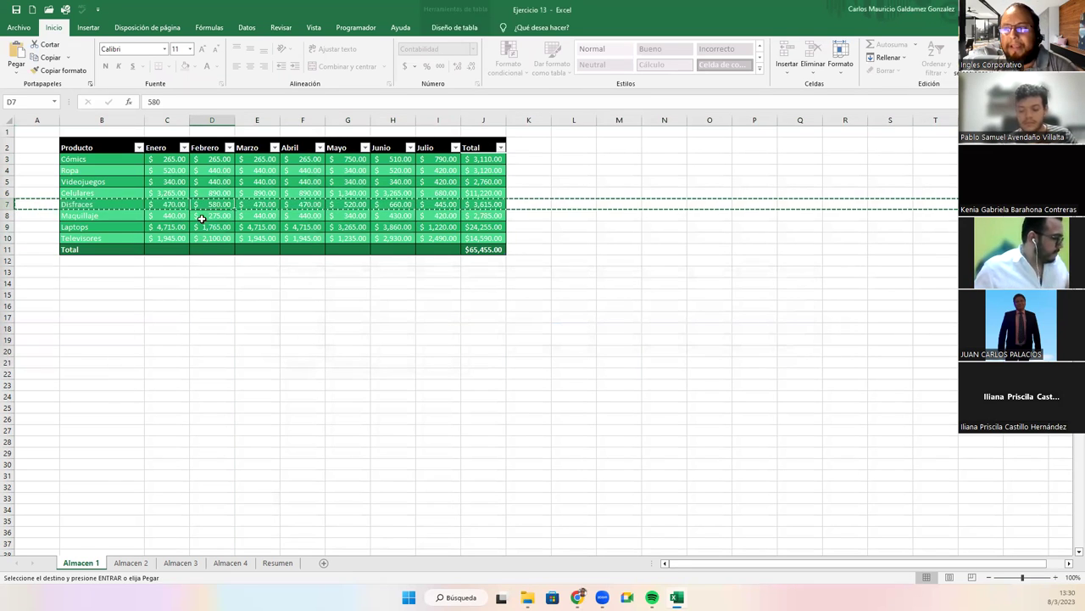
pyautogui.press('Escape')
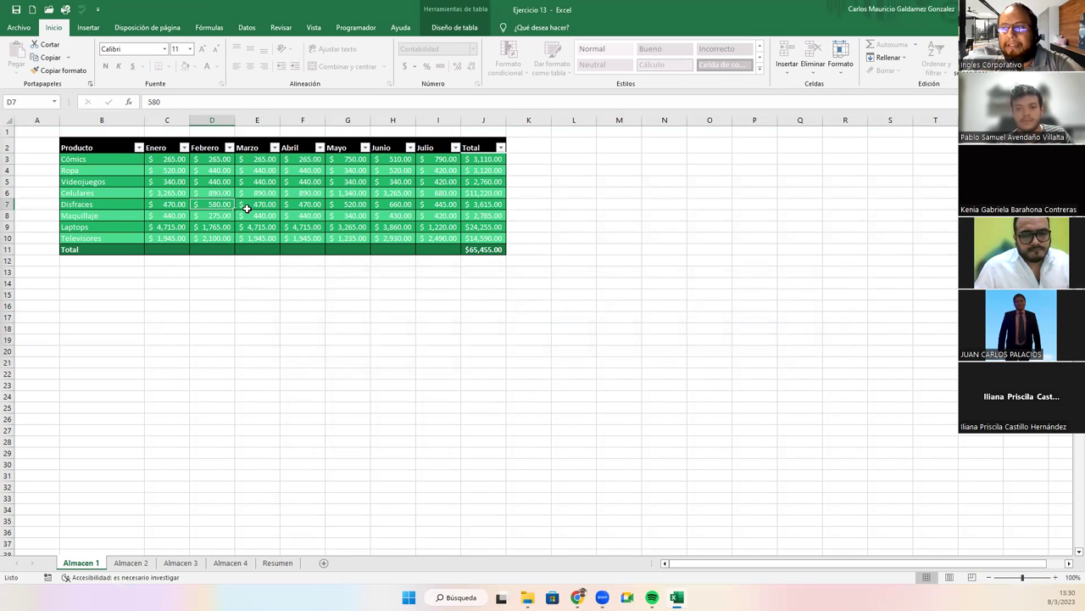
pyautogui.press('Delete')
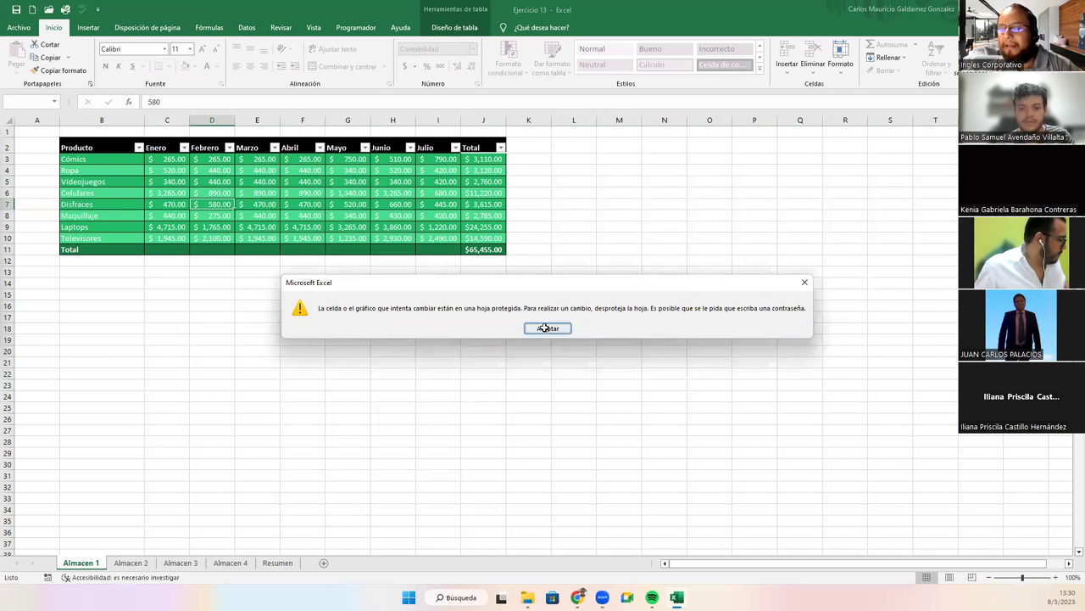
pyautogui.click(544, 328)
pyautogui.press('Up')
pyautogui.press('Right')
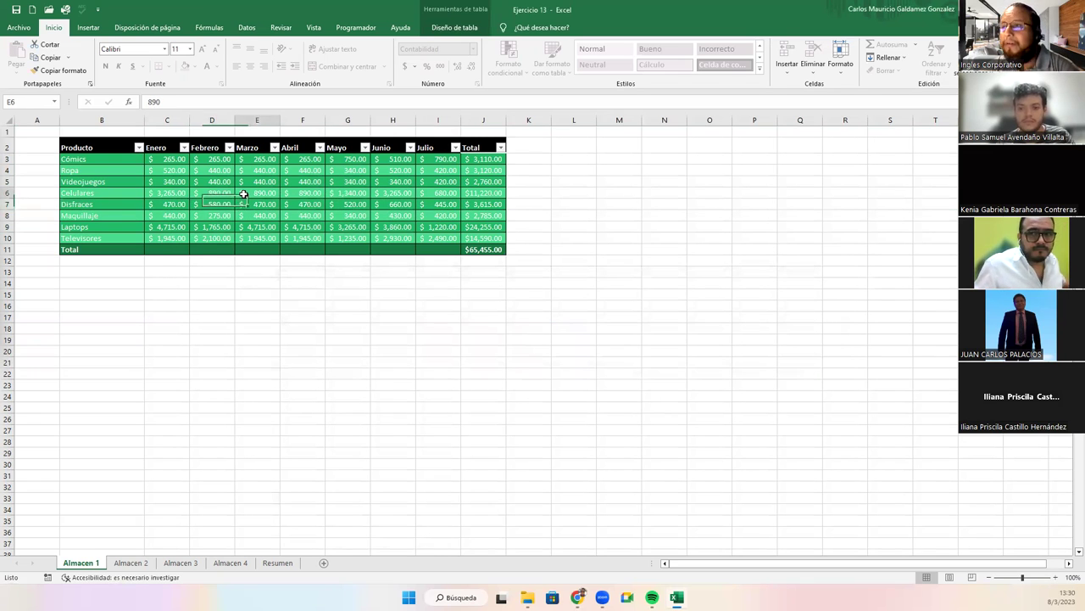
pyautogui.moveTo(155, 161); pyautogui.dragTo(369, 216)
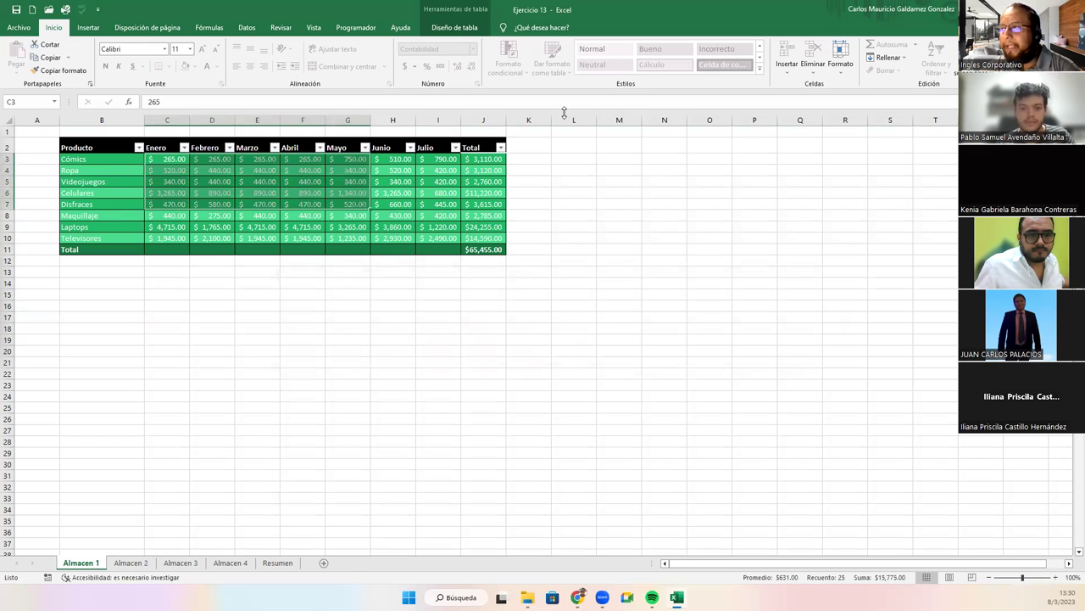
pyautogui.moveTo(436, 192); pyautogui.dragTo(437, 181)
# - Unprotect Almacen 1 with its password and select the Enero values C3:C10
pyautogui.click(281, 27)
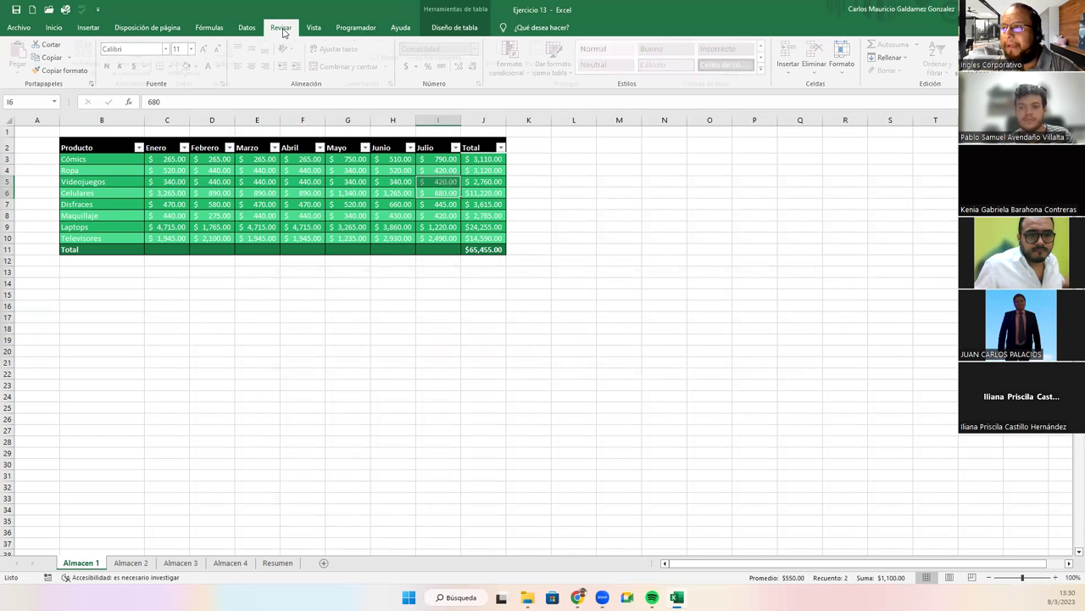
pyautogui.click(512, 65)
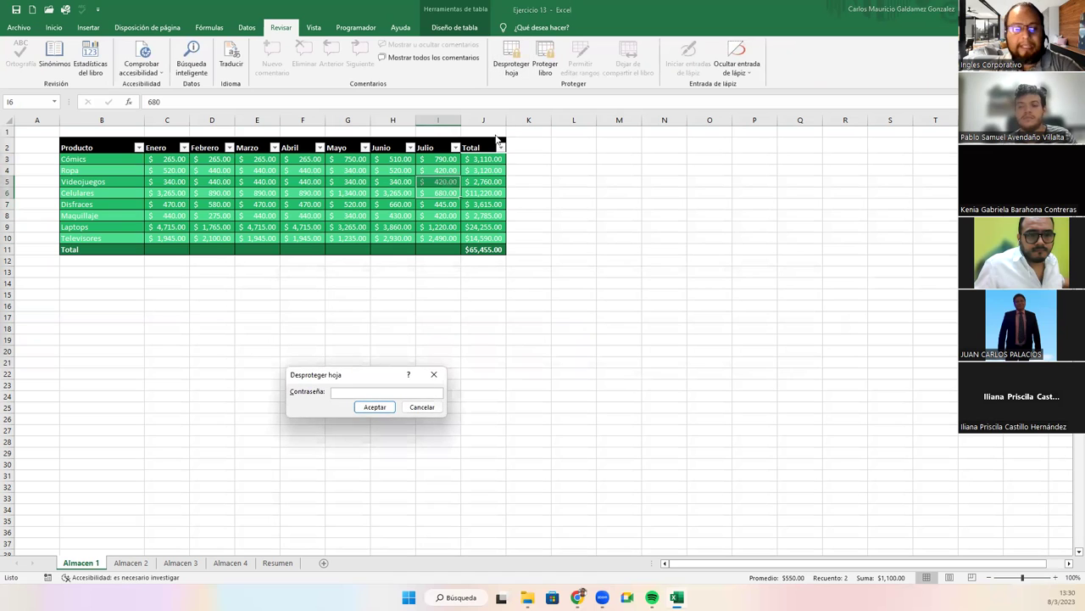
pyautogui.write('5')
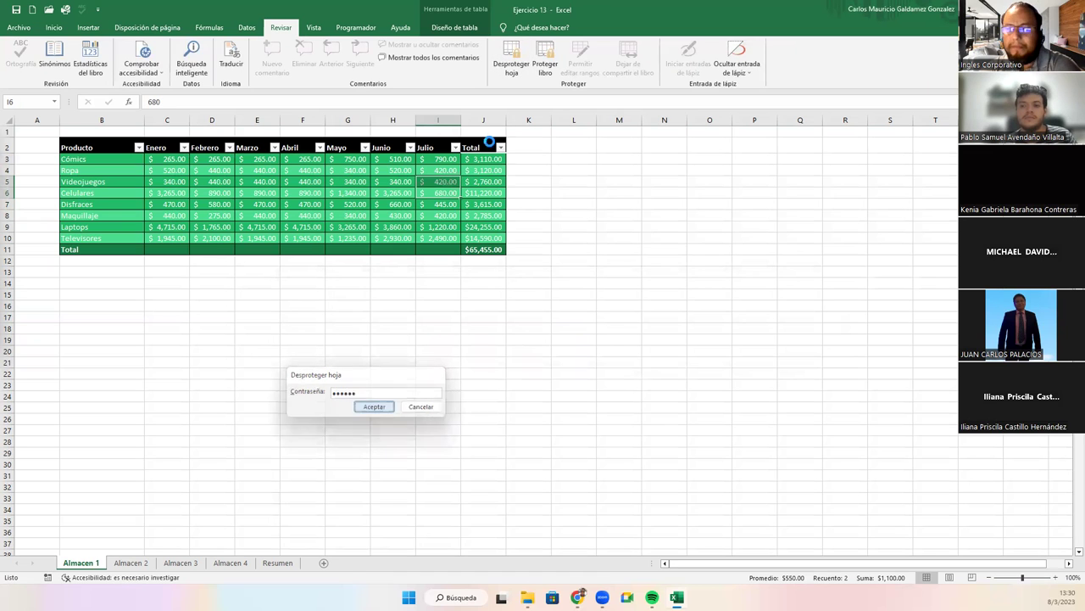
pyautogui.press('Return')
pyautogui.click(347, 237)
pyautogui.moveTo(178, 158)
pyautogui.mouseDown()
pyautogui.moveTo(198, 239)
pyautogui.moveTo(182, 239)
pyautogui.mouseUp()
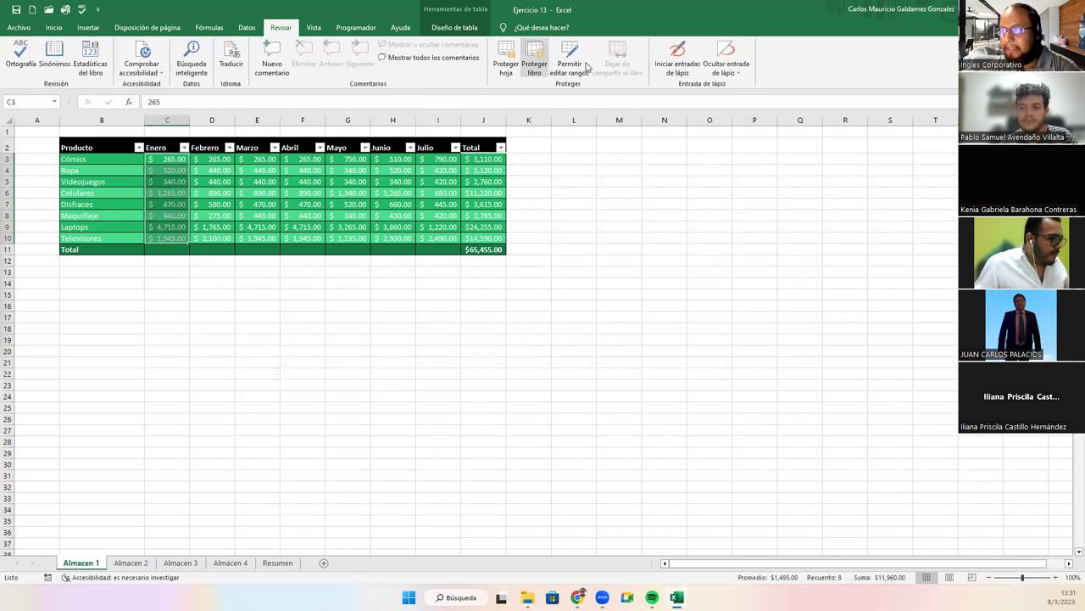
# - Protect the sheet with a new password, also allowing Eliminar columnas, and confirm the password
pyautogui.click(504, 64)
pyautogui.click(295, 322)
pyautogui.click(306, 310)
pyautogui.write('1')
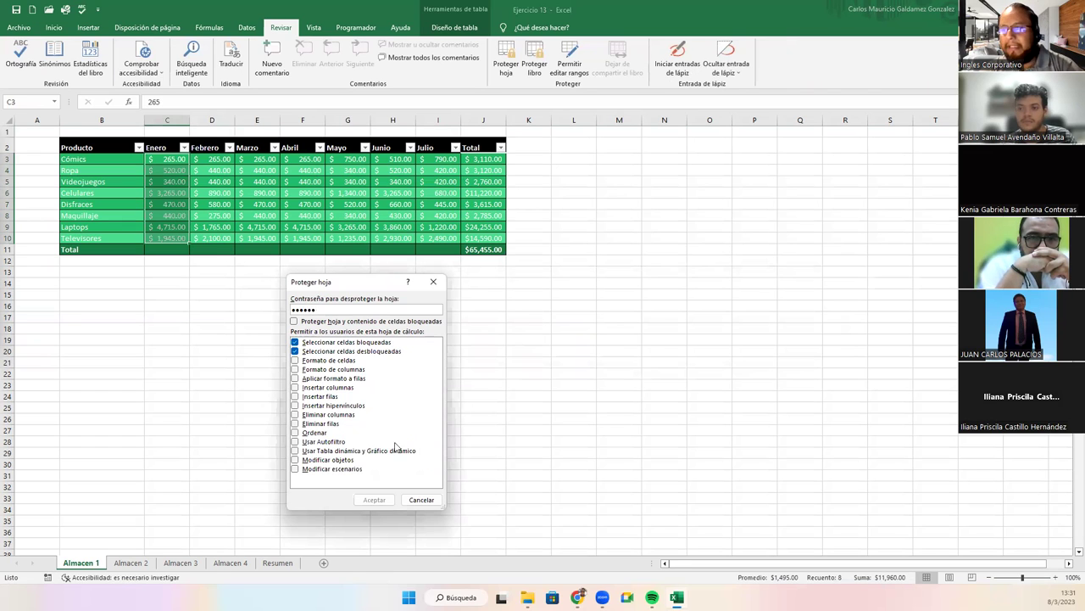
pyautogui.click(307, 322)
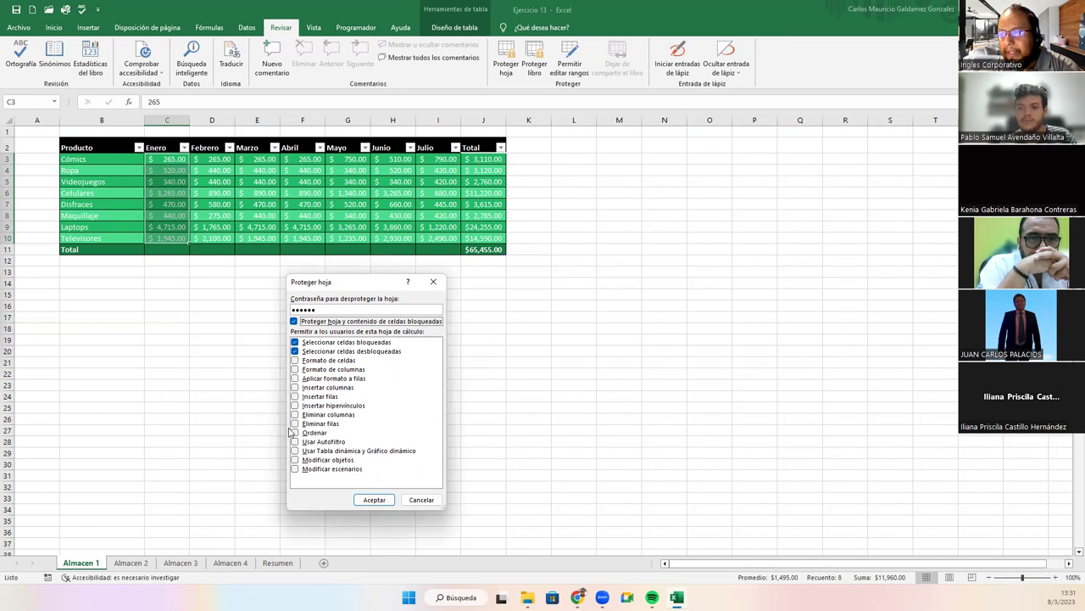
pyautogui.click(295, 415)
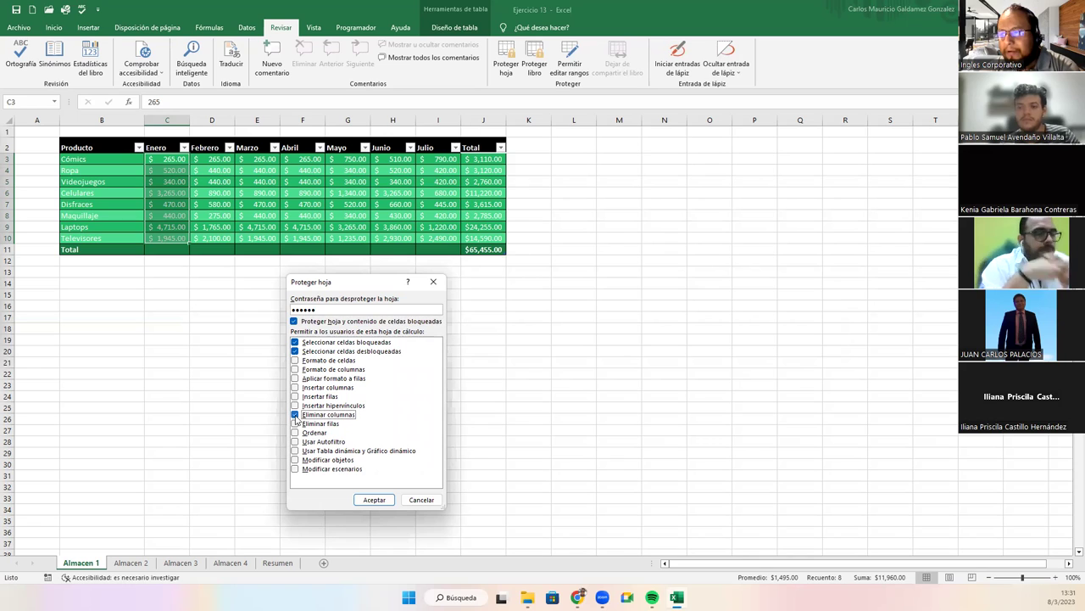
pyautogui.click(372, 500)
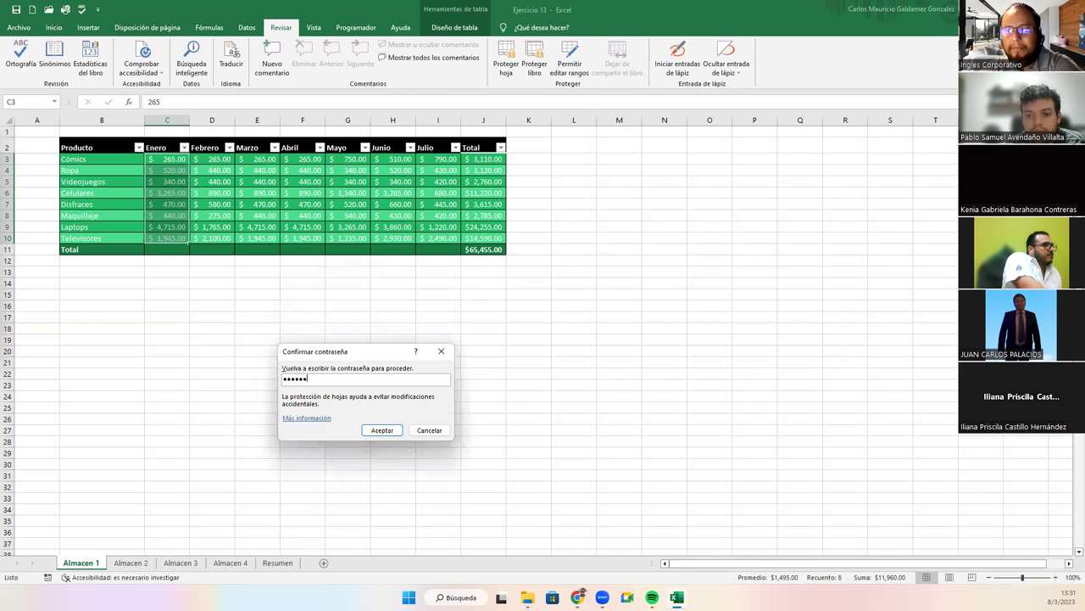
pyautogui.press('Return')
# - Try deleting columns D and C, dismissing each protected-sheet warning
pyautogui.click(212, 342)
pyautogui.rightClick(212, 121)
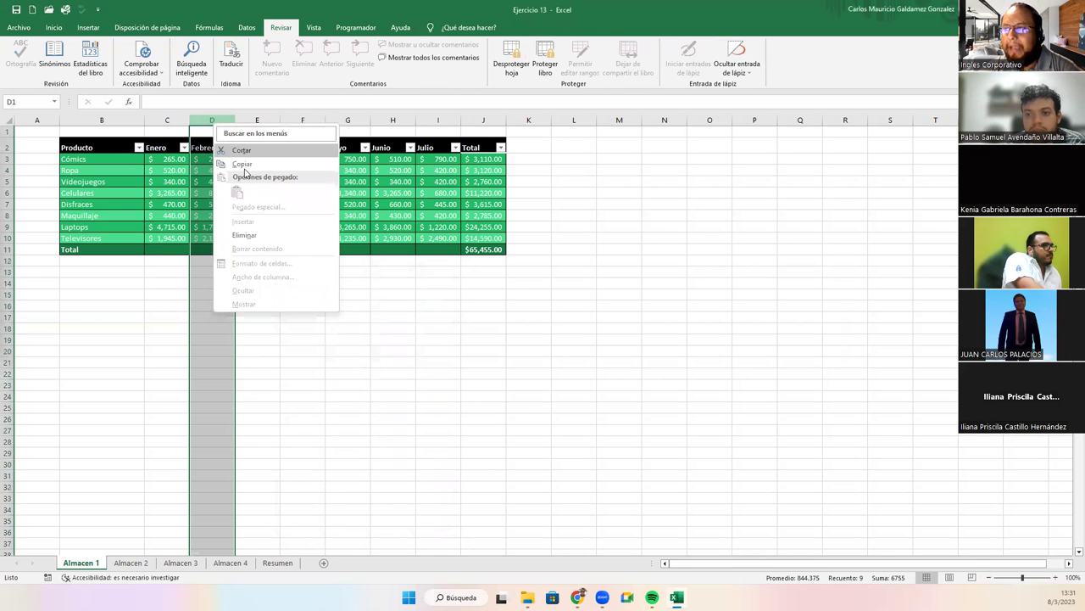
pyautogui.click(266, 237)
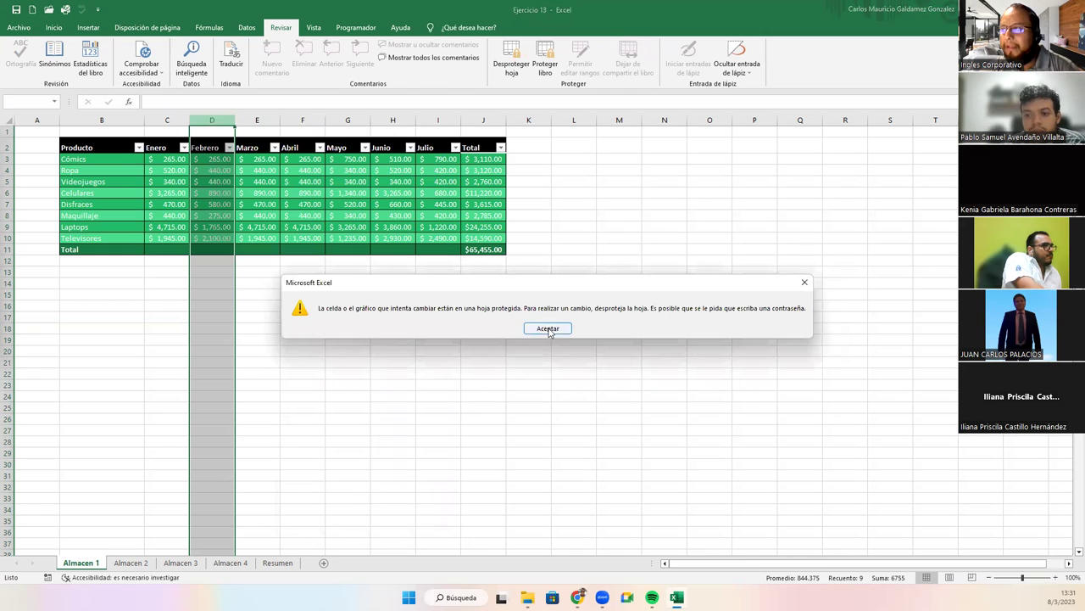
pyautogui.click(547, 328)
pyautogui.rightClick(166, 120)
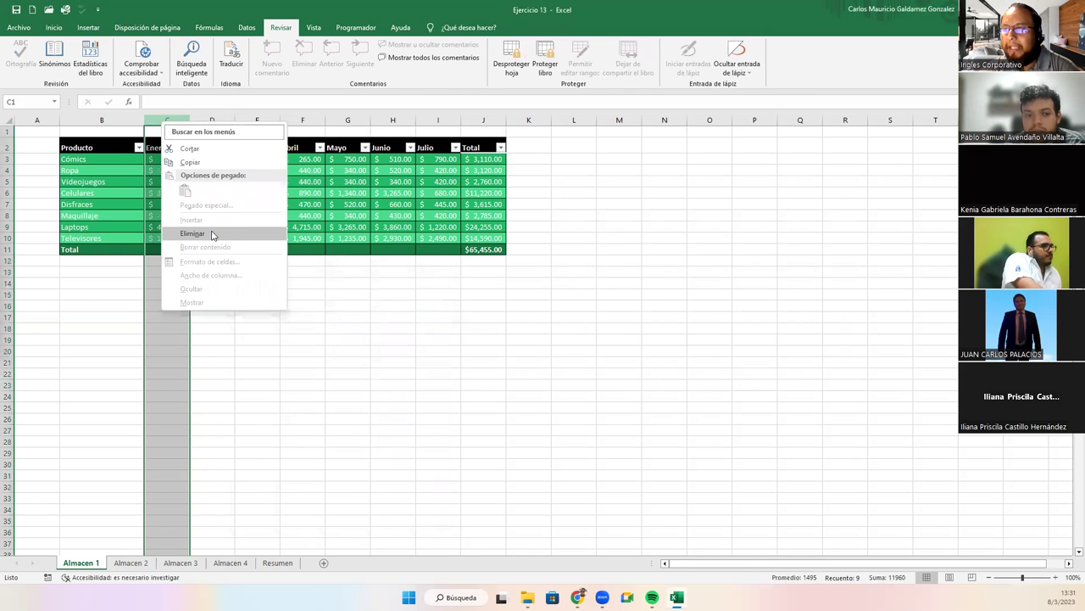
pyautogui.click(213, 235)
pyautogui.click(532, 330)
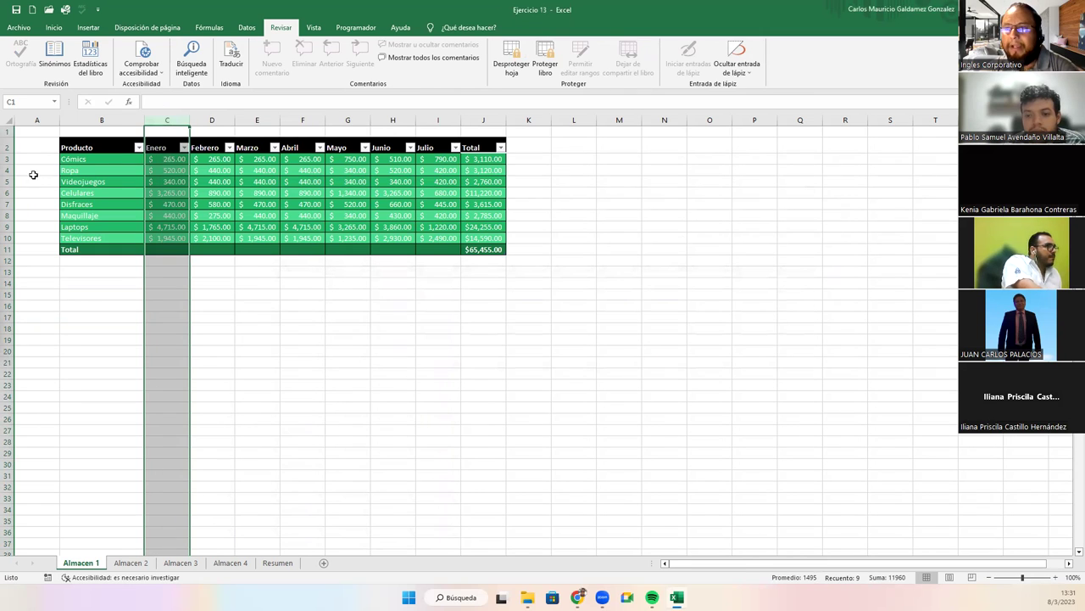
# - Select the monthly values C3:I10 and bring up the Desproteger hoja password prompt
pyautogui.rightClick(9, 182)
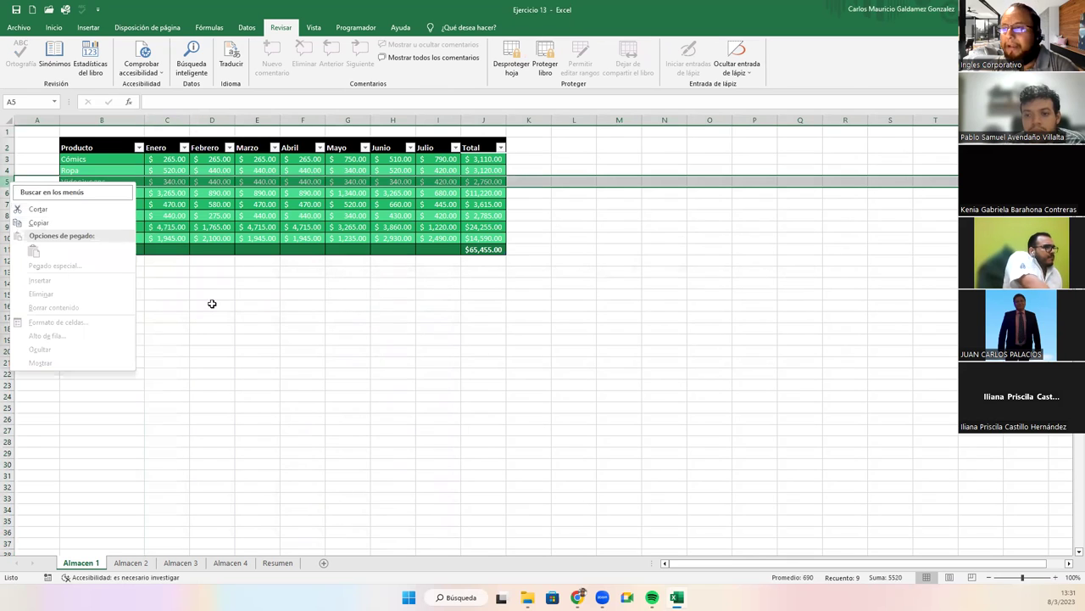
pyautogui.press('Escape')
pyautogui.click(169, 159)
pyautogui.moveTo(169, 159); pyautogui.dragTo(450, 239)
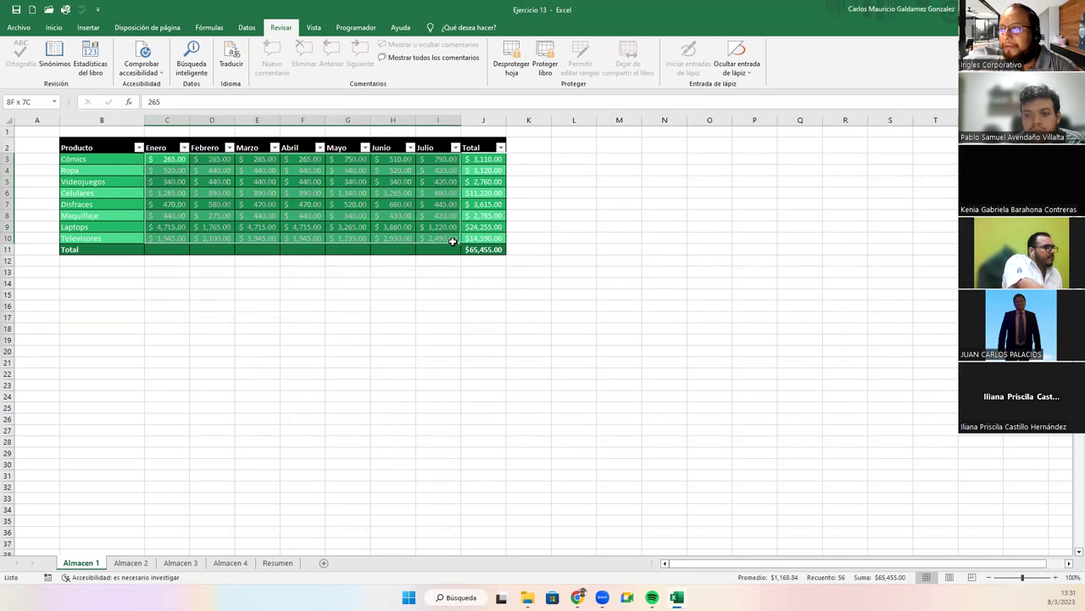
pyautogui.click(516, 65)
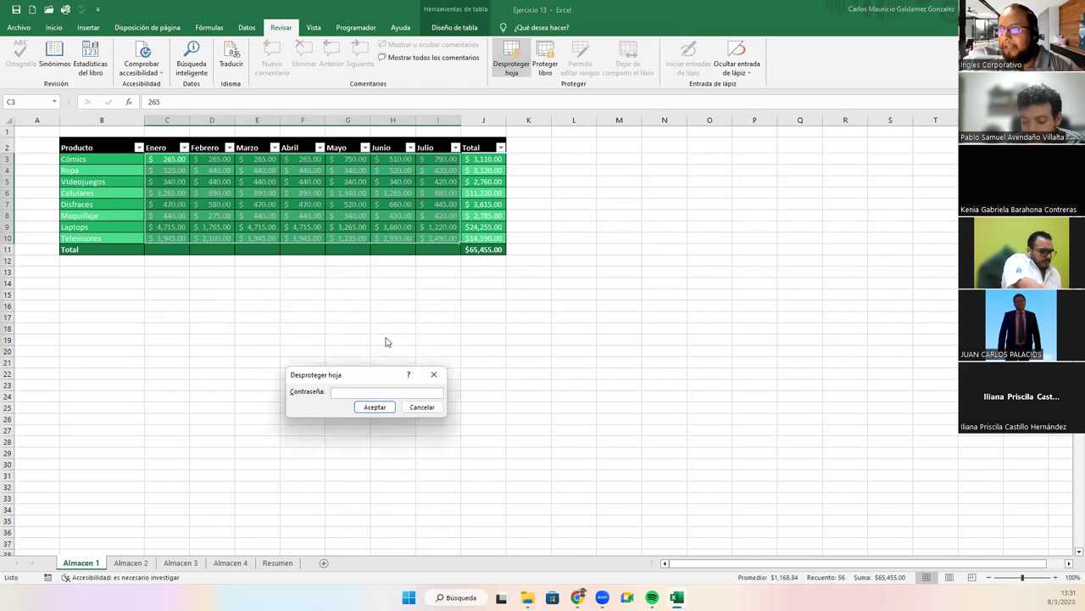
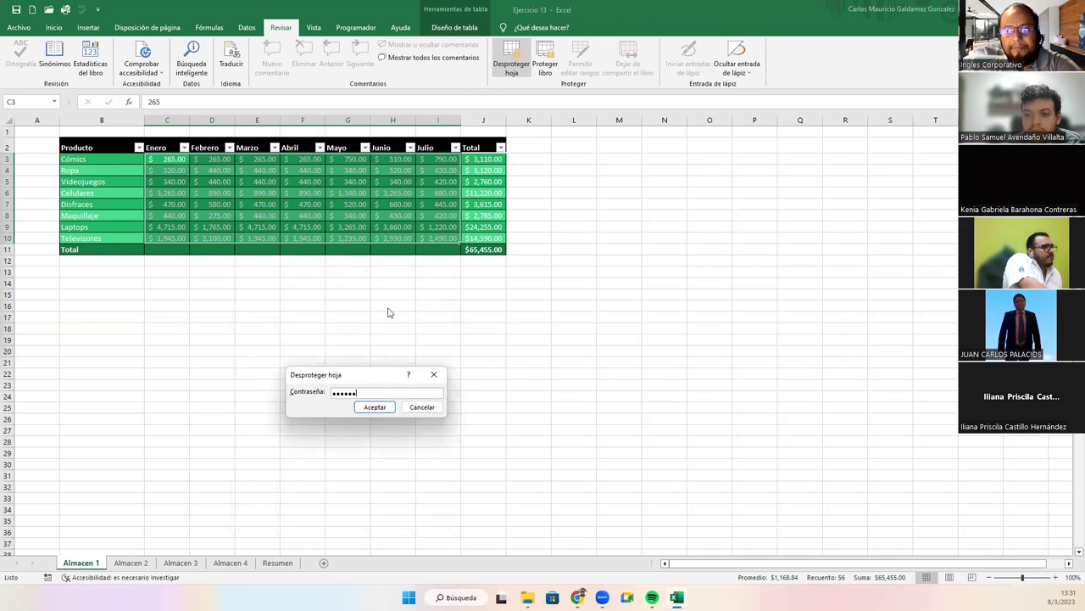
pyautogui.press('Return')
pyautogui.click(240, 230)
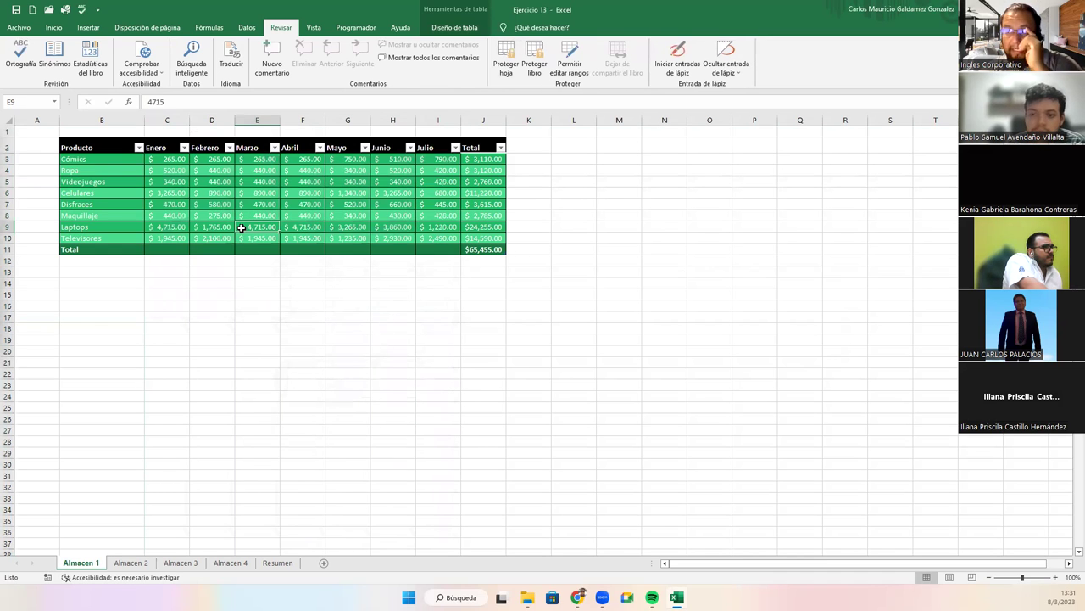
pyautogui.click(505, 64)
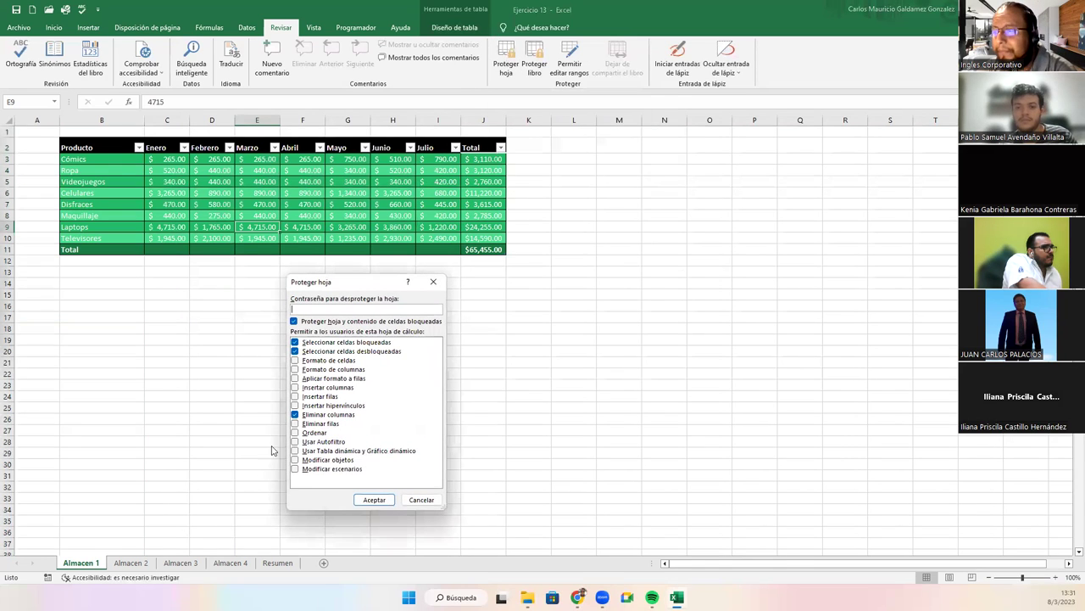
pyautogui.click(294, 415)
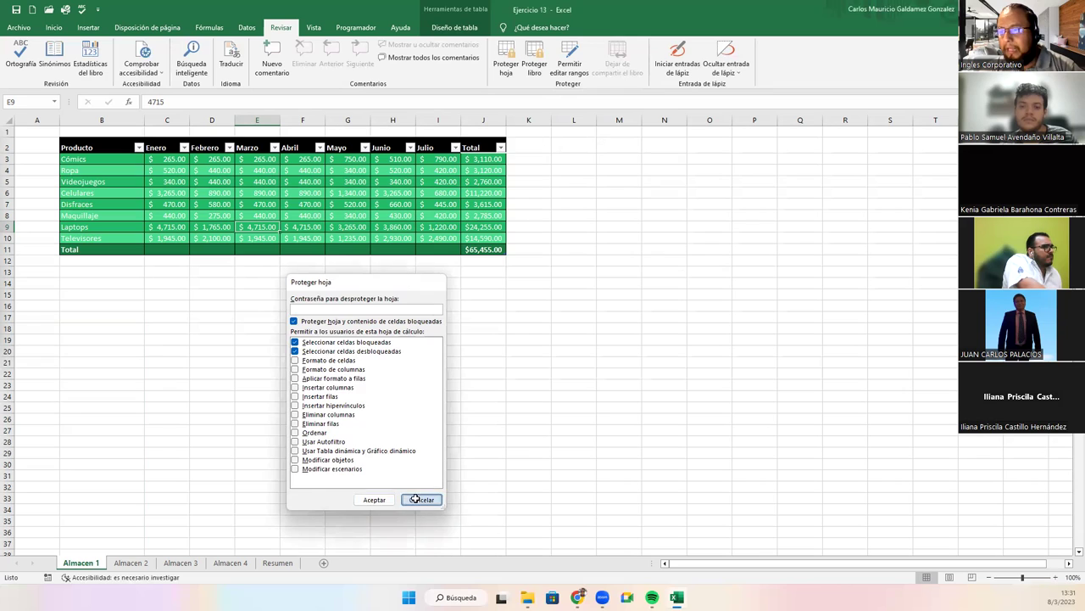
pyautogui.click(419, 500)
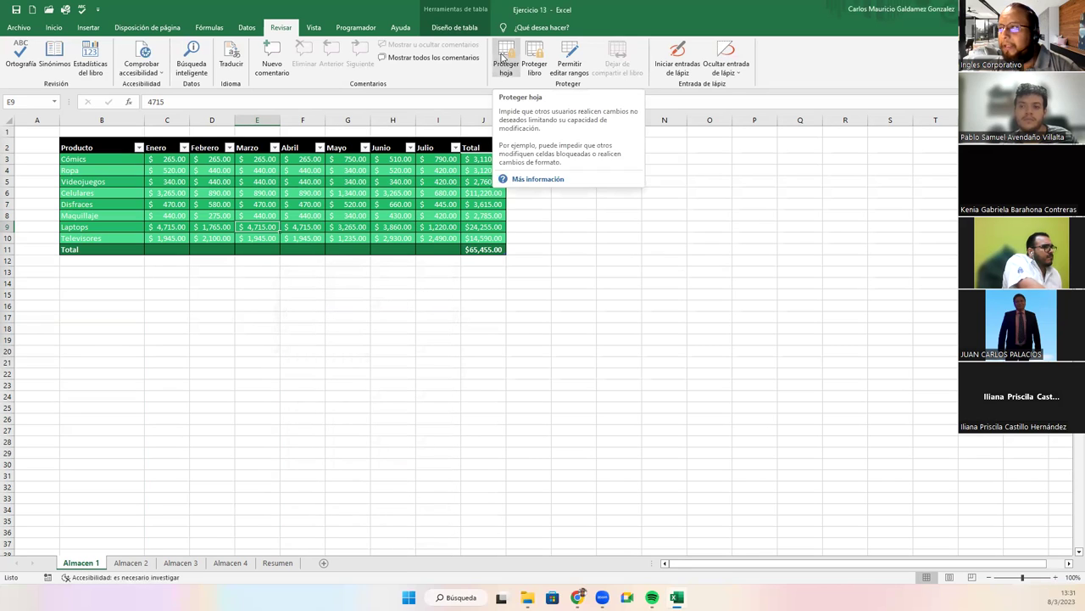
# - Open Permitir editar rangos and start defining a new editable range
pyautogui.click(573, 63)
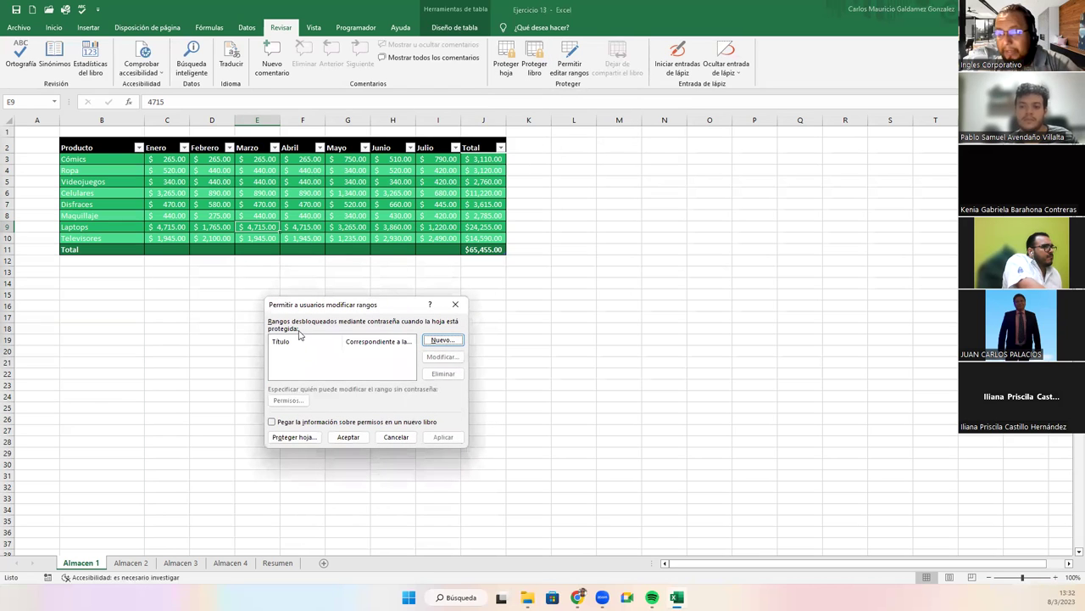
pyautogui.click(456, 307)
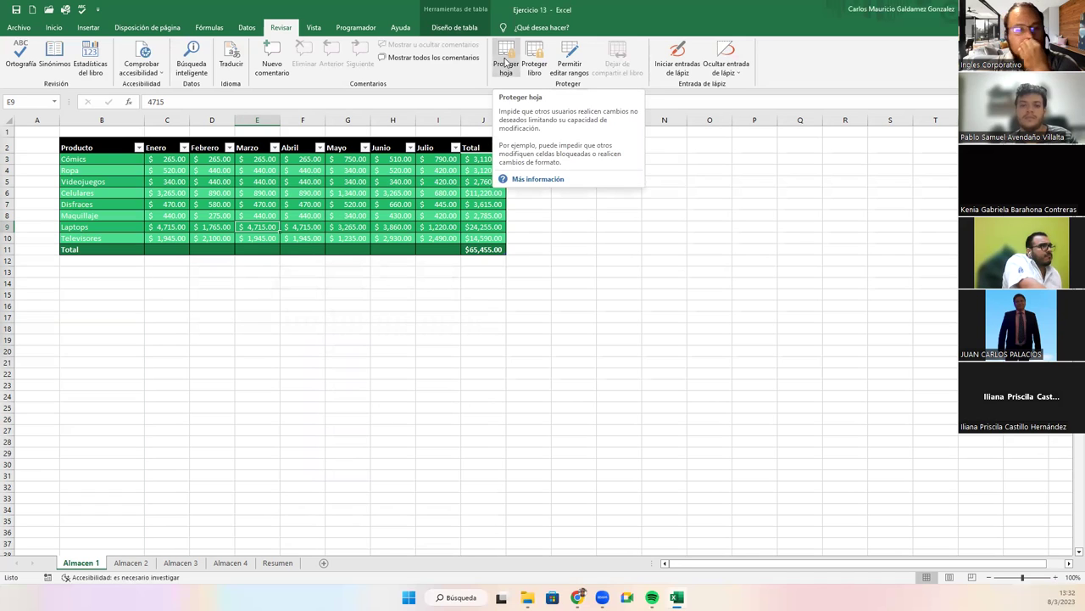
pyautogui.click(568, 64)
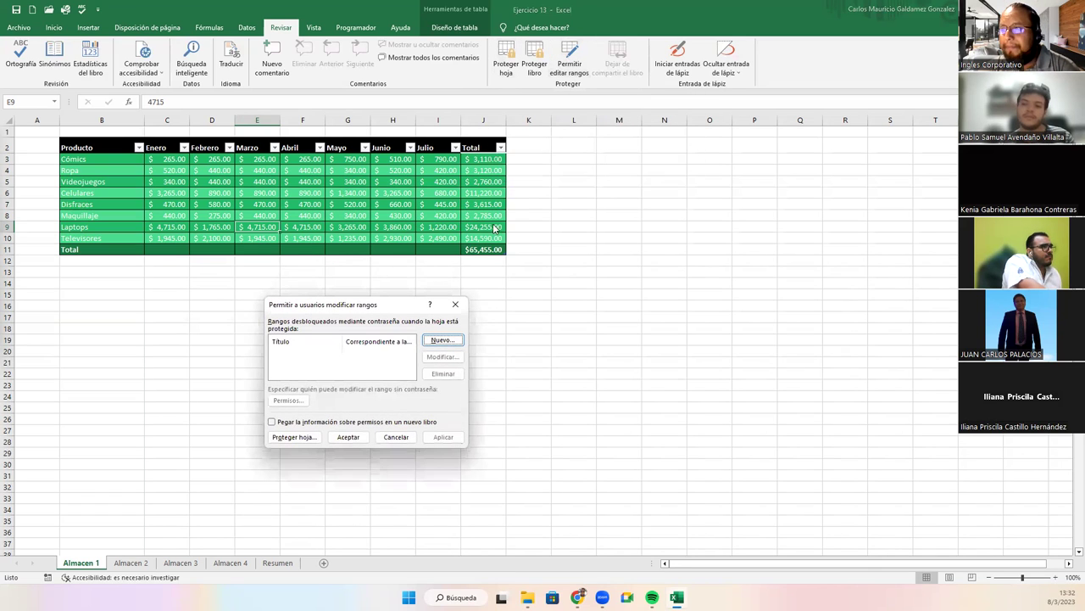
pyautogui.click(442, 341)
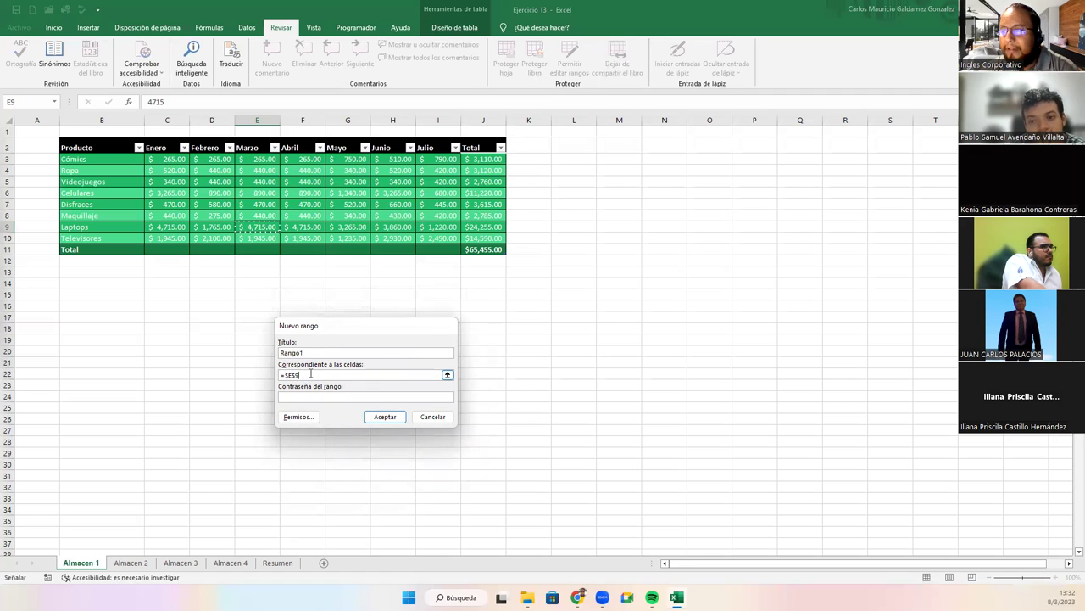
# - Set the new range to C3:I10 with its own password, and confirm the password
pyautogui.moveTo(174, 160); pyautogui.dragTo(429, 239)
pyautogui.click(347, 396)
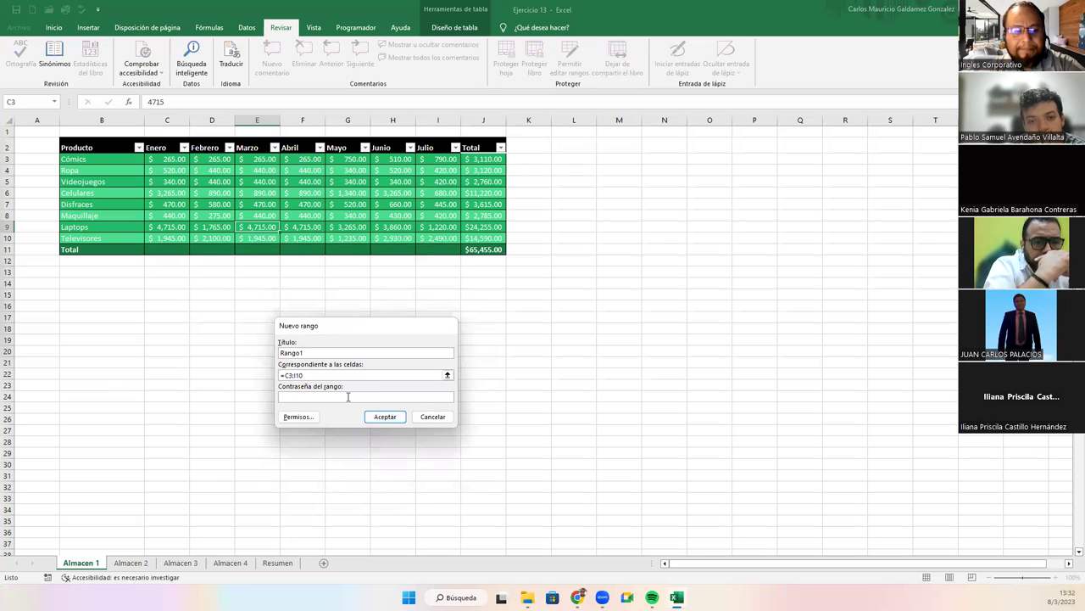
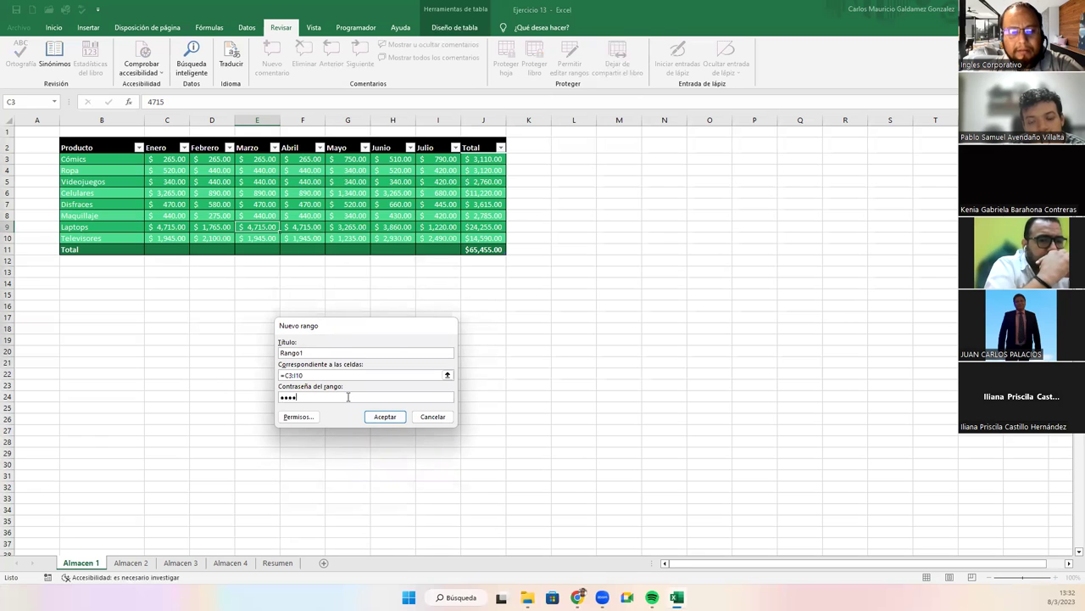
pyautogui.click(383, 417)
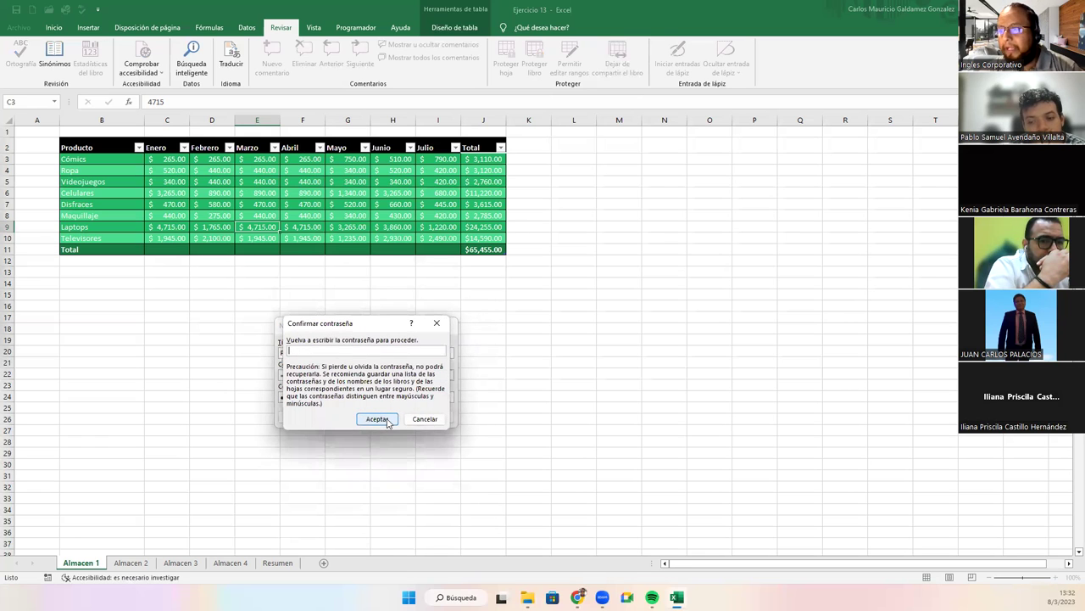
pyautogui.click(386, 419)
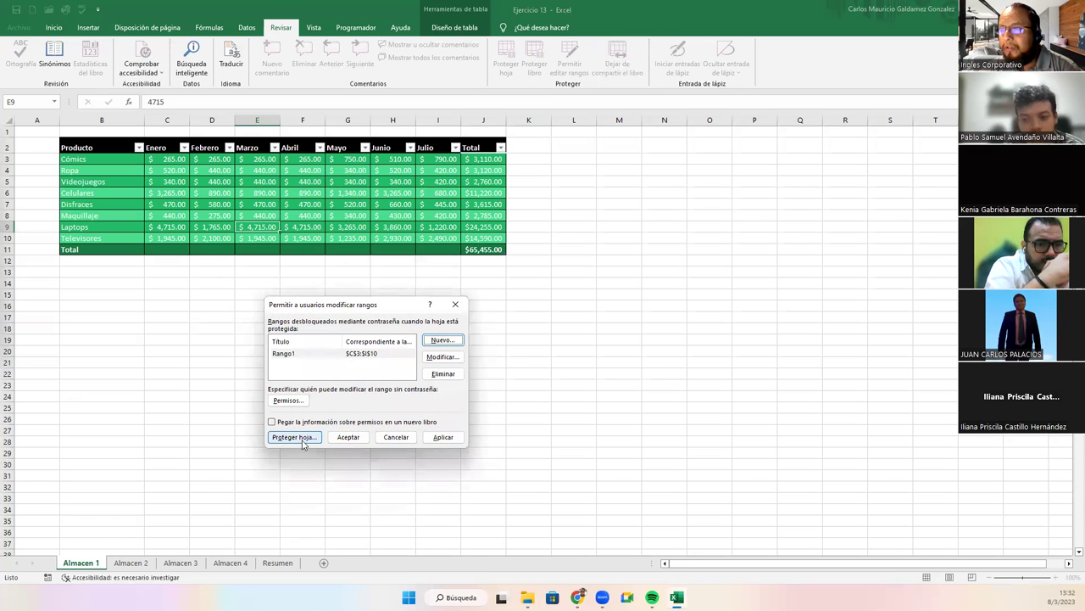
# - Protect Almacen 1 from the ranges dialog with a sheet password, confirming it
pyautogui.click(300, 439)
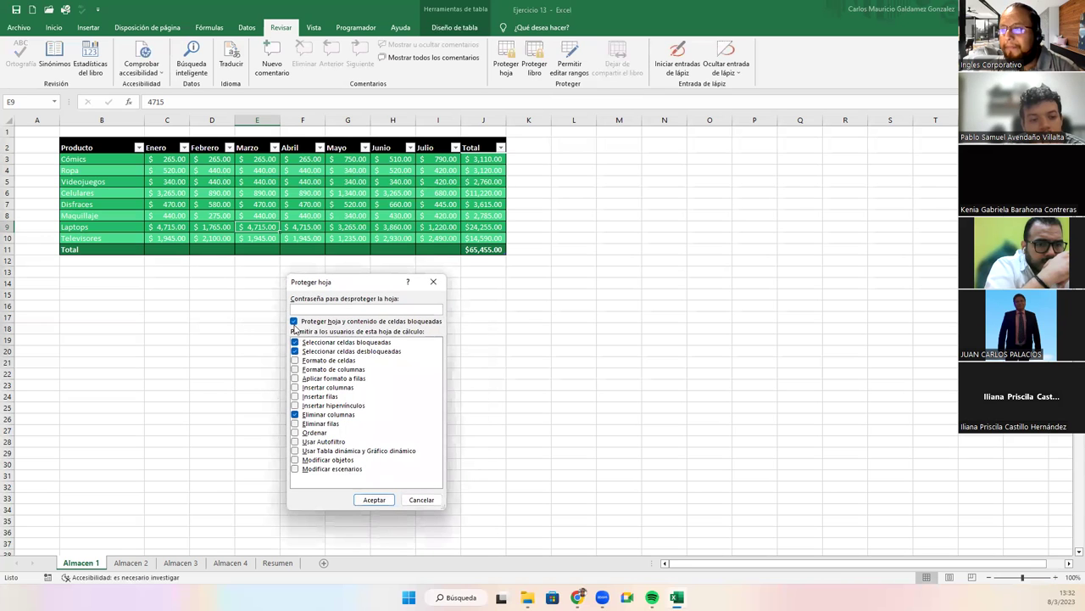
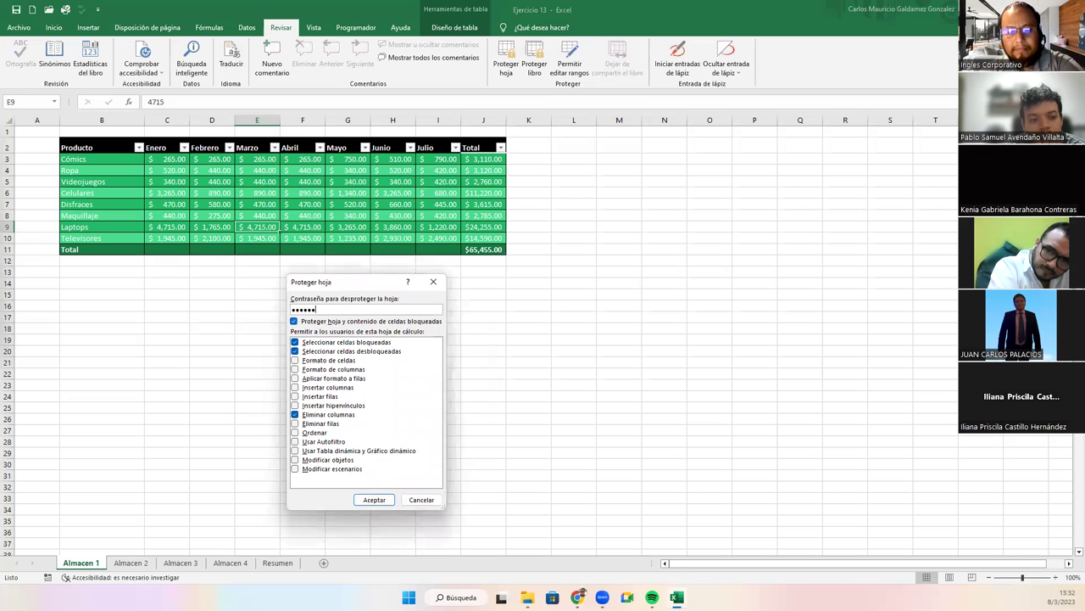
pyautogui.press('Return')
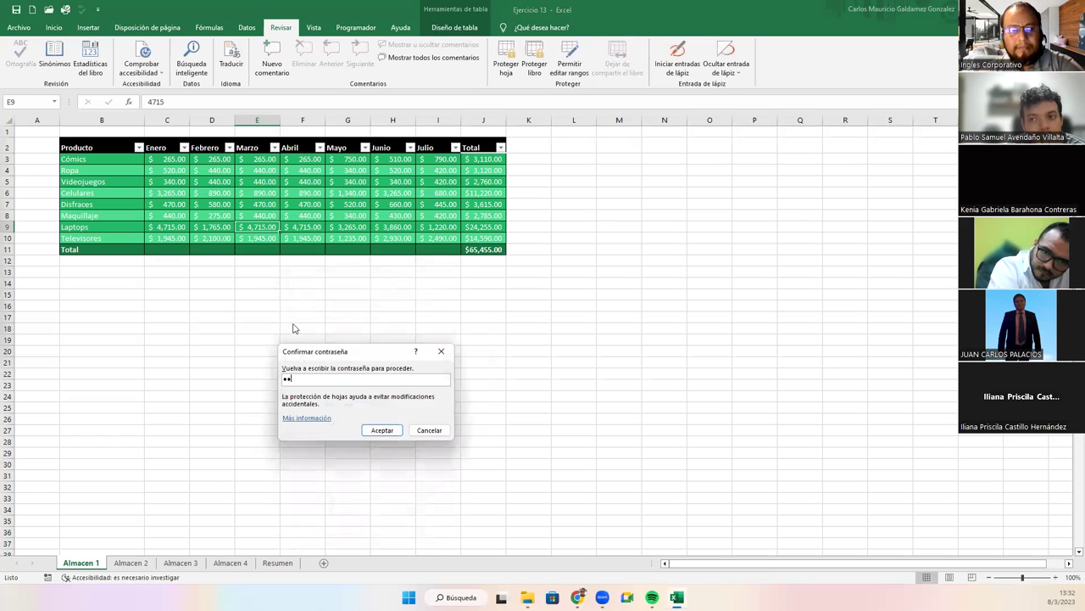
pyautogui.press('Return')
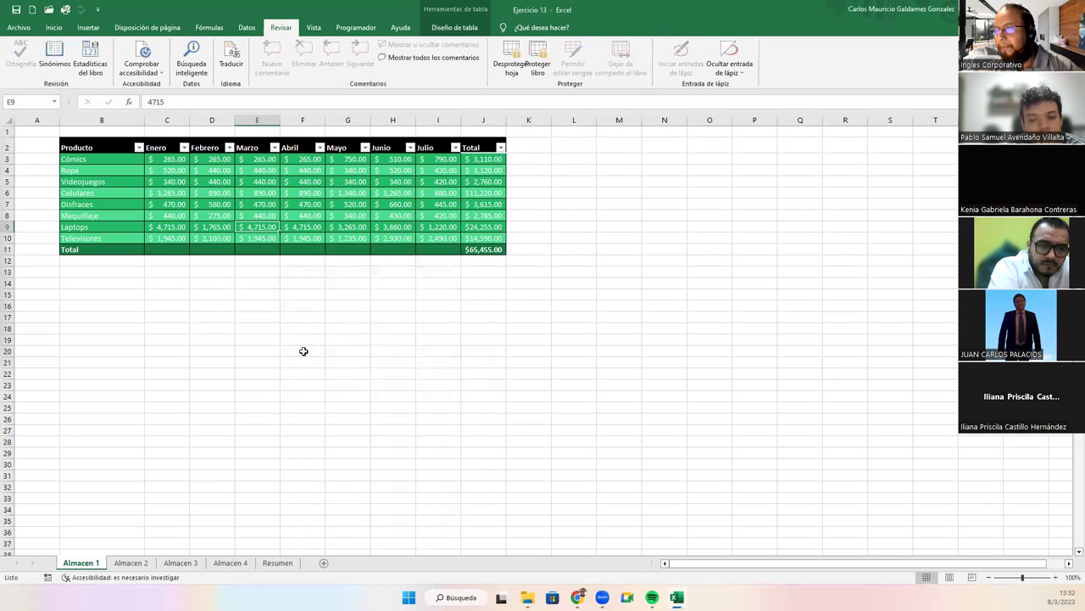
# - Test editing a locked cell and a range cell, cancelling the Desbloquear rango prompt
pyautogui.click(257, 329)
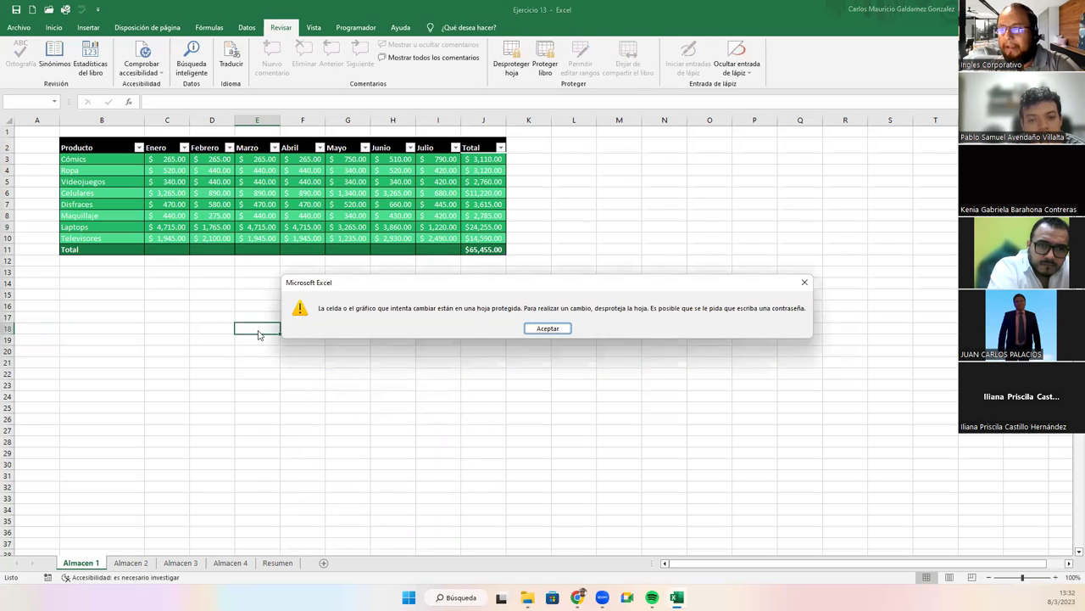
pyautogui.click(550, 327)
pyautogui.click(297, 226)
pyautogui.press('F2')
pyautogui.click(426, 405)
# - Unlock Rango1 with its password and change the Abril Videojuegos value in F5 to 1,440
pyautogui.press('Up')
pyautogui.press('Up')
pyautogui.press('Up')
pyautogui.press('F2')
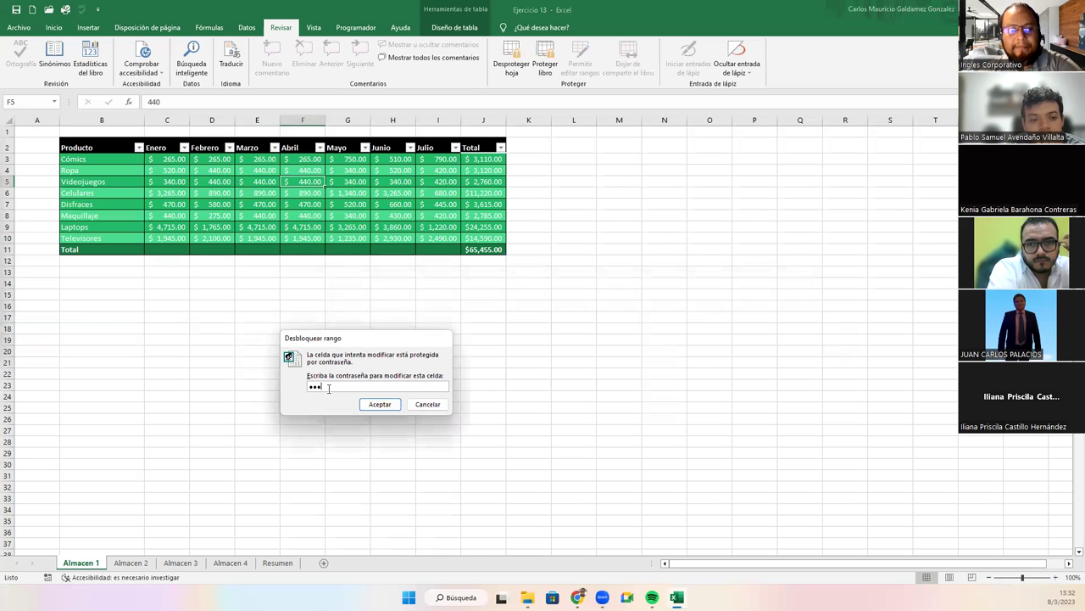
pyautogui.press('Return')
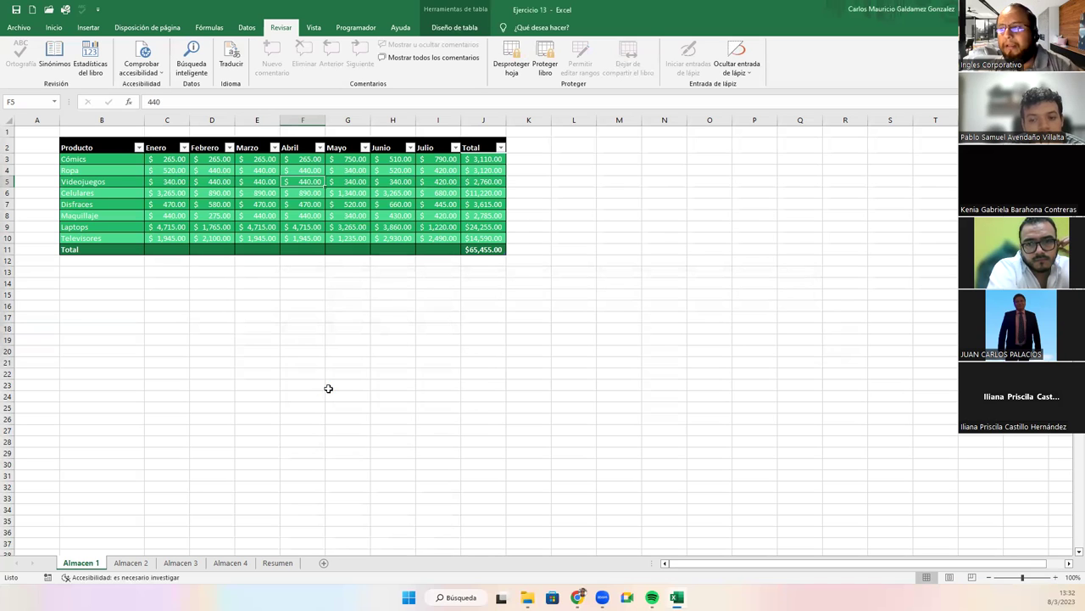
pyautogui.doubleClick(297, 181)
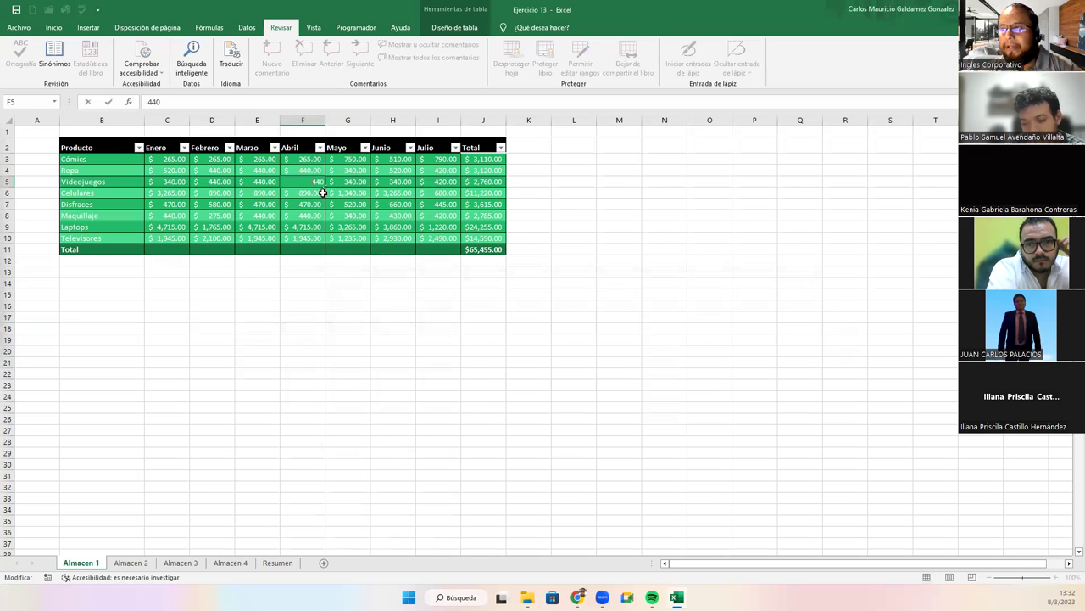
pyautogui.press('Return')
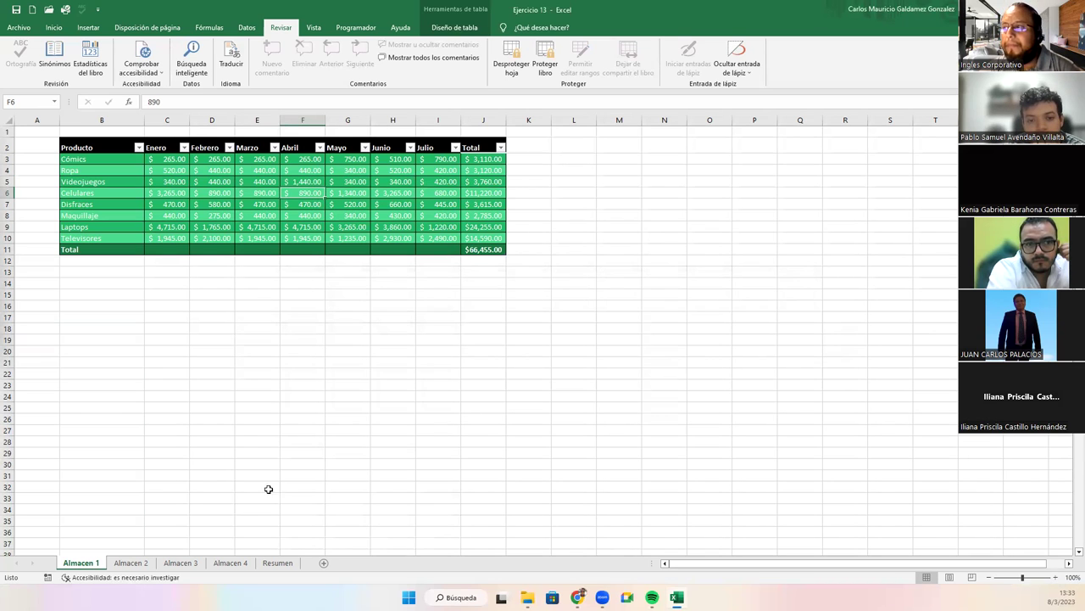
# - Check Almacen 2, then test editing an empty cell outside Rango1 and cell C3
pyautogui.click(130, 563)
pyautogui.click(85, 563)
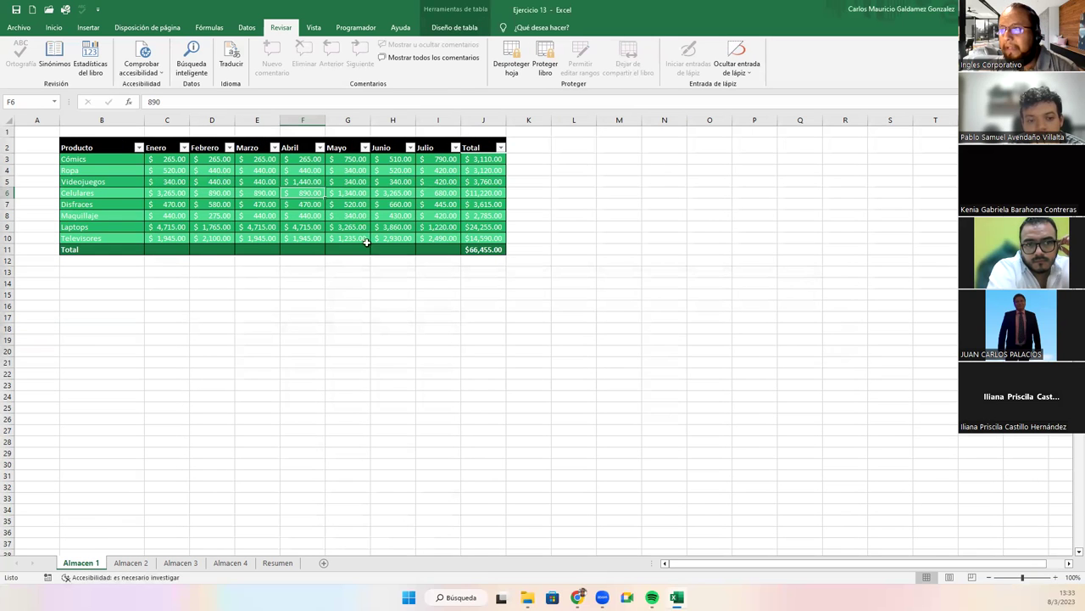
pyautogui.click(337, 215)
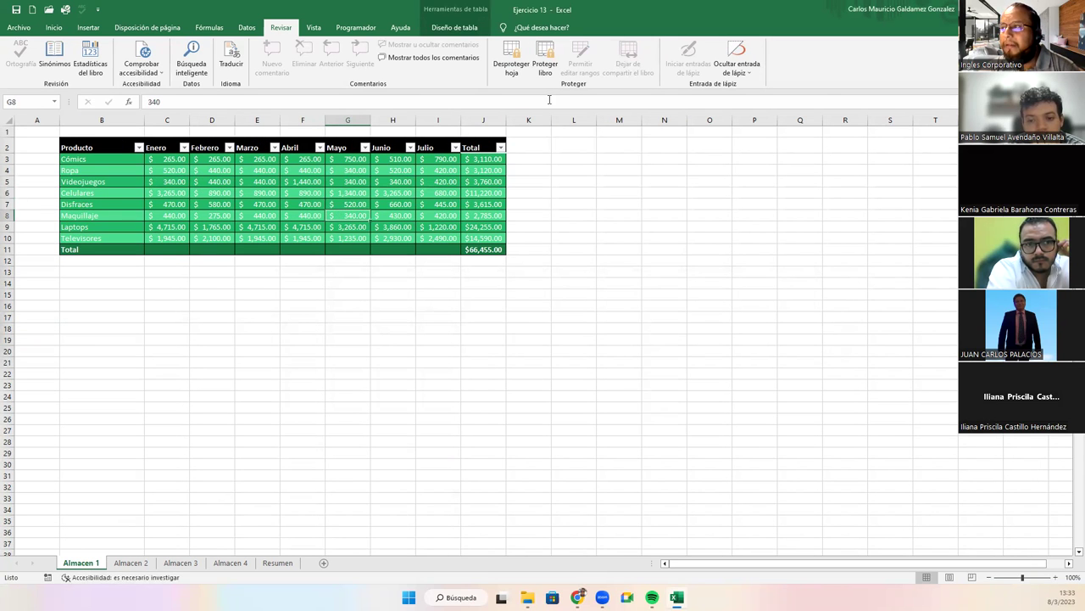
pyautogui.moveTo(162, 158); pyautogui.dragTo(429, 236)
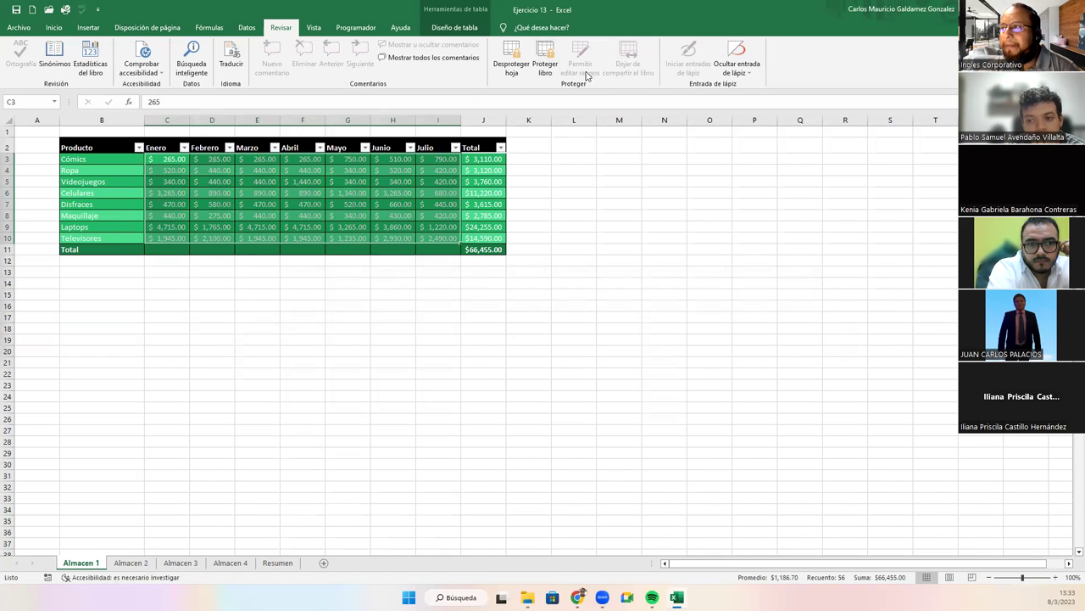
pyautogui.doubleClick(310, 318)
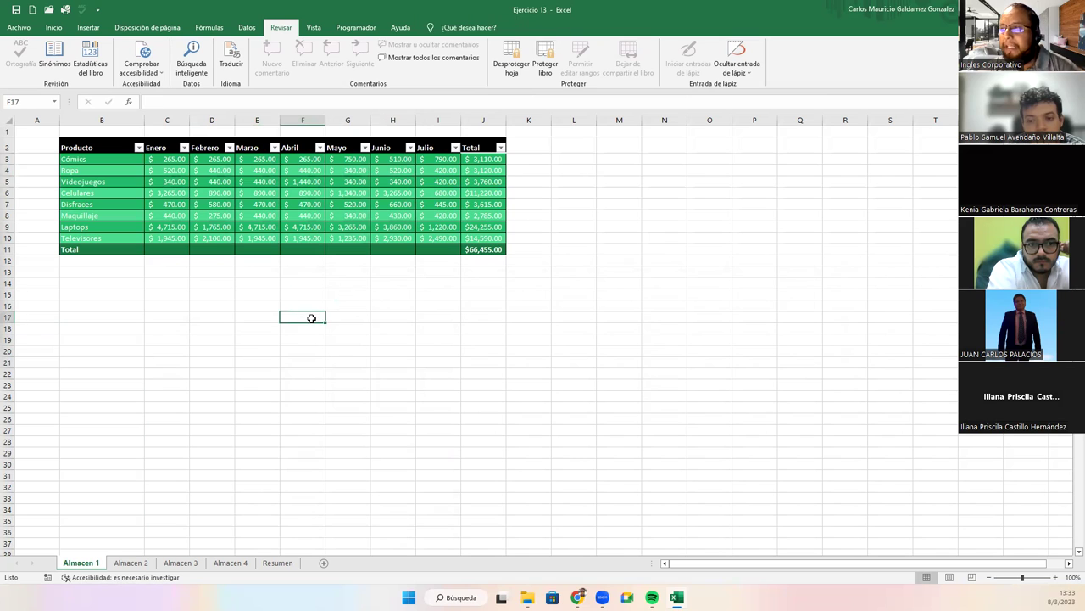
pyautogui.press('Return')
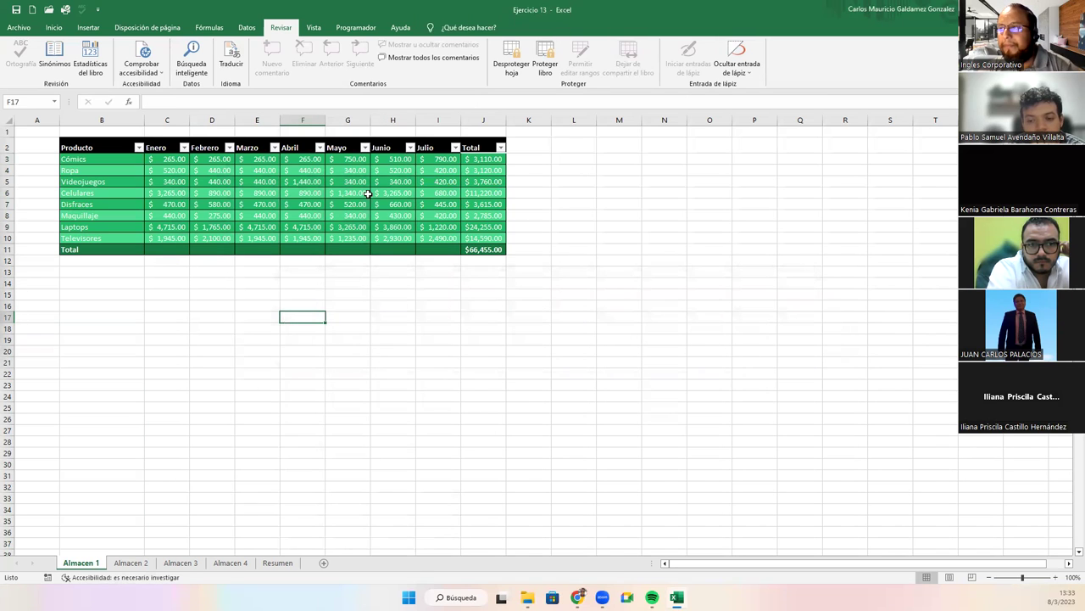
pyautogui.click(171, 160)
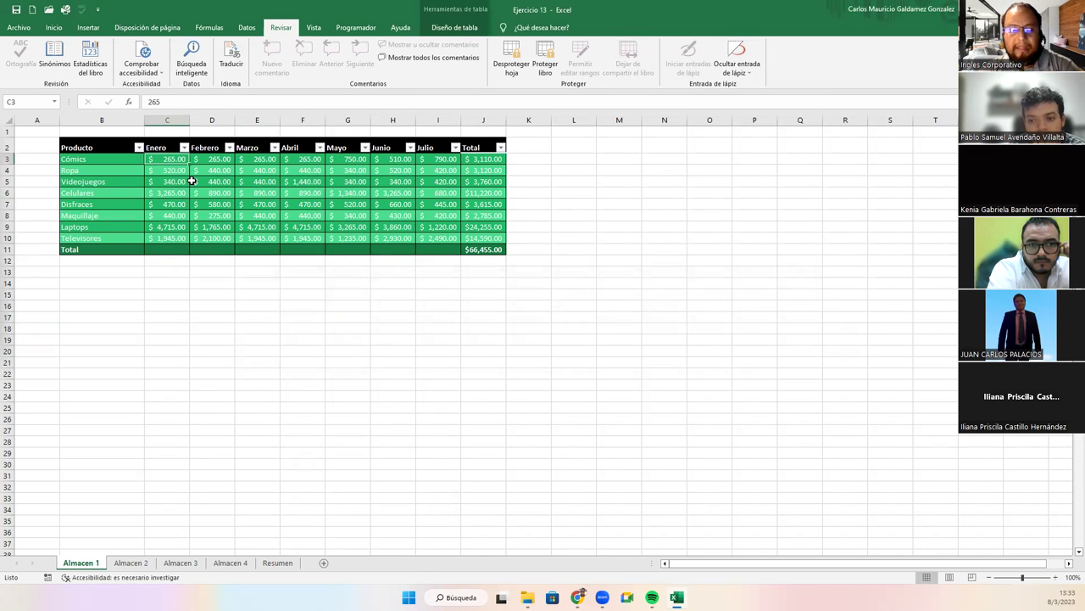
pyautogui.write('9')
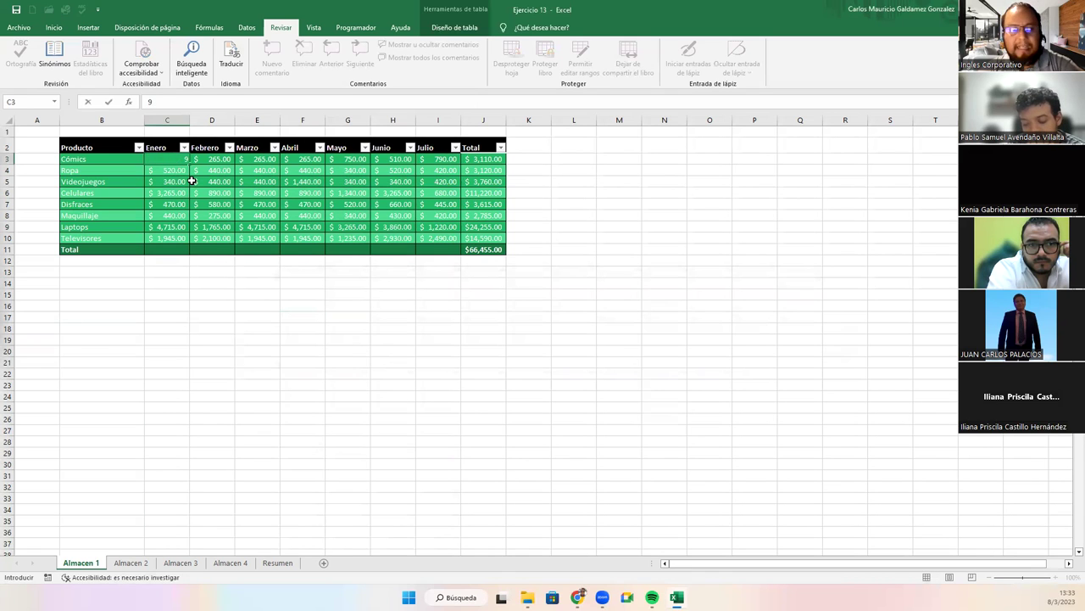
pyautogui.press('Escape')
# - Test edits in an empty cell, E7 and the Ropa label, then select C3:H10
pyautogui.click(219, 284)
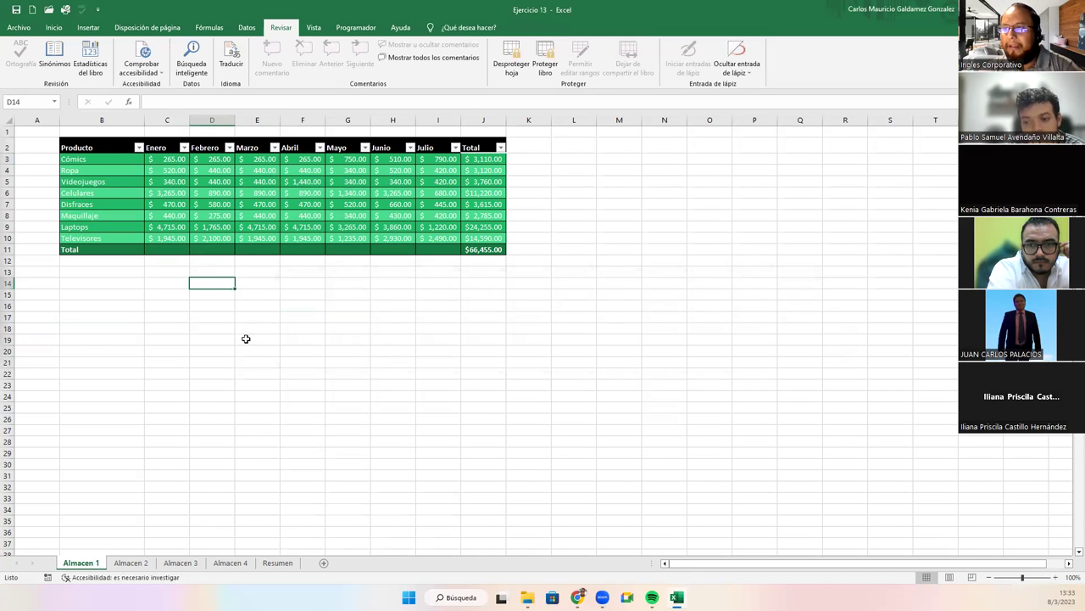
pyautogui.press('Delete')
pyautogui.press('Return')
pyautogui.click(272, 228)
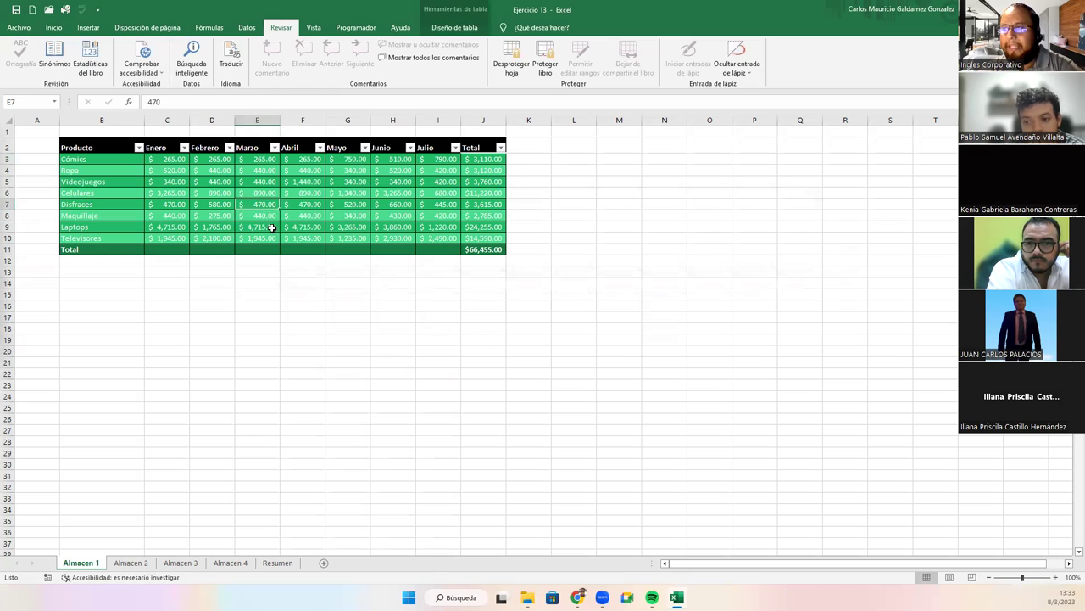
pyautogui.write('dfdf')
pyautogui.press('Escape')
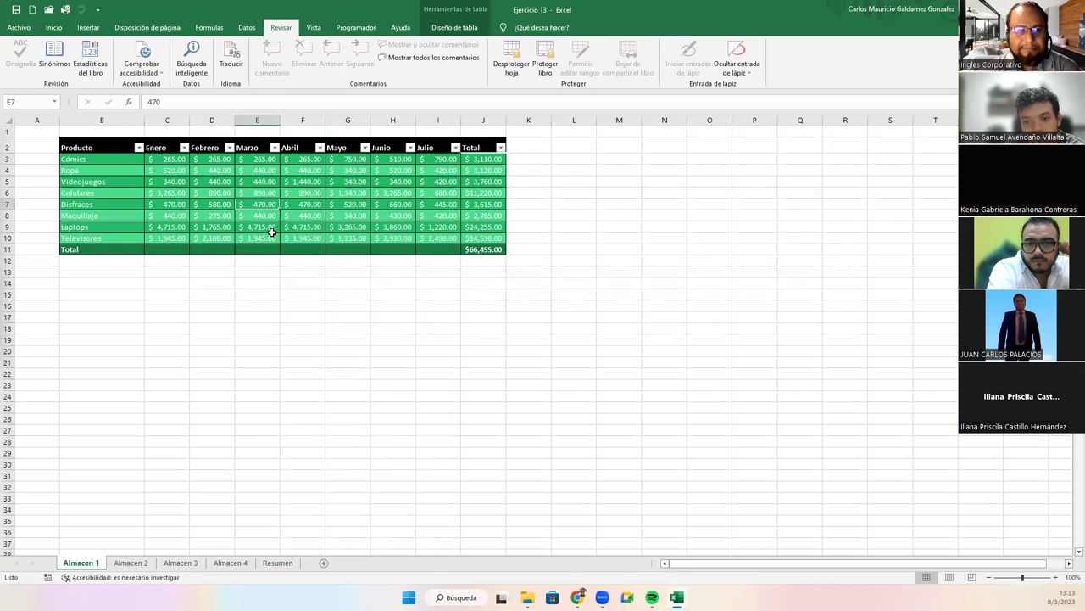
pyautogui.moveTo(96, 173); pyautogui.dragTo(124, 194)
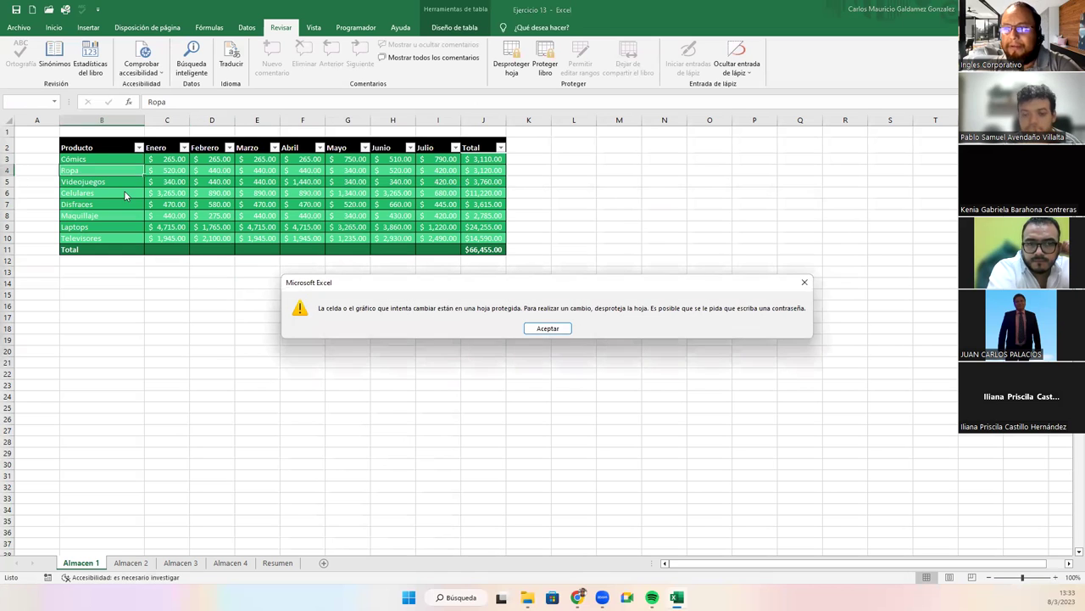
pyautogui.press('Return')
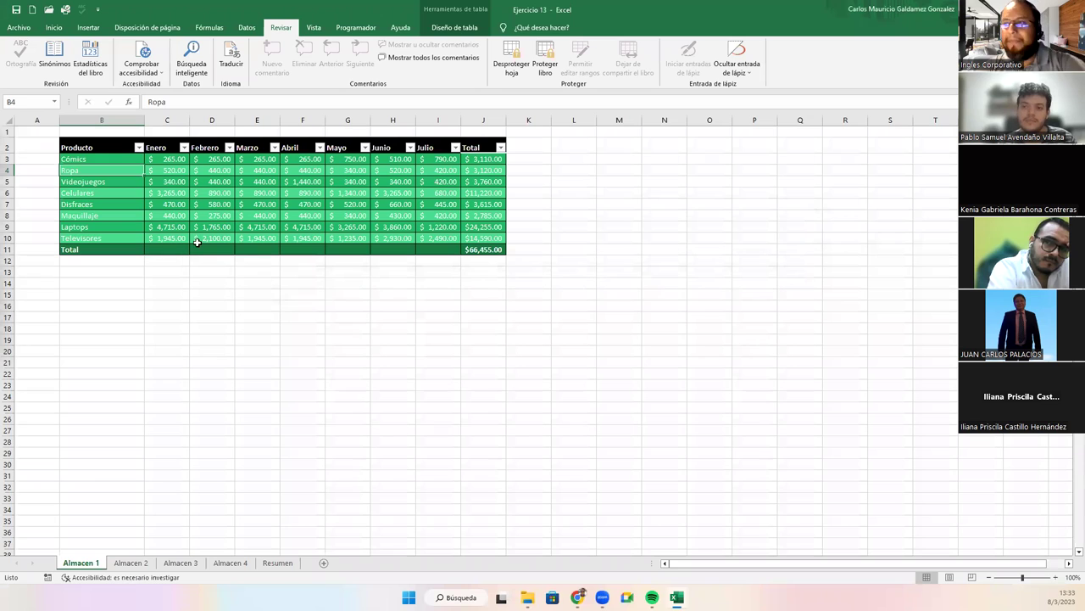
pyautogui.moveTo(173, 161); pyautogui.dragTo(430, 245)
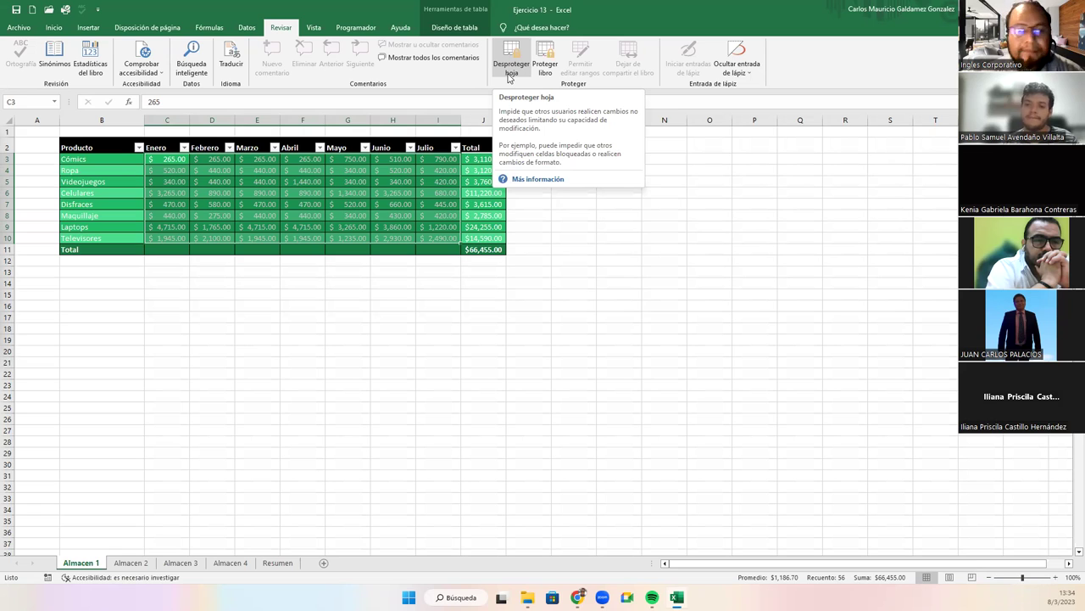
# - Unprotect the Almacen 1 sheet with its password
pyautogui.click(511, 67)
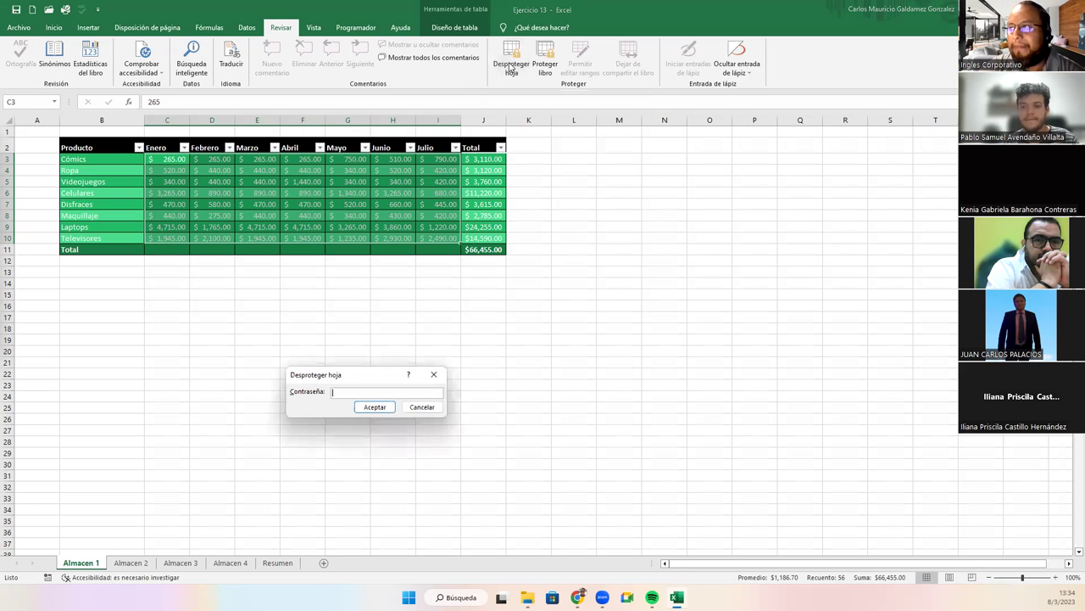
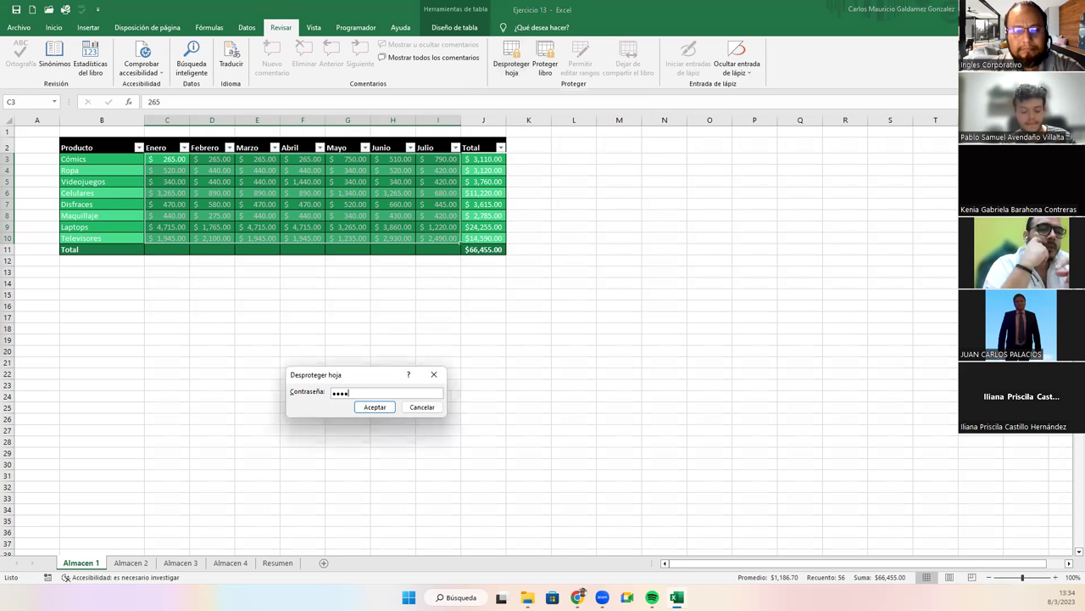
pyautogui.press('Return')
pyautogui.click(310, 295)
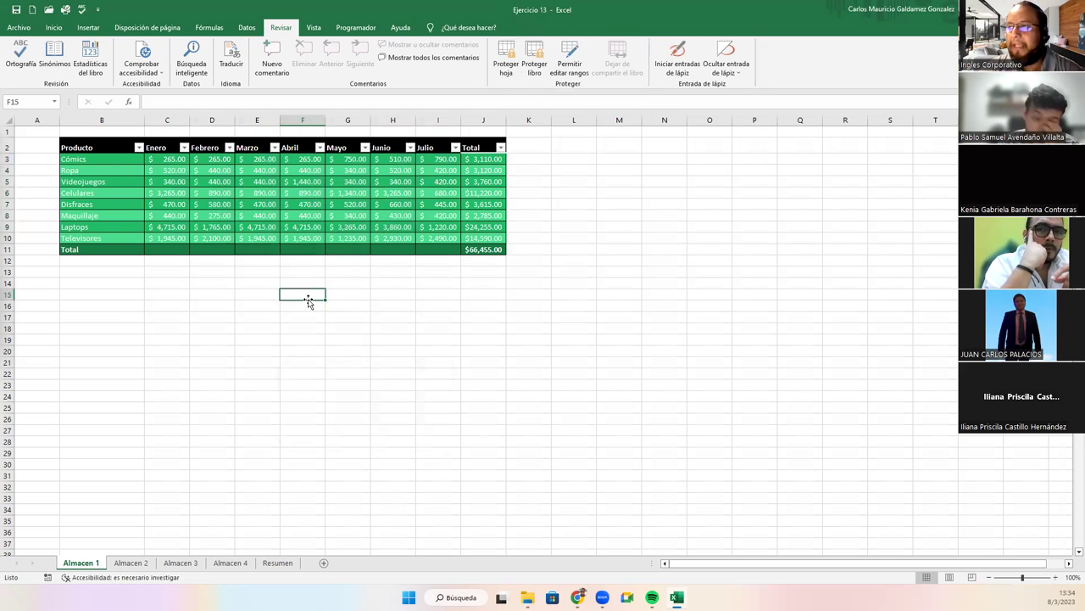
# - Select Rango1 in Permitir editar rangos and protect the sheet with a confirmed password
pyautogui.click(568, 68)
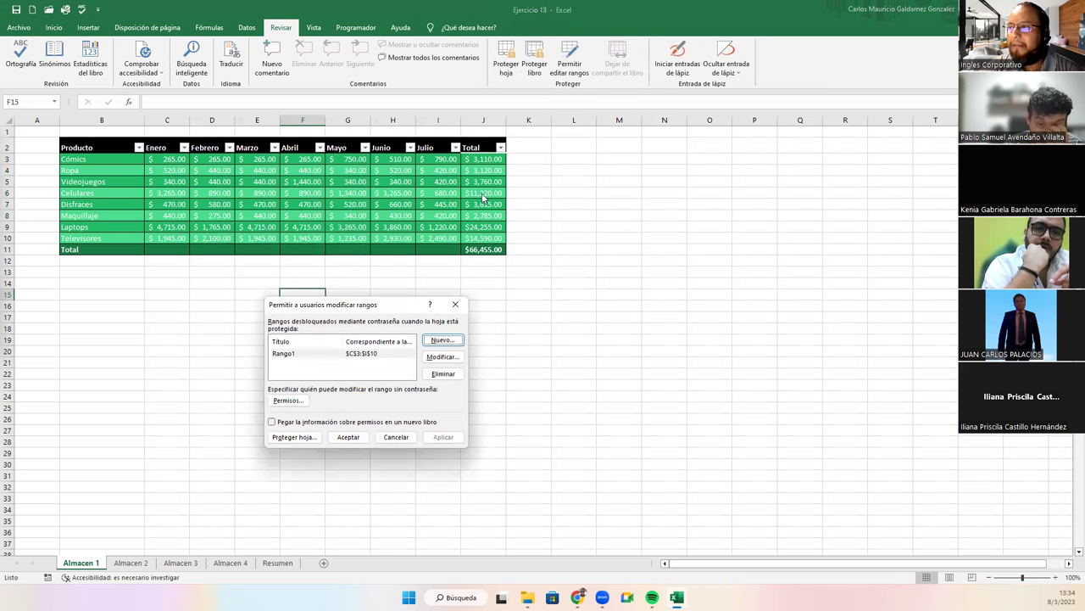
pyautogui.click(297, 354)
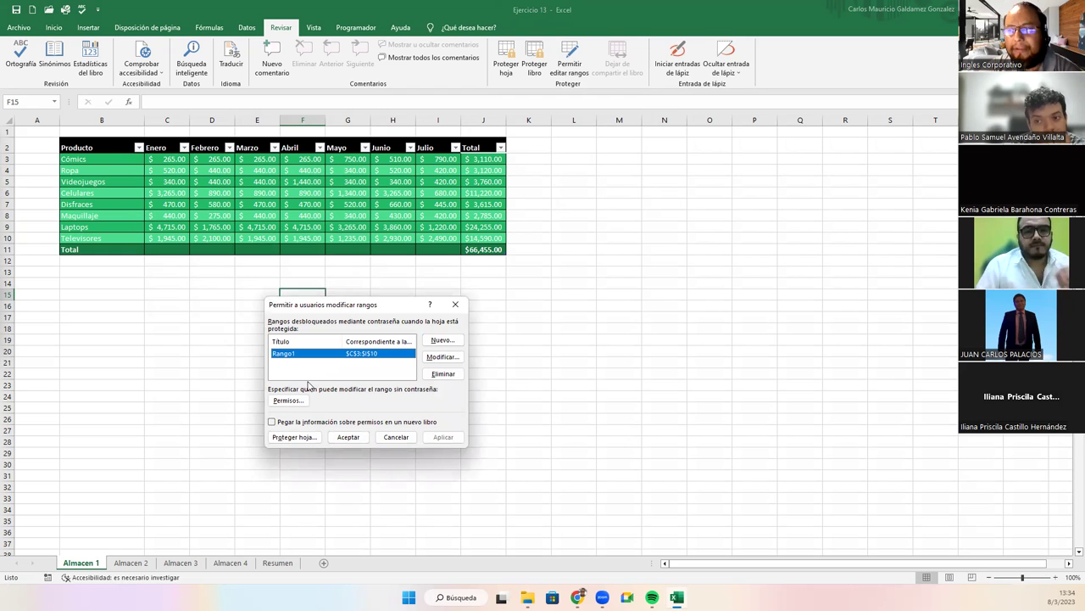
pyautogui.click(294, 437)
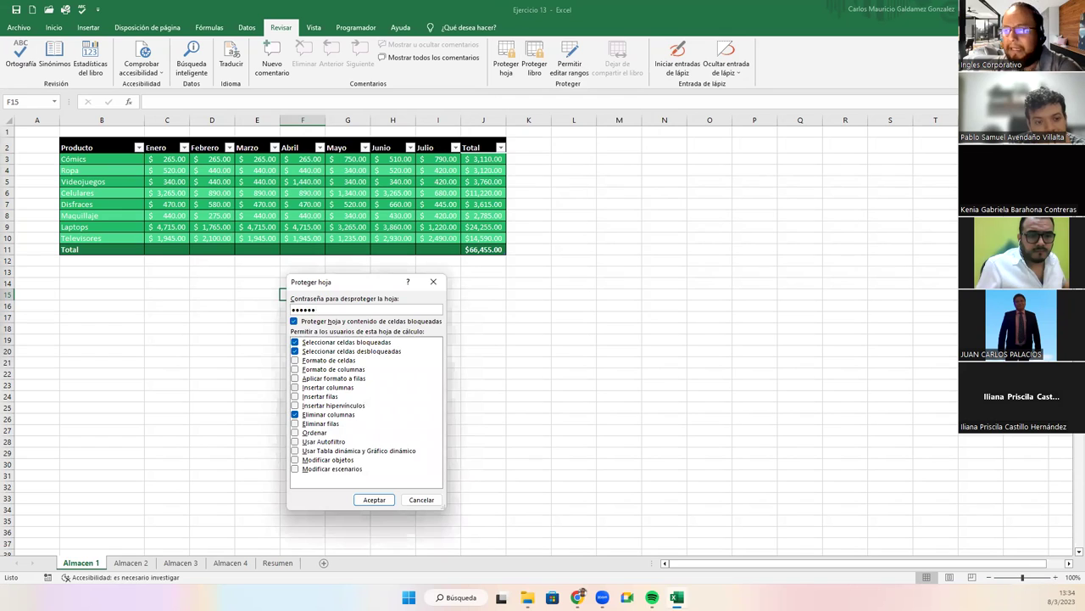
pyautogui.press('Return')
pyautogui.press('Return')
pyautogui.click(247, 336)
pyautogui.doubleClick(247, 336)
pyautogui.press('Return')
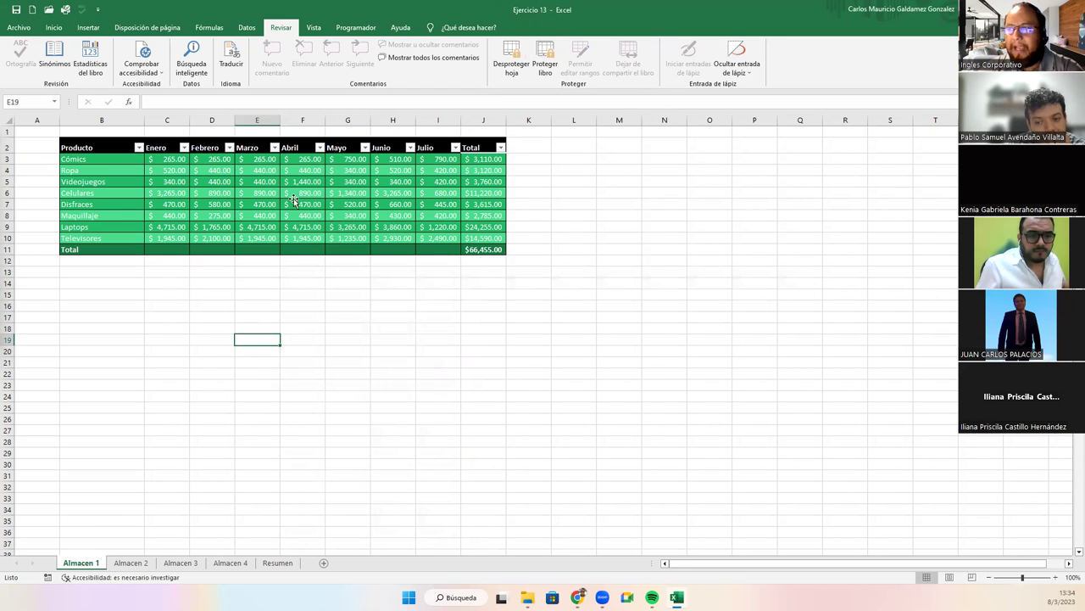
pyautogui.doubleClick(293, 201)
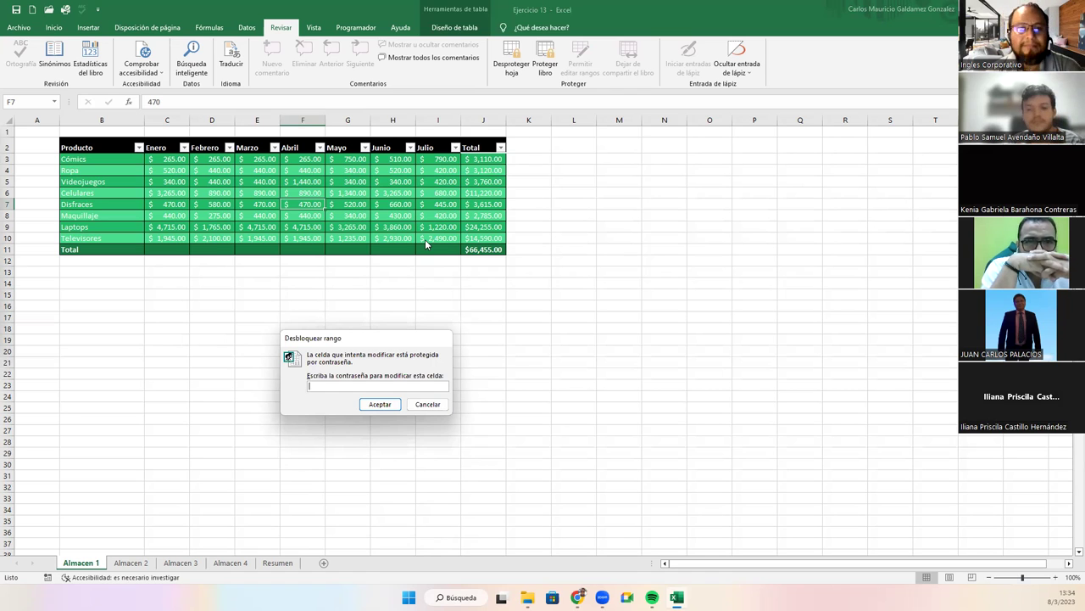
pyautogui.click(428, 404)
pyautogui.click(176, 419)
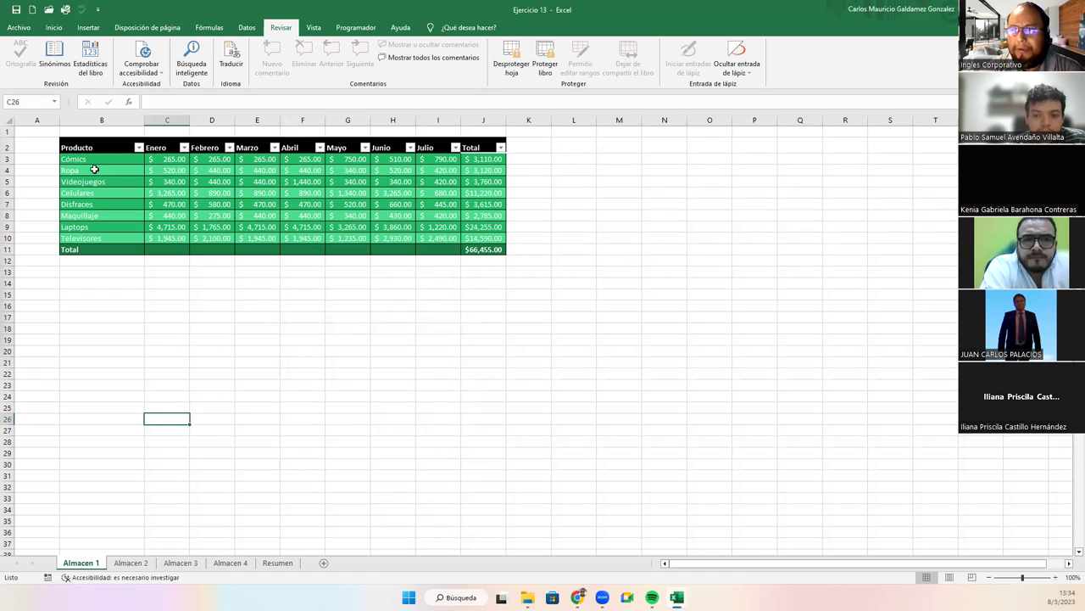
# - Unprotect Almacen 1, then protect it again with a new confirmed password
pyautogui.click(507, 63)
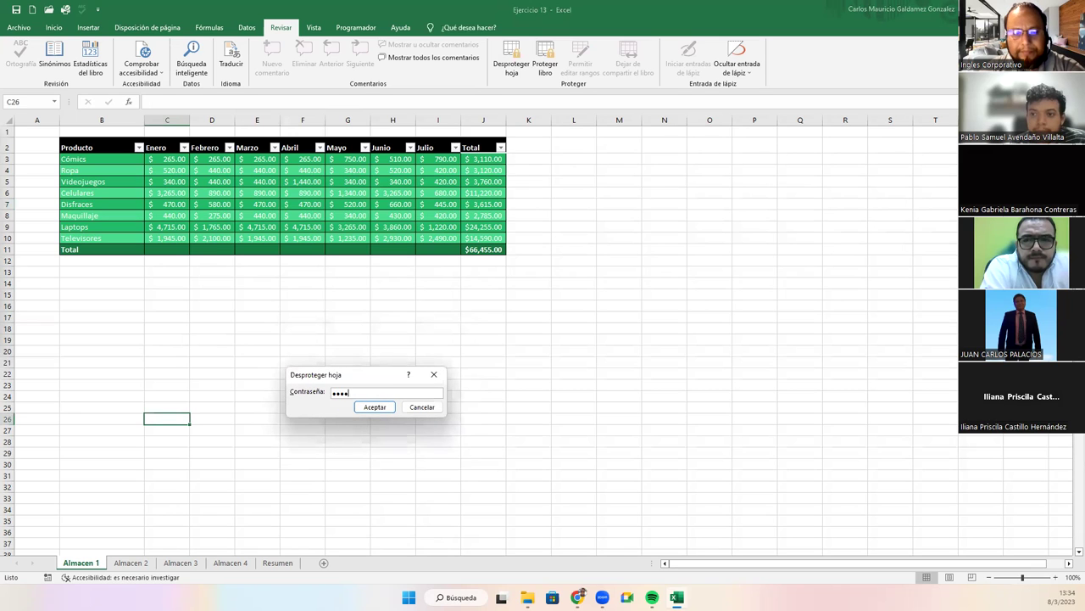
pyautogui.click(374, 407)
pyautogui.click(298, 339)
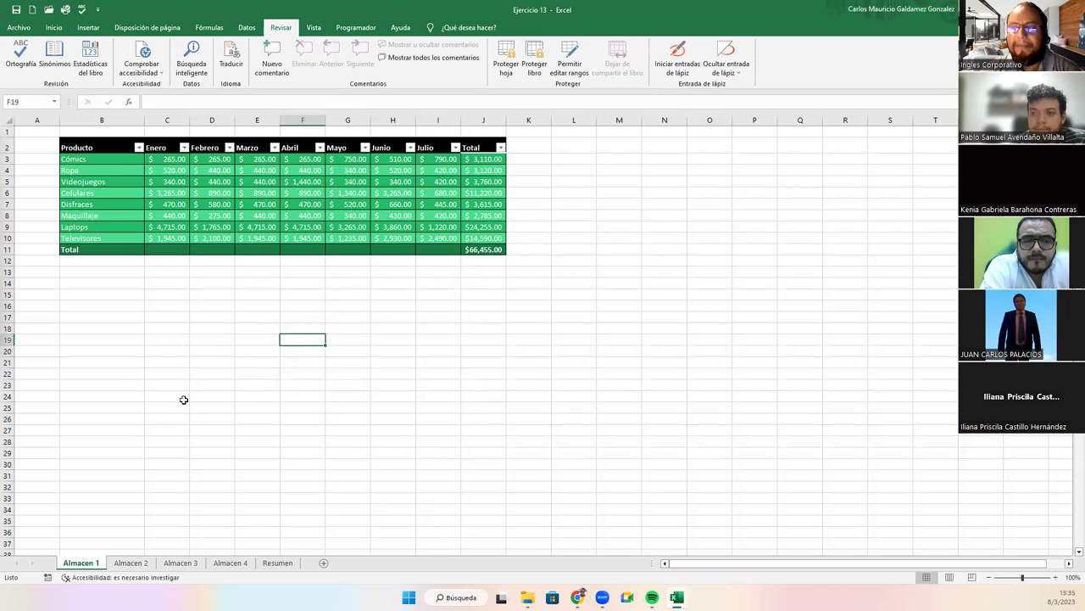
pyautogui.click(507, 59)
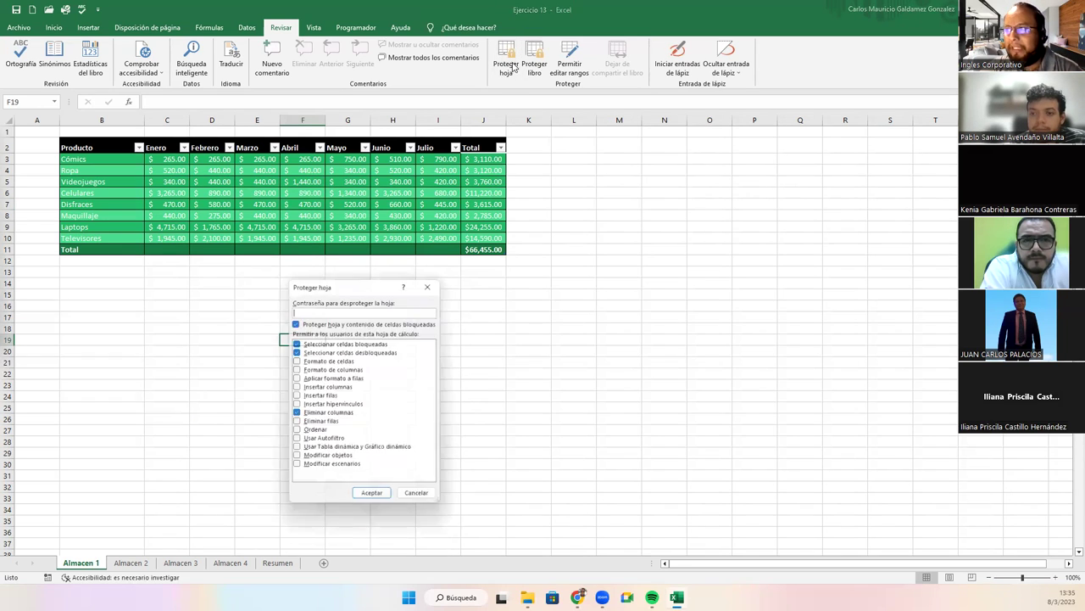
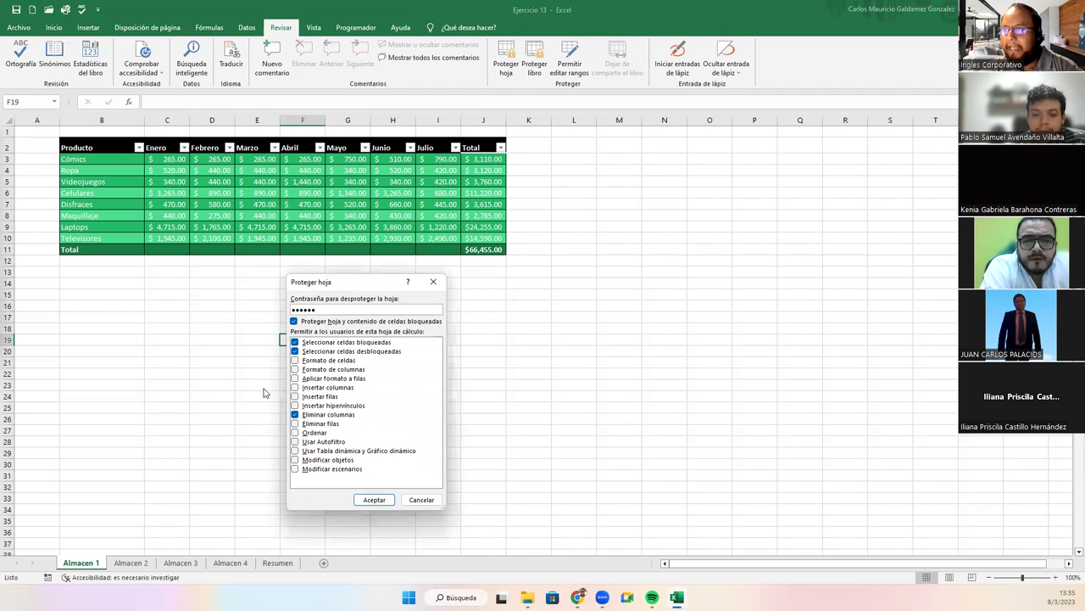
pyautogui.press('Return')
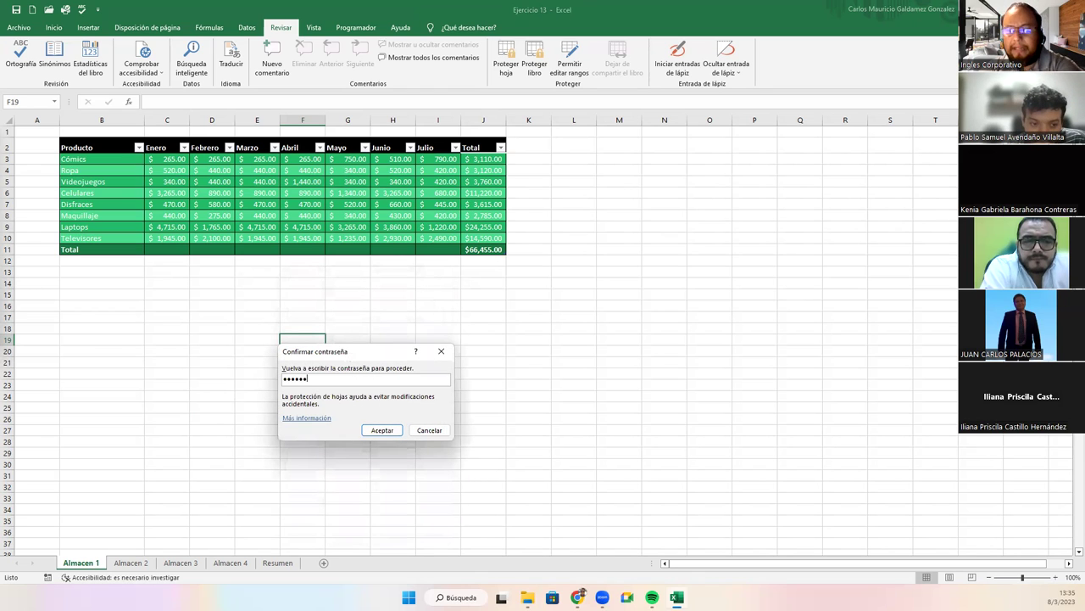
pyautogui.press('Return')
# - Test editing locked cells D22 and O9, then G6, closing the range password prompt
pyautogui.click(212, 373)
pyautogui.press('Delete')
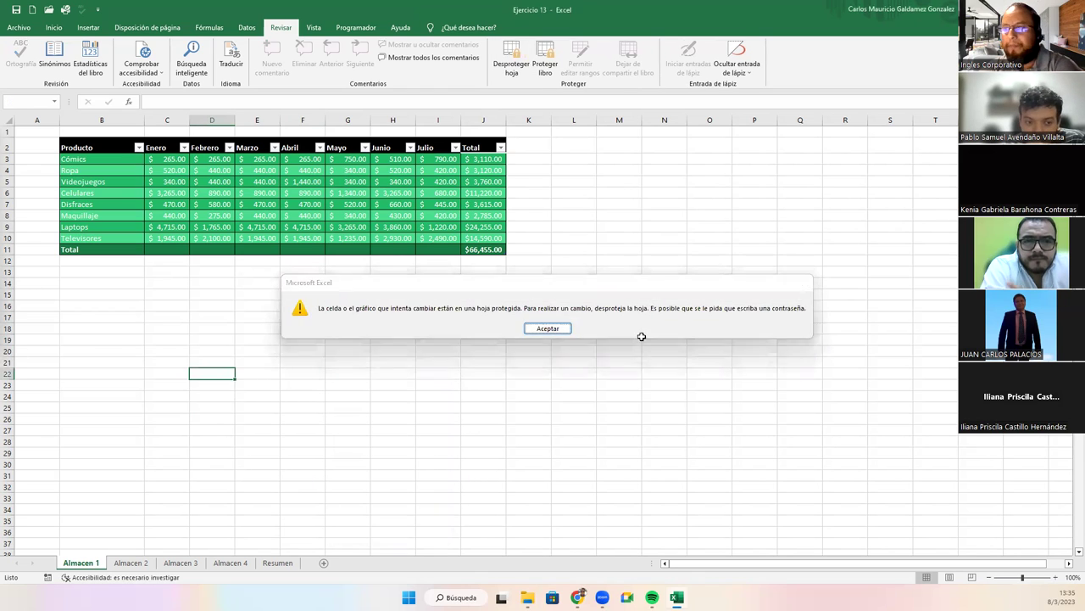
pyautogui.press('Return')
pyautogui.click(713, 227)
pyautogui.press('Delete')
pyautogui.press('Return')
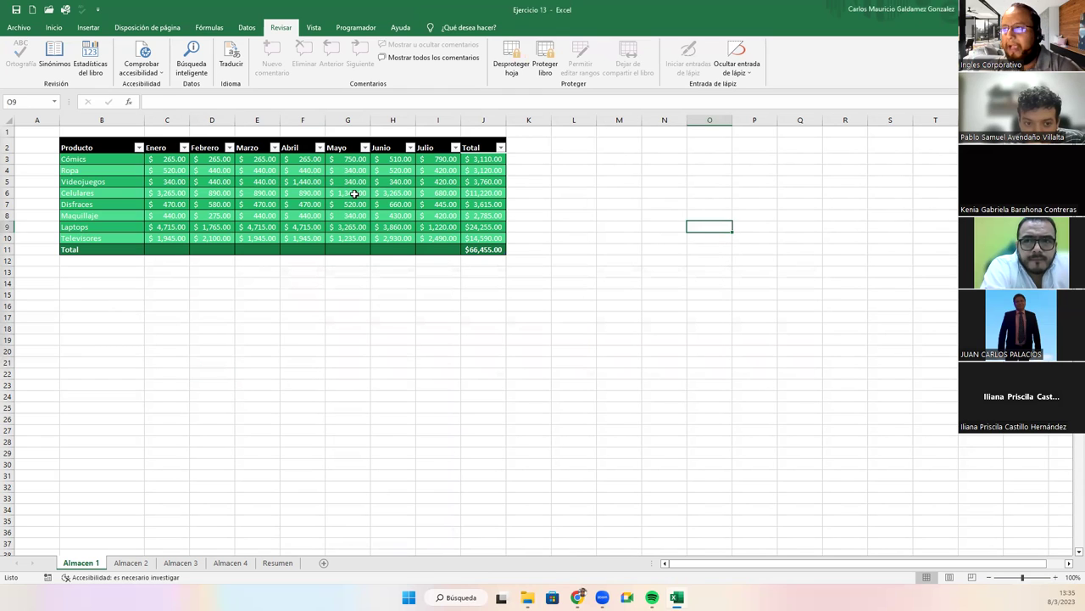
pyautogui.click(348, 193)
pyautogui.press('Delete')
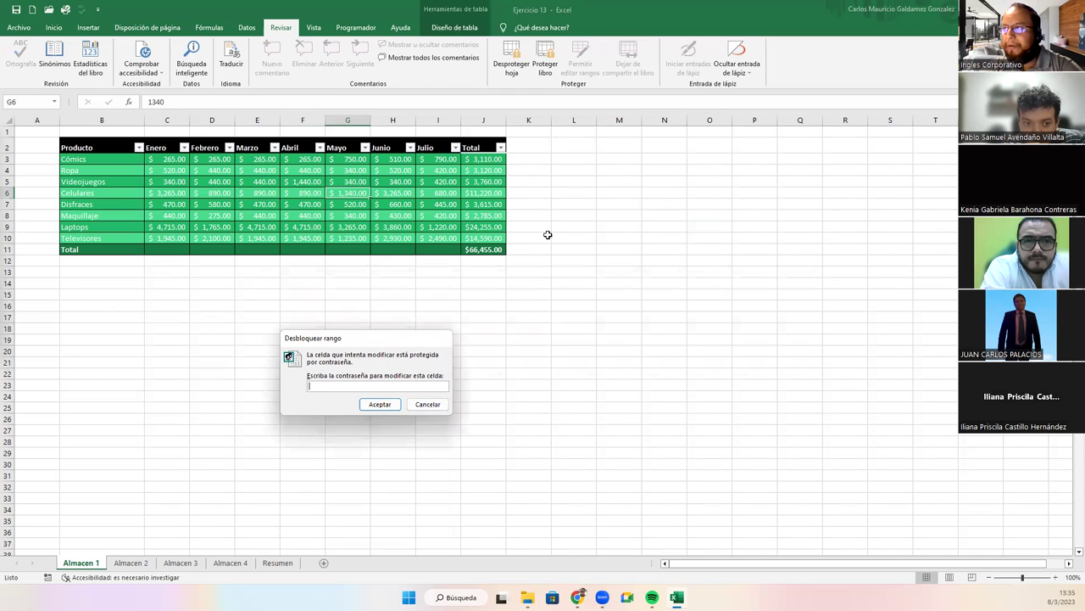
pyautogui.press('Escape')
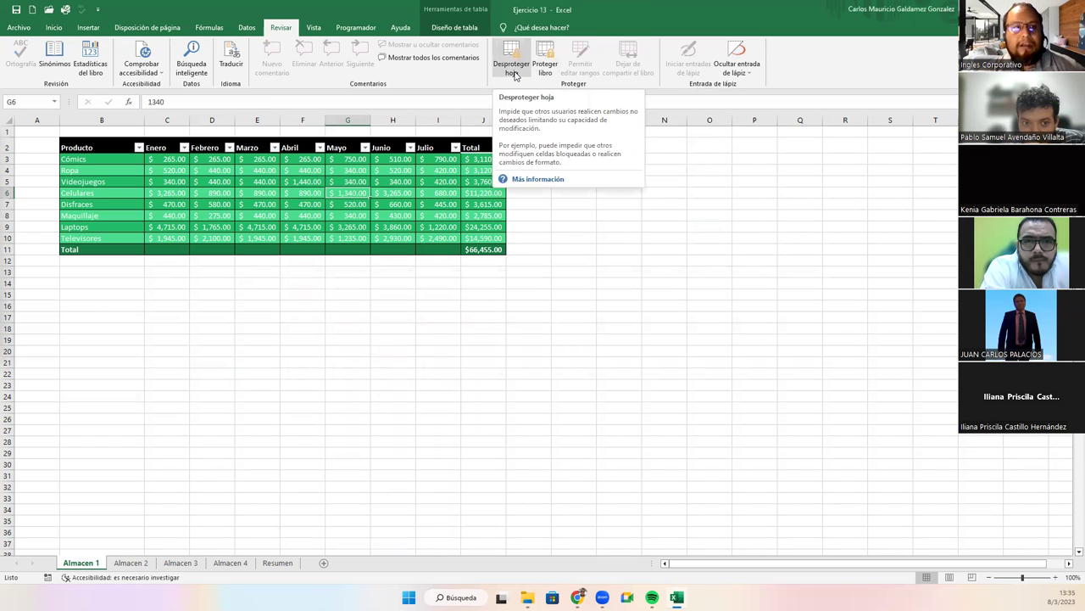
# - Enter the sheet password in Desproteger hoja, then select an empty cell below the table
pyautogui.click(513, 75)
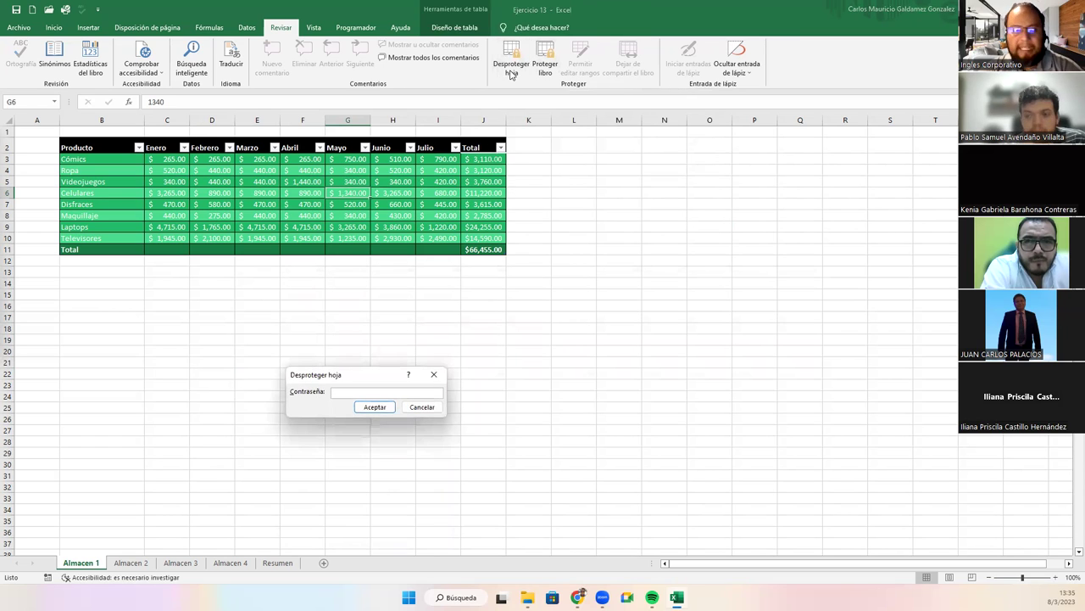
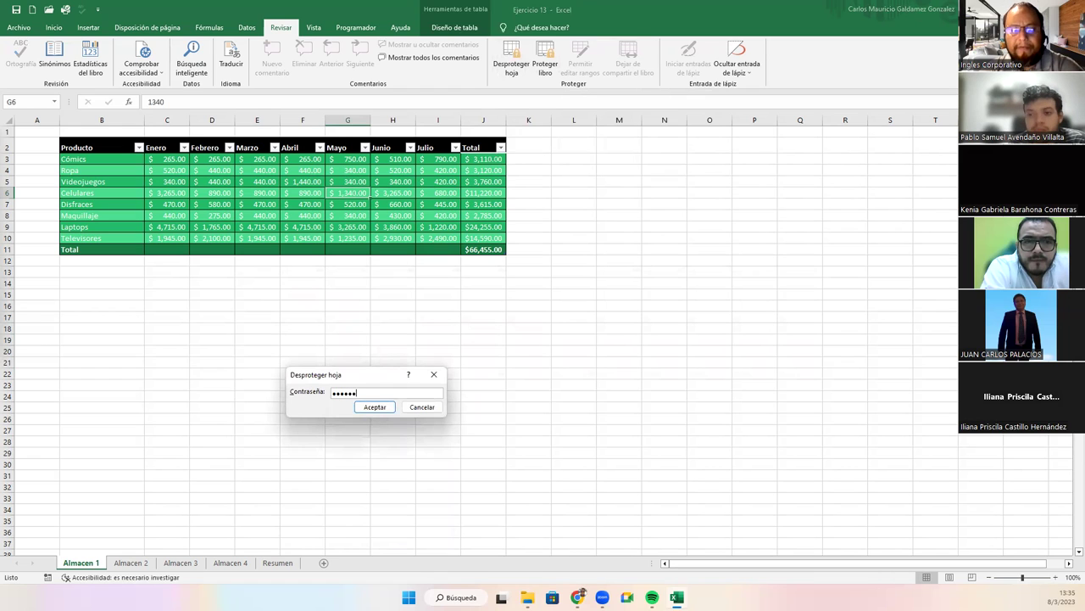
pyautogui.press('Return')
pyautogui.click(277, 315)
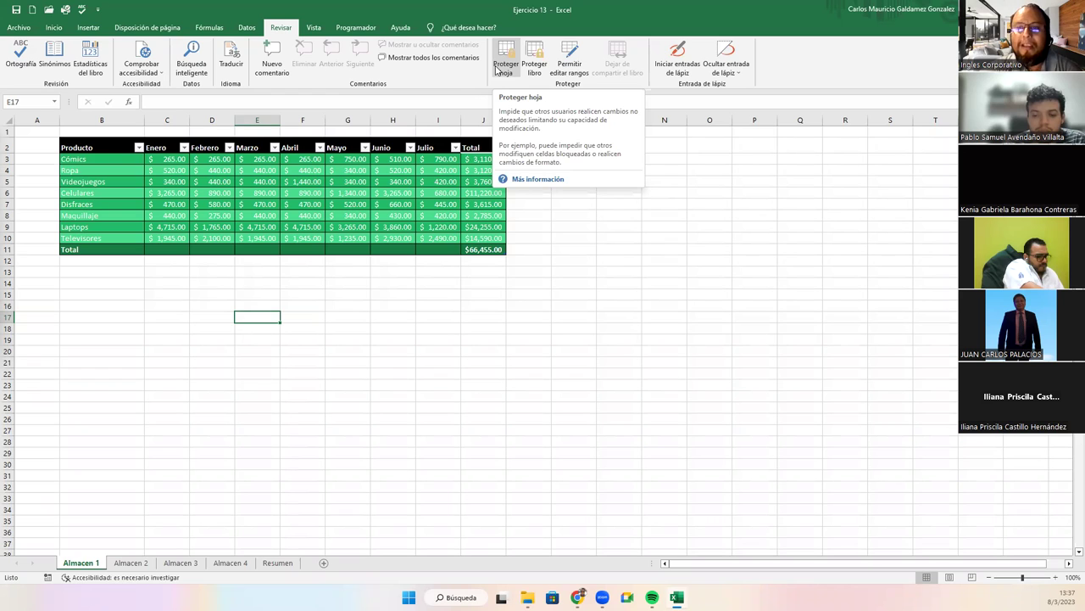
pyautogui.click(497, 69)
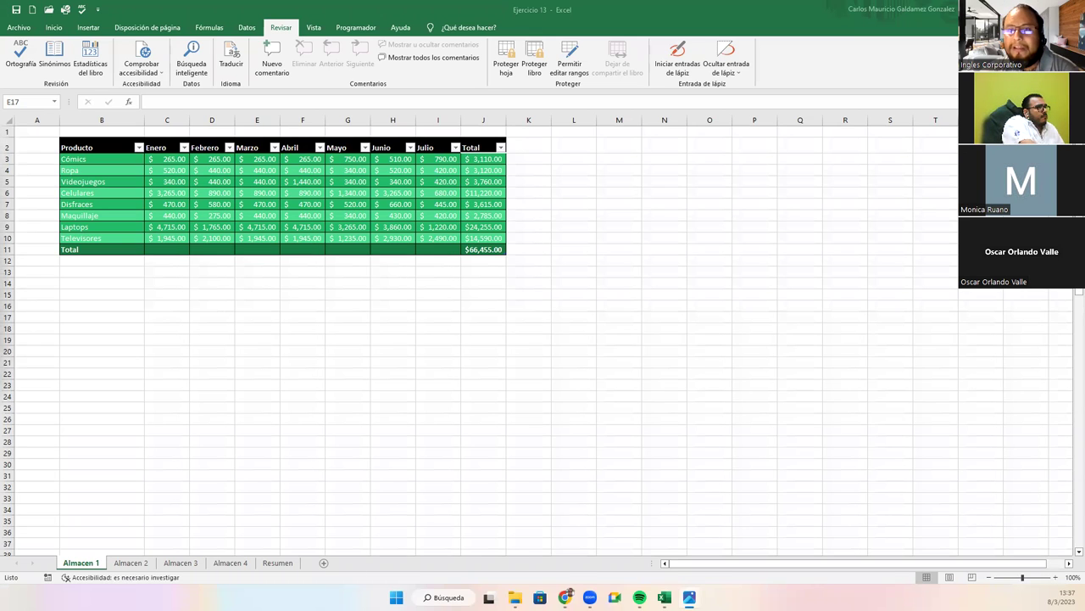
pyautogui.click(572, 68)
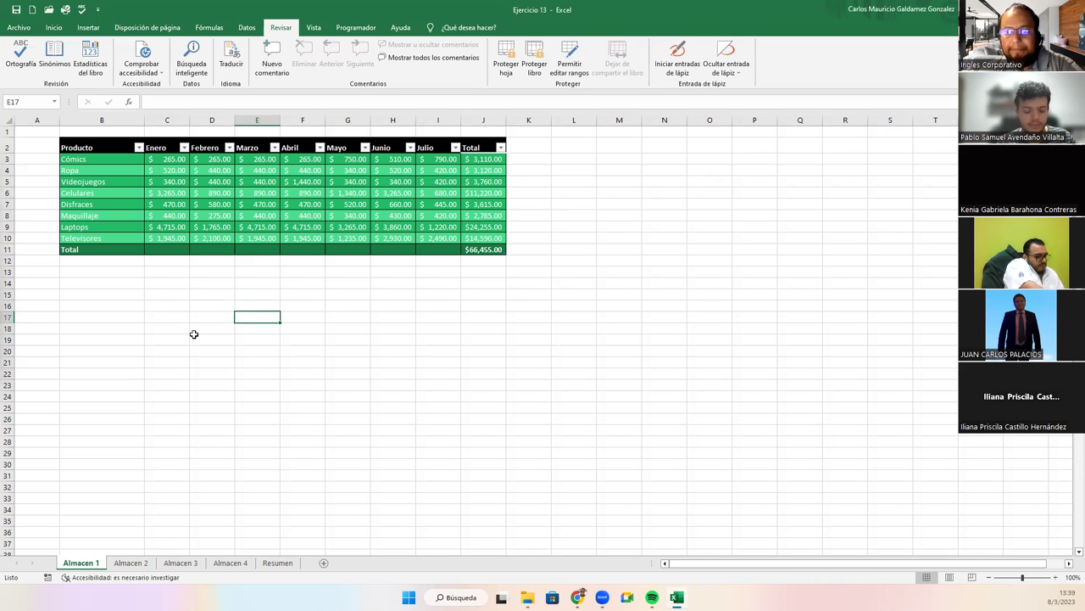
pyautogui.write('dfgfd')
pyautogui.press('Return')
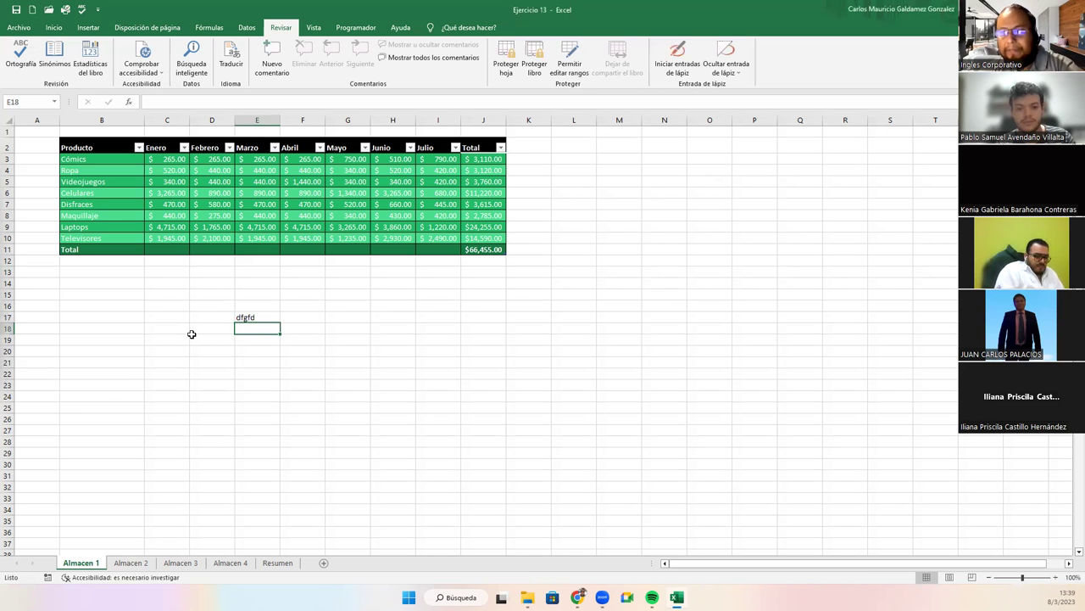
pyautogui.hotkey('ctrl', 'z')
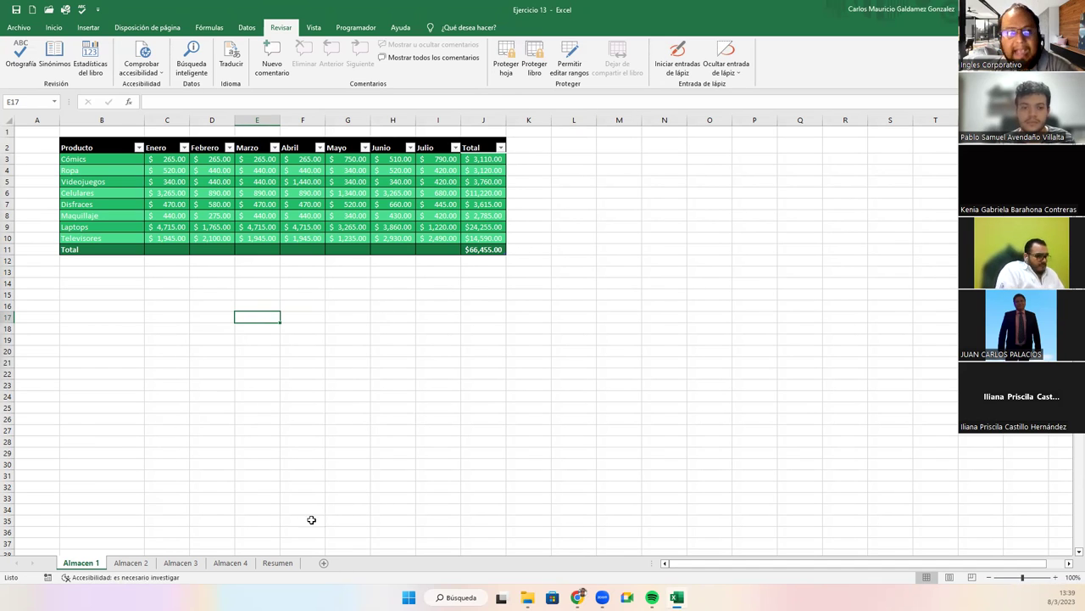
# - Insert two new blank sheets and move Hoja2 next to Almacen 1
pyautogui.click(323, 563)
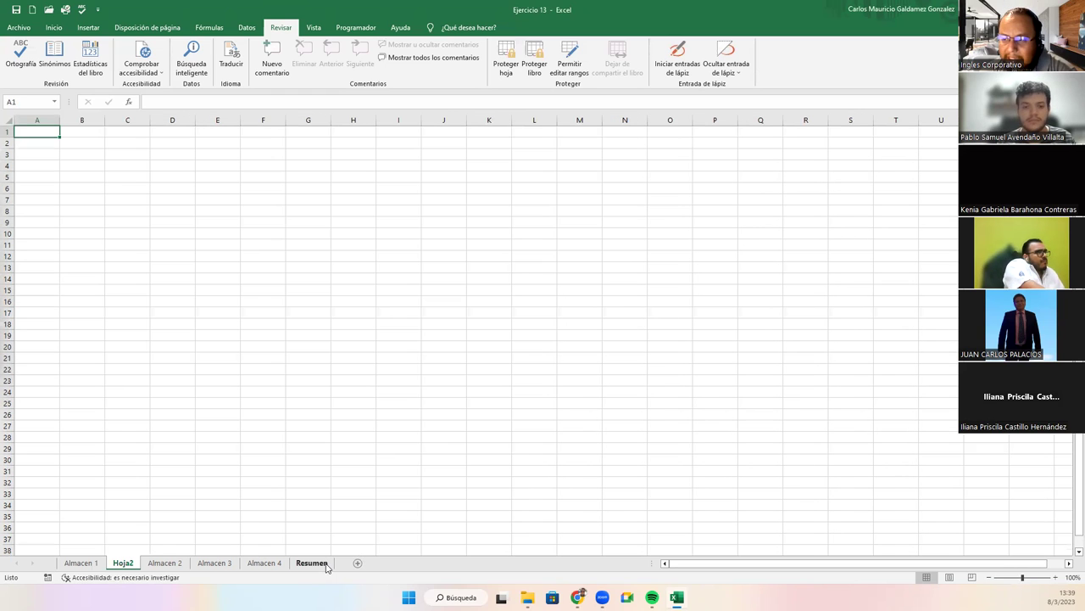
pyautogui.click(362, 566)
pyautogui.moveTo(123, 563); pyautogui.dragTo(131, 564)
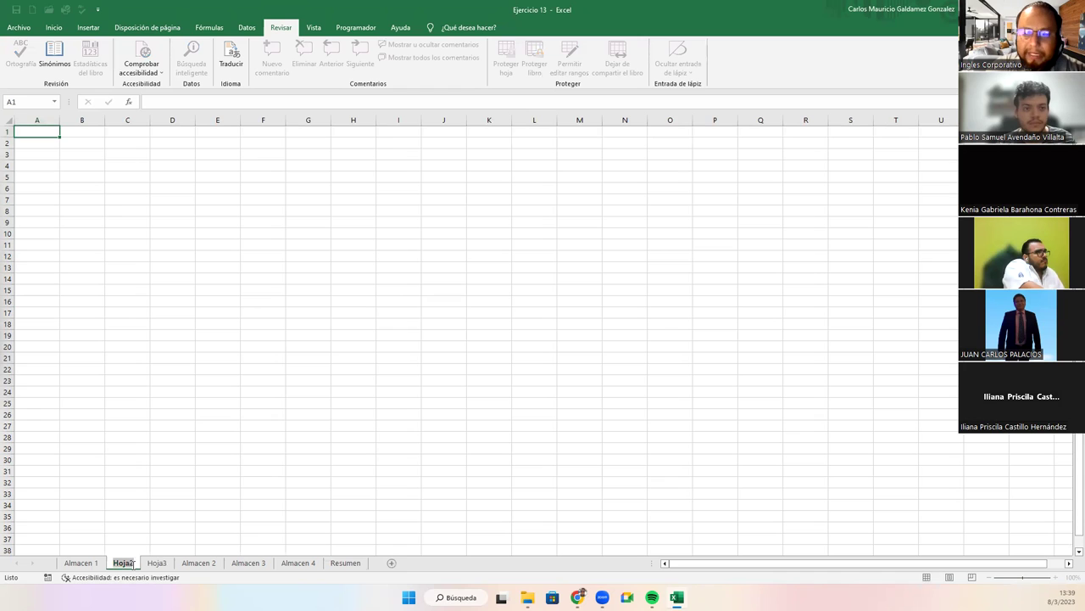
pyautogui.moveTo(124, 564); pyautogui.dragTo(140, 569)
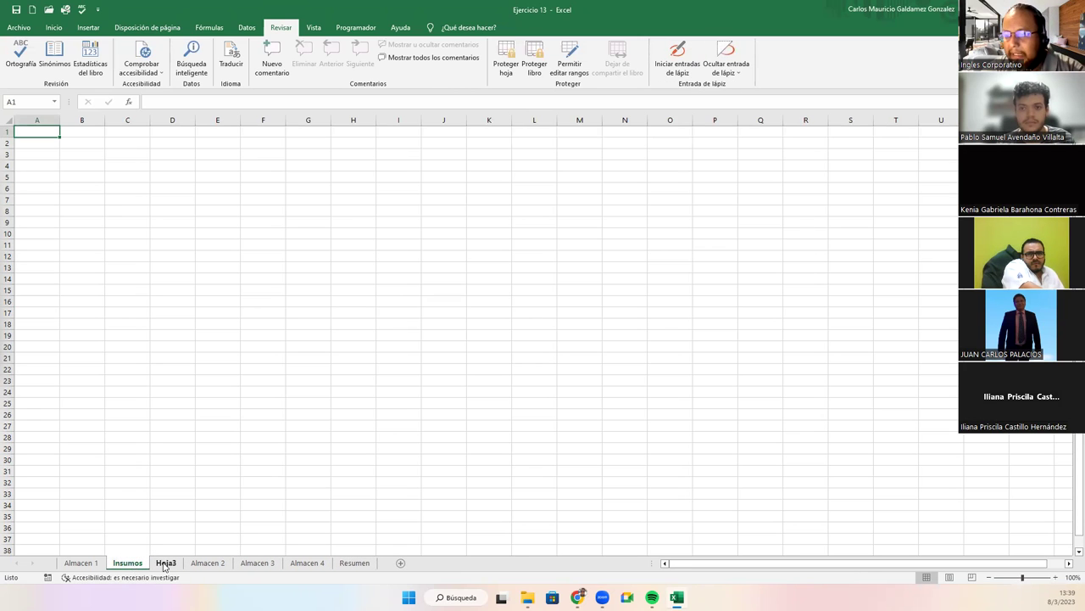
# - Rename Hoja3 to IN_EG and place Insumos and IN_EG after Resumen
pyautogui.click(165, 564)
pyautogui.write('IN_EG')
pyautogui.press('Return')
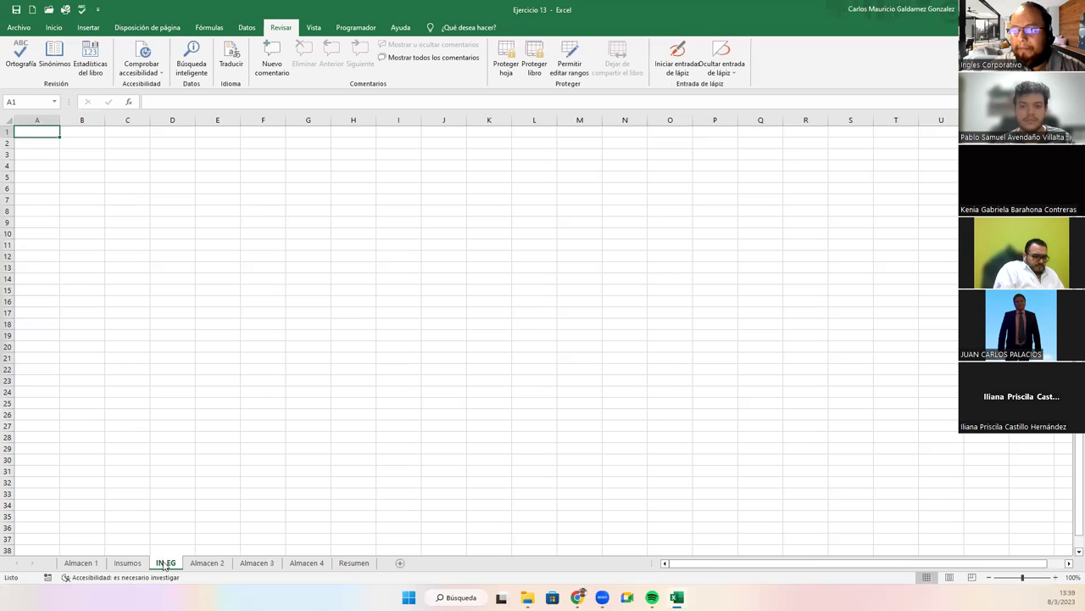
pyautogui.moveTo(290, 562); pyautogui.dragTo(380, 562)
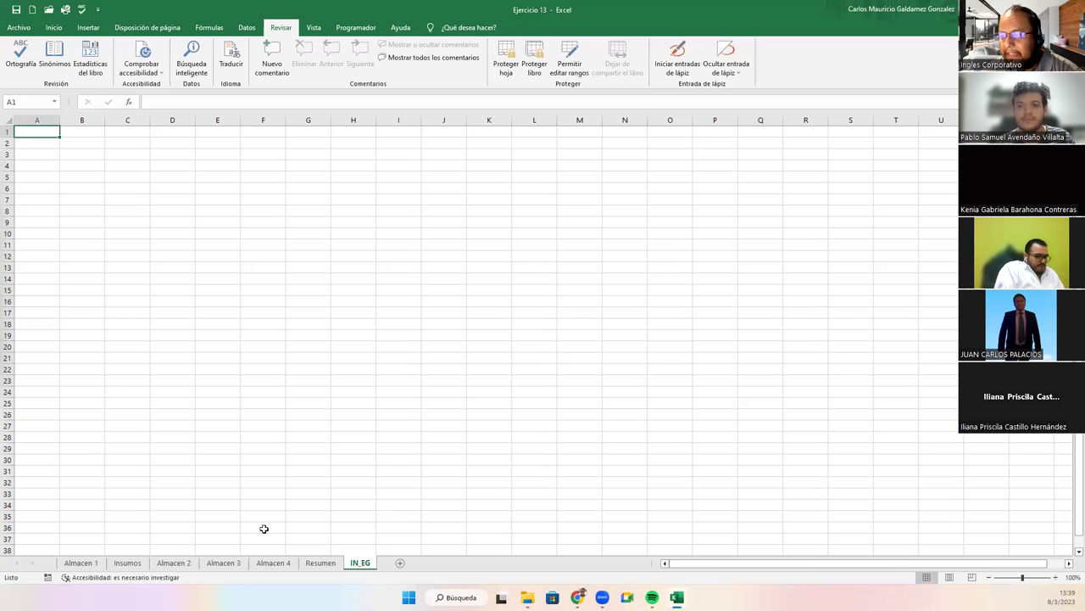
pyautogui.click(127, 562)
pyautogui.moveTo(341, 555); pyautogui.dragTo(346, 556)
pyautogui.click(82, 564)
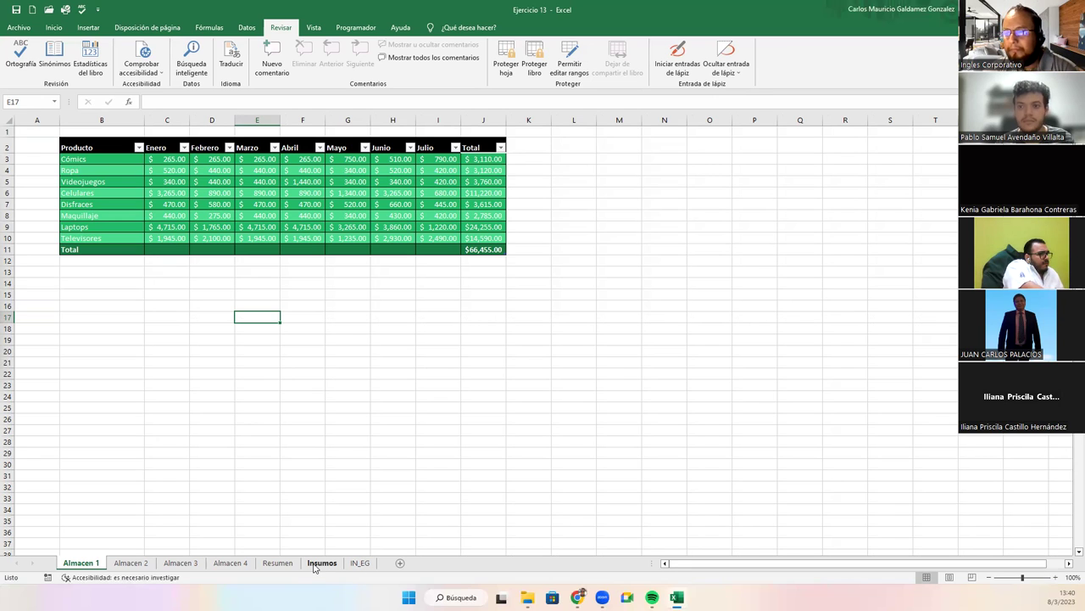
# - Visit the blank Insumos sheet, then return to the Almacen 1 monthly sales table
pyautogui.click(318, 563)
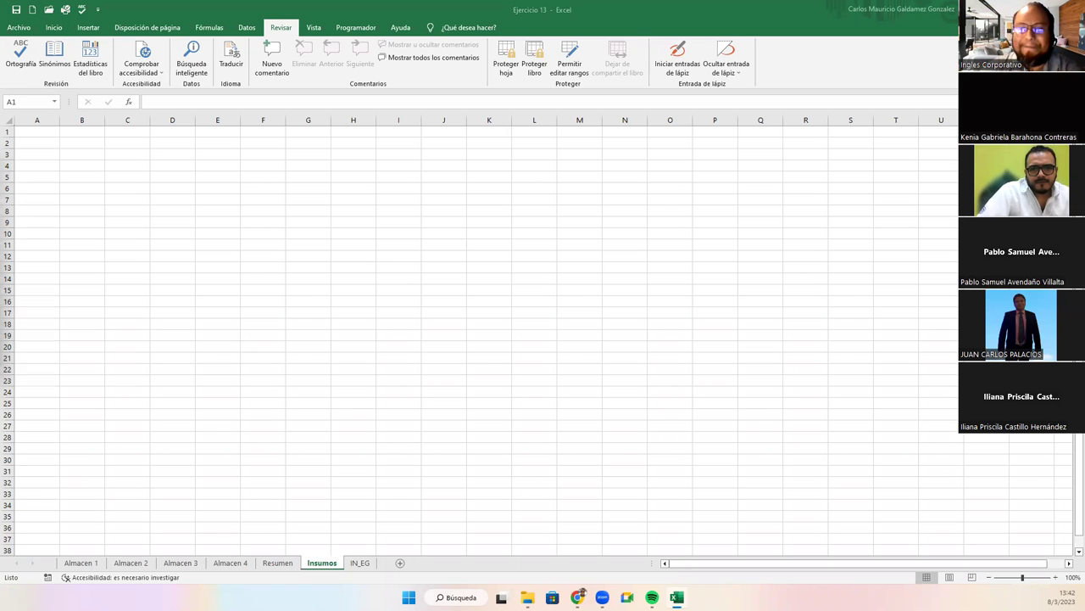
pyautogui.click(87, 564)
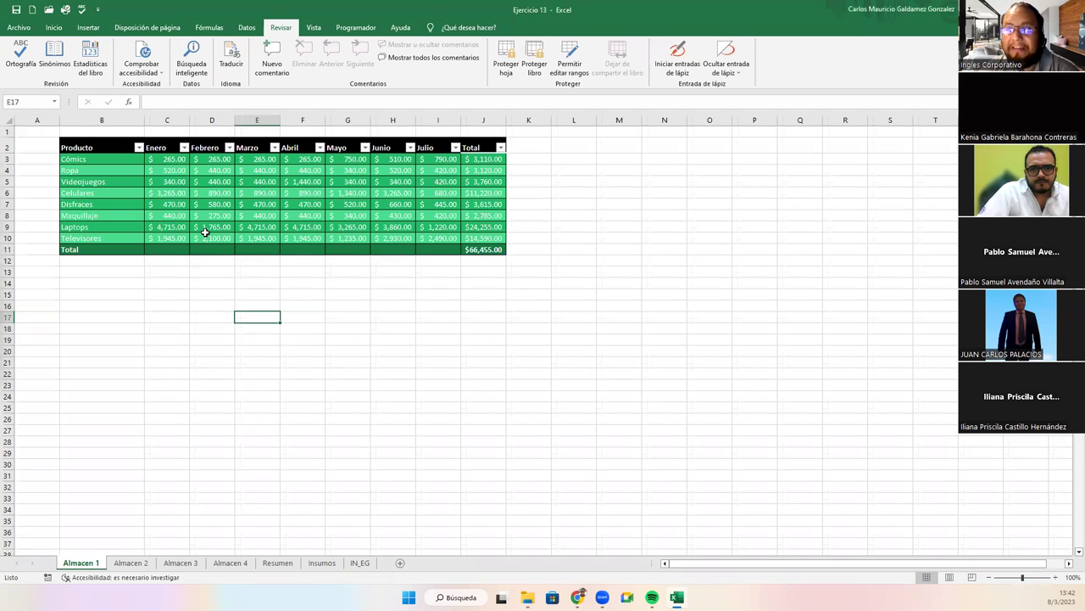
# - Select cell C11 in the Total row and bring up Proteger libro's structure protection dialog
pyautogui.click(206, 236)
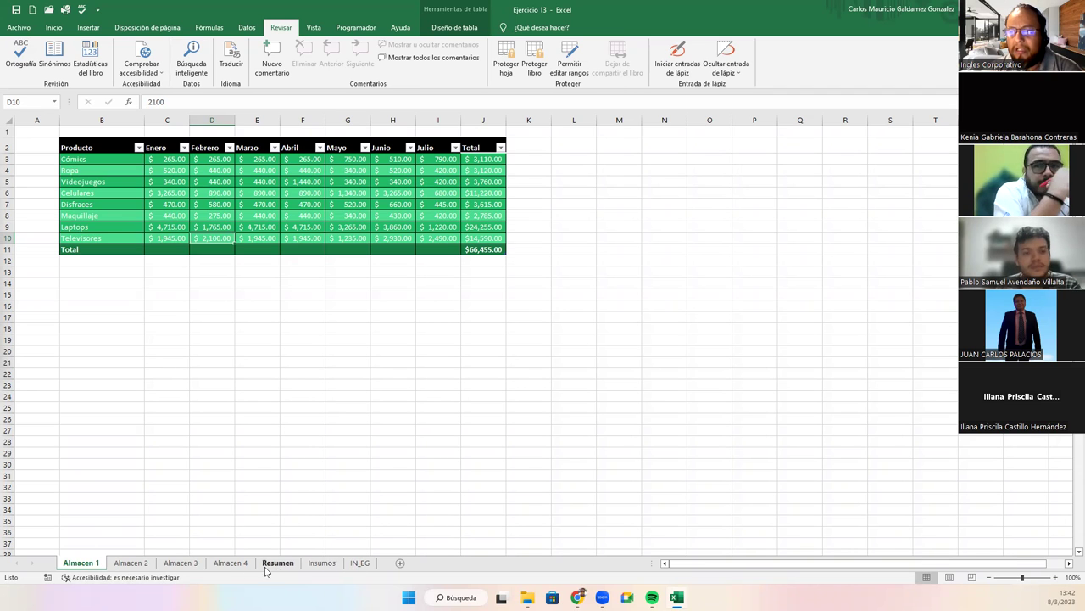
pyautogui.click(189, 250)
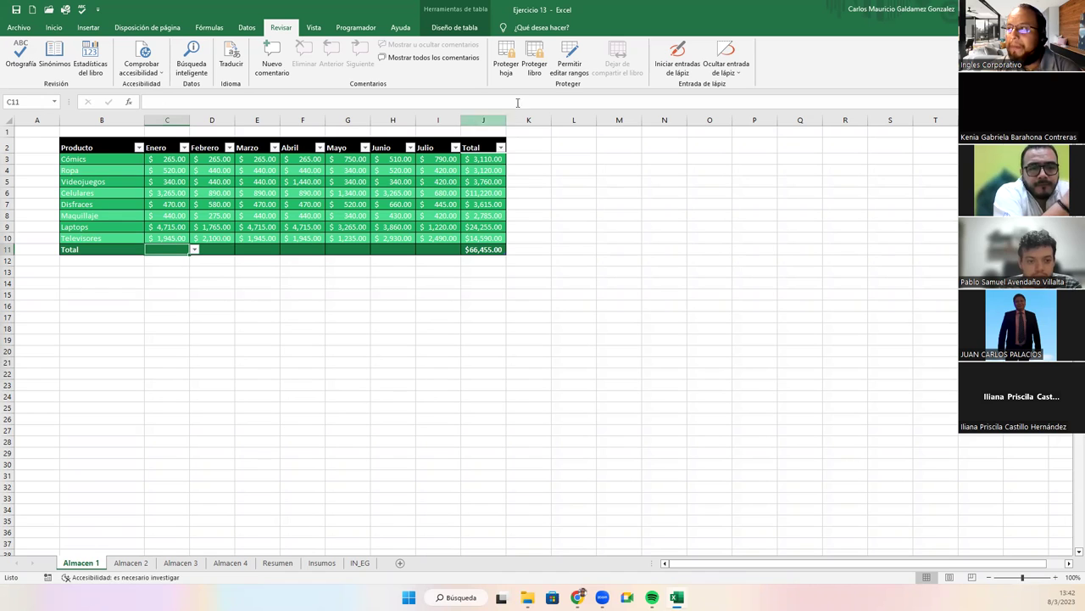
pyautogui.click(536, 66)
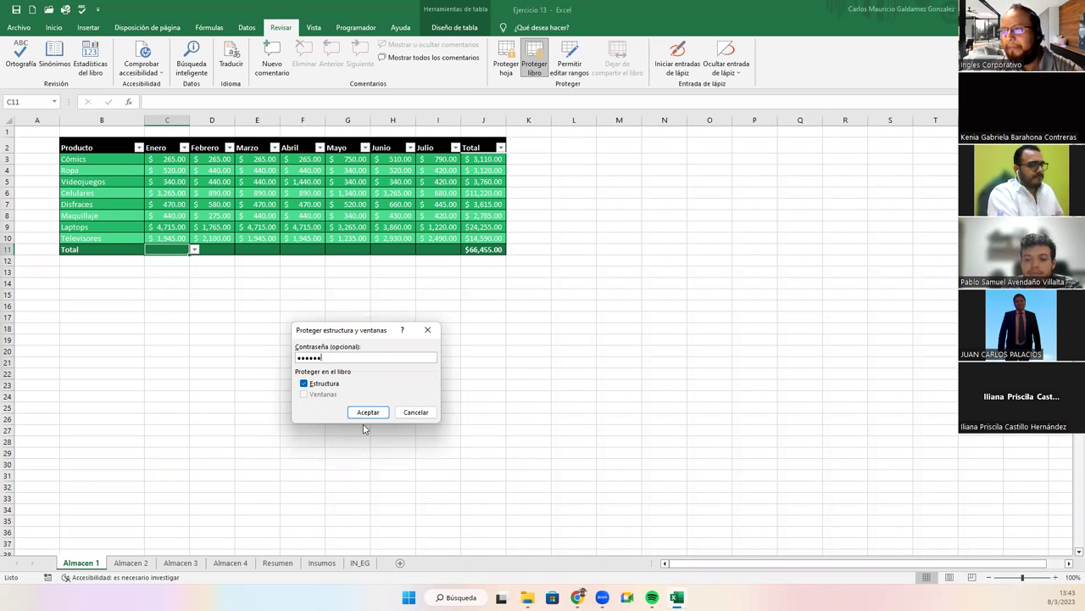
# - Submit and confirm the workbook structure password, then select cell E24
pyautogui.click(364, 412)
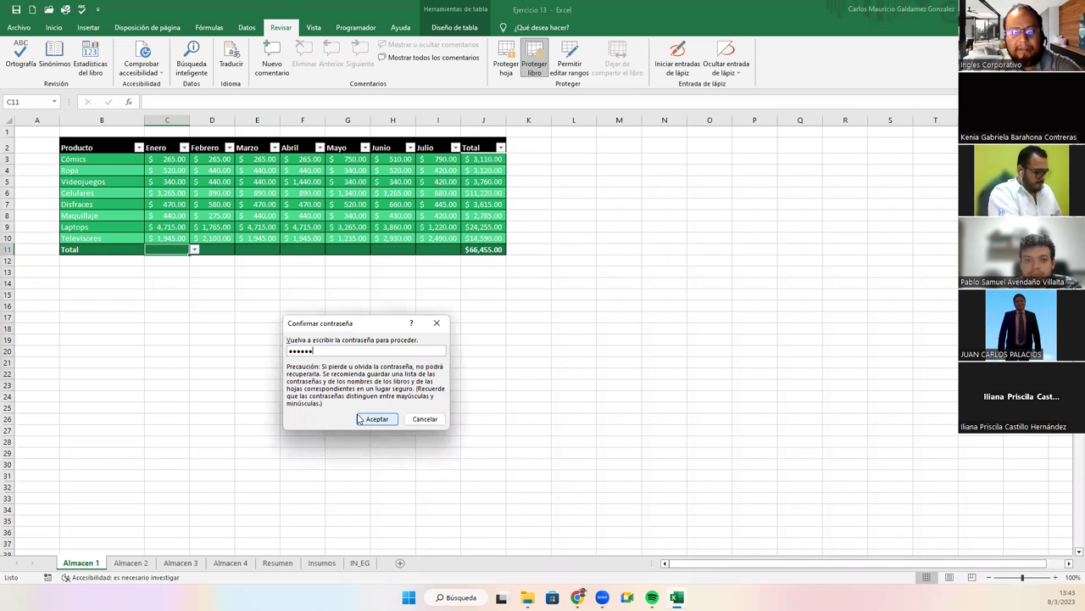
pyautogui.click(359, 418)
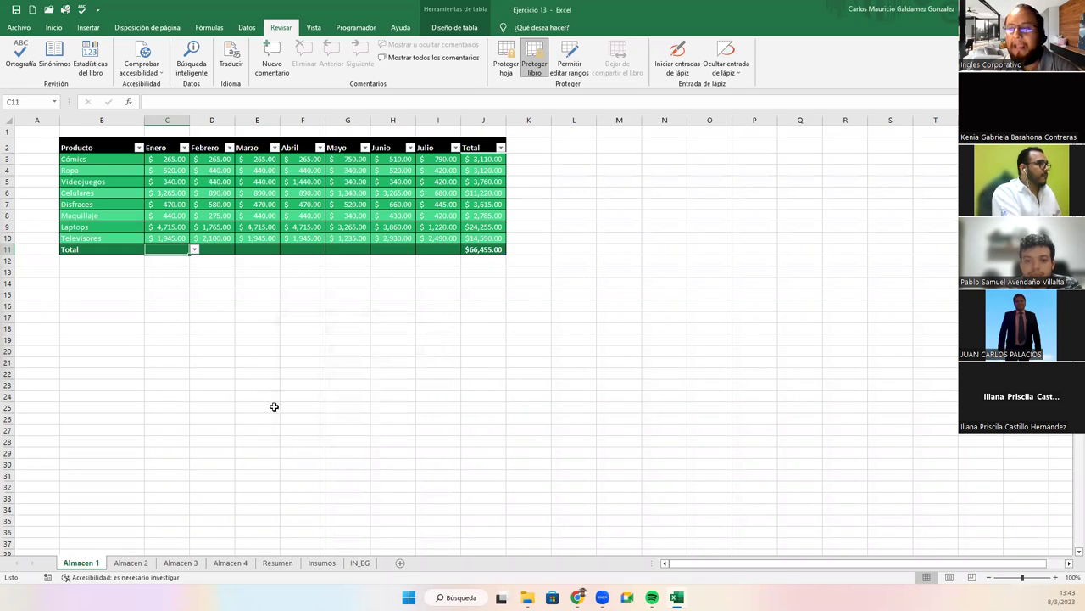
pyautogui.click(270, 397)
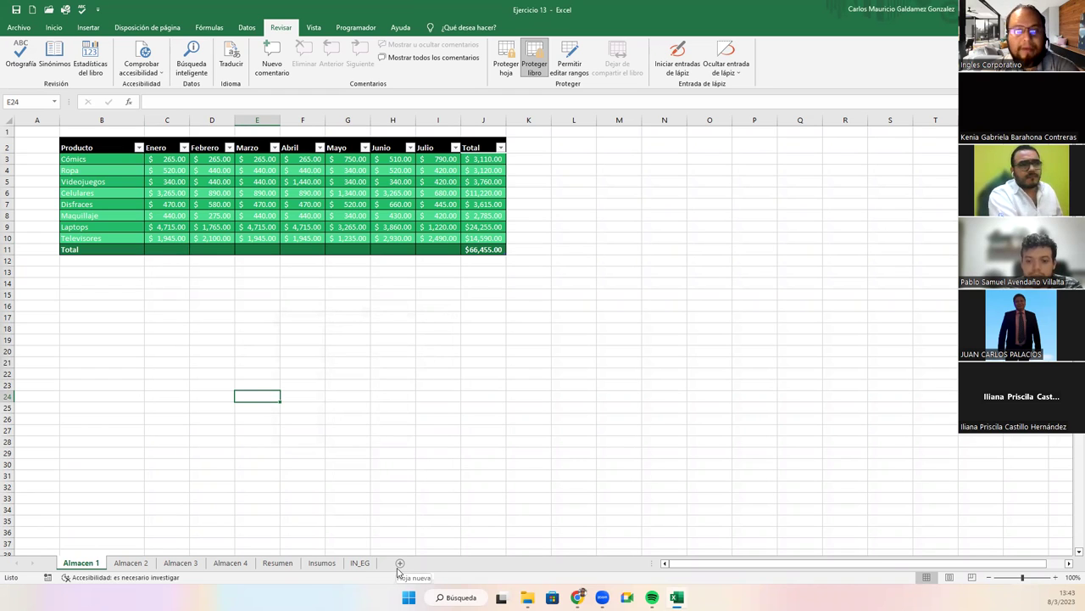
pyautogui.rightClick(277, 562)
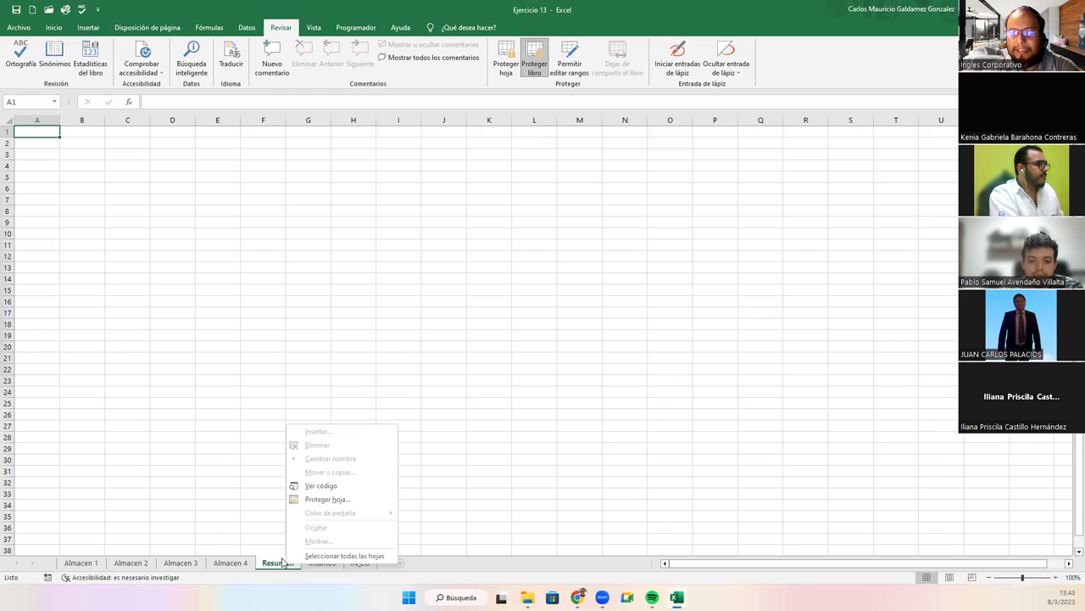
pyautogui.click(365, 557)
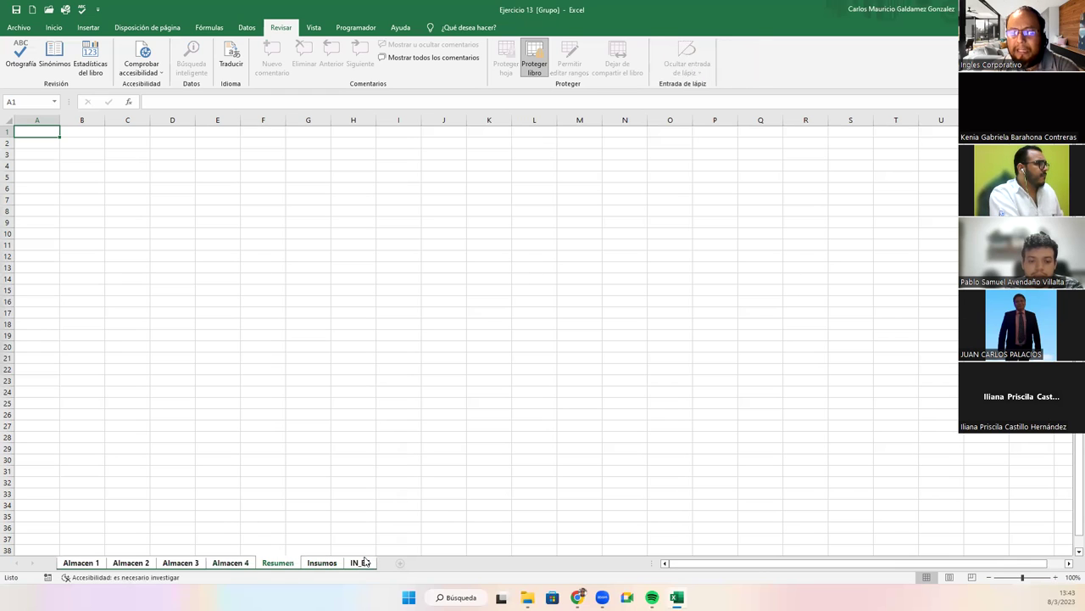
pyautogui.click(72, 568)
pyautogui.click(118, 563)
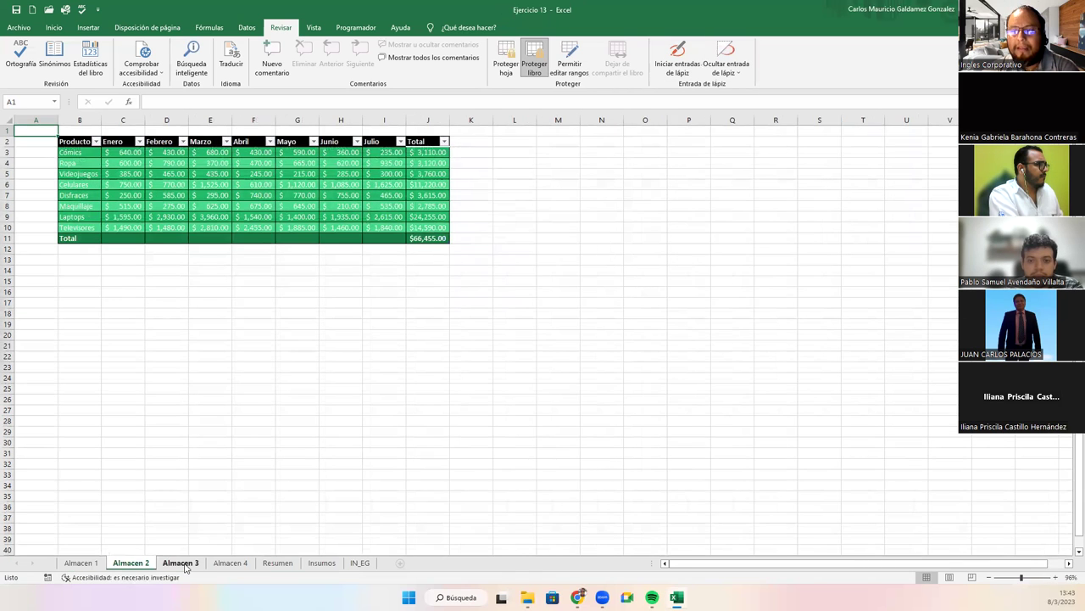
pyautogui.click(180, 564)
pyautogui.click(229, 564)
pyautogui.click(277, 564)
pyautogui.click(313, 564)
pyautogui.click(359, 564)
pyautogui.click(81, 564)
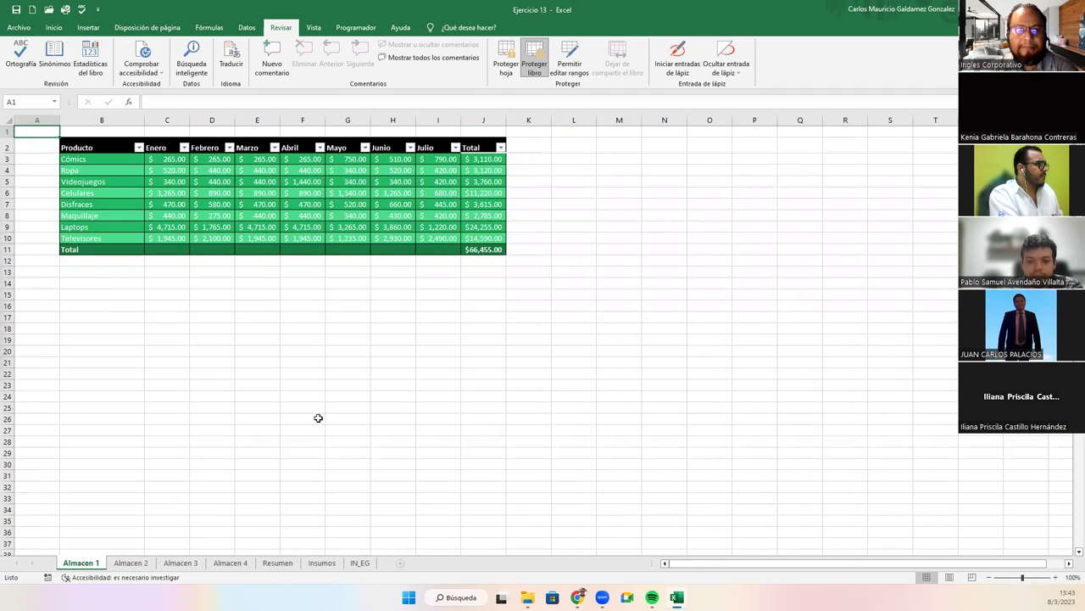
pyautogui.click(215, 219)
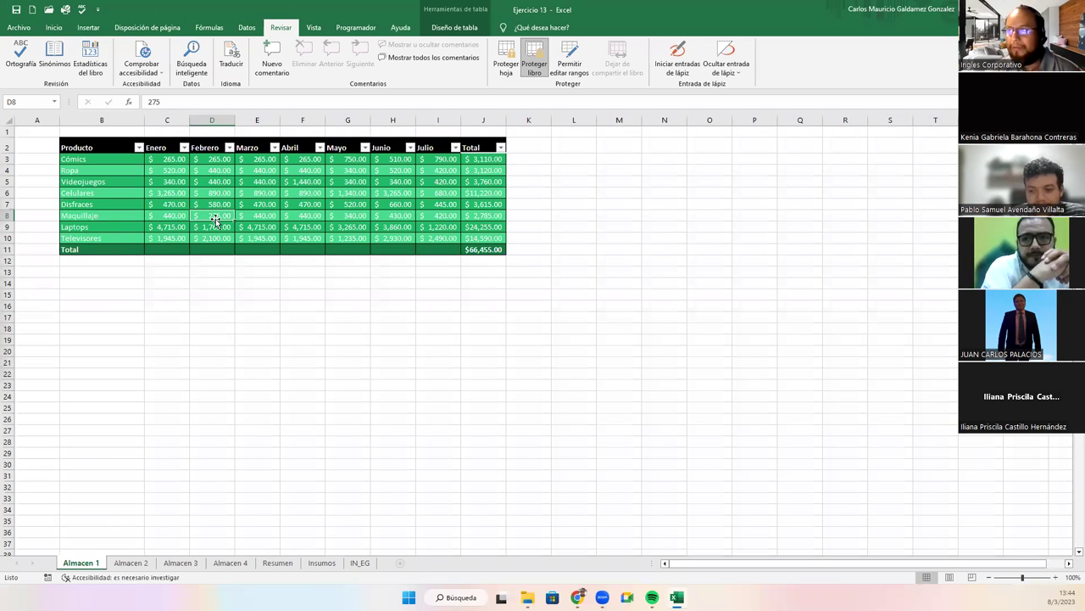
# - Split Almacen 1 into four panes, arrange the windows Vertical, and copy cell D8
pyautogui.click(312, 28)
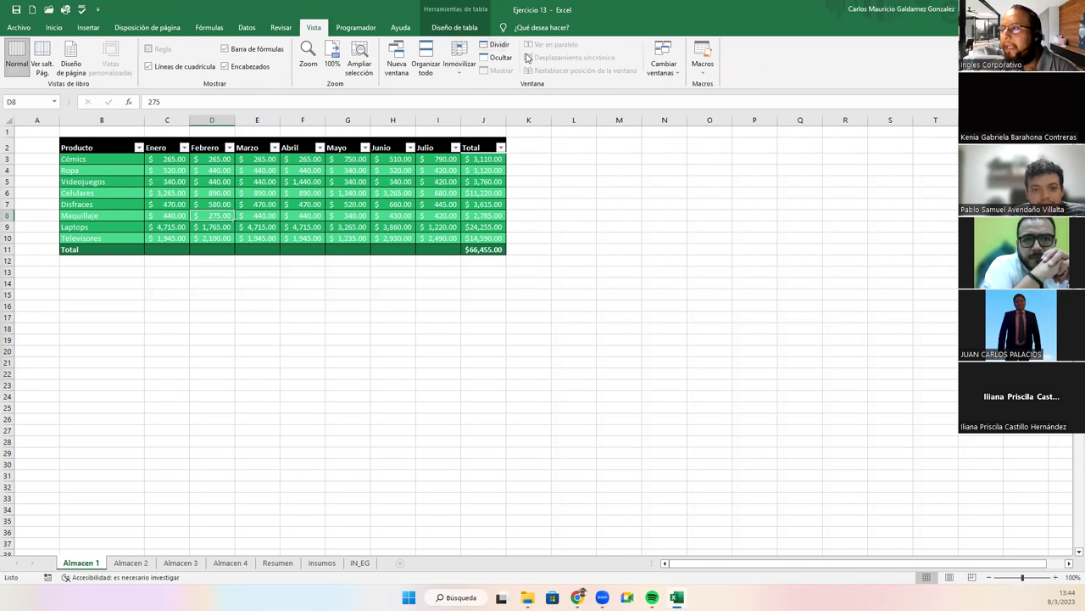
pyautogui.click(498, 45)
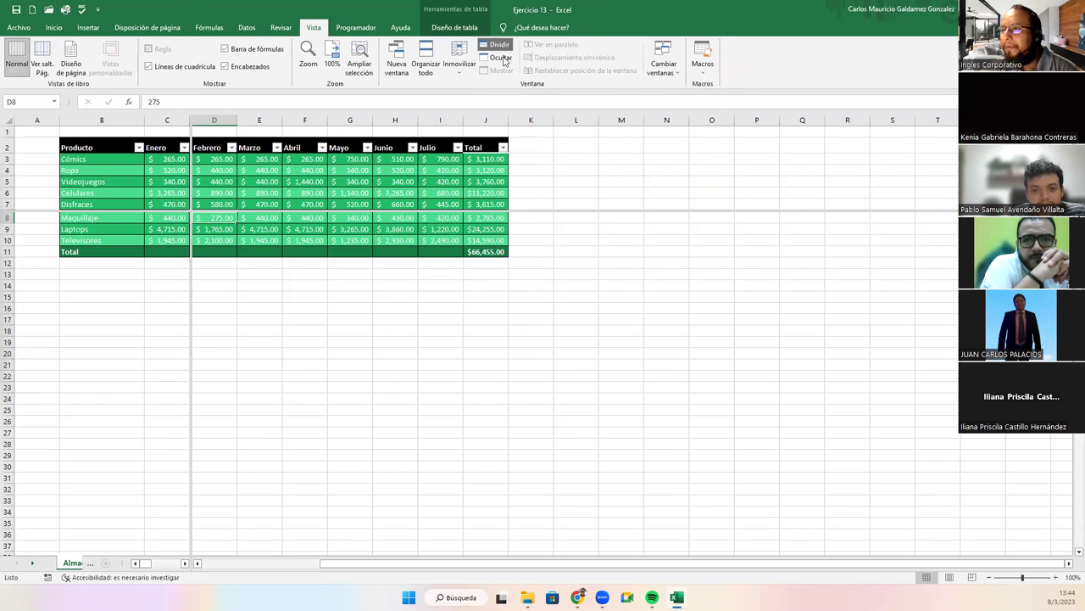
pyautogui.click(426, 66)
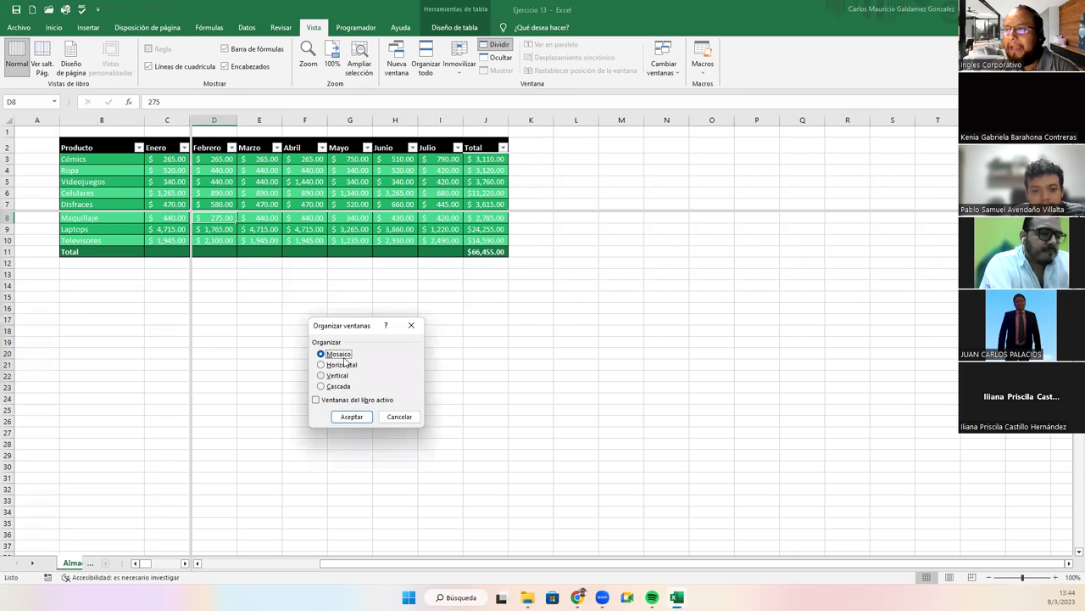
pyautogui.click(339, 365)
pyautogui.click(337, 375)
pyautogui.click(351, 416)
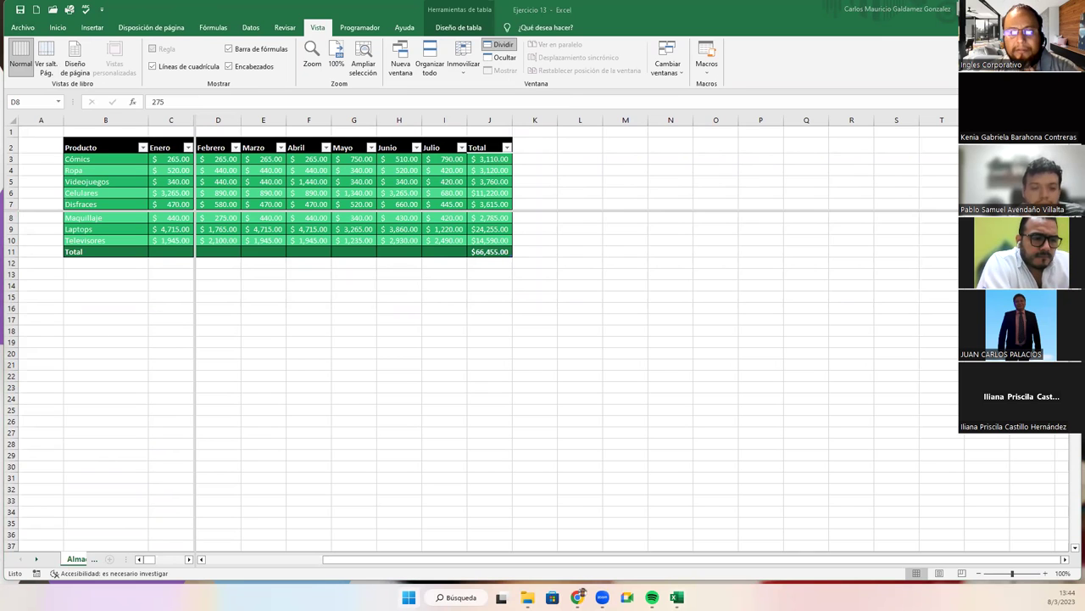
pyautogui.hotkey('ctrl', 'c')
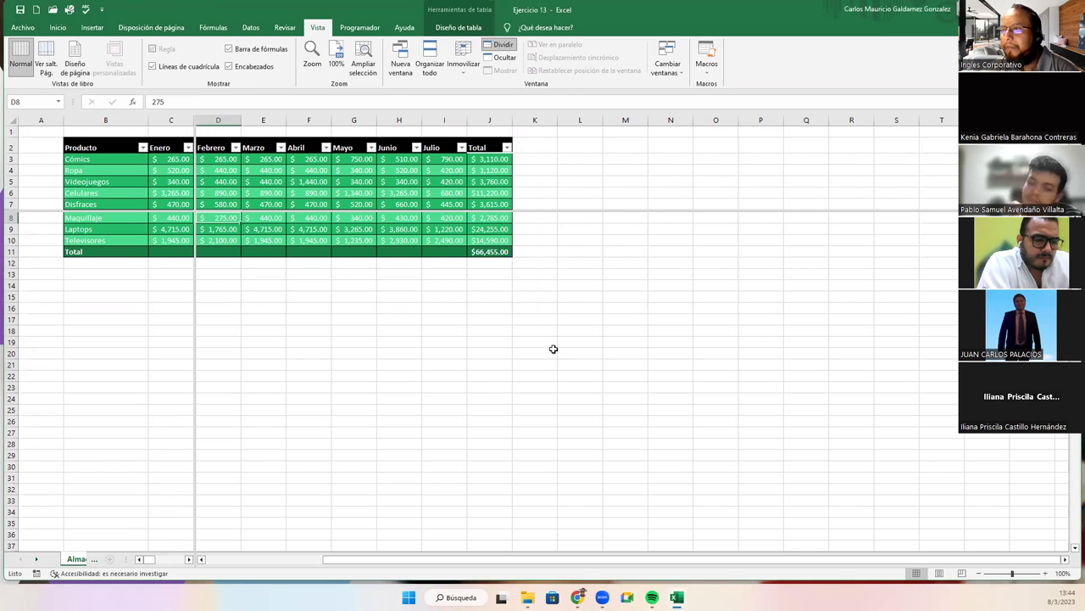
# - Remove the split and rearrange the workbook windows, first Vertical, then tiled
pyautogui.click(500, 47)
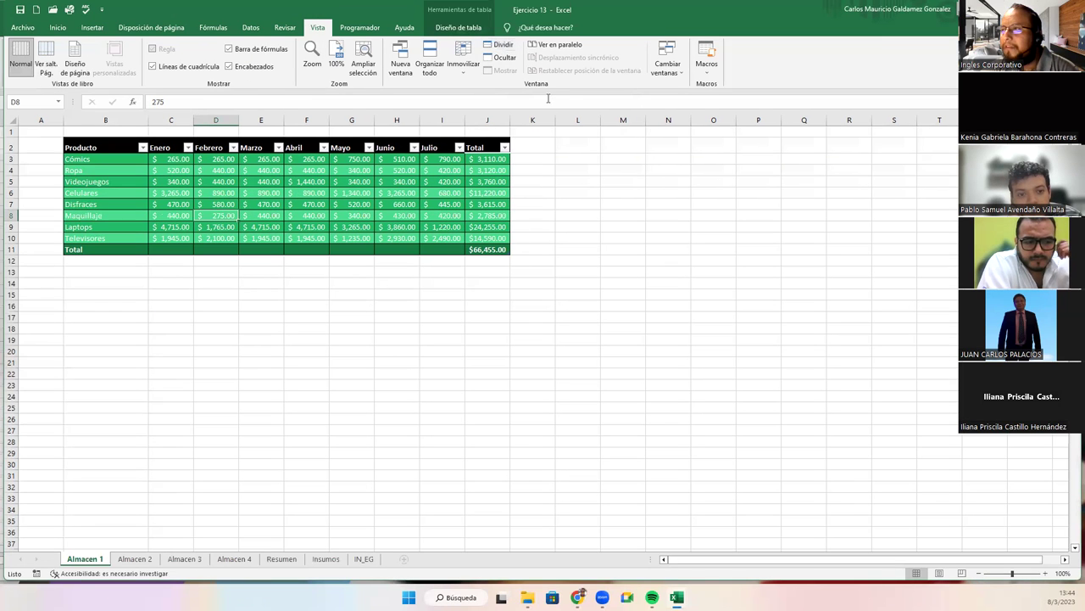
pyautogui.click(440, 68)
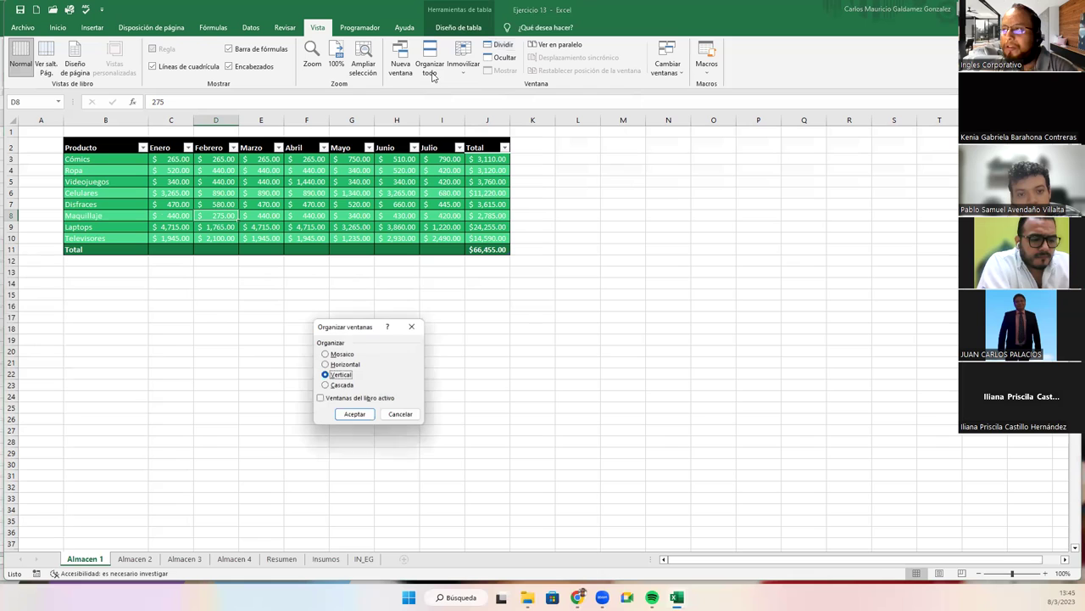
pyautogui.click(356, 416)
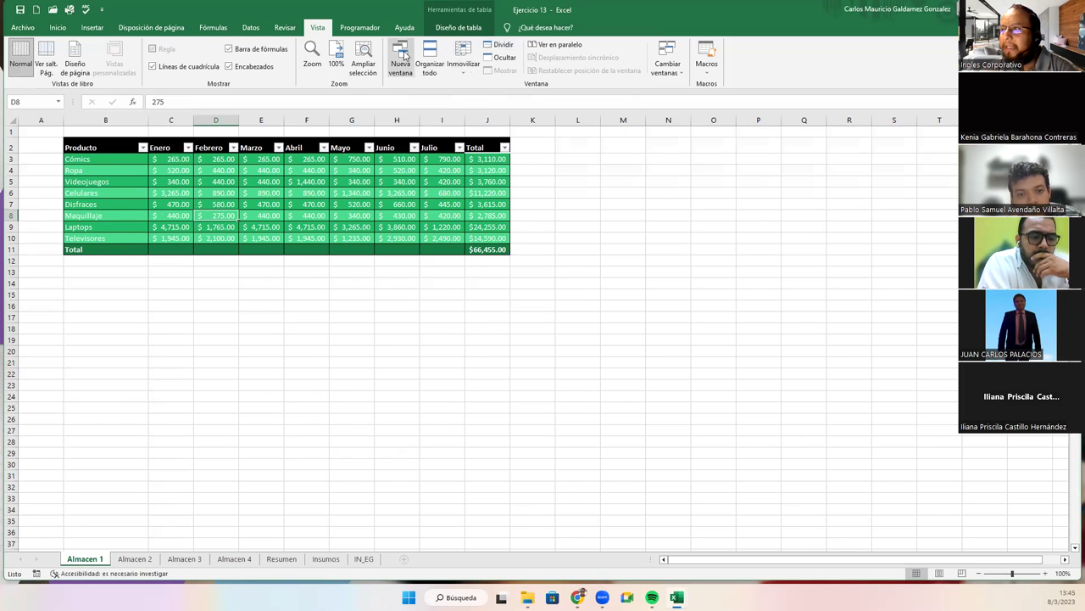
pyautogui.click(430, 59)
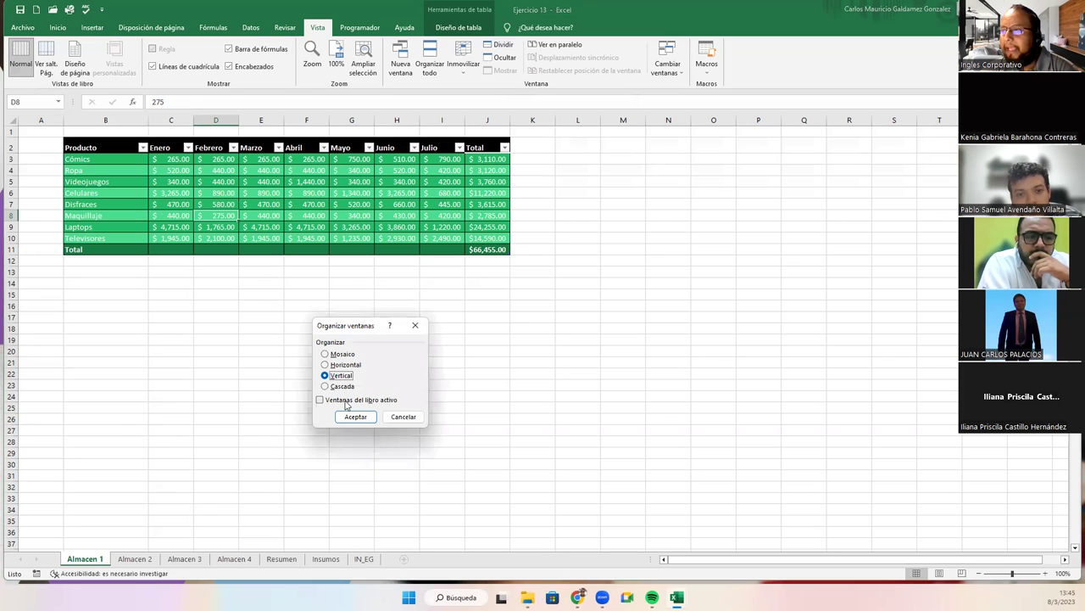
pyautogui.click(336, 355)
pyautogui.click(355, 417)
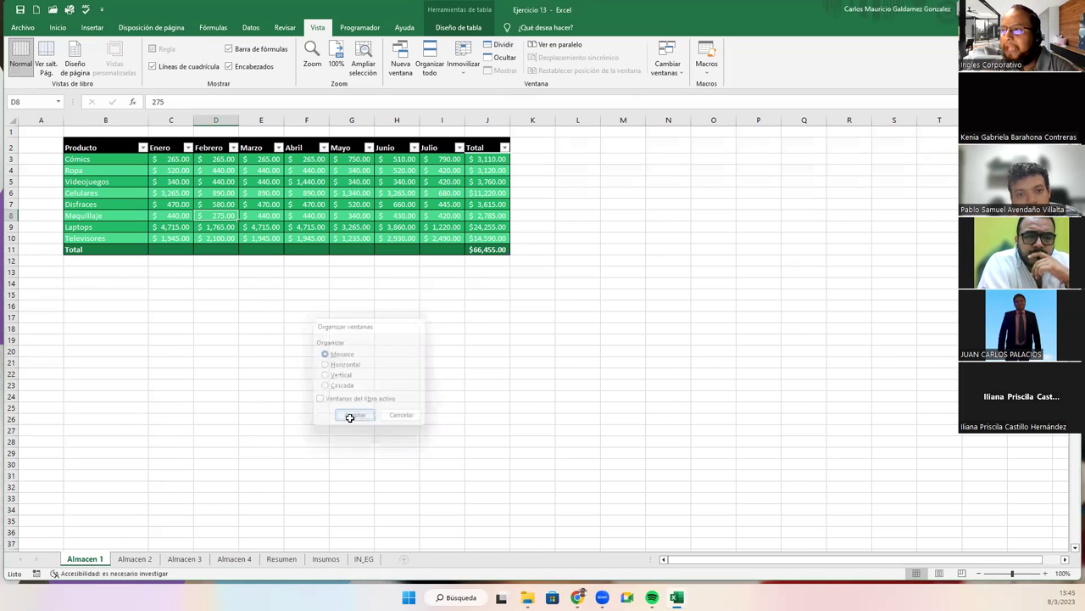
# - Toggle the four-pane split on and off, then restore and reposition the Excel window
pyautogui.click(500, 47)
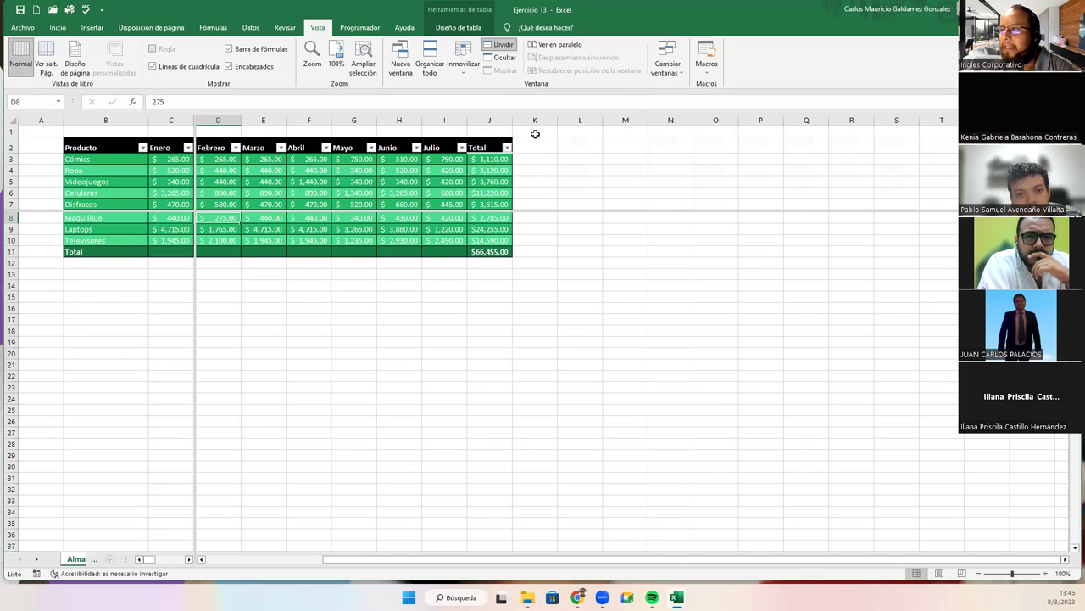
pyautogui.click(500, 45)
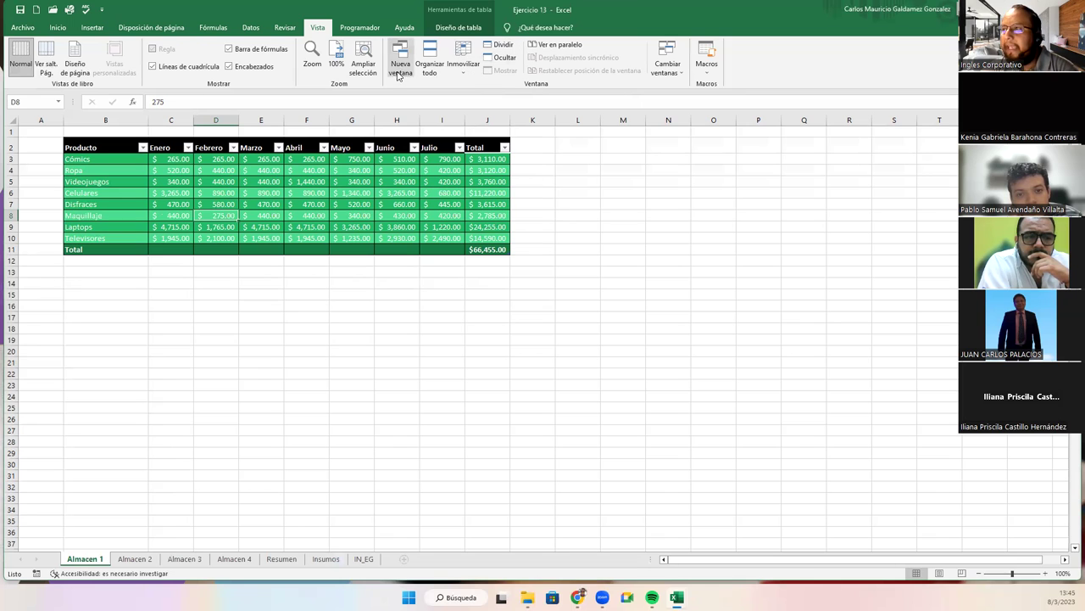
pyautogui.doubleClick(393, 10)
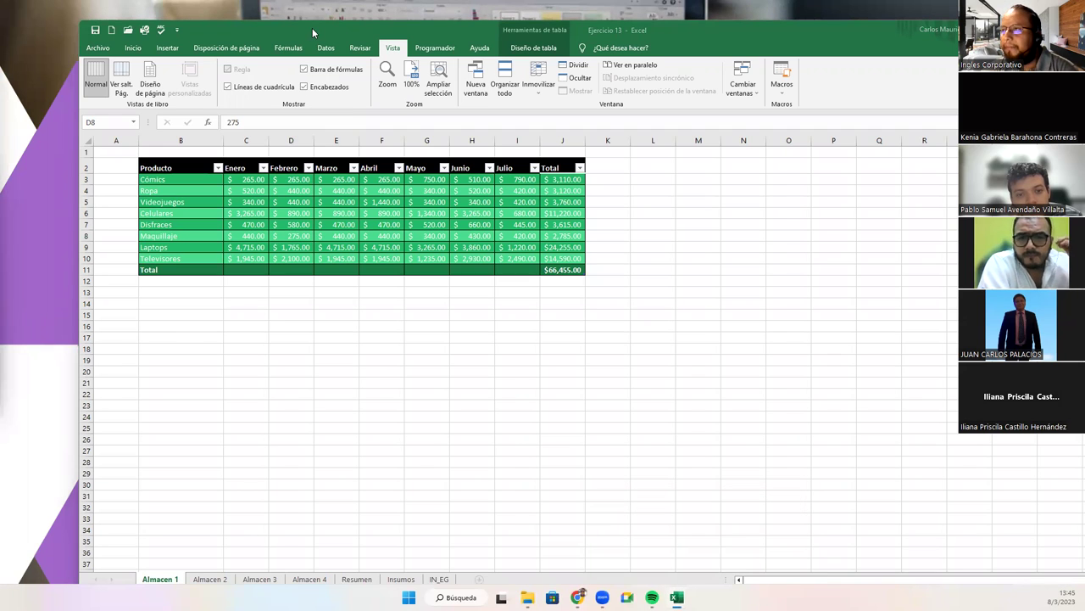
pyautogui.moveTo(312, 28); pyautogui.dragTo(293, 44)
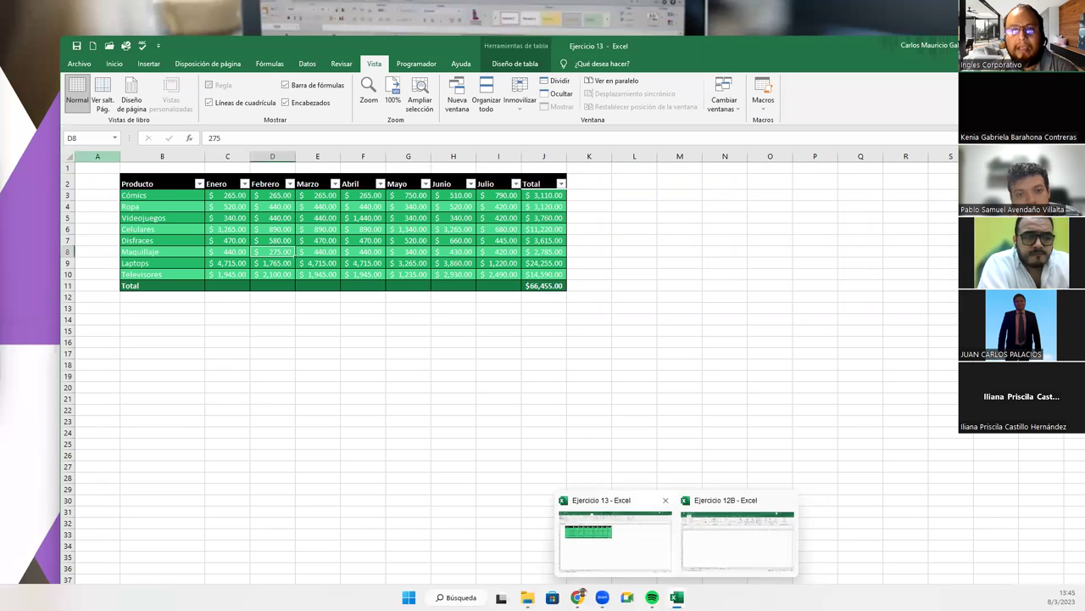
pyautogui.press('F11')
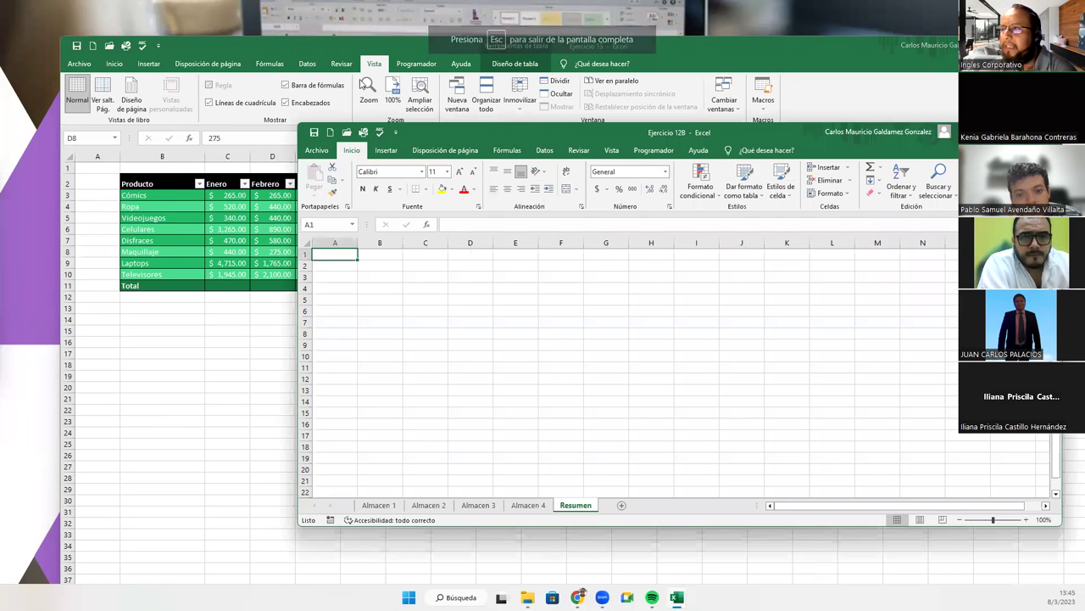
# - Bring Ejercicio 13 to the front and arrange both open workbooks side by side
pyautogui.click(372, 48)
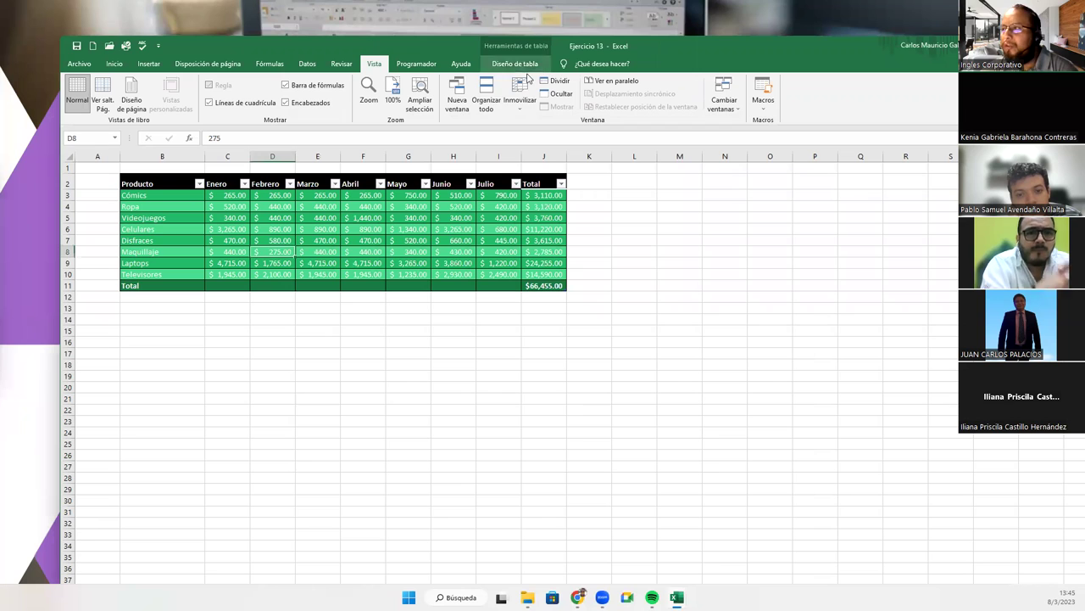
pyautogui.click(486, 93)
pyautogui.click(413, 454)
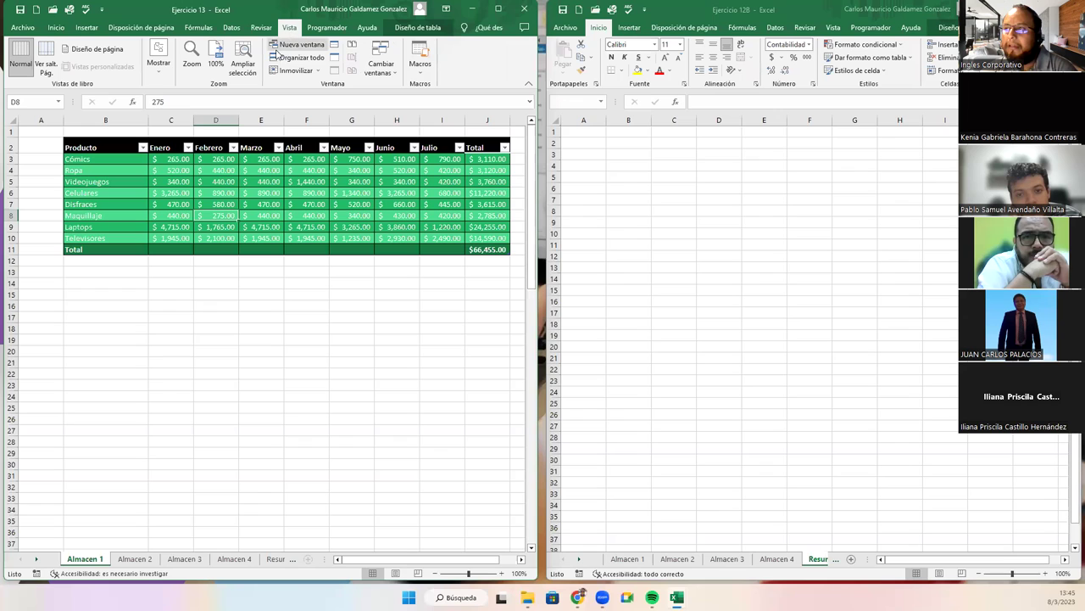
pyautogui.click(377, 68)
pyautogui.click(378, 75)
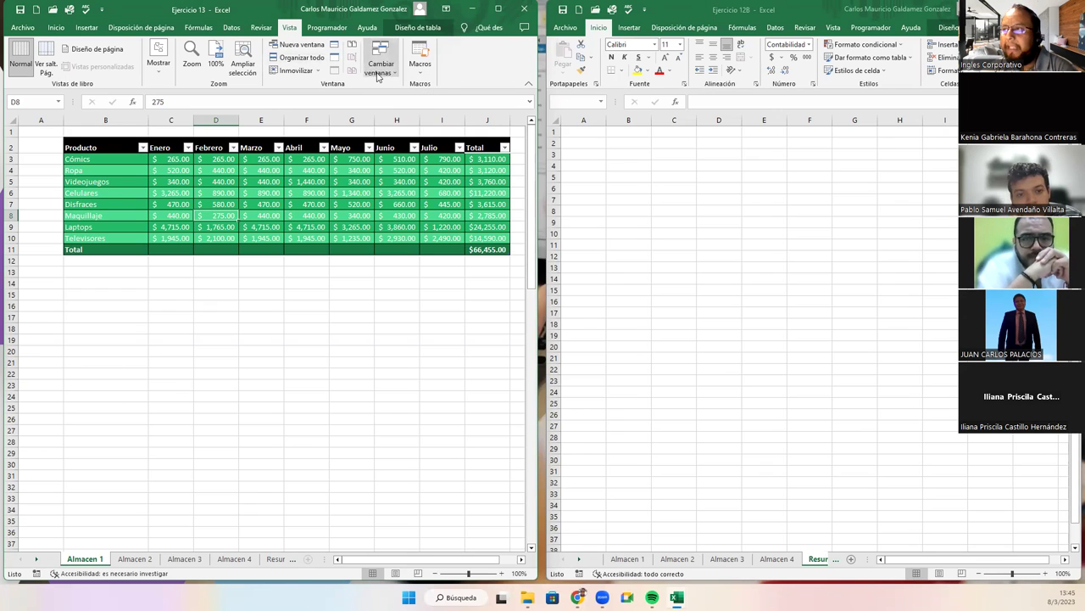
pyautogui.click(288, 315)
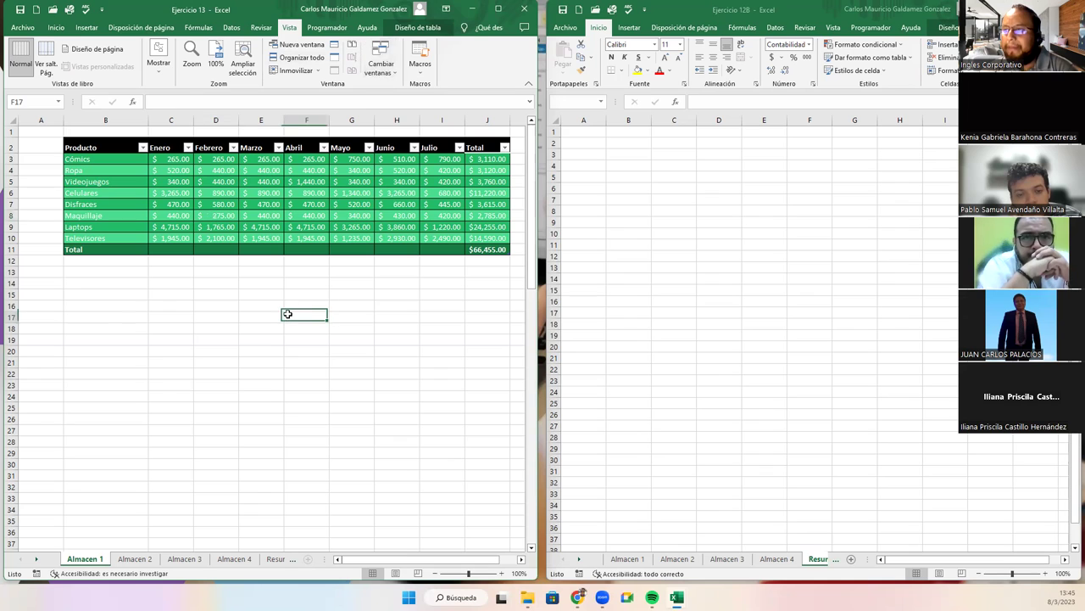
# - Show Ejercicio 12B's Almacen 2 sheet, then maximize the Ejercicio 13 window
pyautogui.click(378, 75)
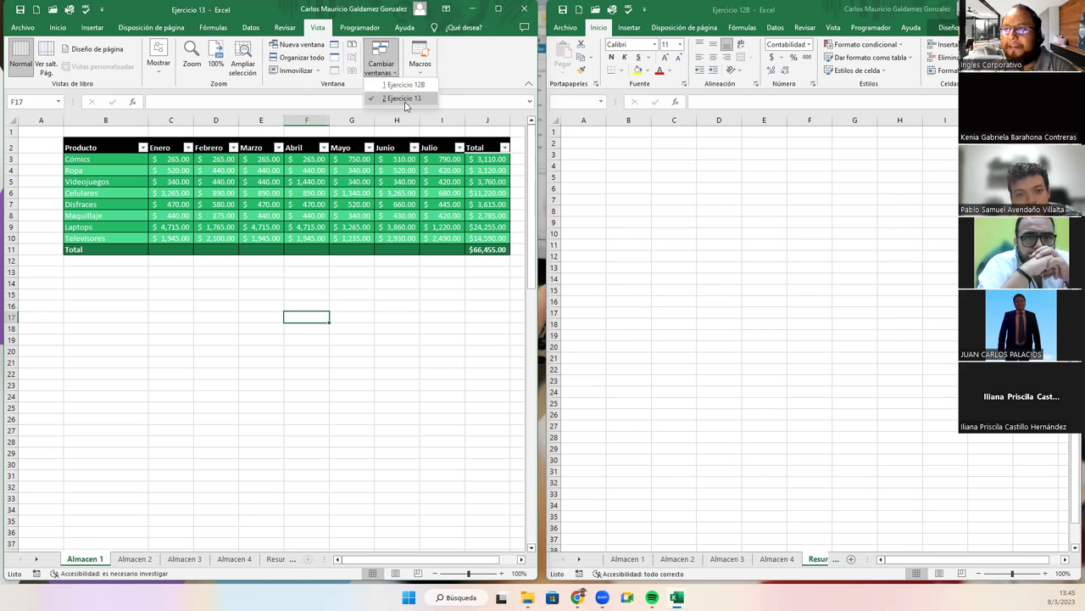
pyautogui.click(404, 85)
pyautogui.click(675, 244)
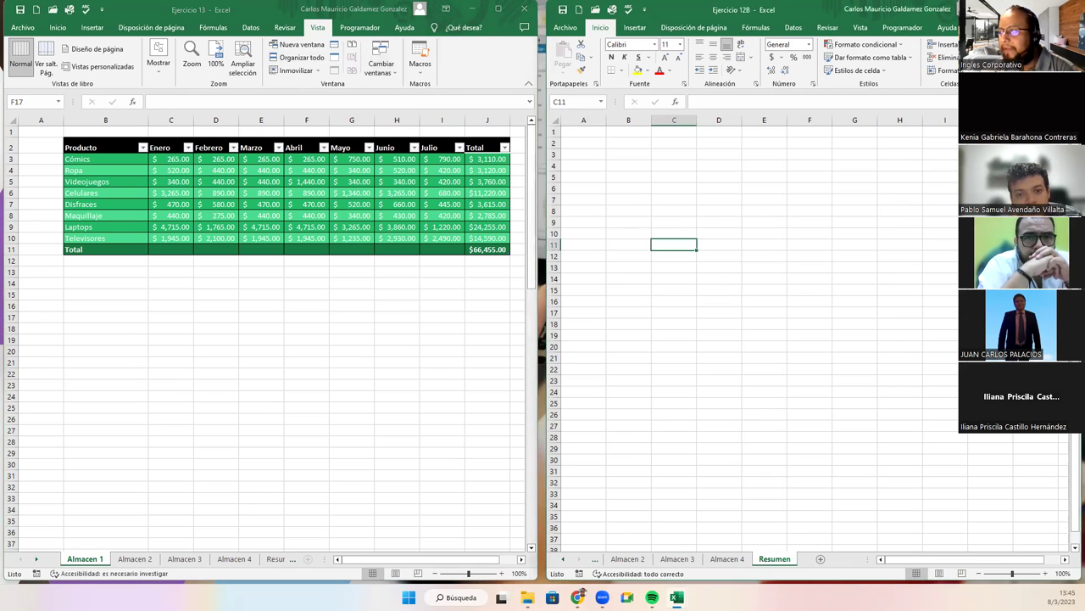
pyautogui.click(640, 561)
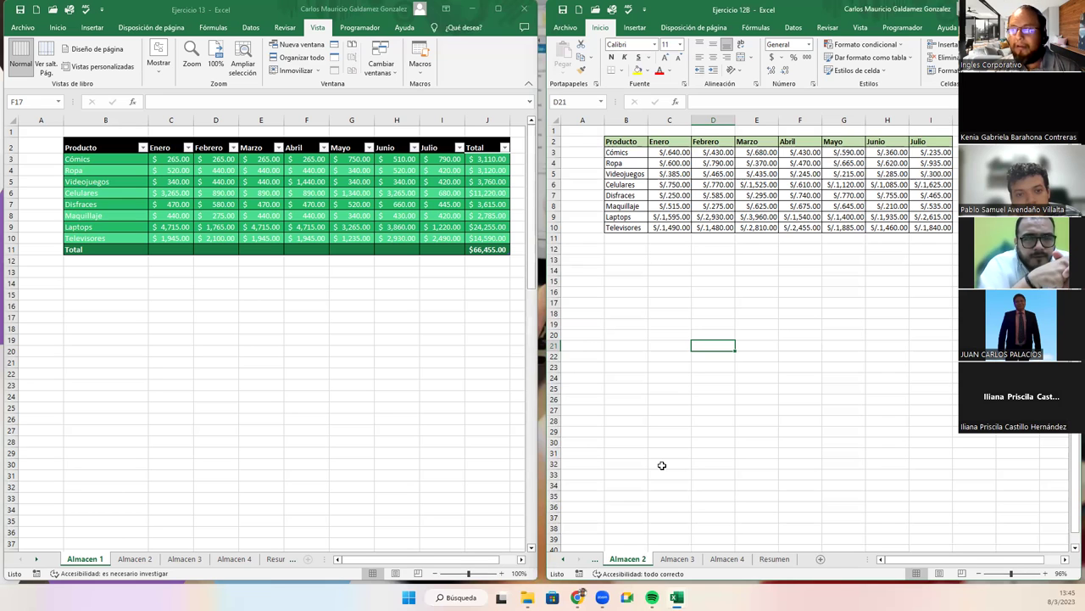
pyautogui.click(499, 9)
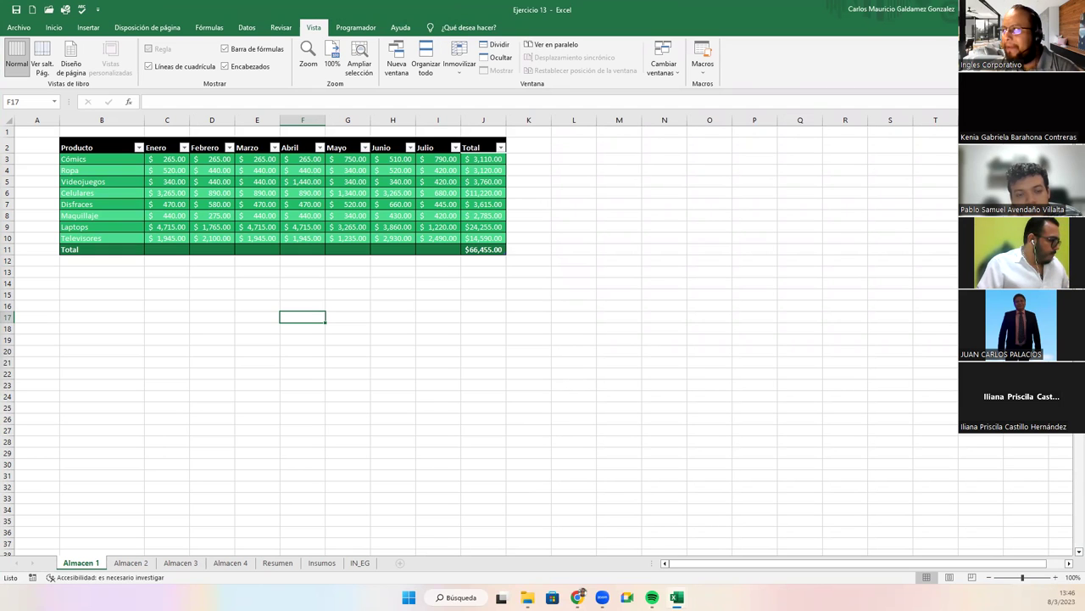
pyautogui.click(427, 66)
pyautogui.click(333, 364)
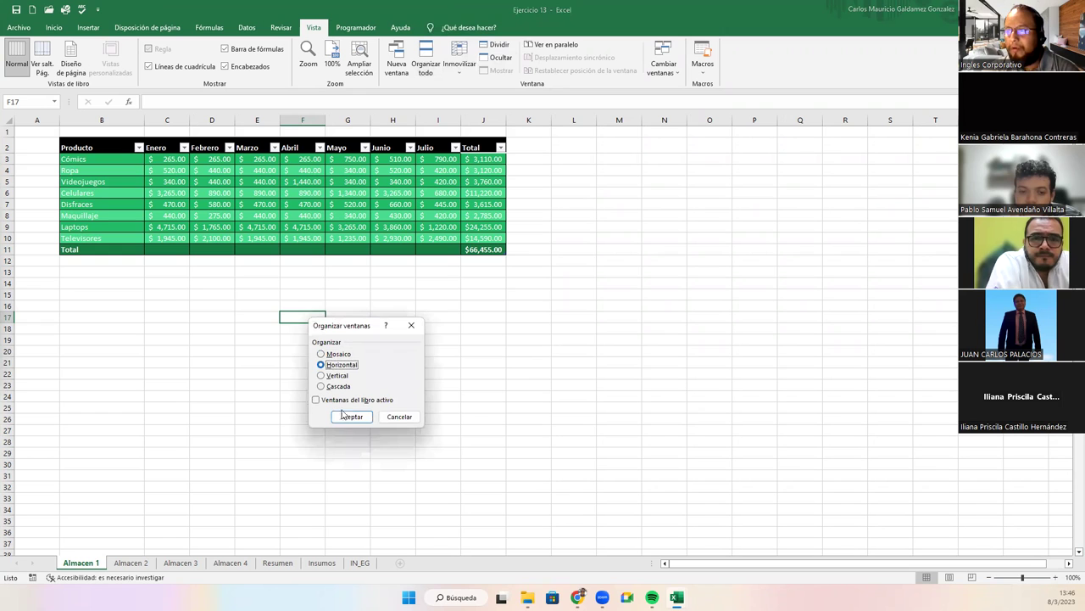
pyautogui.click(349, 417)
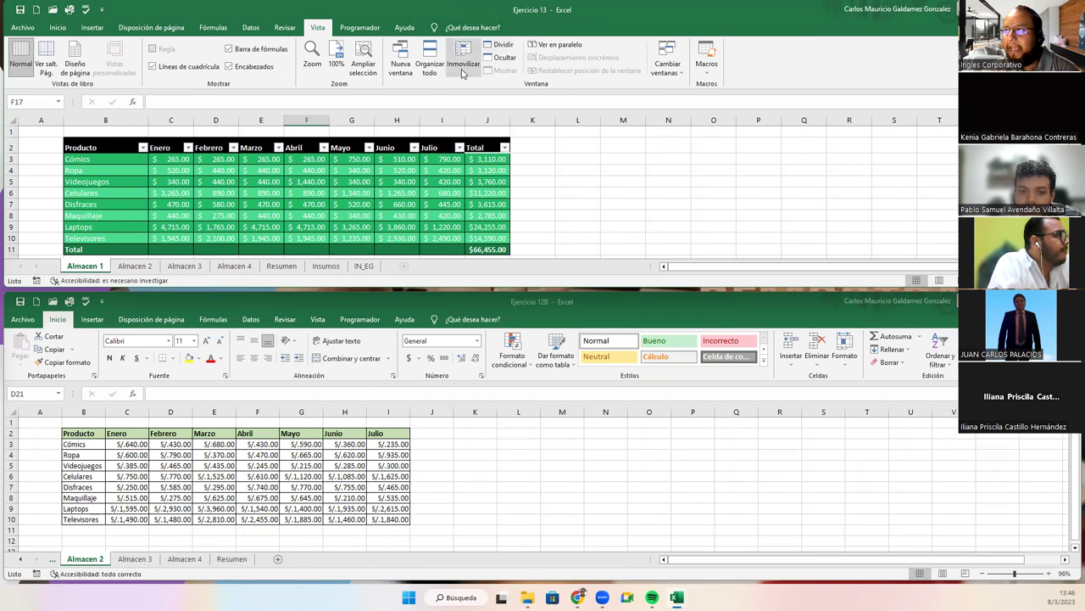
pyautogui.click(433, 68)
pyautogui.click(341, 377)
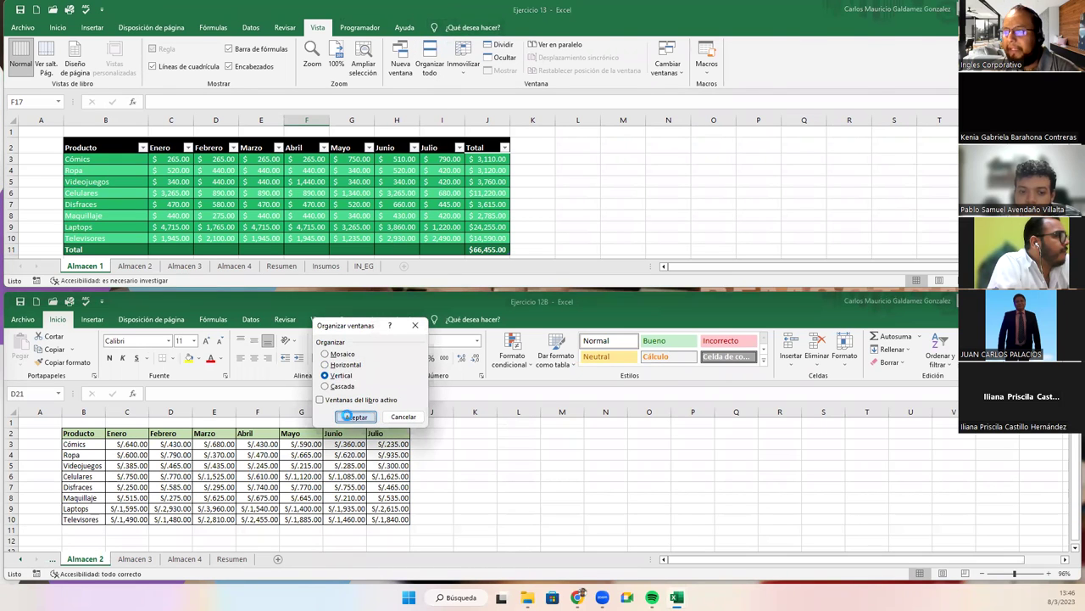
pyautogui.click(354, 416)
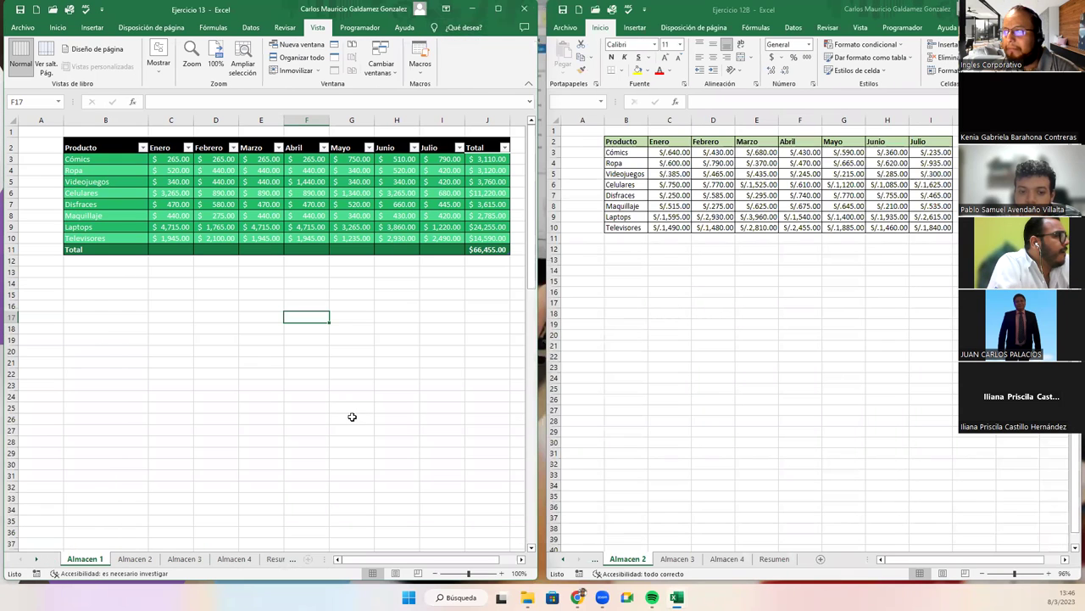
pyautogui.click(368, 60)
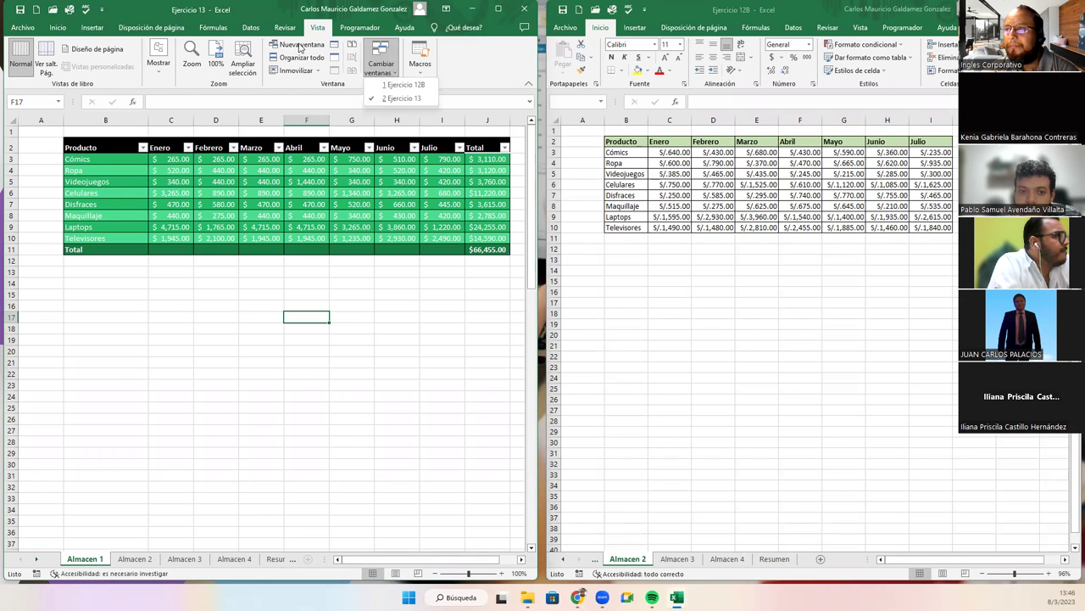
pyautogui.click(301, 58)
pyautogui.click(340, 386)
pyautogui.click(355, 416)
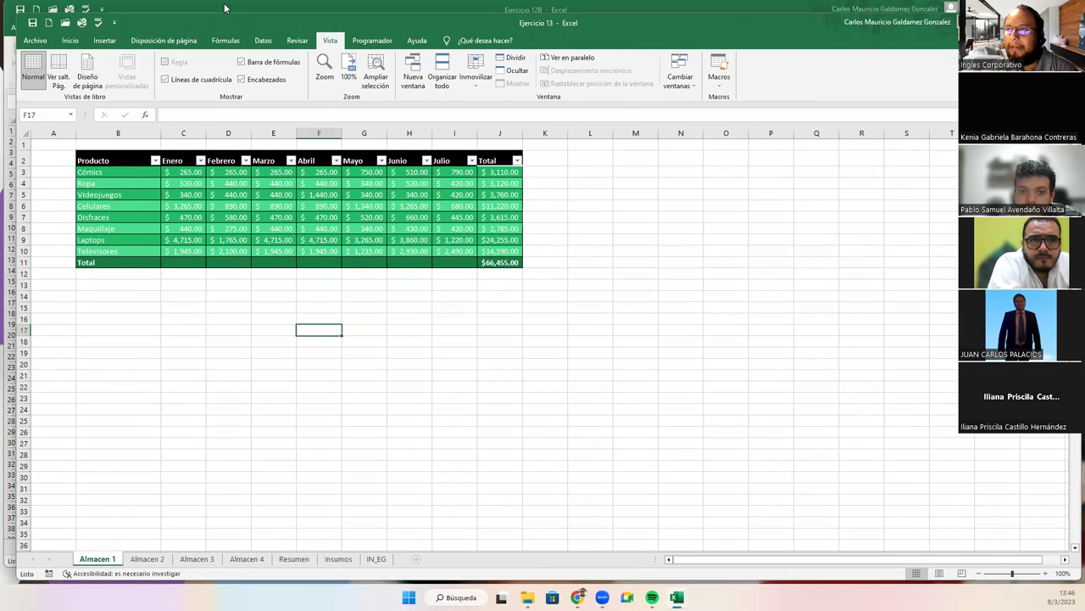
pyautogui.click(225, 7)
pyautogui.hotkey('alt', 'Tab')
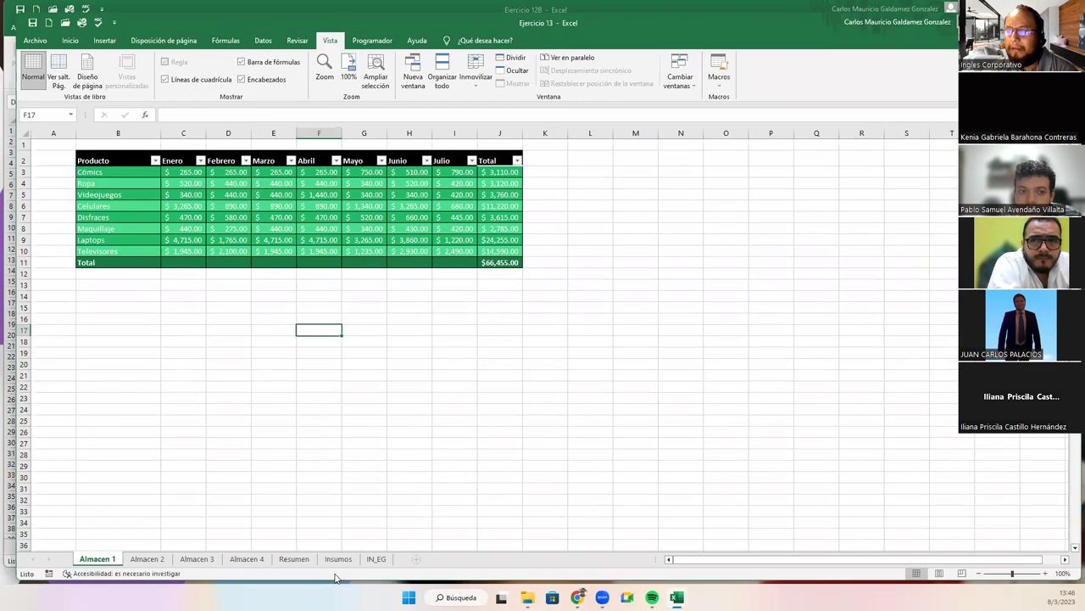
pyautogui.click(442, 78)
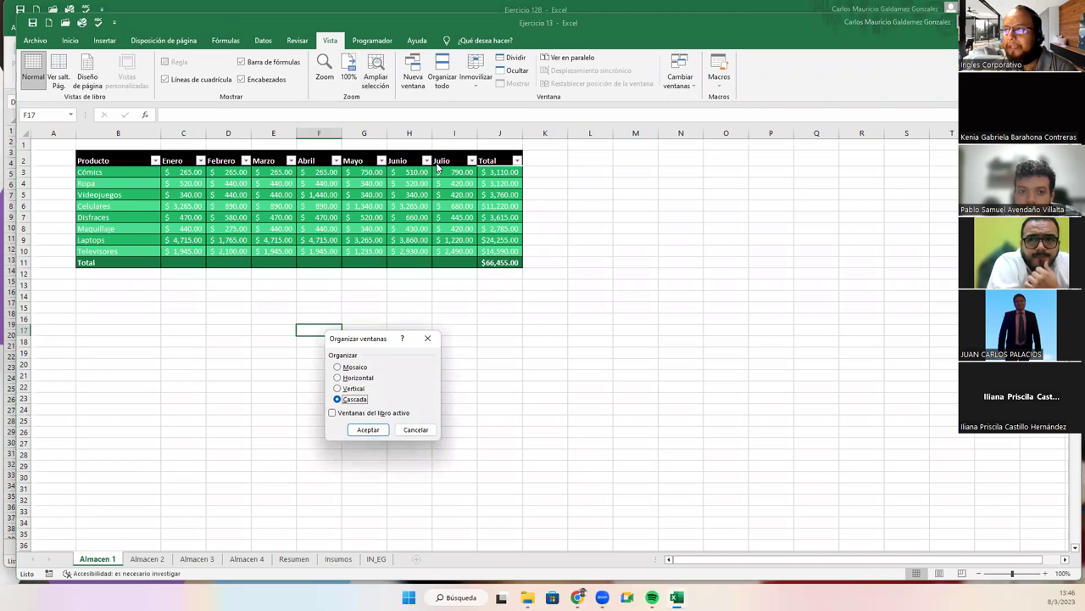
pyautogui.click(355, 413)
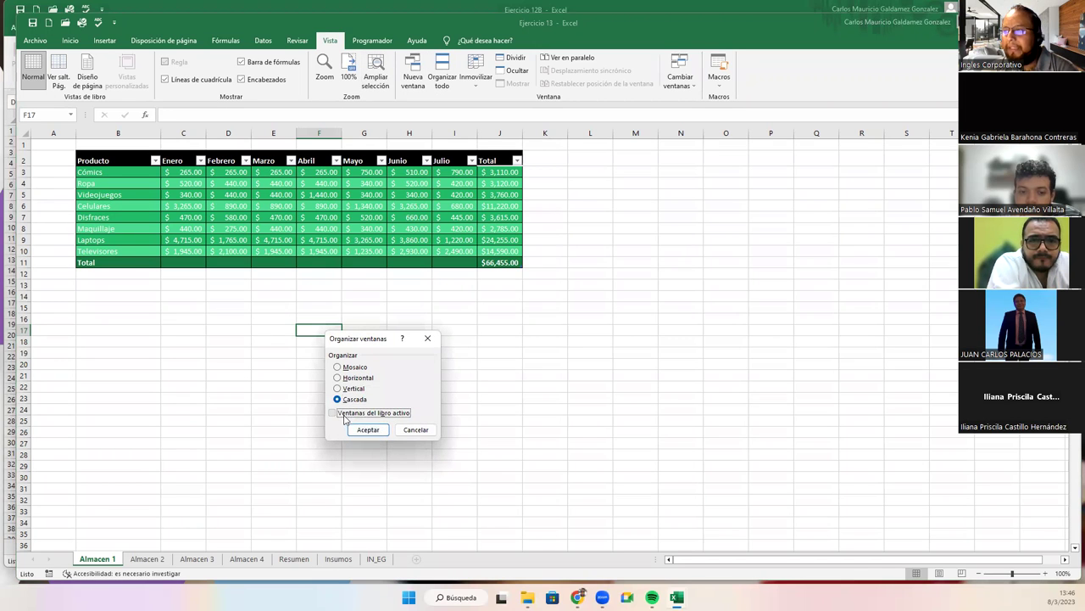
pyautogui.click(365, 430)
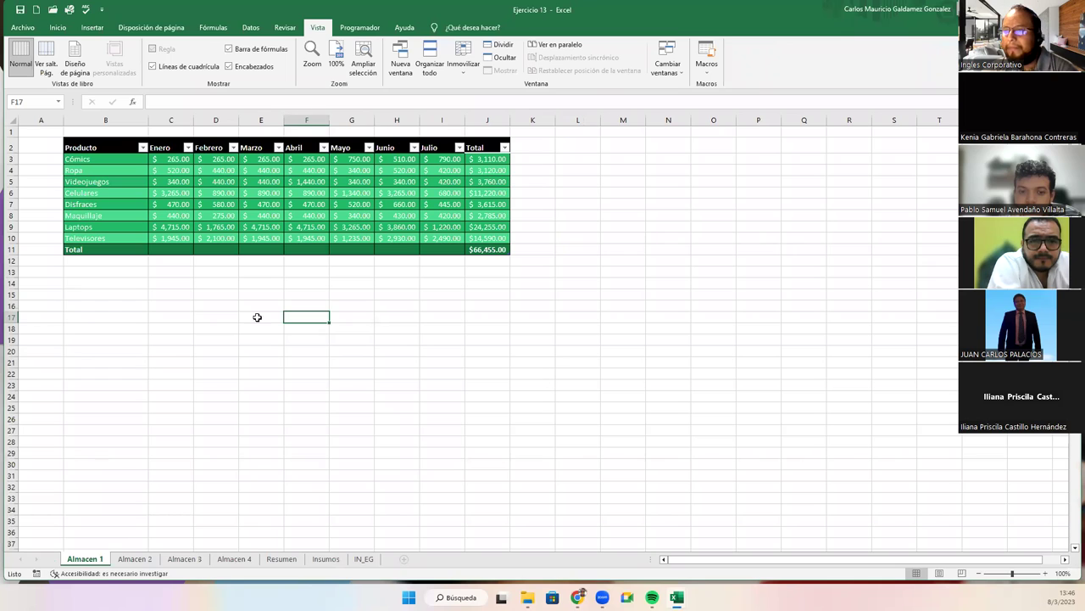
pyautogui.click(430, 59)
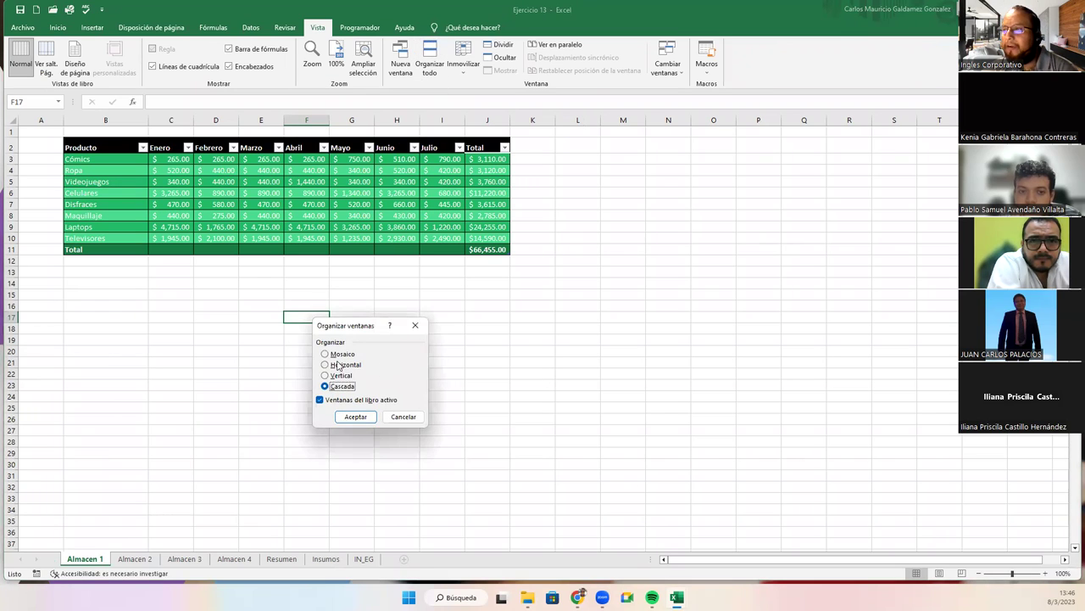
pyautogui.click(362, 415)
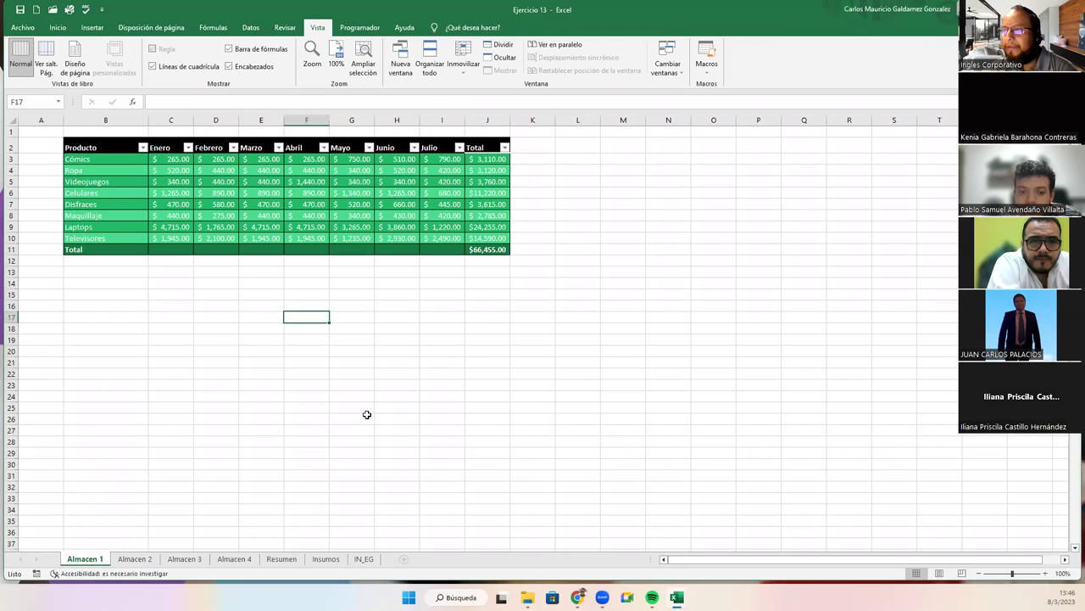
pyautogui.click(430, 59)
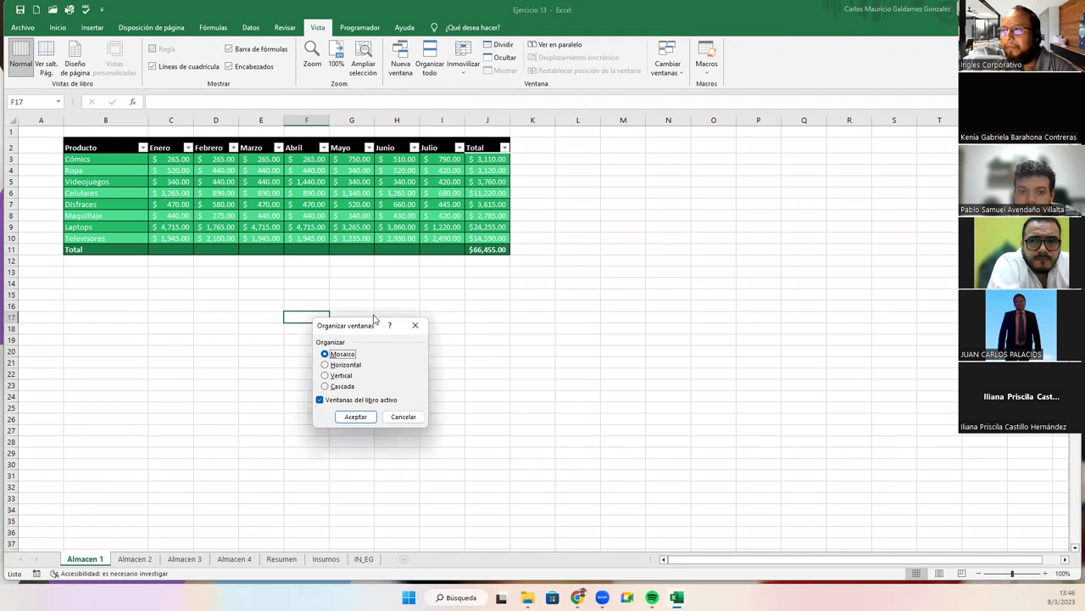
pyautogui.click(357, 416)
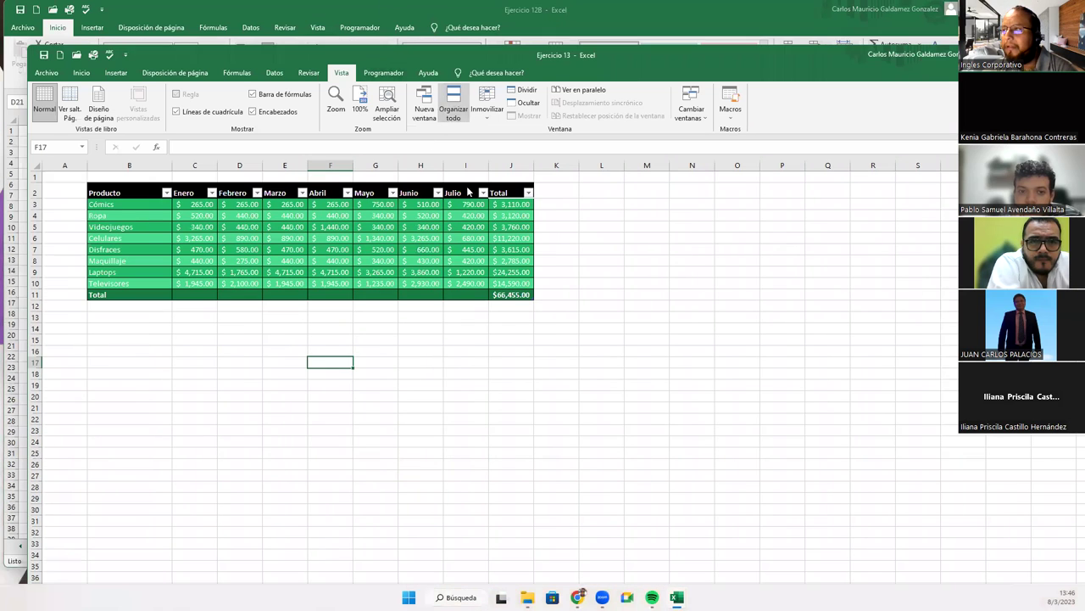
pyautogui.click(454, 102)
pyautogui.click(358, 446)
pyautogui.click(379, 461)
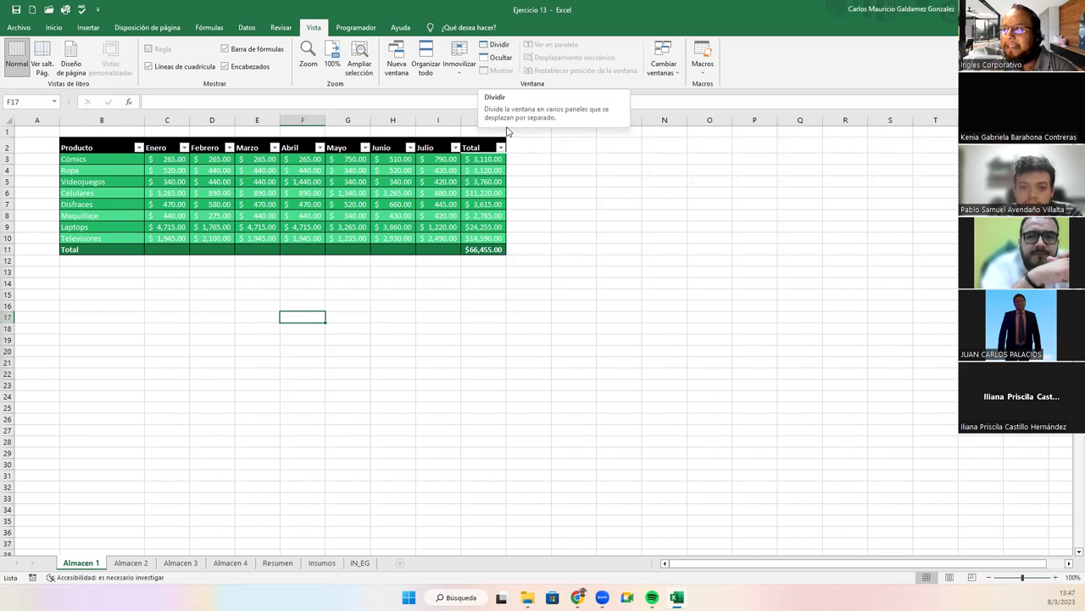
pyautogui.click(497, 45)
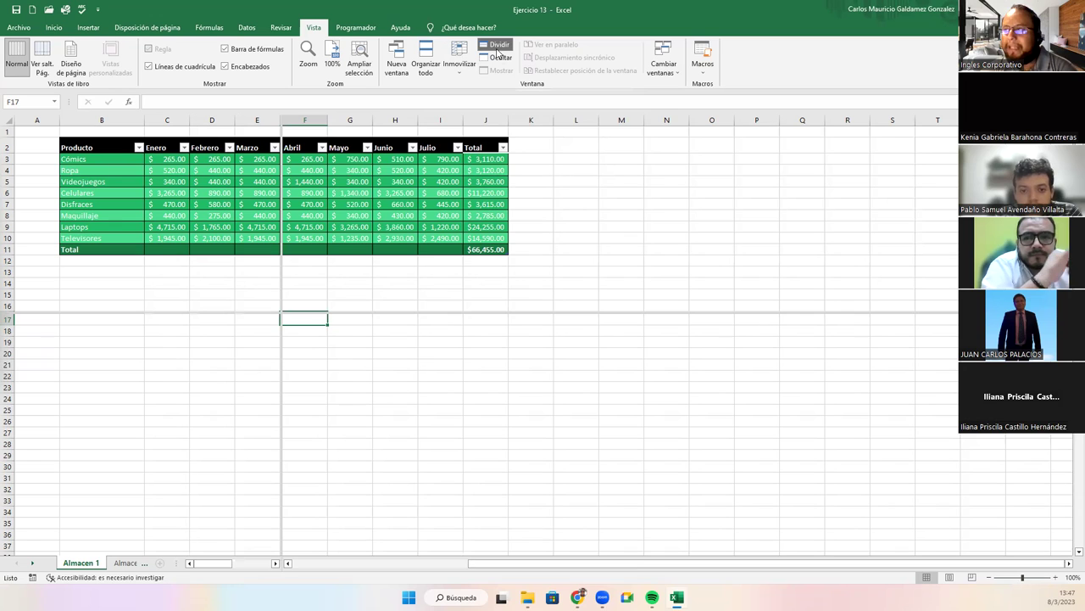
pyautogui.moveTo(321, 298); pyautogui.dragTo(236, 303)
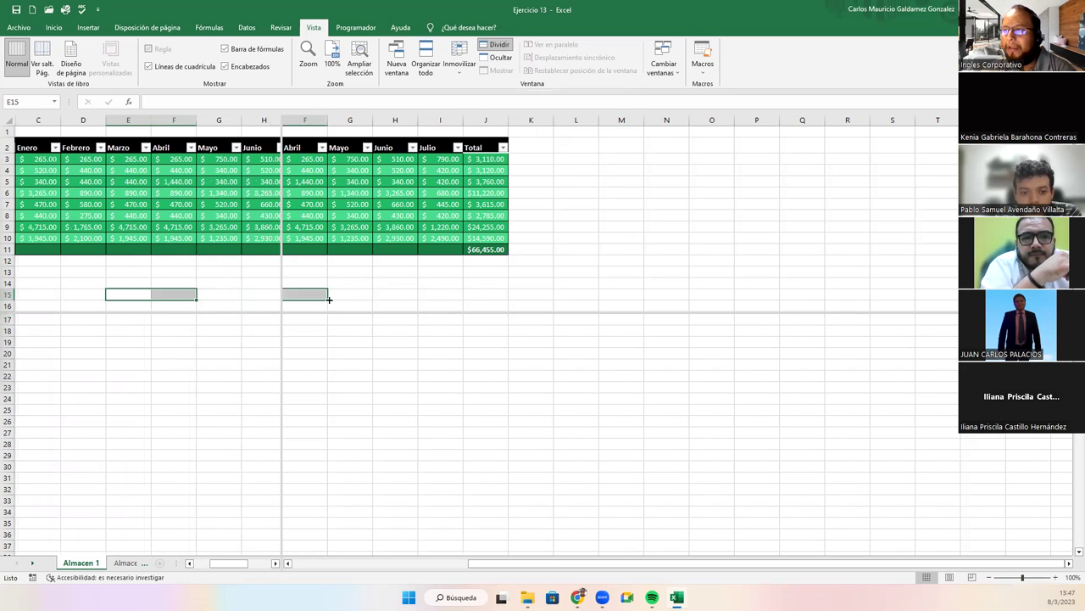
pyautogui.moveTo(296, 284); pyautogui.dragTo(463, 286)
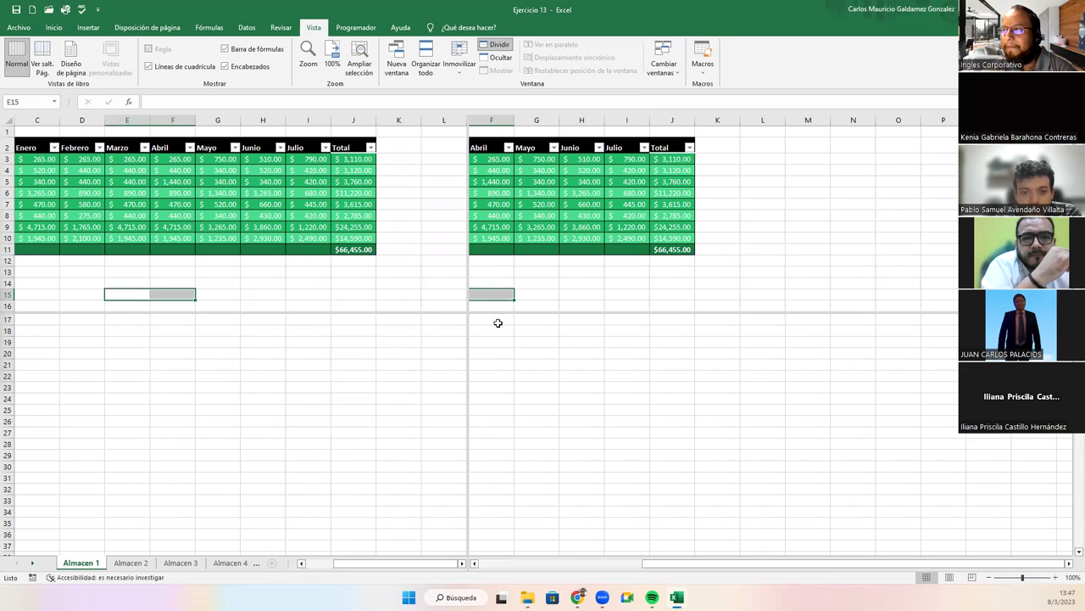
pyautogui.click(212, 285)
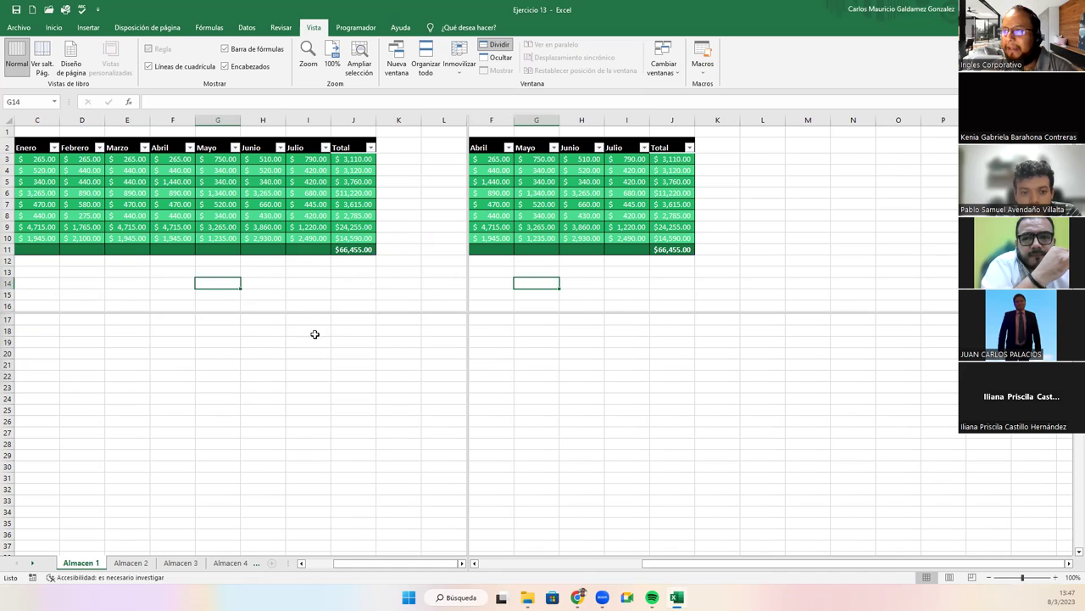
pyautogui.moveTo(315, 312); pyautogui.dragTo(315, 310)
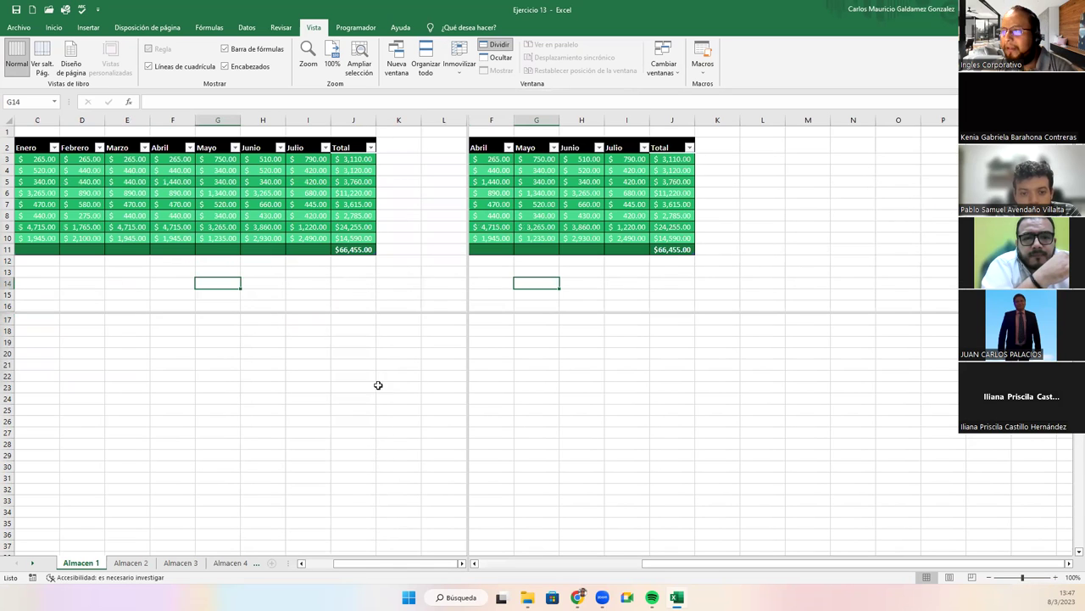
pyautogui.click(308, 274)
pyautogui.press('Down')
pyautogui.press('Down')
pyautogui.press('Down')
pyautogui.press('Down')
pyautogui.press('Down')
pyautogui.press('Down')
pyautogui.press('Down')
pyautogui.press('Down')
pyautogui.press('Up')
pyautogui.press('Up')
pyautogui.press('Up')
pyautogui.press('Up')
pyautogui.press('Up')
pyautogui.press('Up')
pyautogui.press('Up')
pyautogui.press('Up')
pyautogui.press('Up')
pyautogui.press('Up')
pyautogui.press('Up')
pyautogui.press('Up')
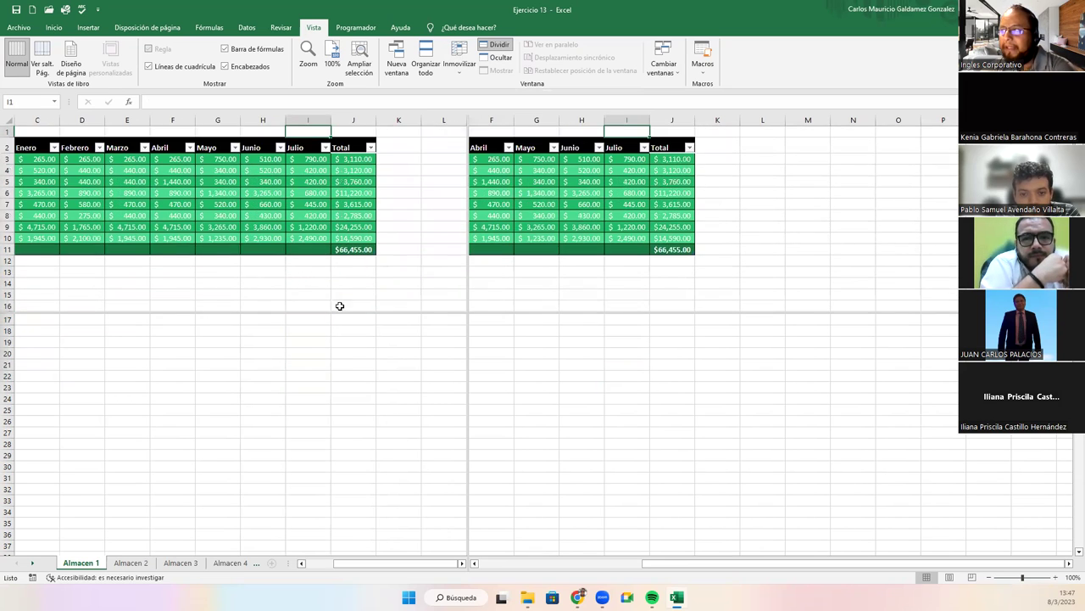
pyautogui.press('Down')
pyautogui.press('Left')
pyautogui.press('Left')
pyautogui.press('Left')
pyautogui.press('Left')
pyautogui.press('Left')
pyautogui.press('Left')
pyautogui.press('Left')
pyautogui.press('Left')
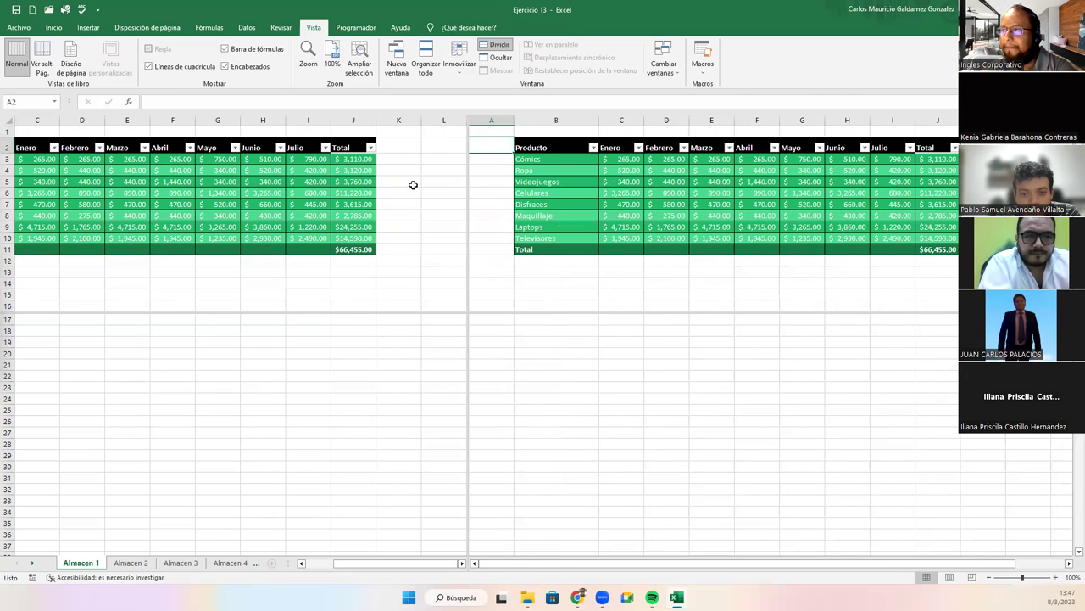
pyautogui.click(302, 151)
pyautogui.press('Left')
pyautogui.press('Left')
pyautogui.press('Left')
pyautogui.press('Left')
pyautogui.press('Left')
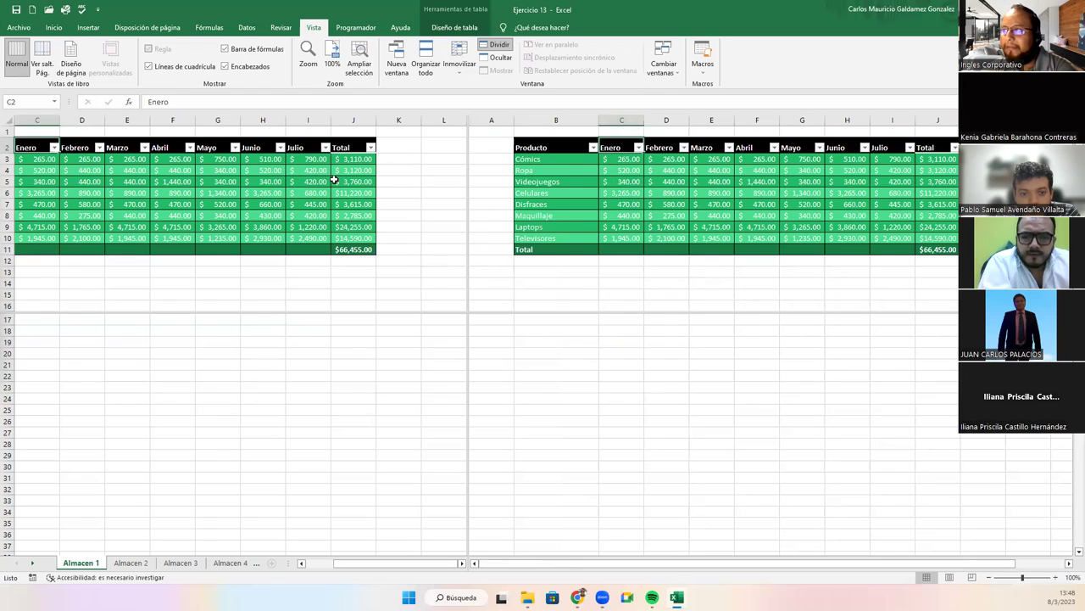
pyautogui.press('Left')
pyautogui.press('Left')
pyautogui.press('Left')
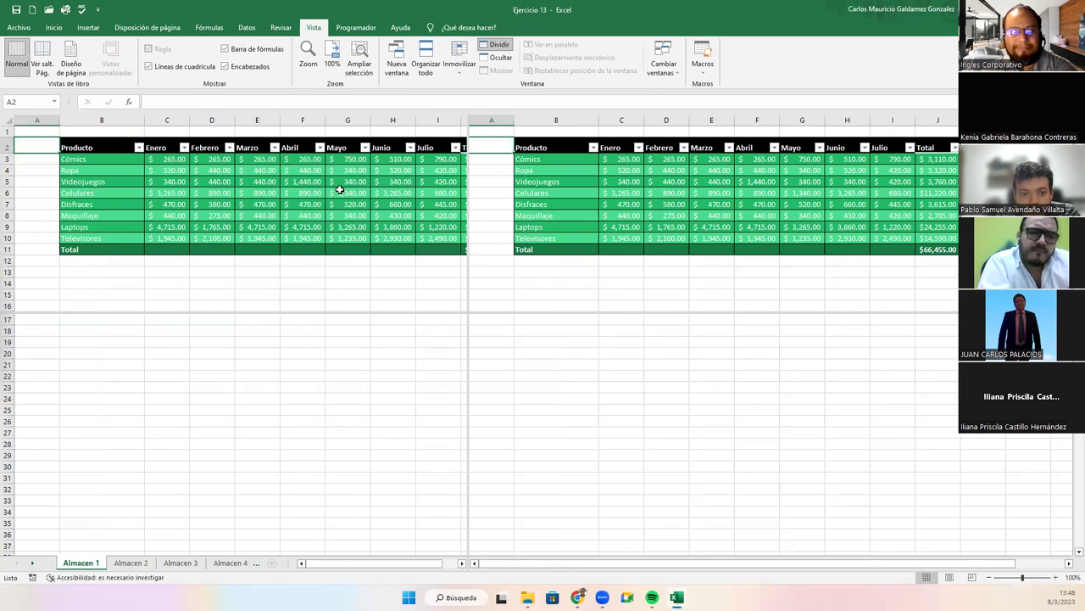
pyautogui.press('Right')
pyautogui.press('Right')
pyautogui.press('Right')
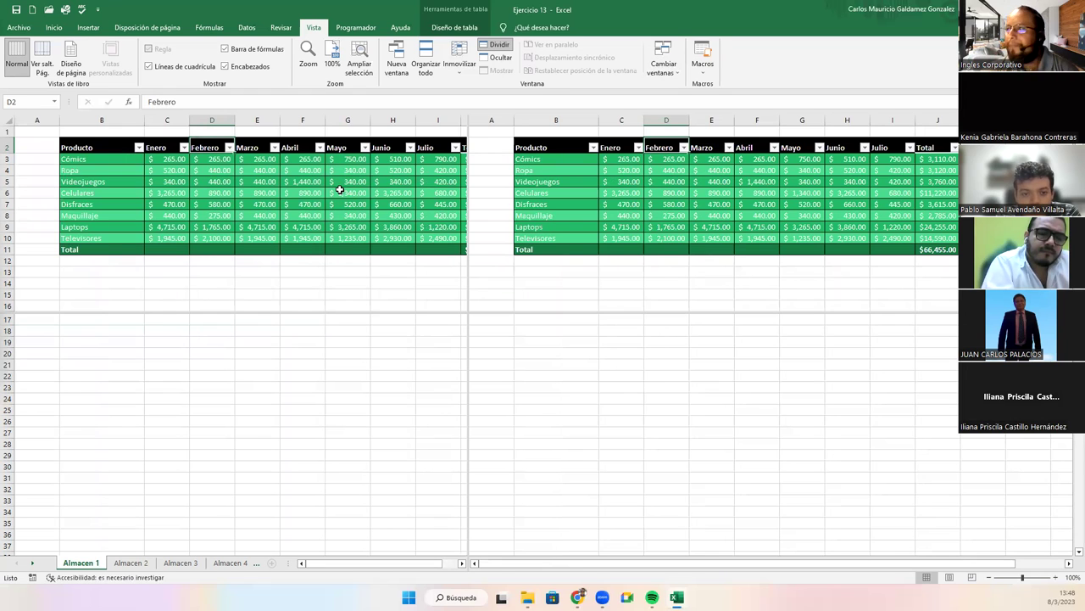
pyautogui.click(496, 45)
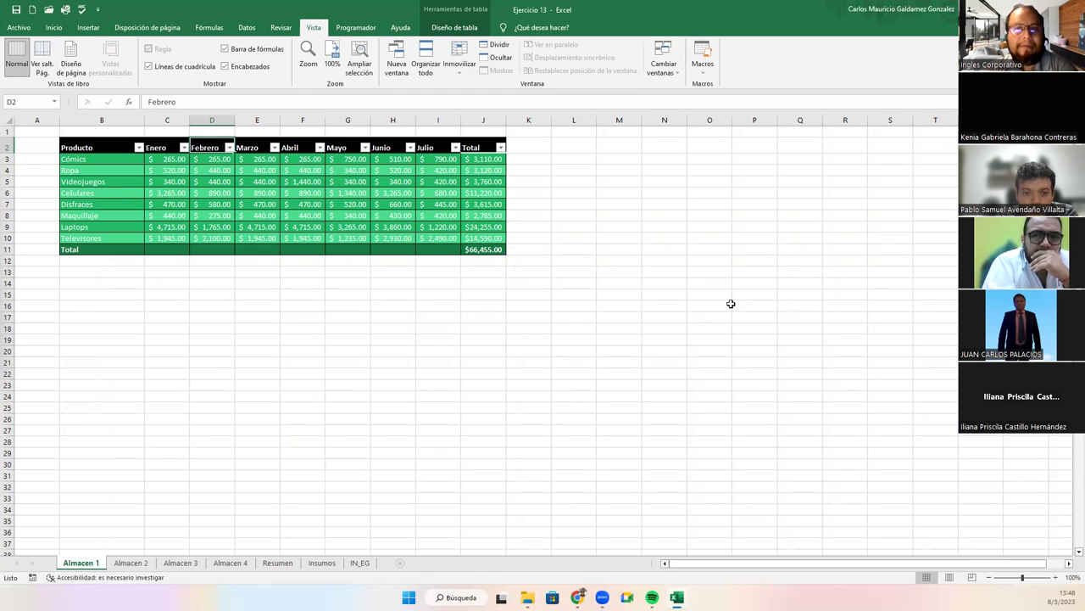
# - Open Ejercicio 12 from Recent, go to the NOMINA sheet and enter 1 in A5
pyautogui.click(18, 27)
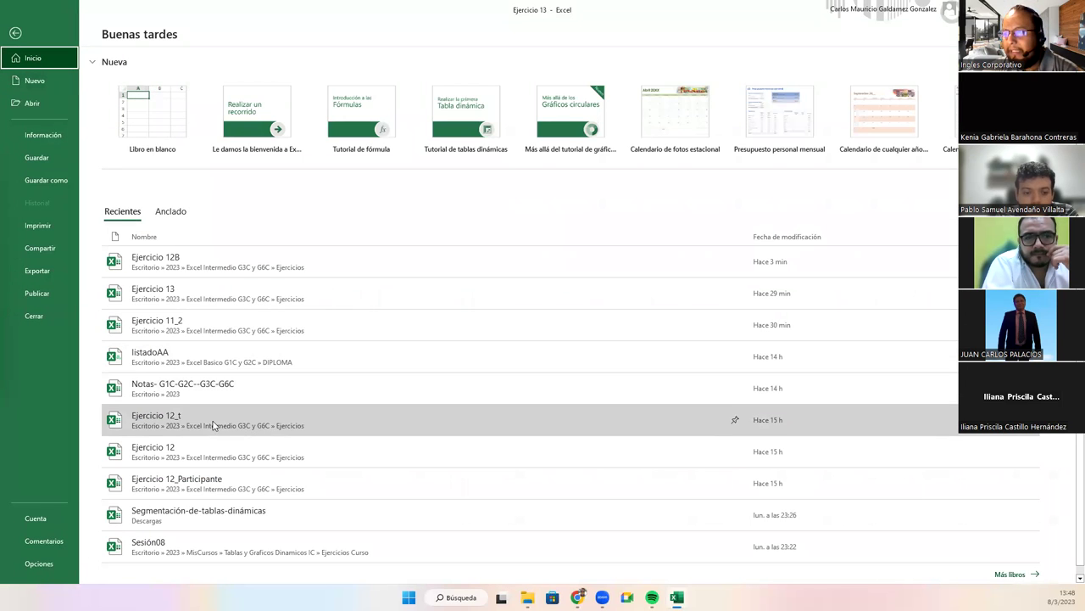
pyautogui.click(180, 456)
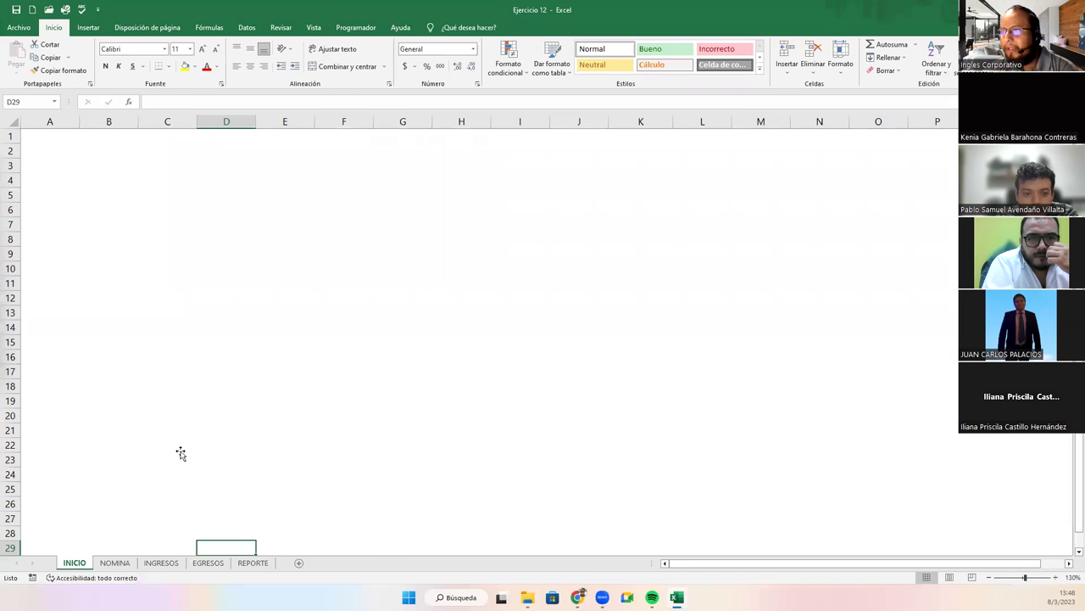
pyautogui.click(114, 562)
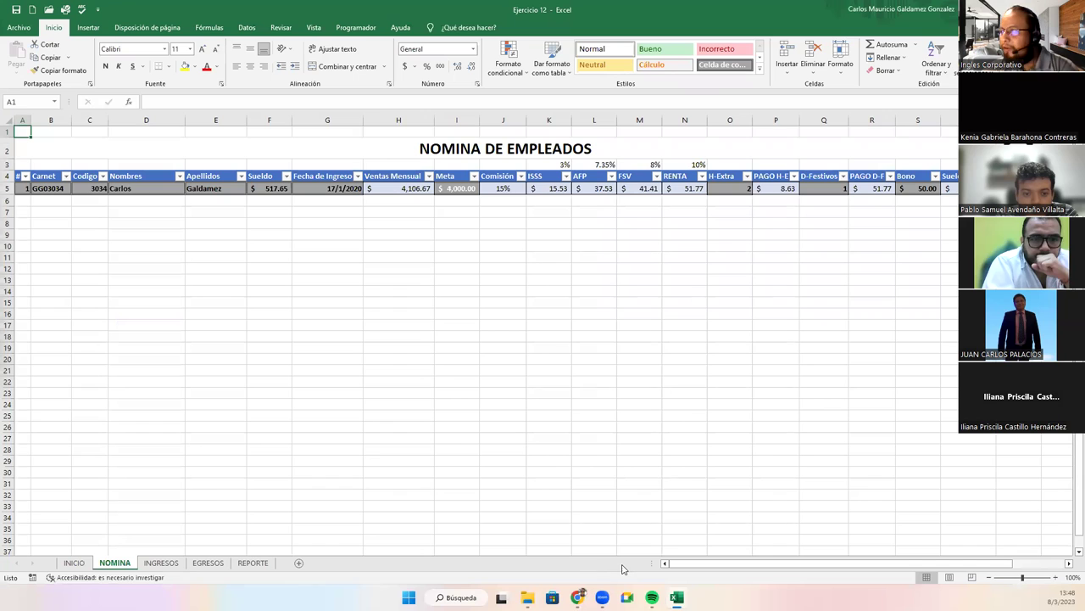
pyautogui.click(28, 189)
pyautogui.write('1')
pyautogui.press('Return')
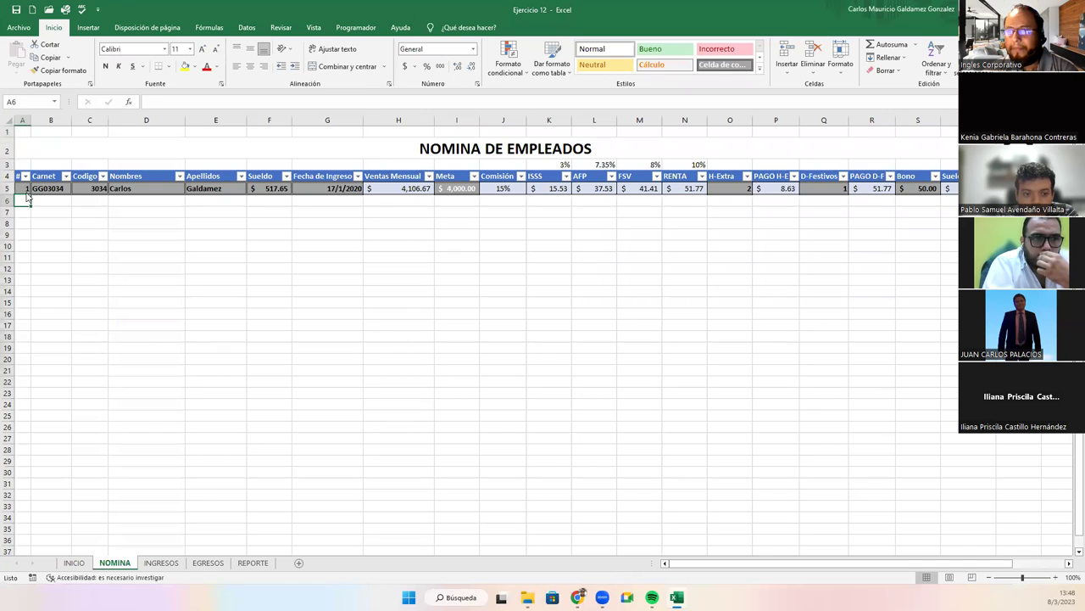
pyautogui.click(25, 188)
# - Fill A5 down to row 30 and turn the copied 1s into a 1–26 series with Serie de relleno
pyautogui.moveTo(31, 194); pyautogui.dragTo(14, 477)
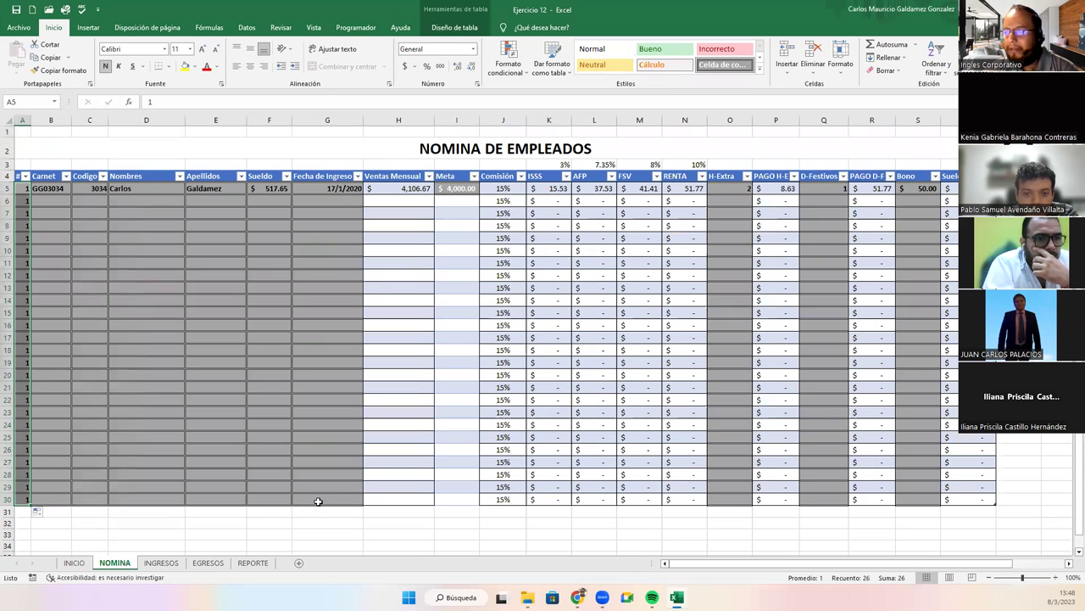
pyautogui.rightClick(25, 499)
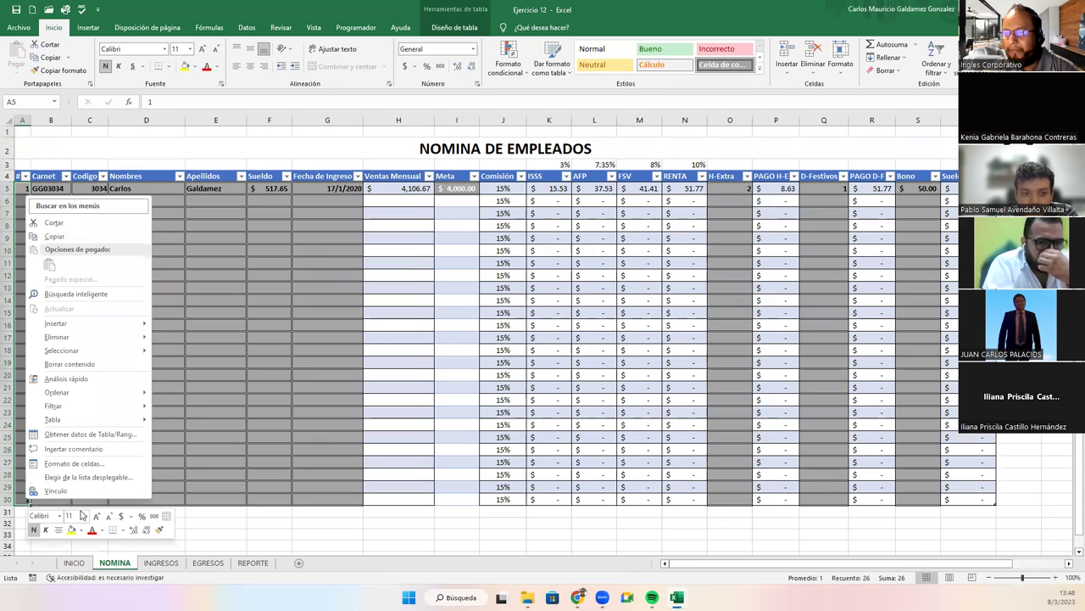
pyautogui.press('Escape')
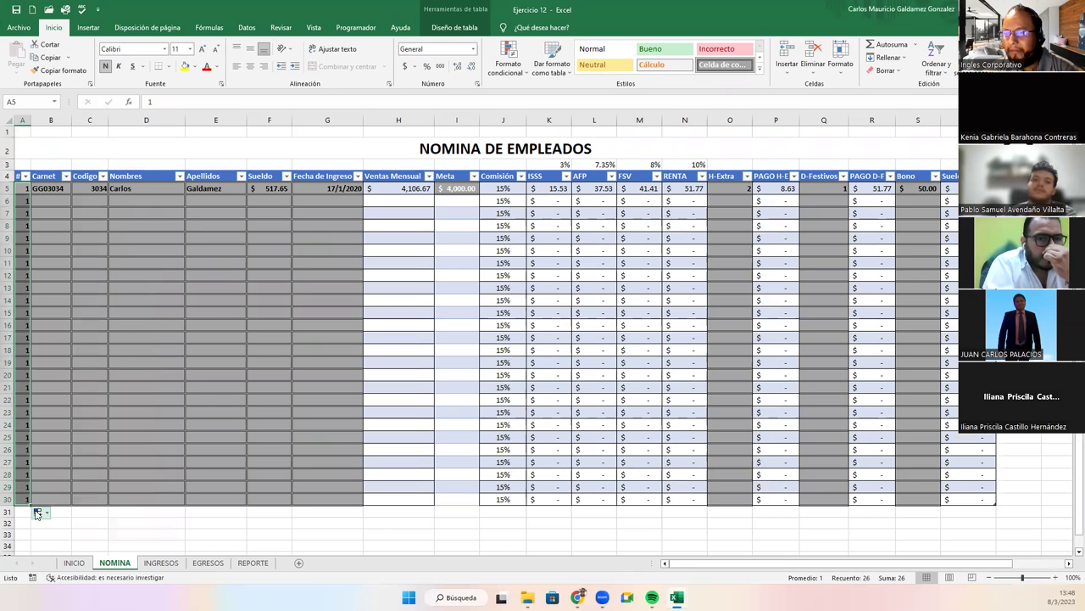
pyautogui.click(38, 512)
pyautogui.click(74, 458)
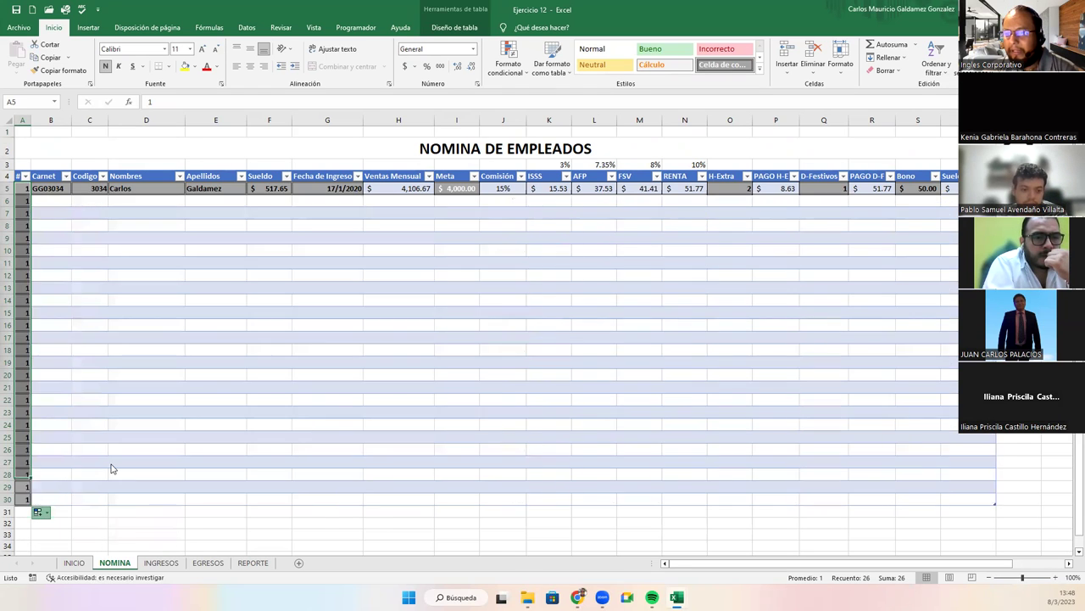
pyautogui.click(206, 440)
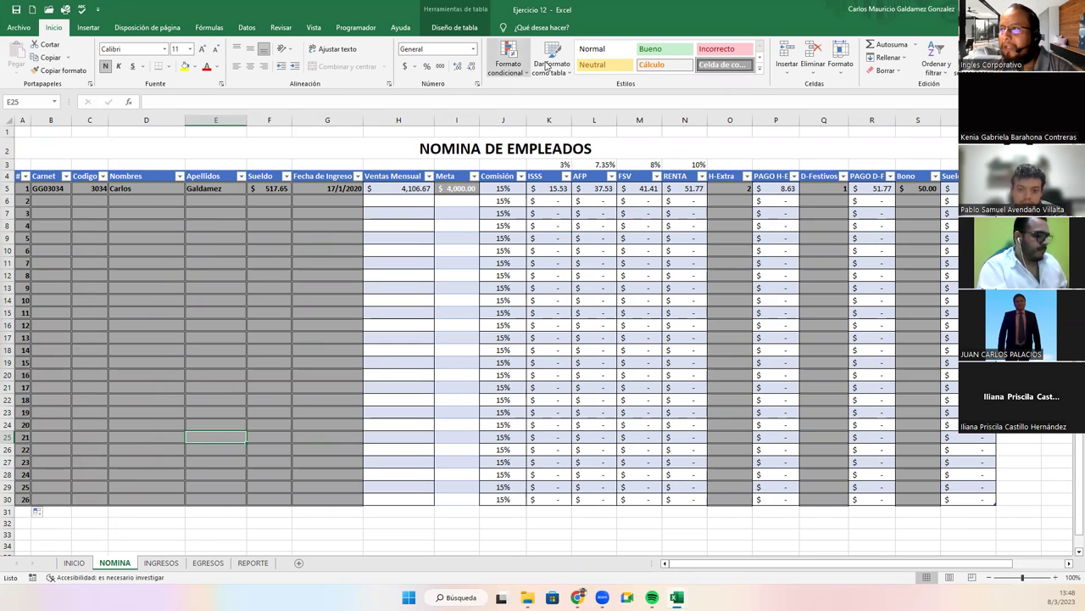
# - Split the NOMINA window with Dividir, move the vertical split past column N, and drop the horizontal split
pyautogui.click(313, 27)
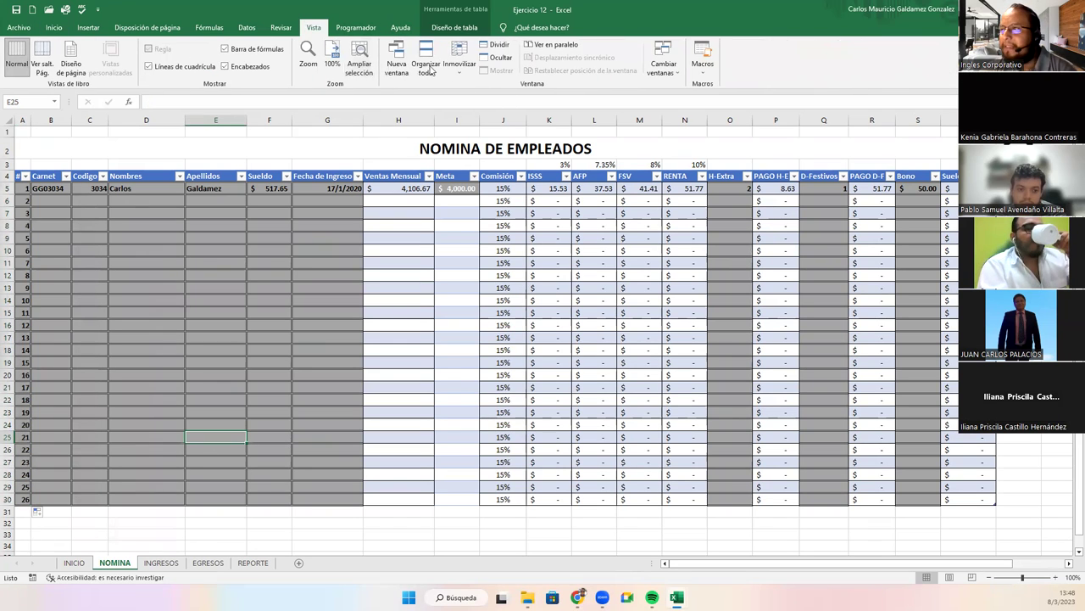
pyautogui.click(496, 44)
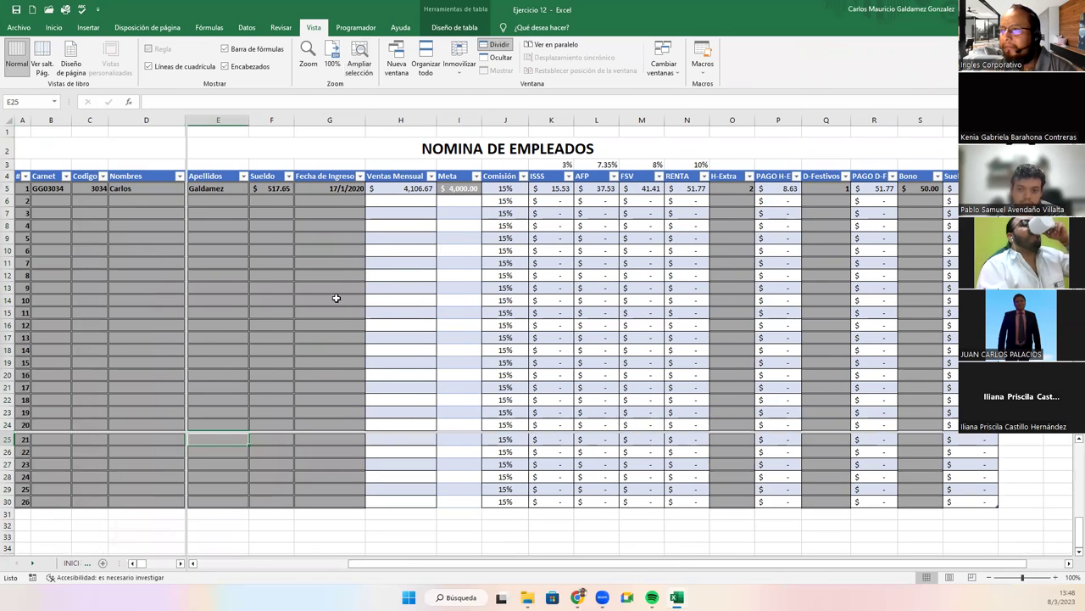
pyautogui.moveTo(188, 329); pyautogui.dragTo(674, 388)
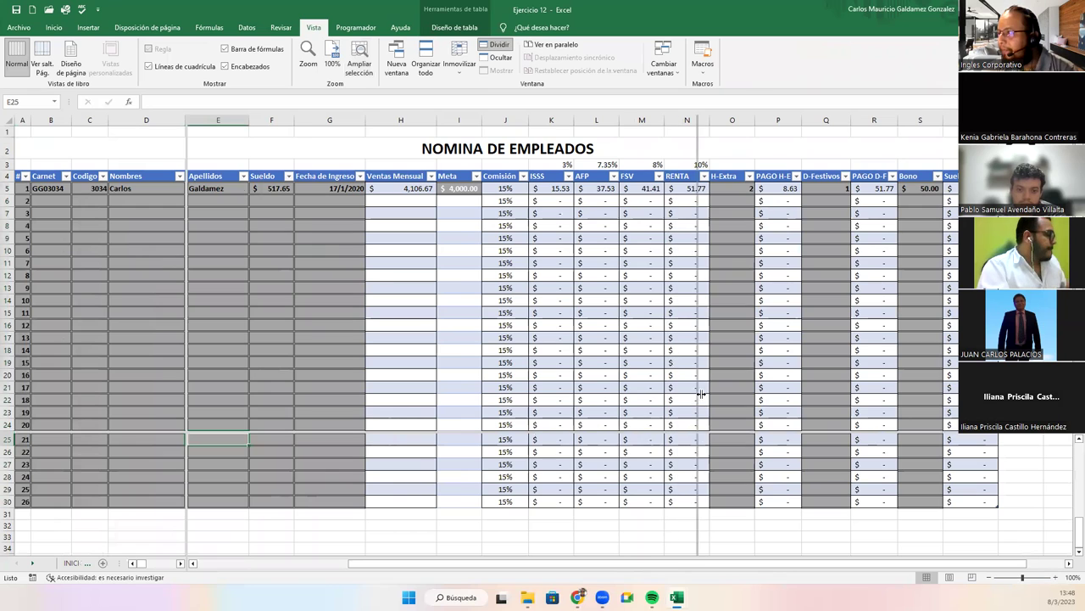
pyautogui.moveTo(674, 387); pyautogui.dragTo(708, 424)
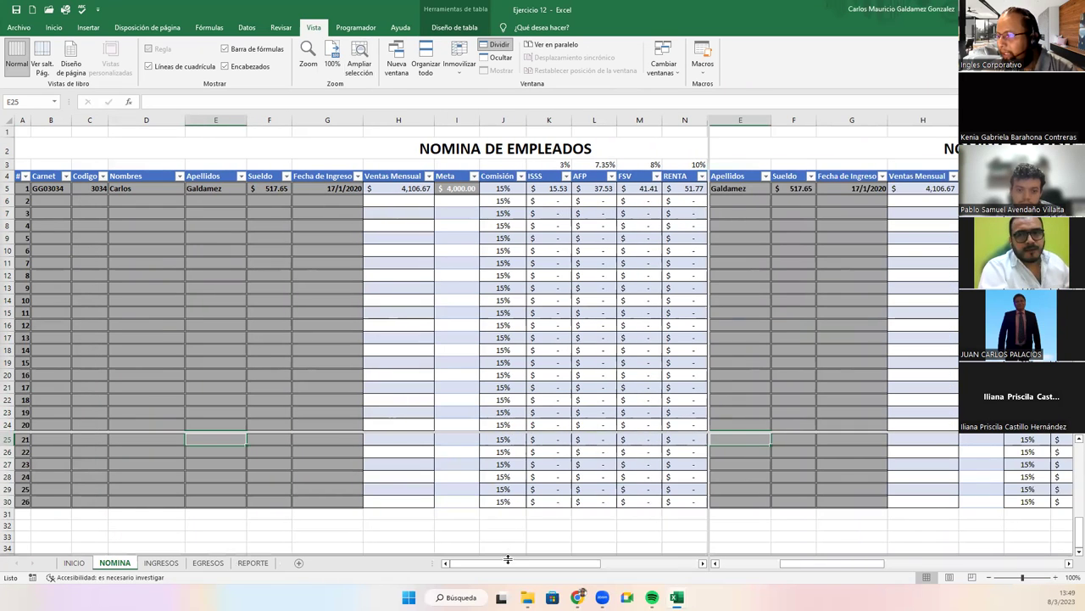
pyautogui.moveTo(509, 437); pyautogui.dragTo(510, 572)
# - Check the AFP formula in L8 and RENTA in N6, and preview page breaks briefly
pyautogui.click(271, 361)
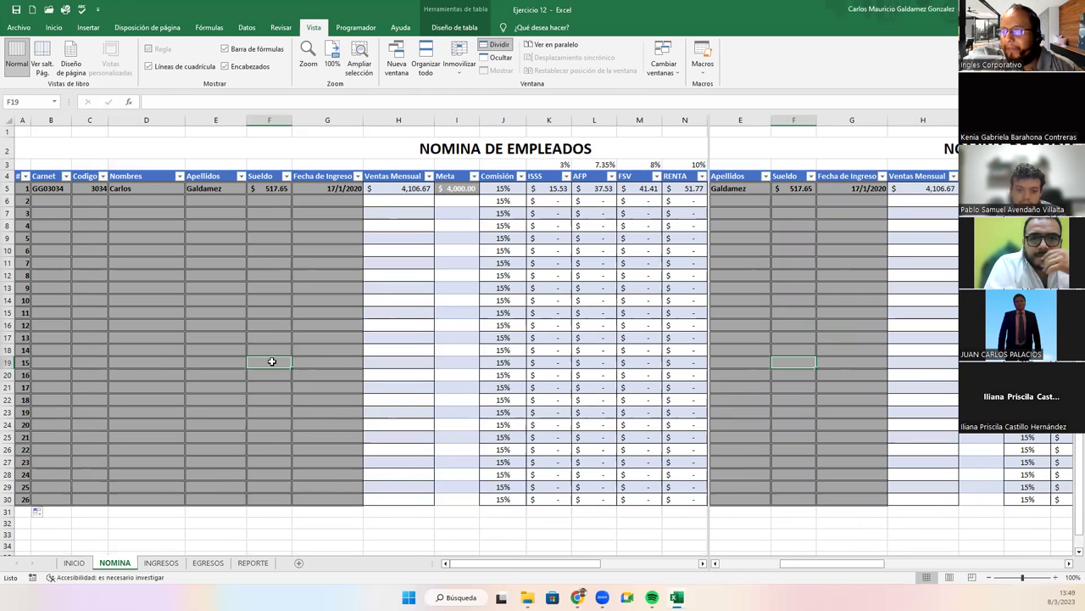
pyautogui.click(581, 222)
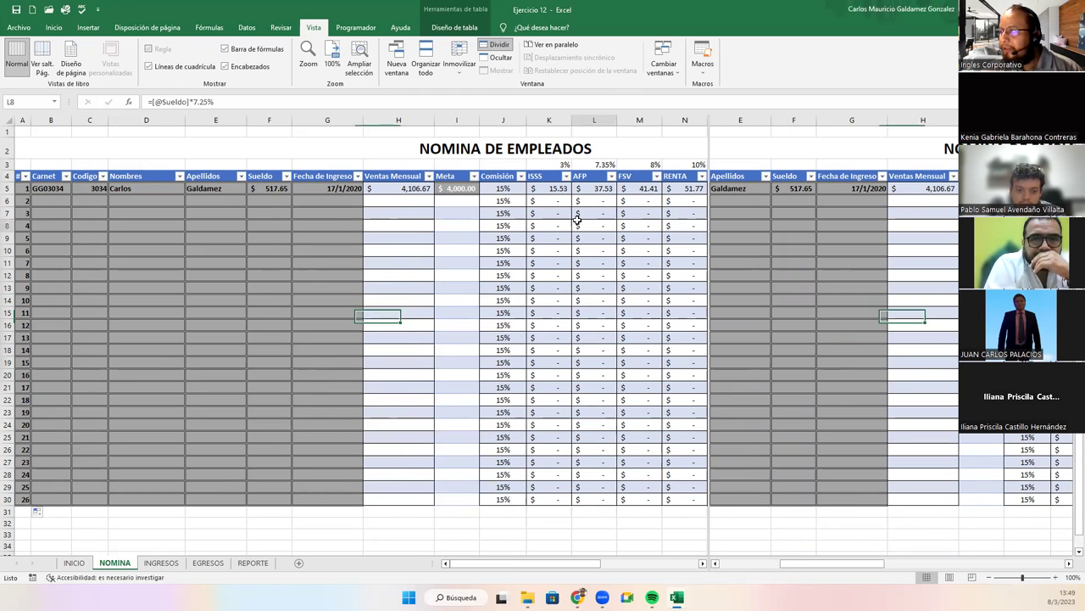
pyautogui.click(680, 200)
pyautogui.press('Right')
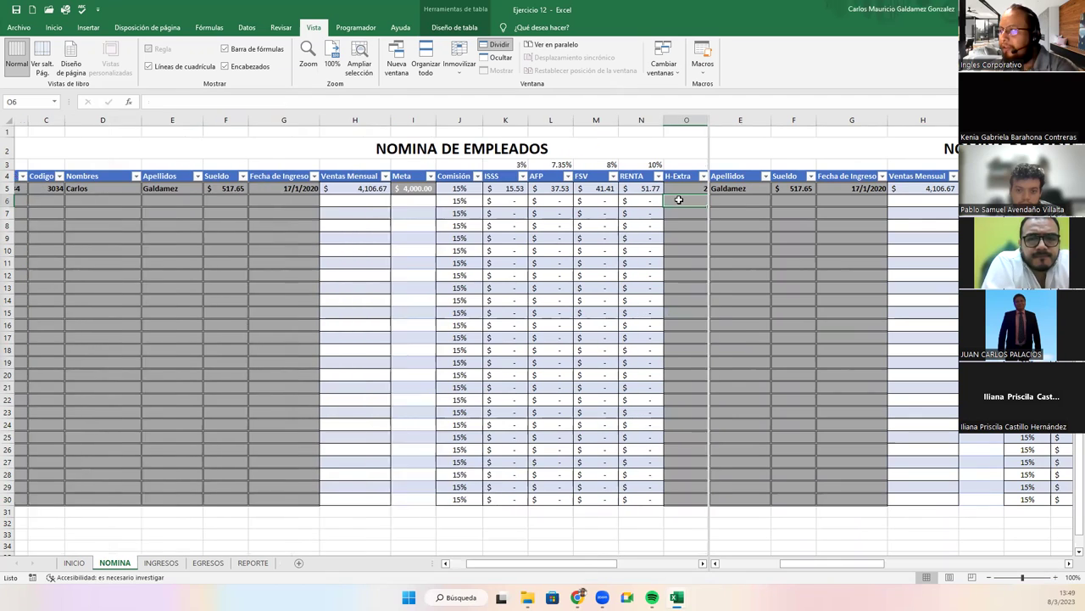
pyautogui.press('Left')
pyautogui.press('Left')
pyautogui.press('Left')
pyautogui.press('Left')
pyautogui.press('Home')
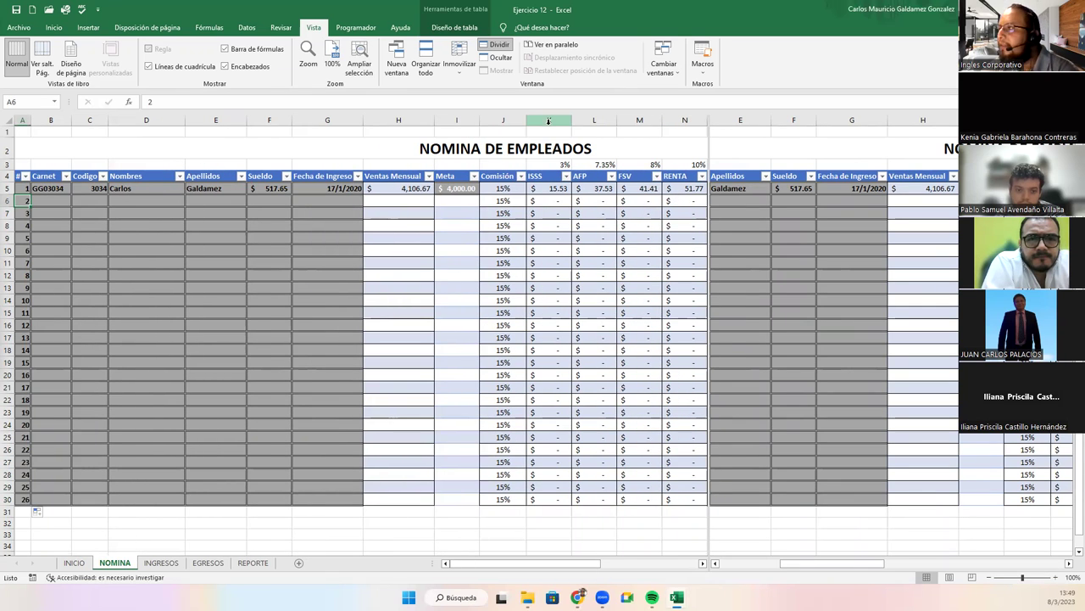
pyautogui.click(45, 73)
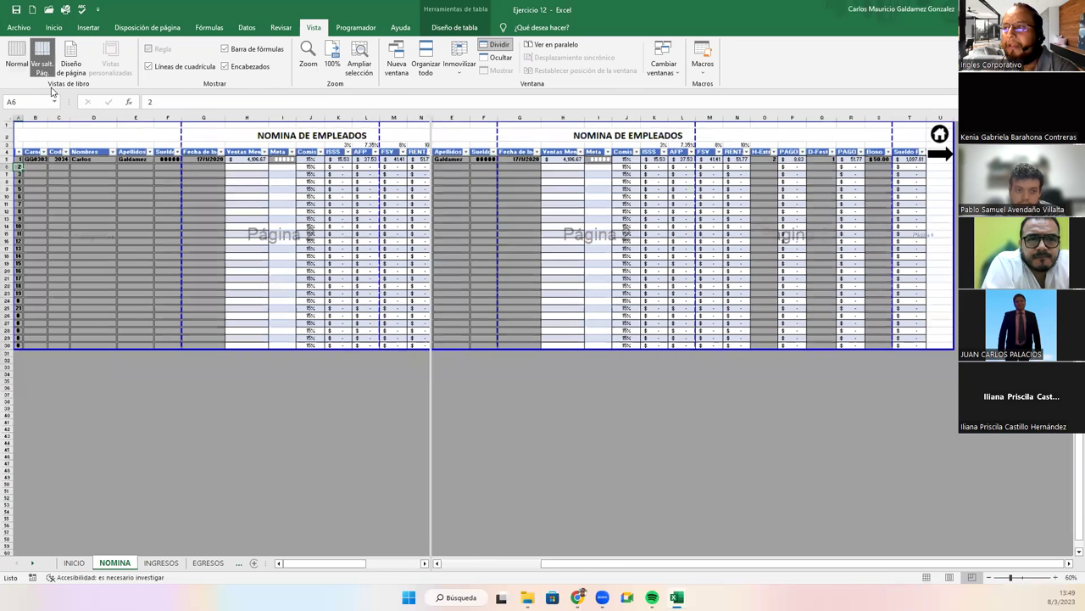
pyautogui.click(19, 57)
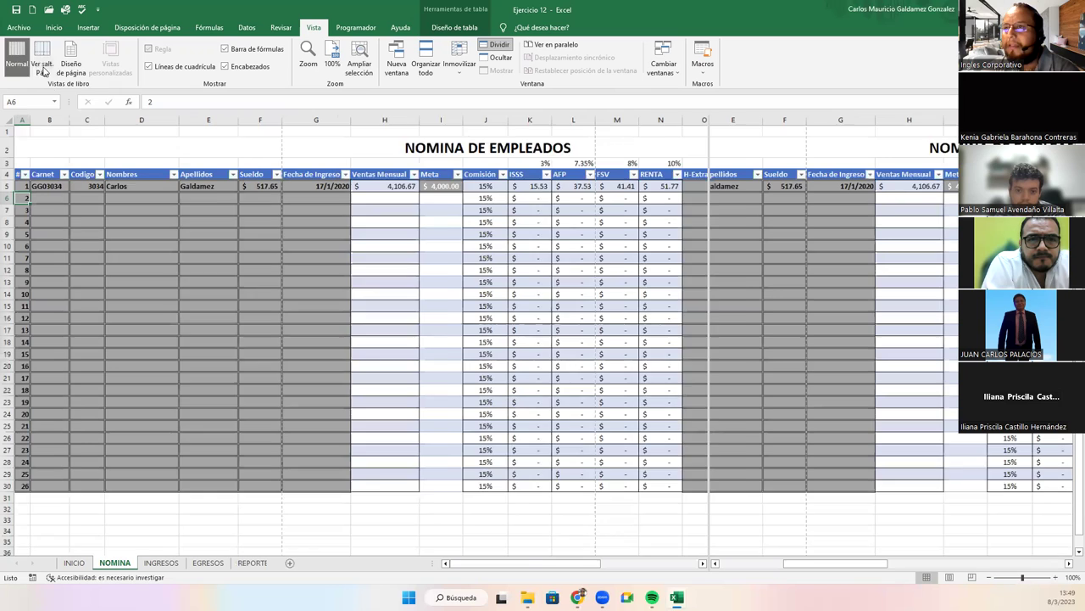
# - Browse row 6 in the right pane over to the extra-hours columns
pyautogui.click(740, 200)
pyautogui.press('Right')
pyautogui.press('Right')
pyautogui.press('Right')
pyautogui.press('Right')
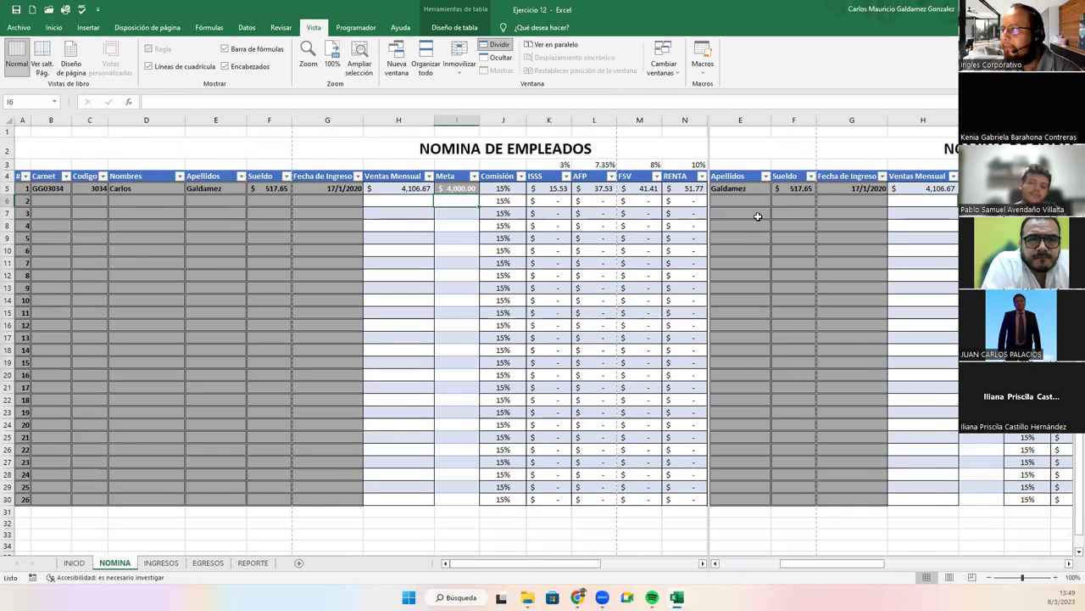
pyautogui.press('Right')
pyautogui.press('Right')
pyautogui.press('Right')
pyautogui.press('Right')
pyautogui.press('Right')
pyautogui.press('Right')
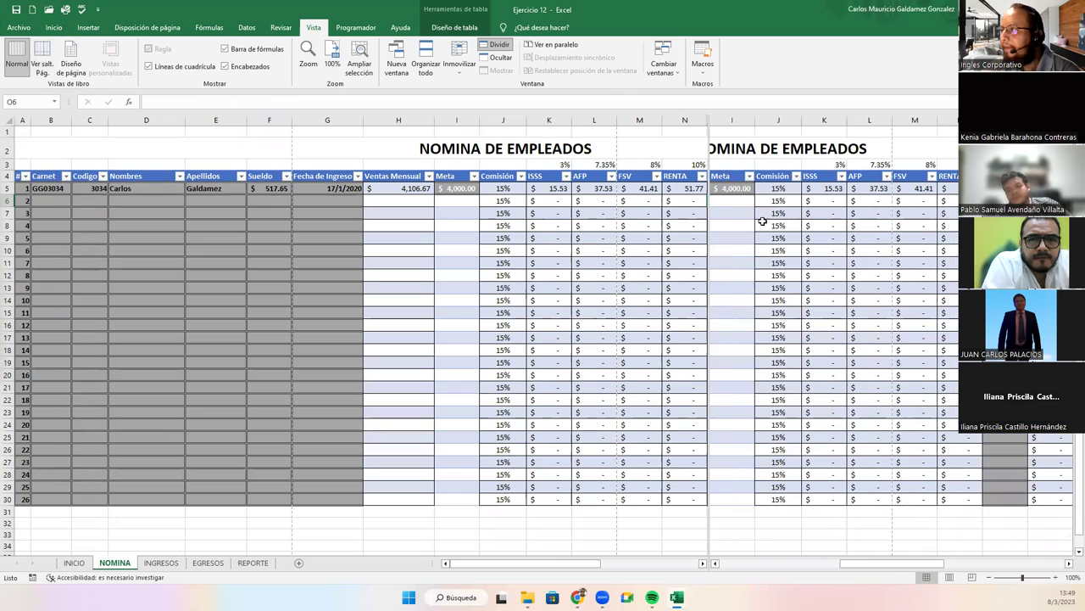
pyautogui.press('Right')
pyautogui.press('Right')
pyautogui.press('Right')
pyautogui.press('Right')
pyautogui.press('Right')
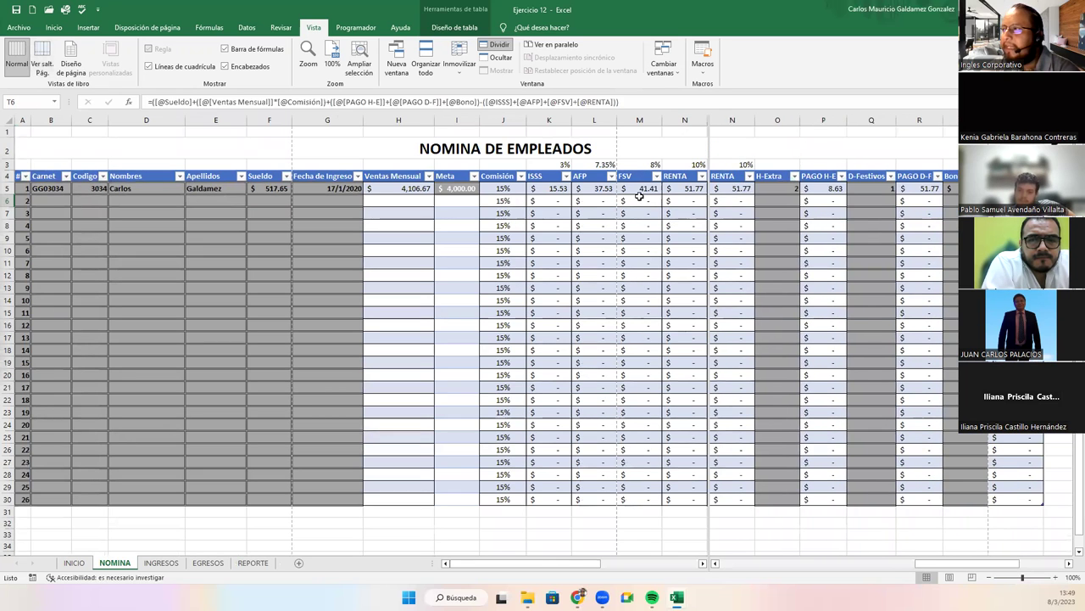
pyautogui.press('Right')
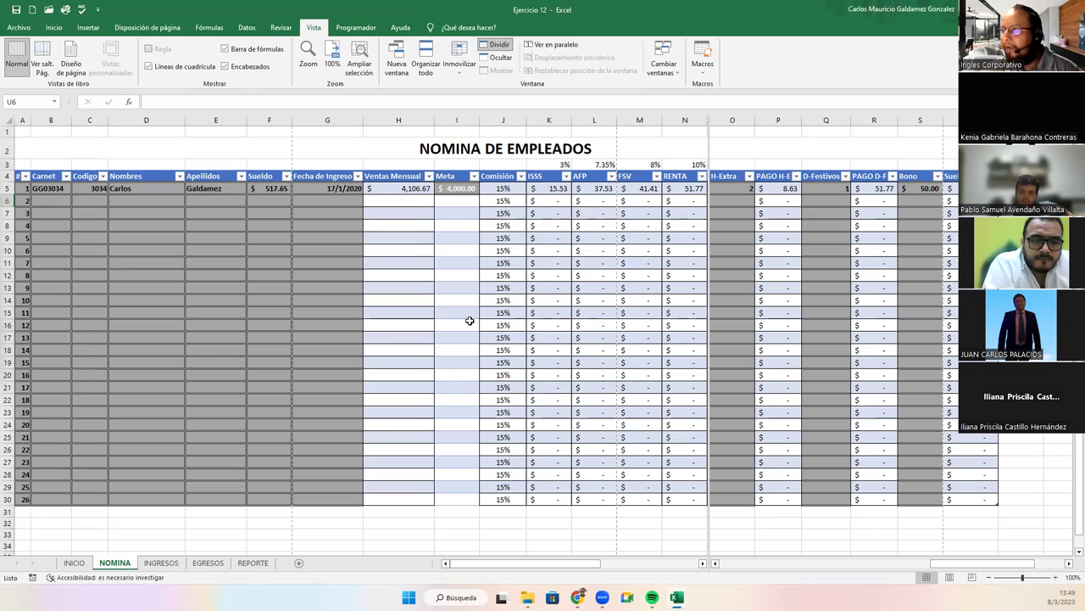
# - Browse rows 16 and 9 across both panes of the NOMINA sheet
pyautogui.click(470, 321)
pyautogui.press('Left')
pyautogui.press('Left')
pyautogui.press('Left')
pyautogui.press('Left')
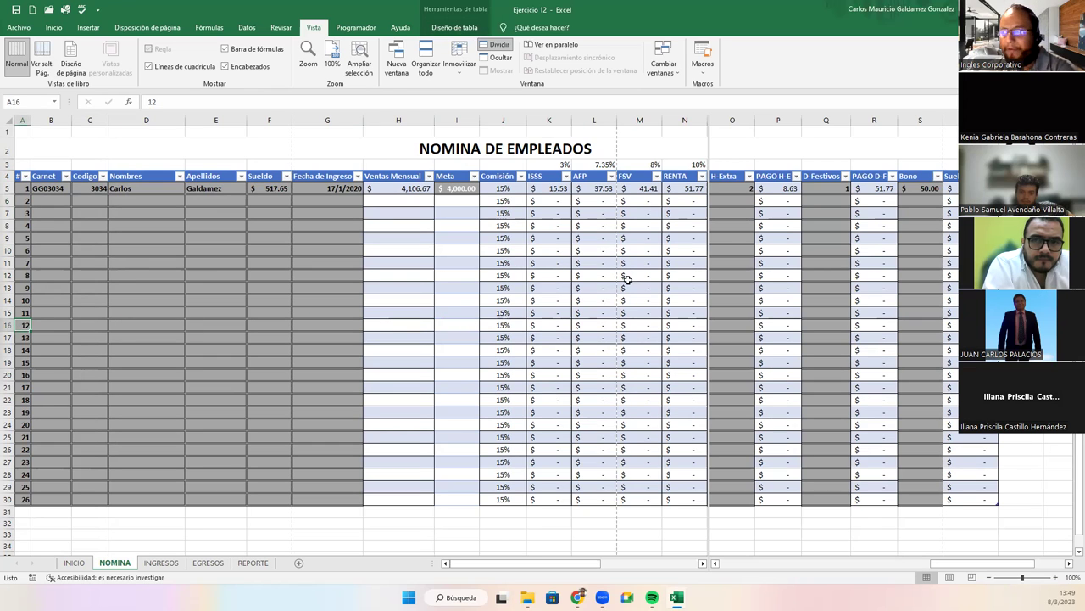
pyautogui.click(735, 238)
pyautogui.press('Right')
pyautogui.press('Right')
pyautogui.press('Right')
pyautogui.press('Right')
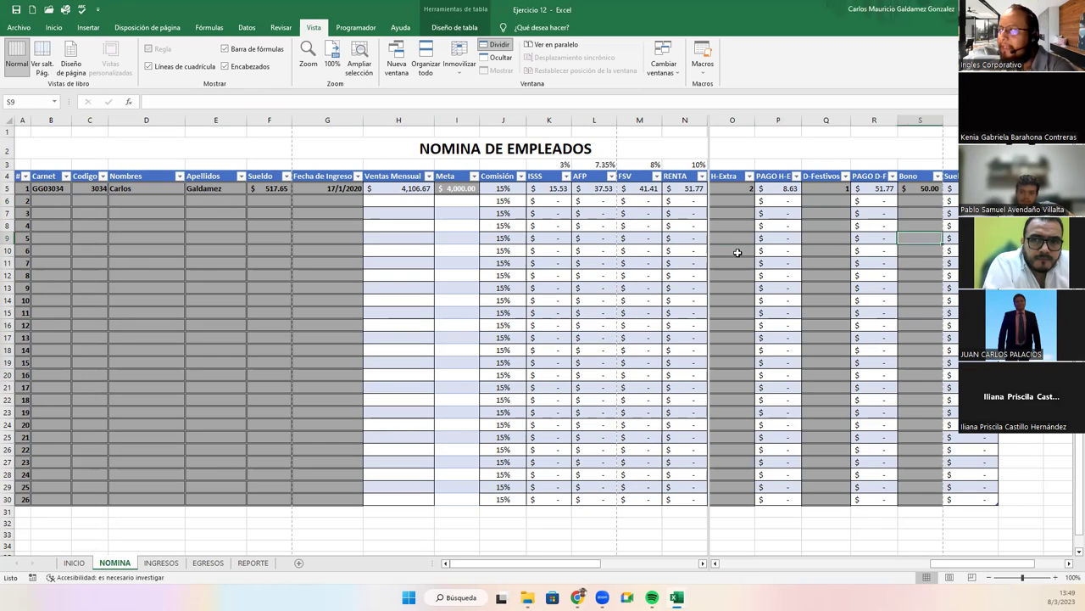
pyautogui.press('Right')
pyautogui.press('Right')
pyautogui.press('Right')
pyautogui.press('Home')
pyautogui.press('Right')
pyautogui.press('Right')
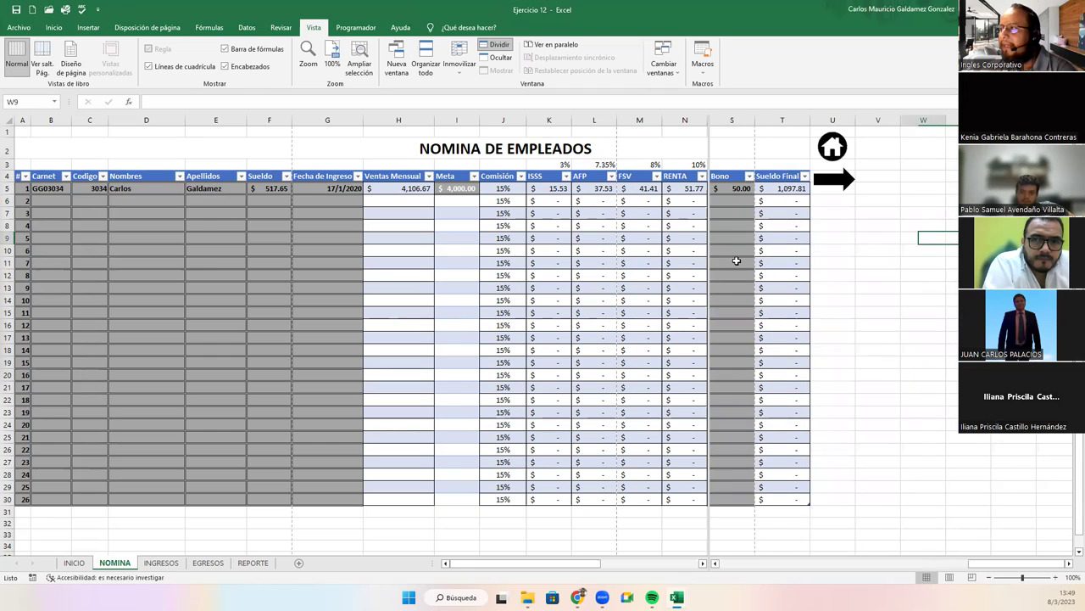
pyautogui.press('Right')
pyautogui.press('Right')
pyautogui.press('Right')
pyautogui.press('Left')
pyautogui.press('Left')
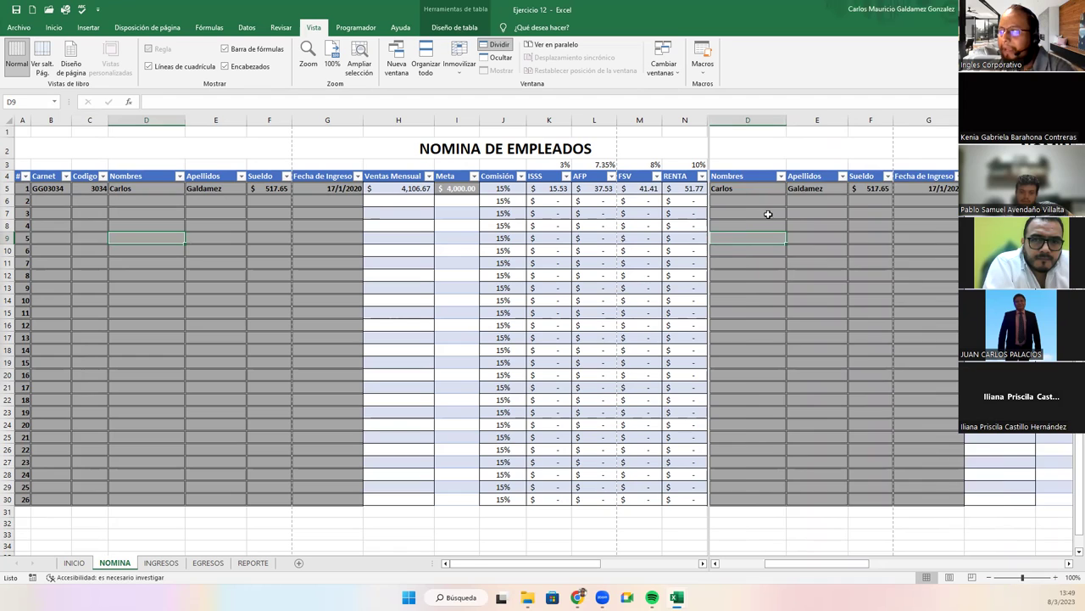
pyautogui.press('Home')
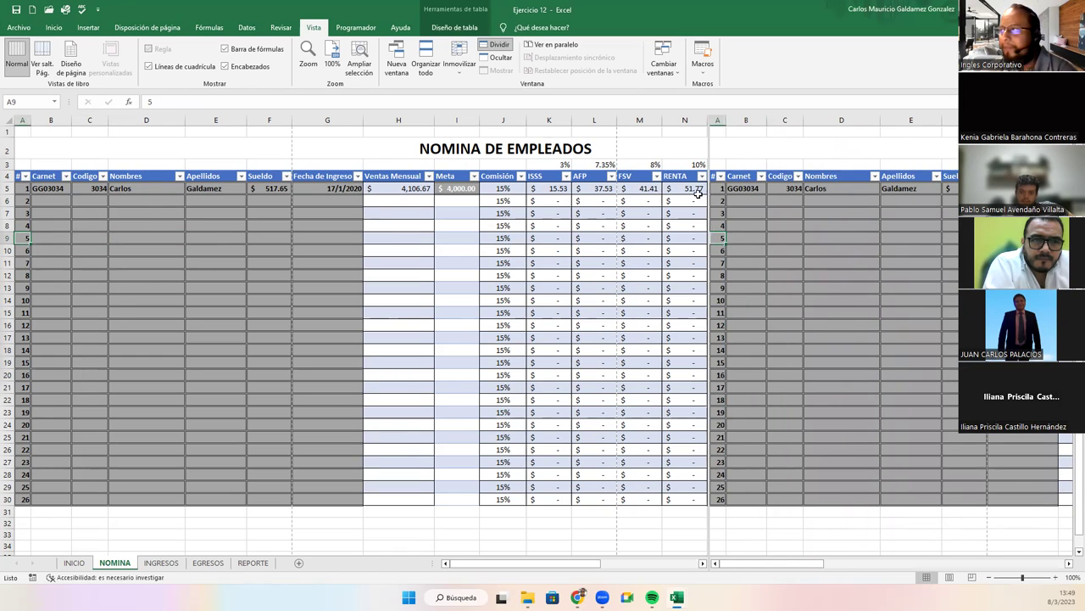
# - Move the vertical split right past column R and browse toward Sueldo Final
pyautogui.moveTo(711, 151)
pyautogui.mouseDown()
pyautogui.moveTo(806, 151)
pyautogui.moveTo(895, 176)
pyautogui.mouseUp()
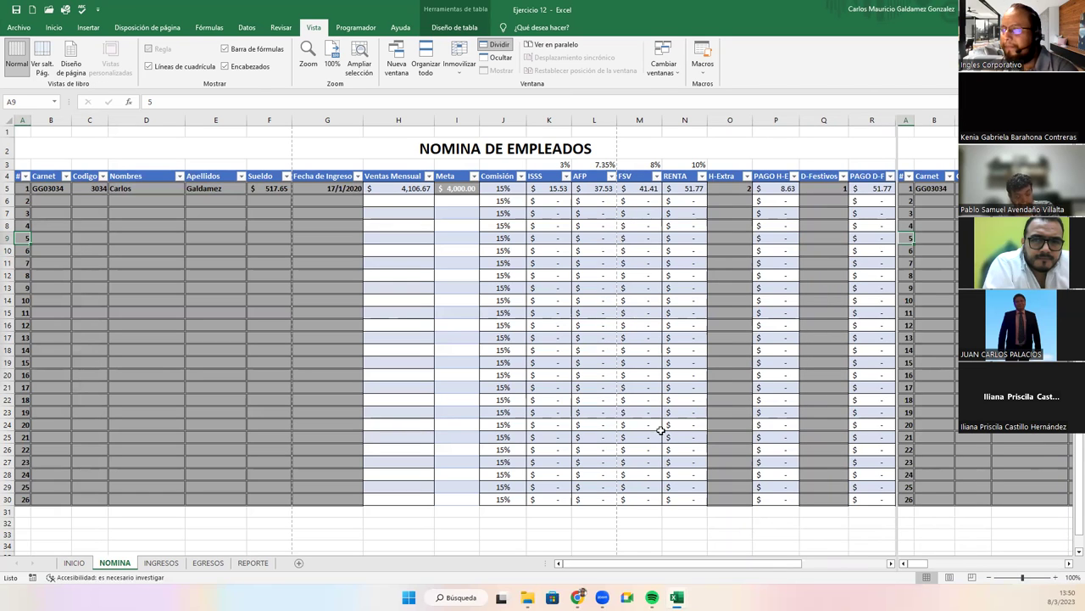
pyautogui.click(858, 243)
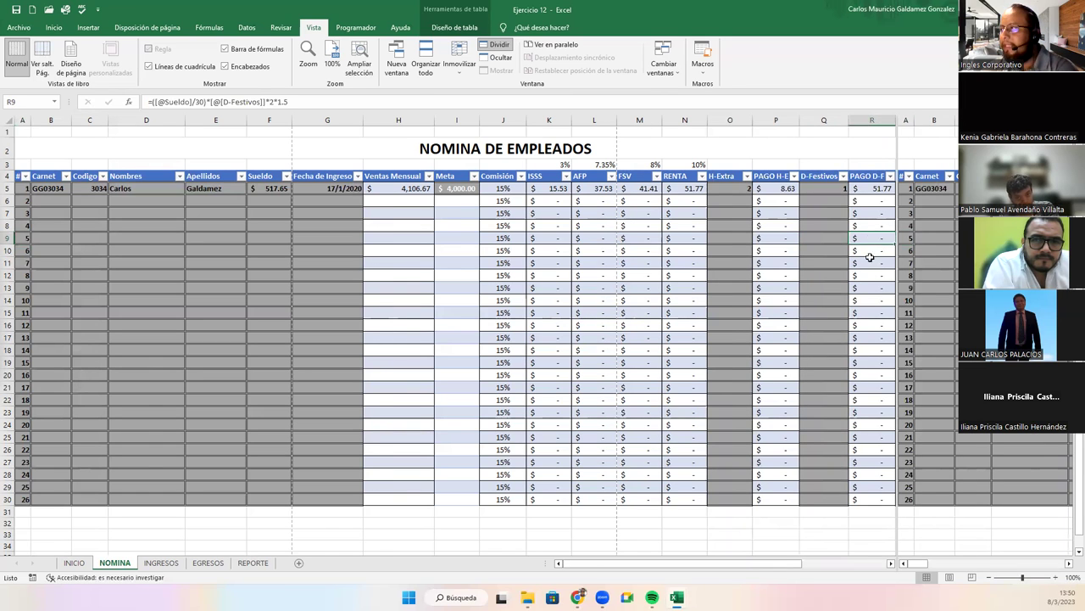
pyautogui.press('Right')
pyautogui.press('Right')
pyautogui.press('Right')
pyautogui.click(940, 230)
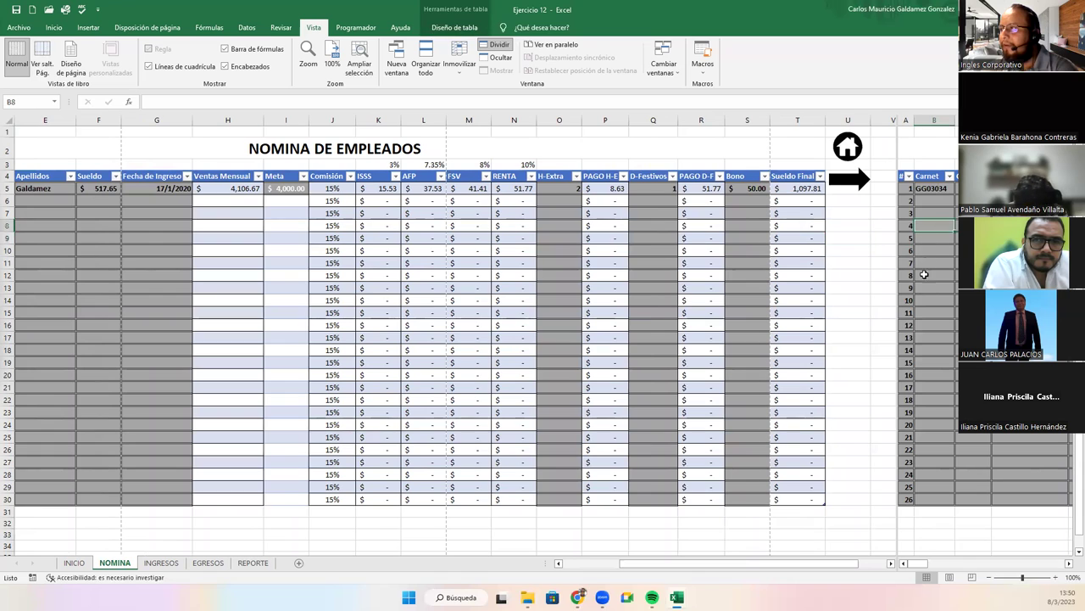
pyautogui.press('Right')
pyautogui.press('Right')
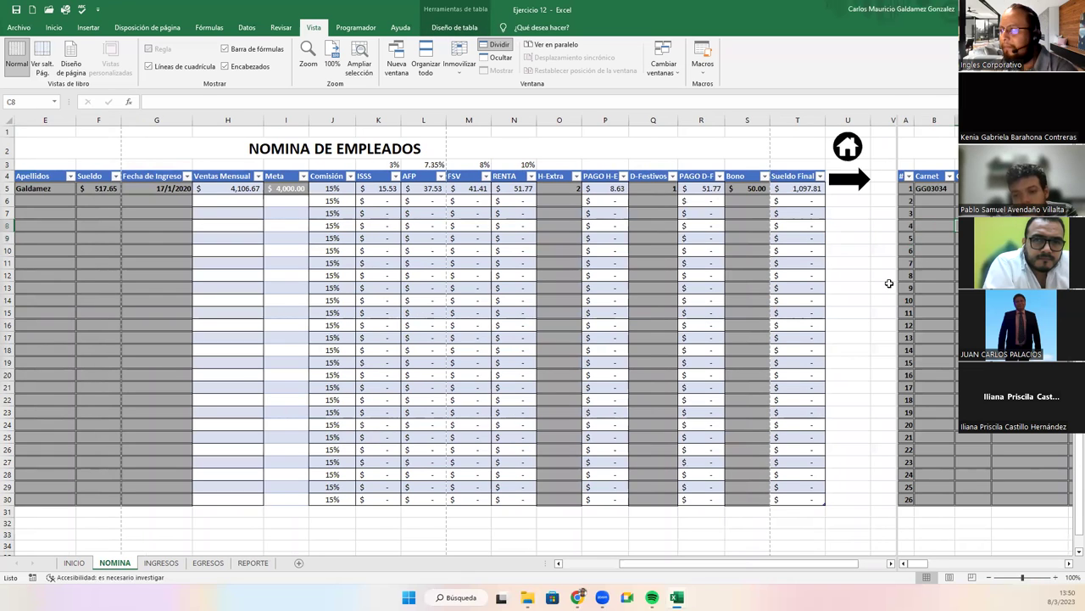
pyautogui.press('Right')
pyautogui.press('Right')
pyautogui.press('Right')
pyautogui.press('Right')
pyautogui.press('Right')
pyautogui.press('Right')
pyautogui.press('Right')
pyautogui.press('Right')
pyautogui.press('Right')
pyautogui.press('Right')
pyautogui.press('Right')
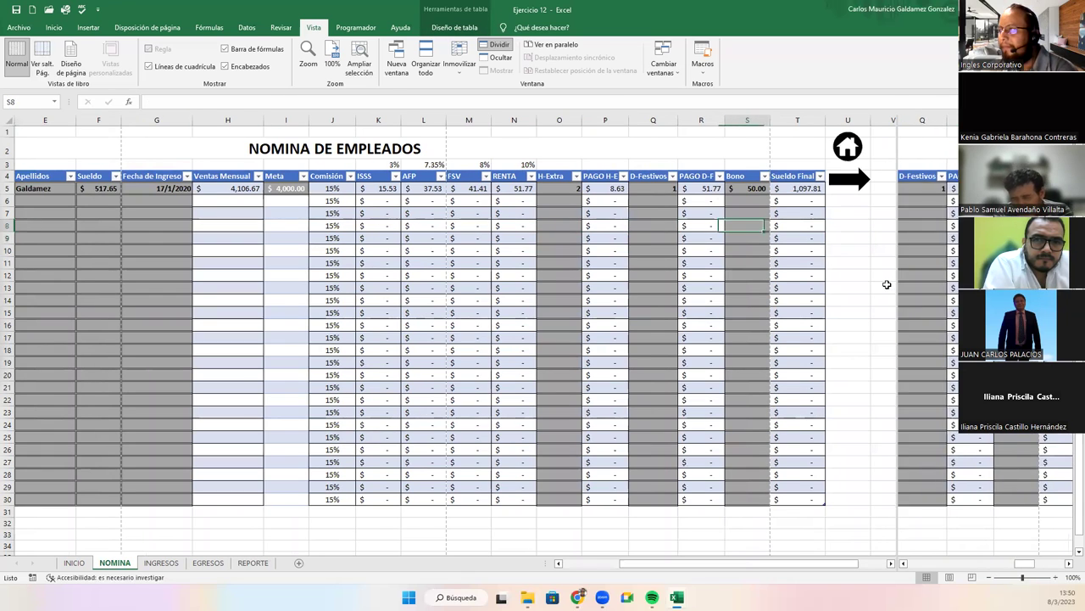
pyautogui.press('Right')
pyautogui.press('Right')
# - Remove the window split, then hide and unhide the Ejercicio 12 workbook window
pyautogui.click(492, 46)
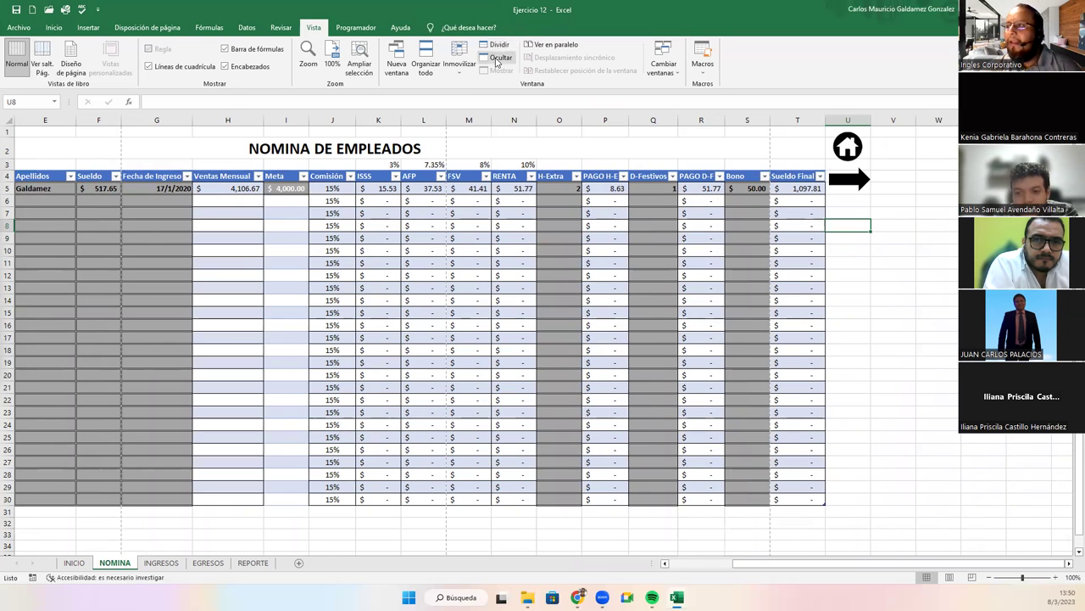
pyautogui.click(499, 58)
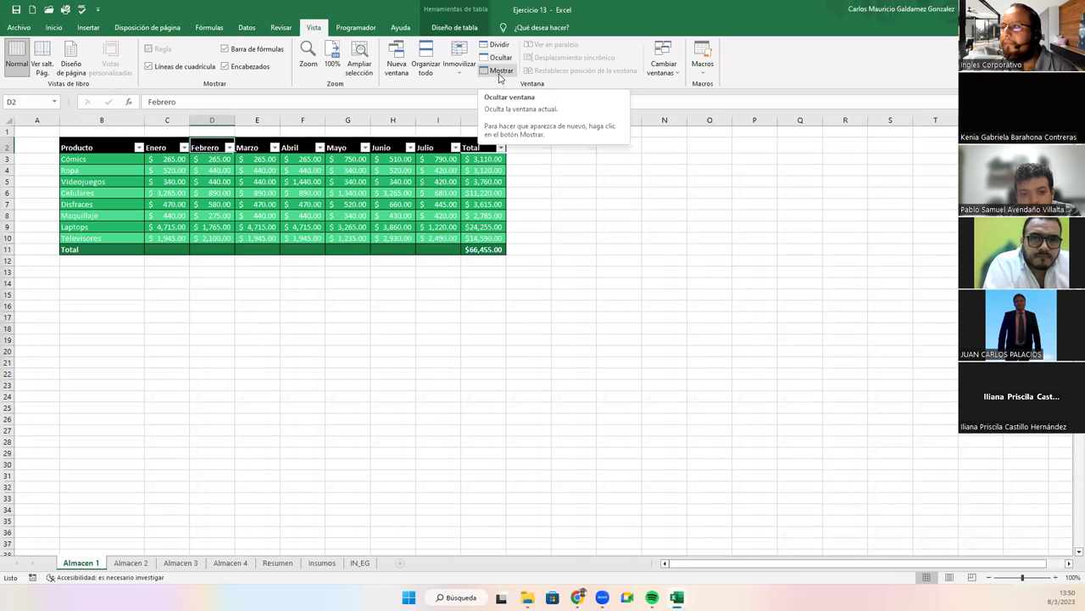
pyautogui.click(500, 71)
pyautogui.click(392, 419)
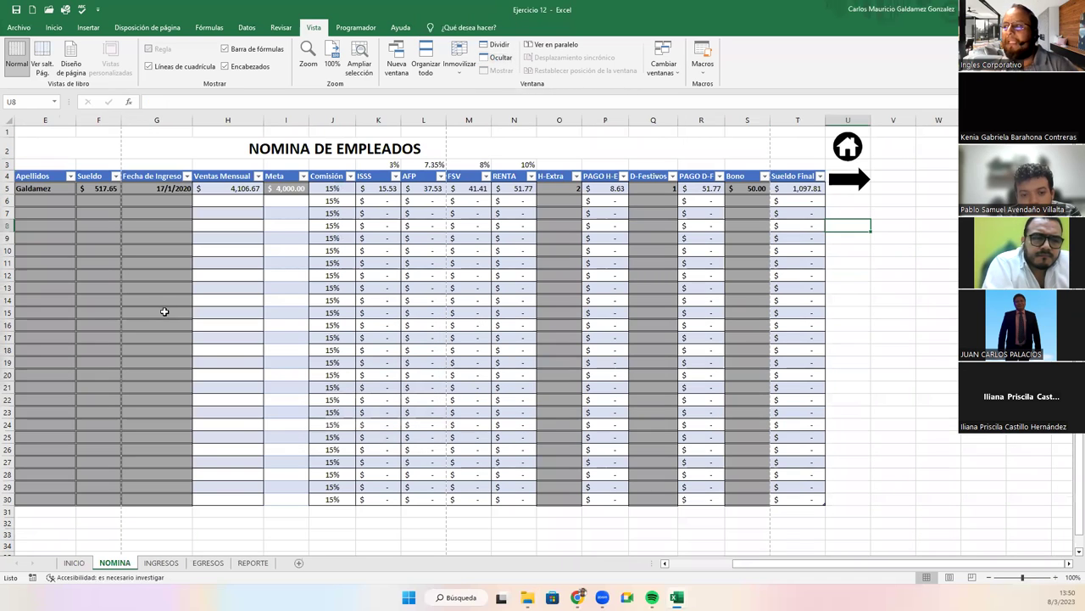
# - Check the AFP formula in L21 and nearby payroll cells, then close Ejercicio 12 with No guardar
pyautogui.click(407, 390)
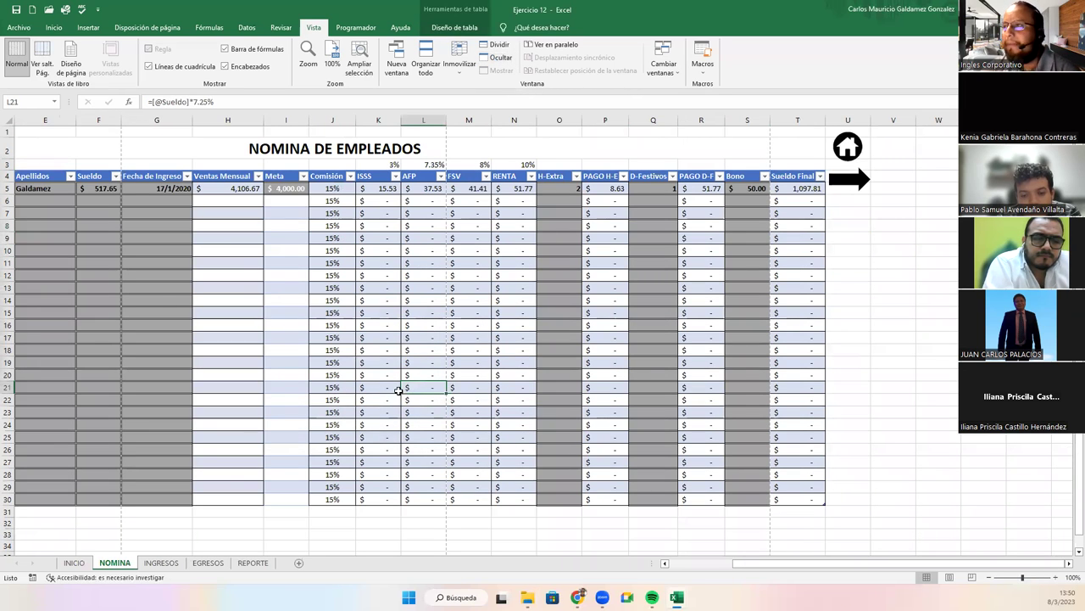
pyautogui.click(53, 27)
pyautogui.click(243, 407)
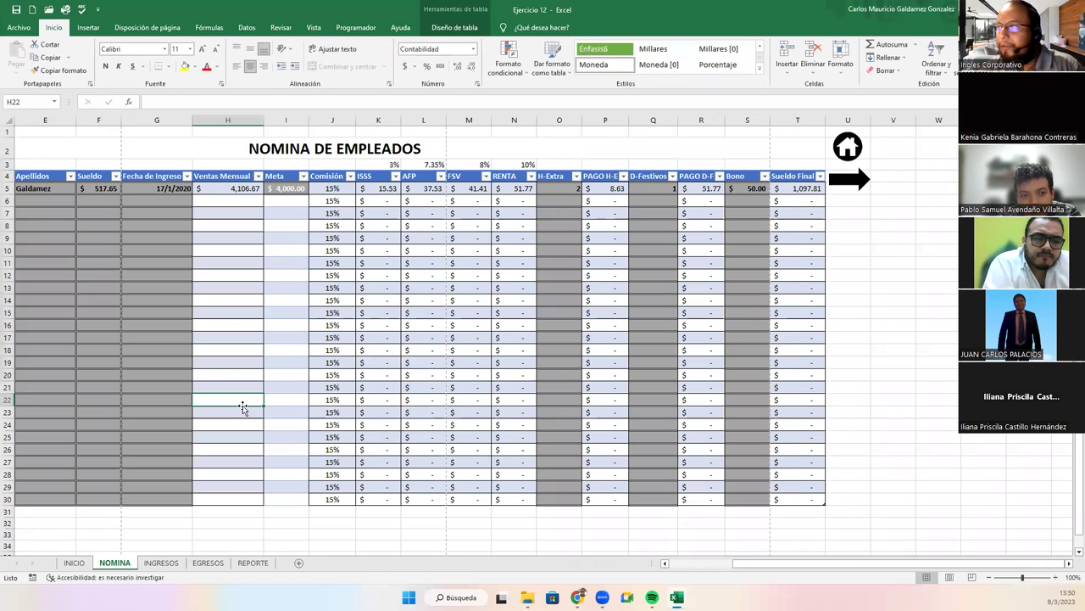
pyautogui.click(681, 566)
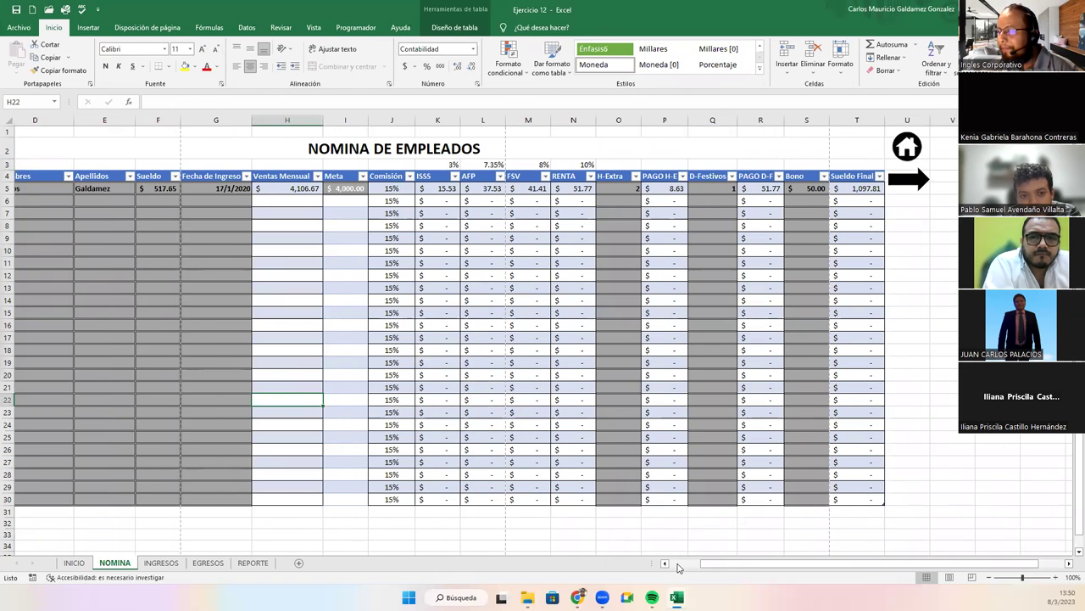
pyautogui.click(119, 267)
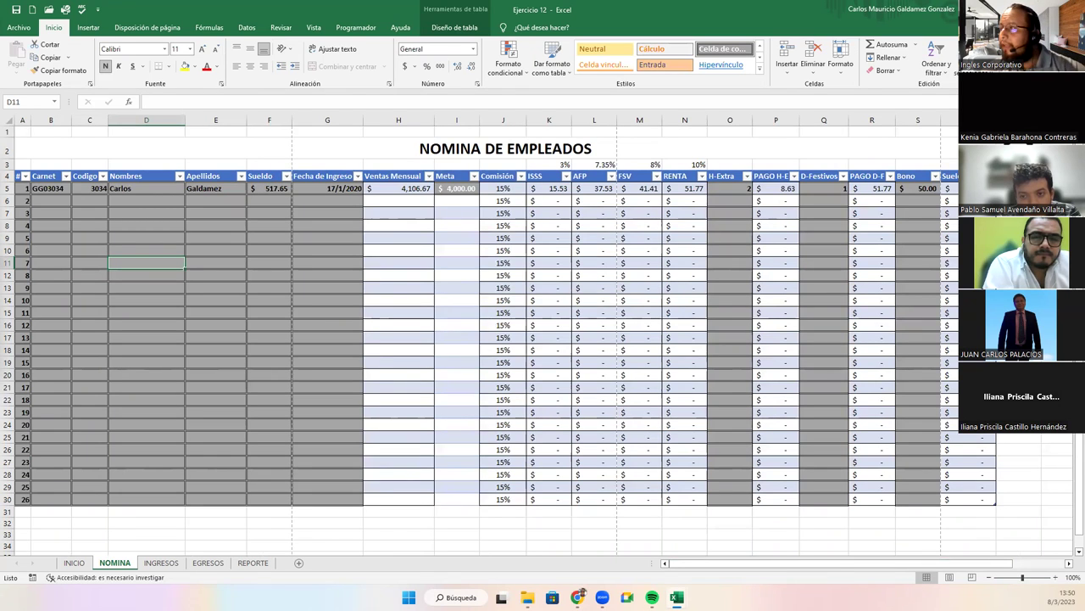
pyautogui.hotkey('alt', 'F4')
pyautogui.click(536, 313)
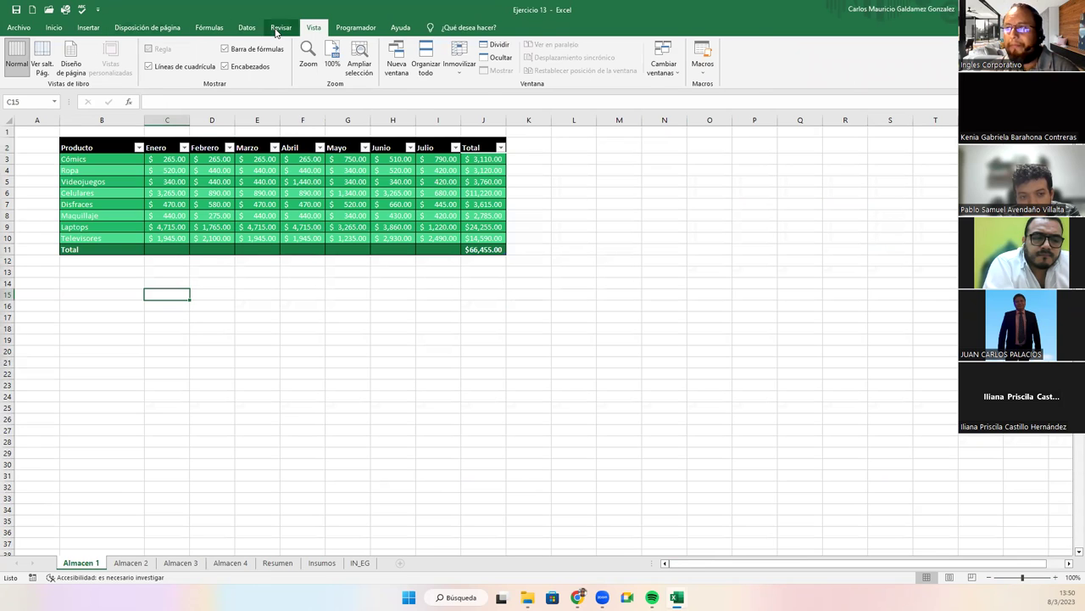
# - On the Revisar ribbon, select the Resumen sheet and start unprotecting the workbook with Proteger libro
pyautogui.scroll(1, 280, 28)
pyautogui.scroll(1, 297, 27)
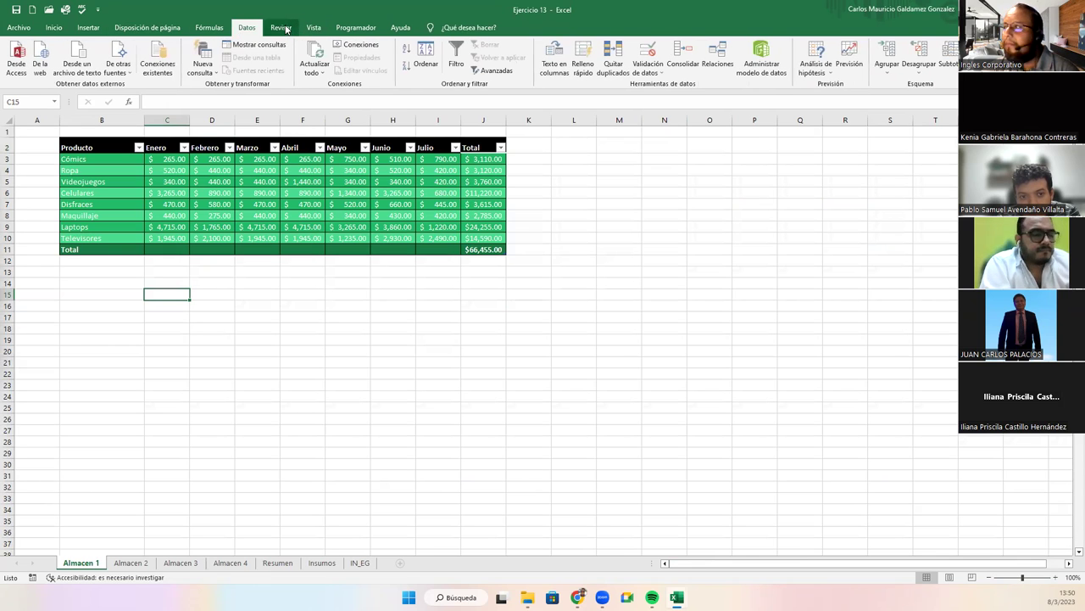
pyautogui.click(286, 30)
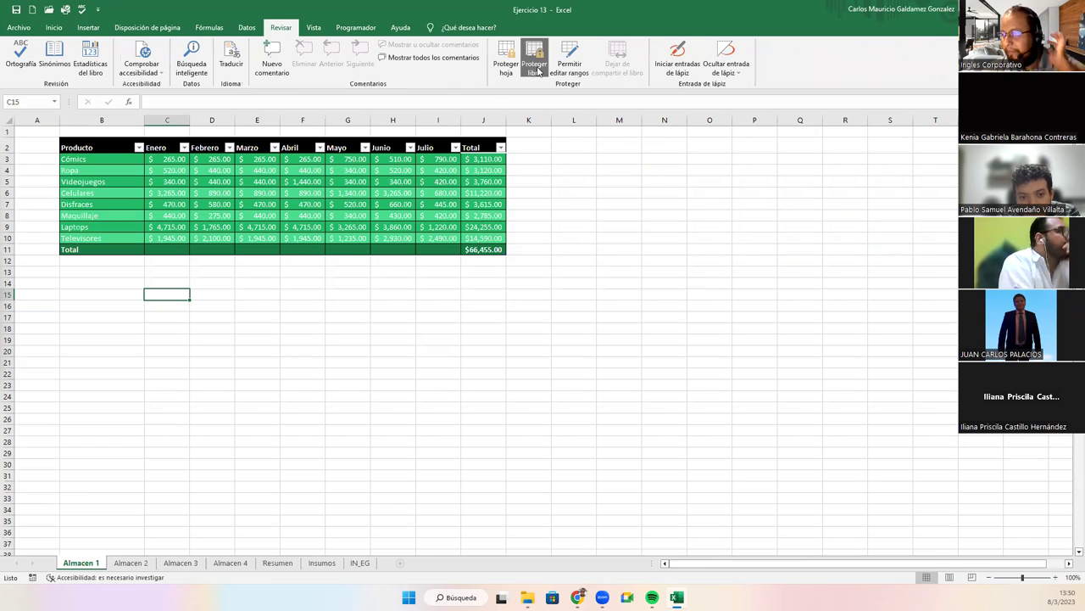
pyautogui.click(279, 563)
pyautogui.rightClick(284, 564)
pyautogui.press('Escape')
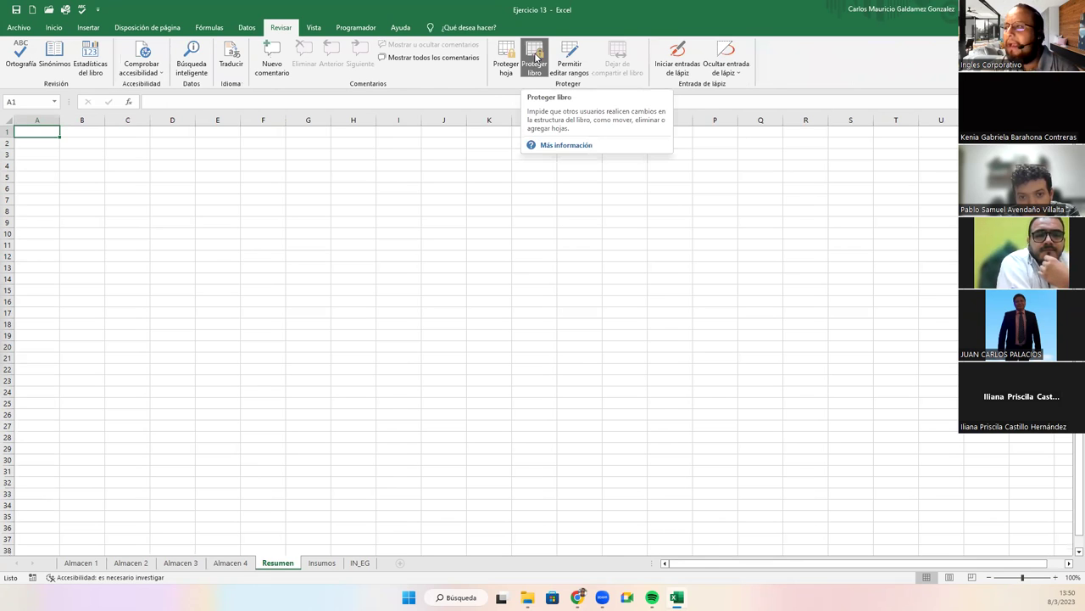
pyautogui.click(530, 53)
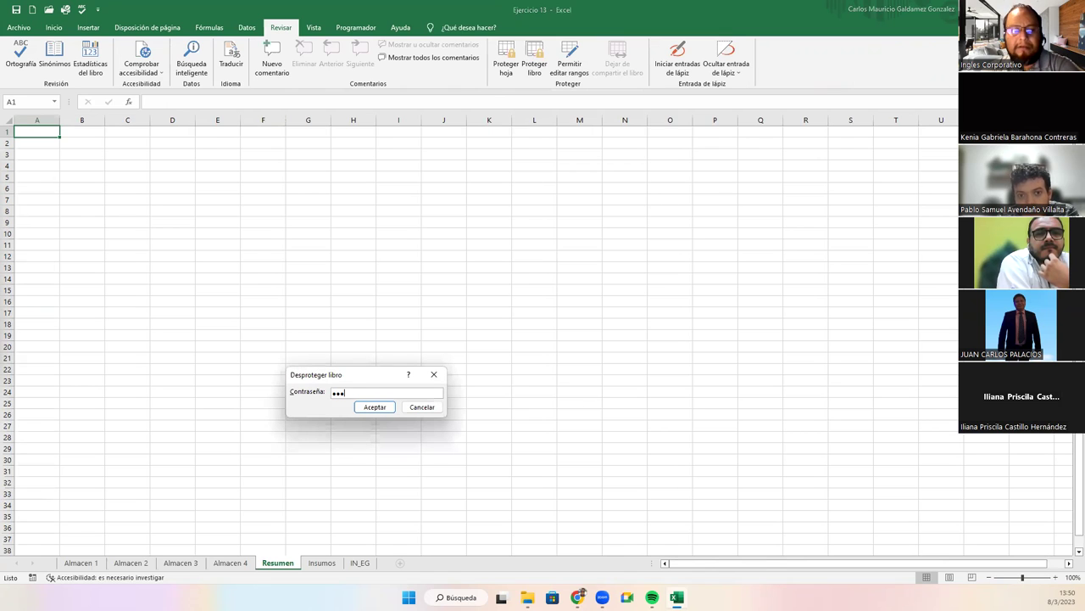
# - Confirm the password to unprotect the workbook, then delete the IN_EG, Insumos and Resumen sheets
pyautogui.press('Return')
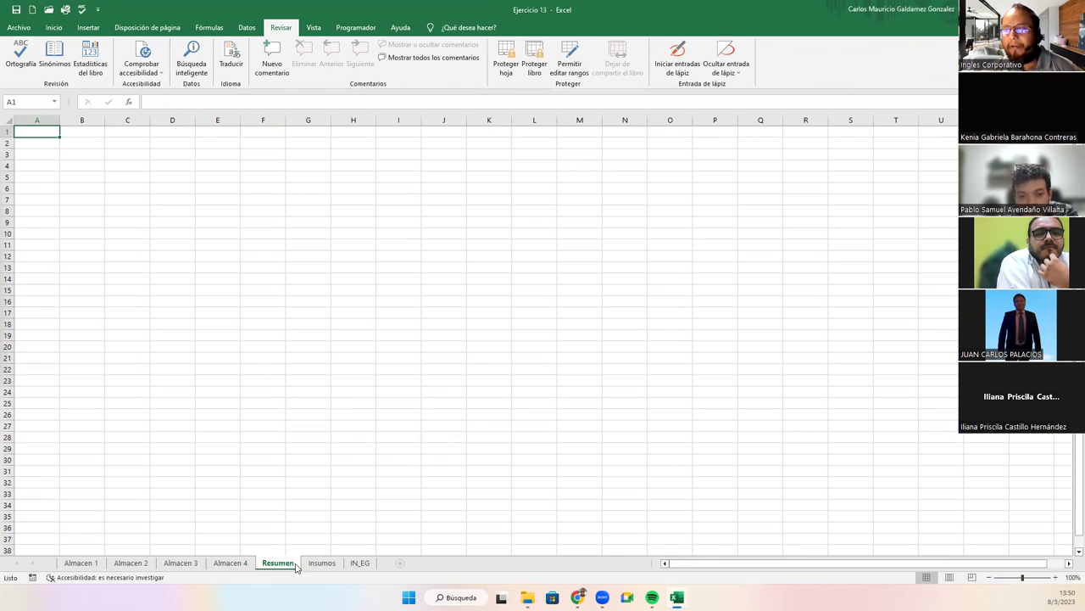
pyautogui.rightClick(353, 565)
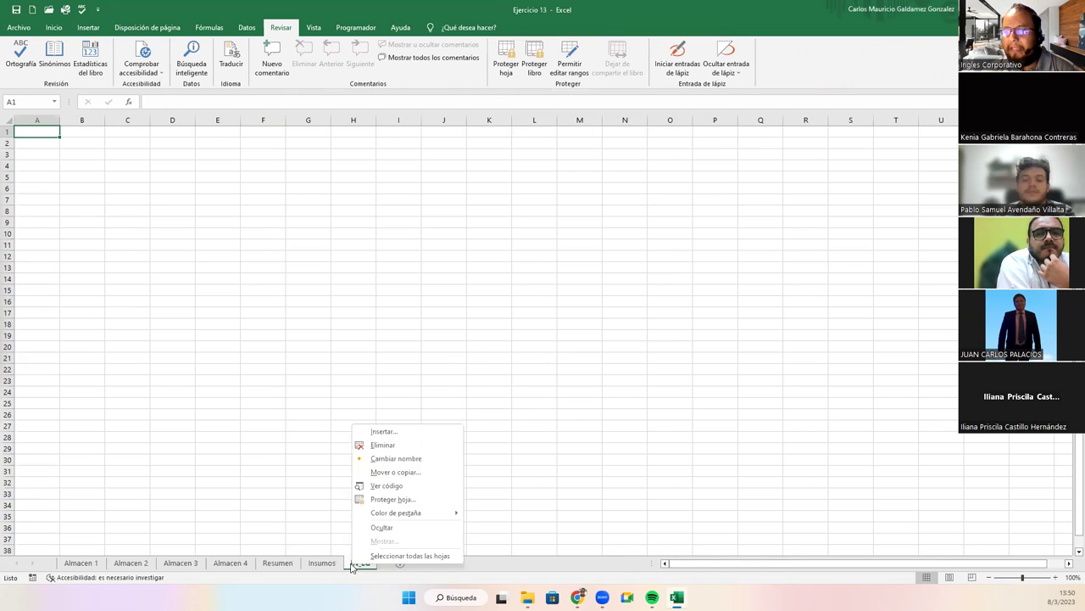
pyautogui.click(386, 444)
pyautogui.rightClick(322, 561)
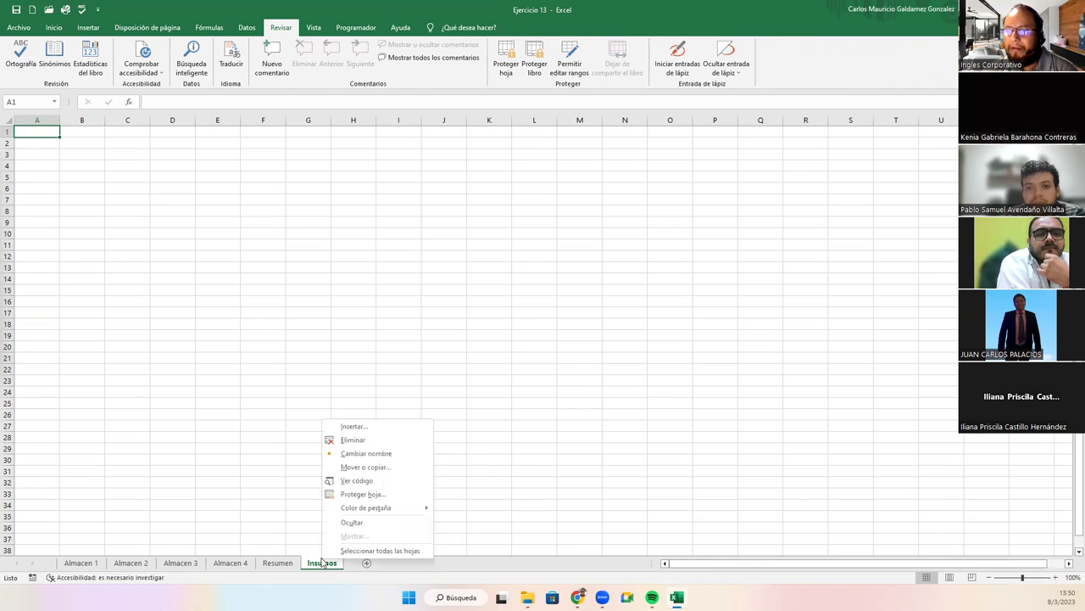
pyautogui.click(356, 442)
pyautogui.rightClick(287, 566)
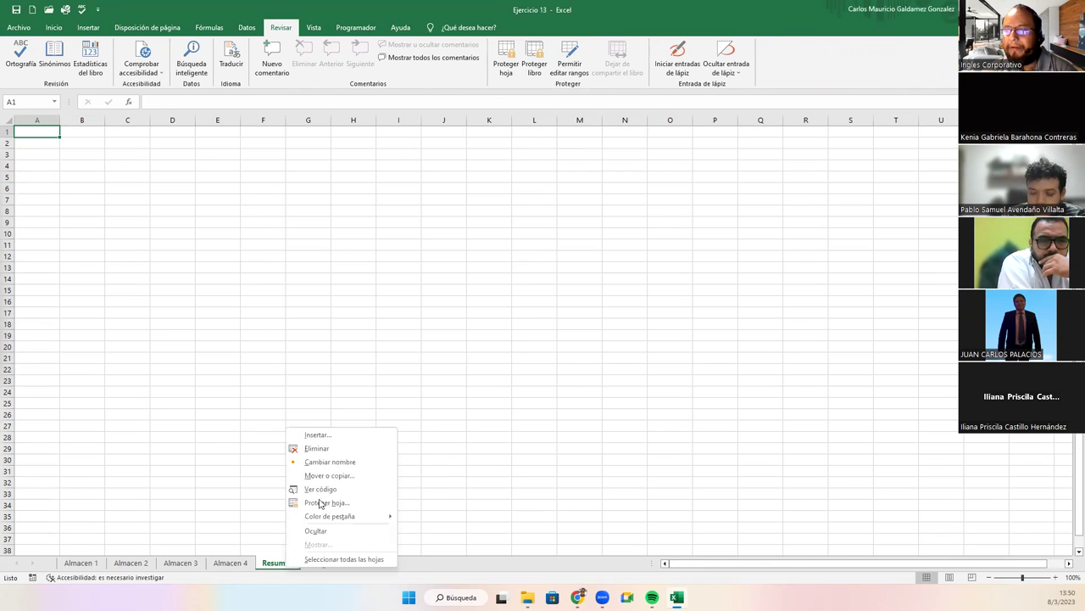
pyautogui.click(325, 447)
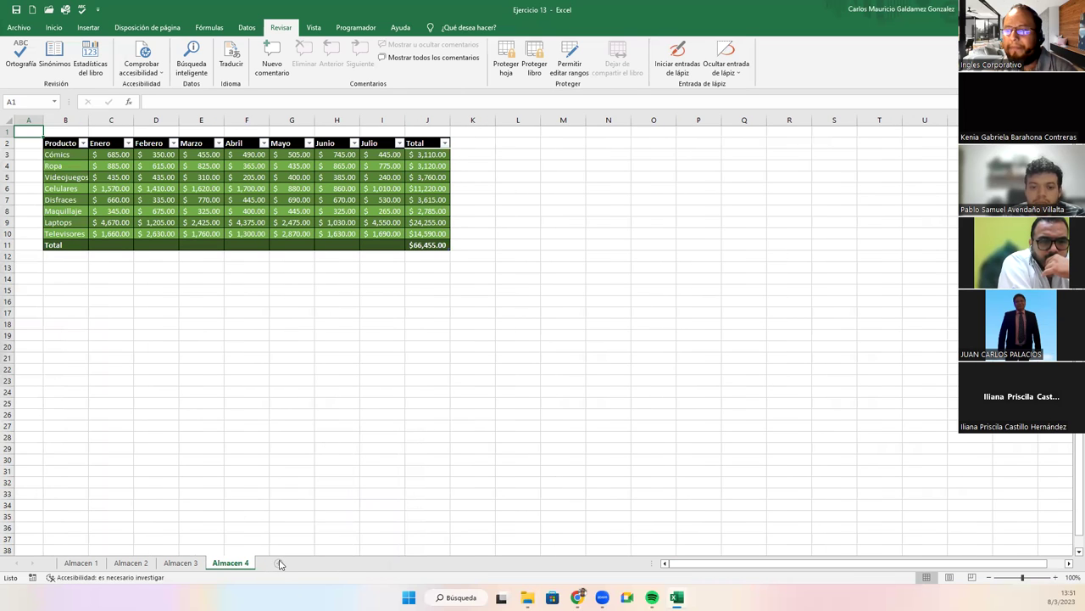
# - Start deleting Almacen 4 but cancel, keeping the sheet, and select cell I22
pyautogui.rightClick(237, 570)
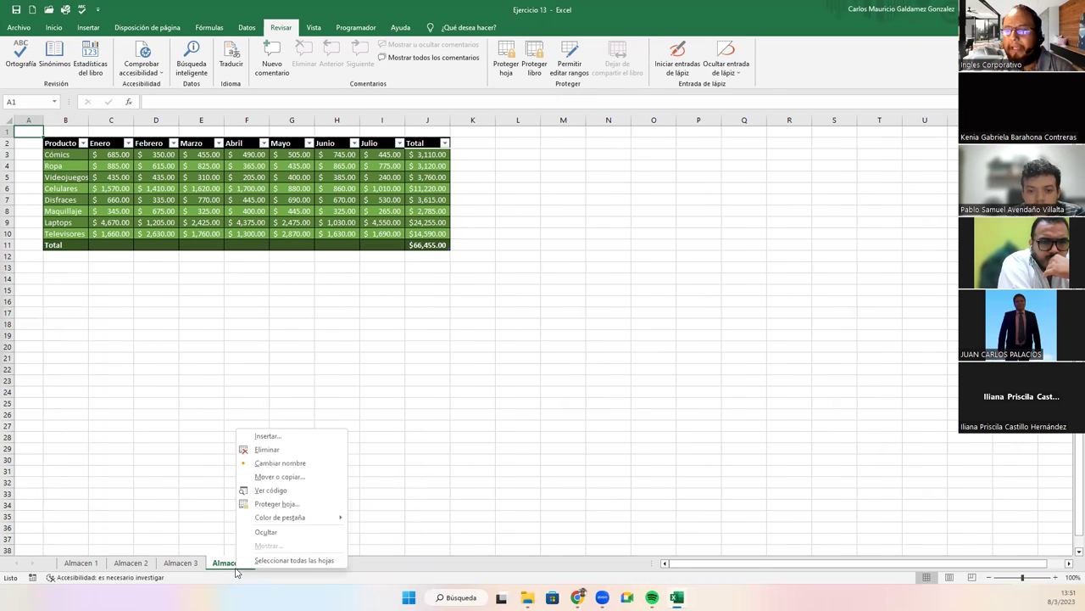
pyautogui.click(284, 448)
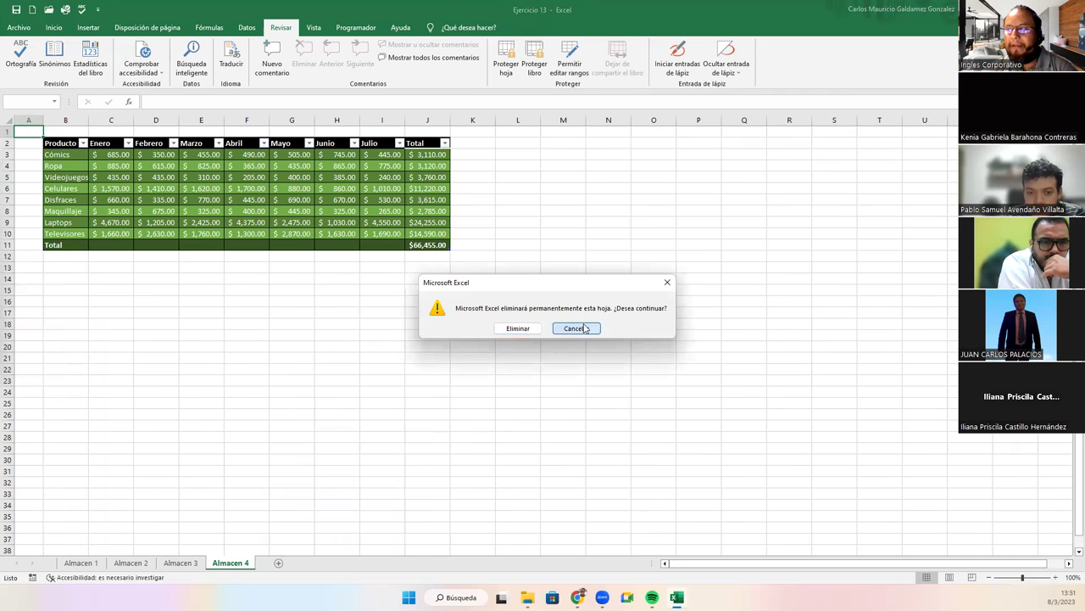
pyautogui.click(575, 327)
pyautogui.click(399, 368)
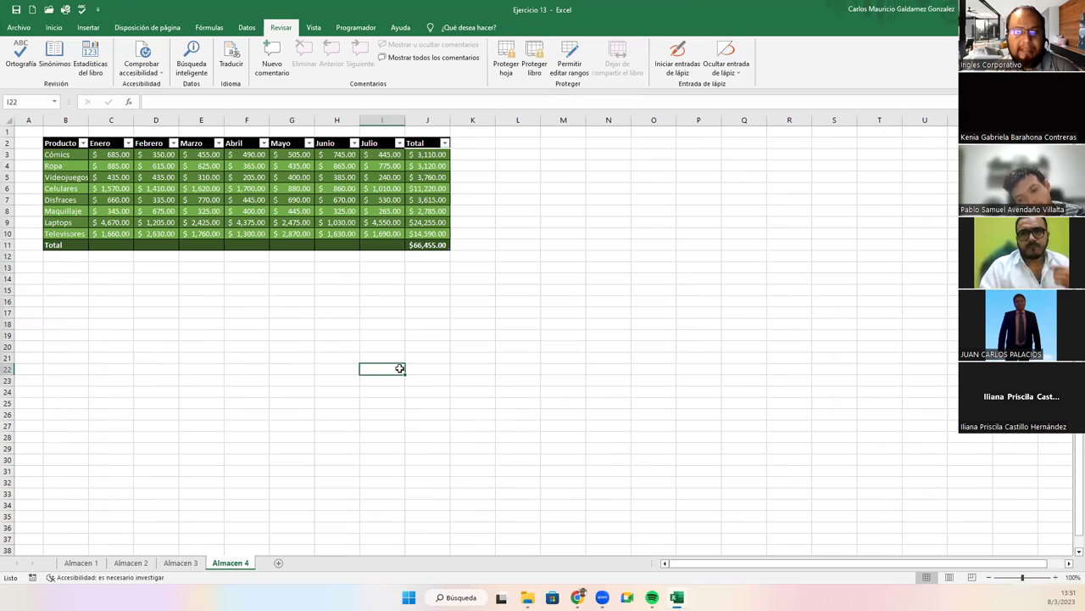
# - Review the Almacen 1–4 tables and check the still-empty Permitir editar rangos list, then cancel
pyautogui.click(82, 563)
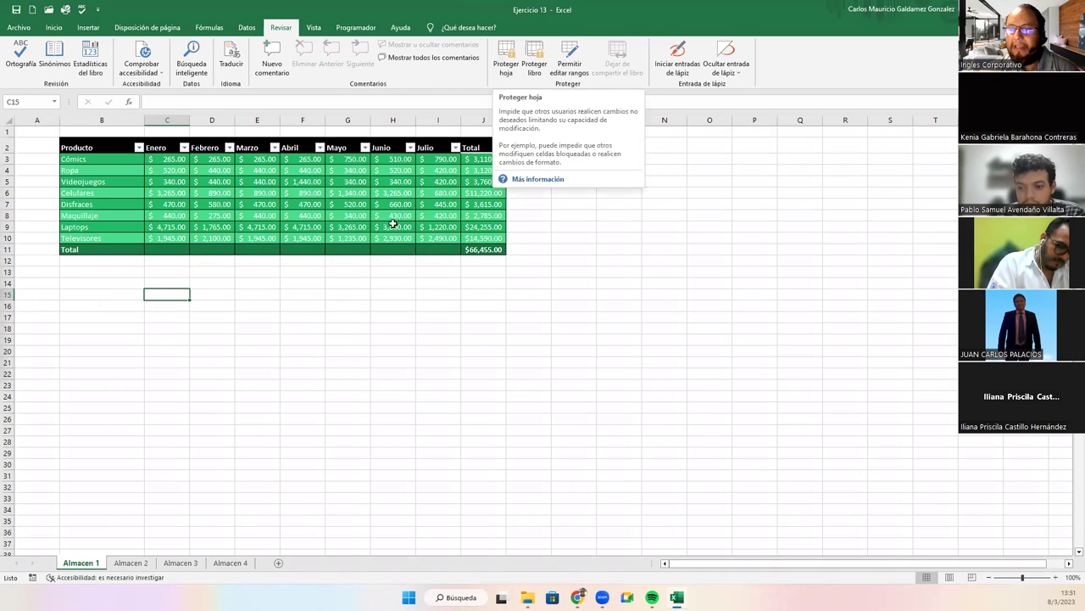
pyautogui.click(127, 564)
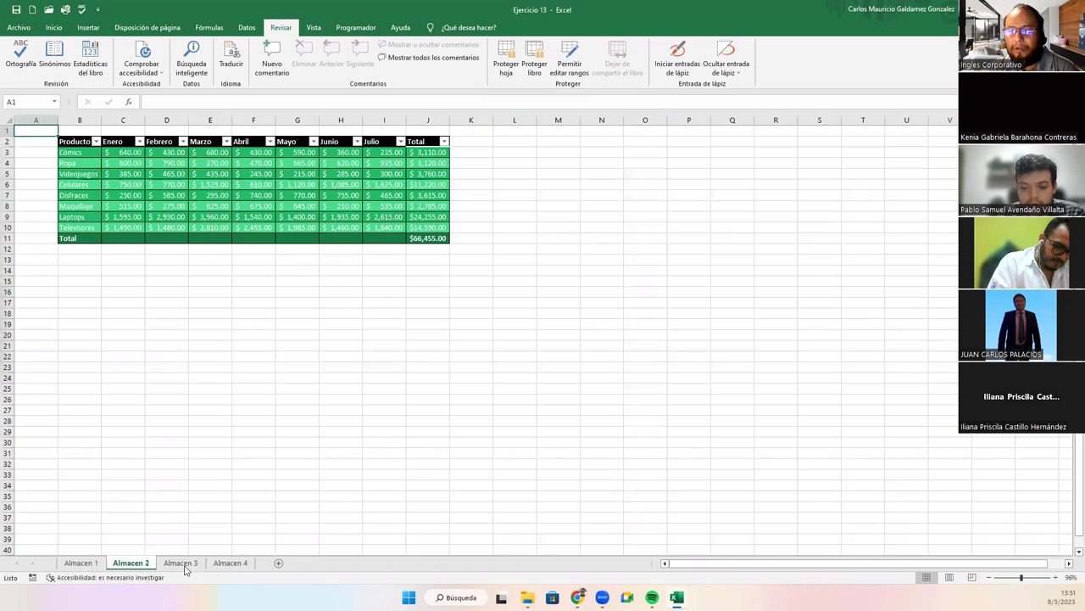
pyautogui.click(181, 563)
pyautogui.click(79, 563)
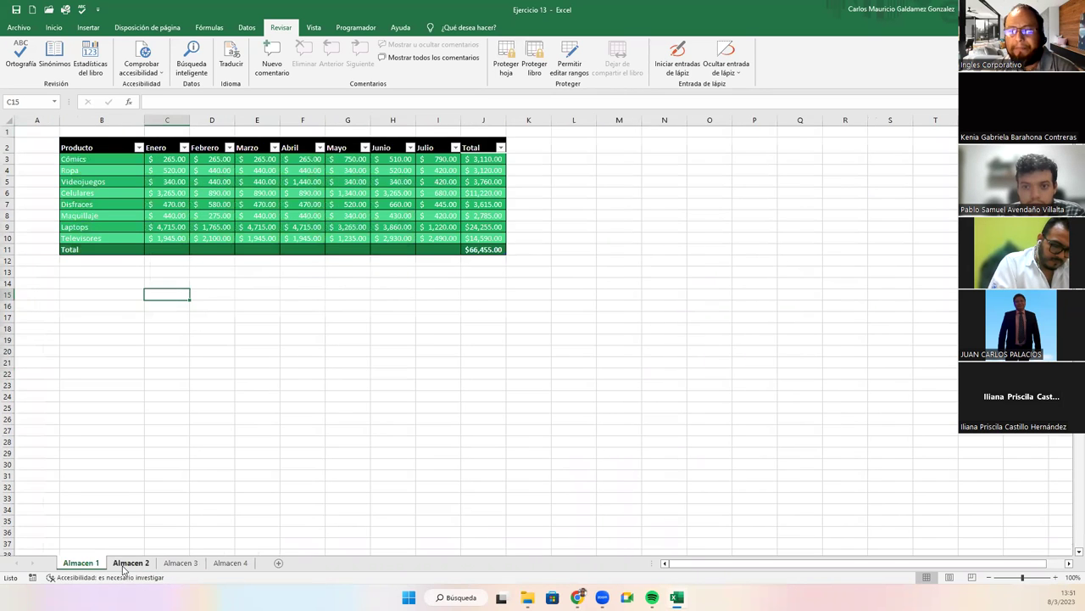
pyautogui.click(129, 563)
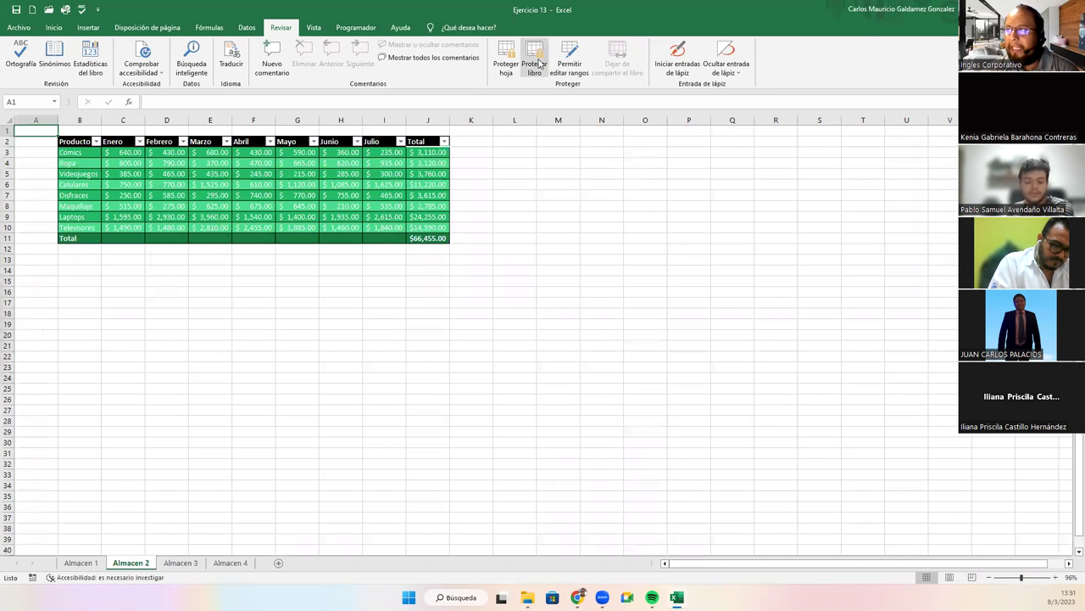
pyautogui.click(179, 564)
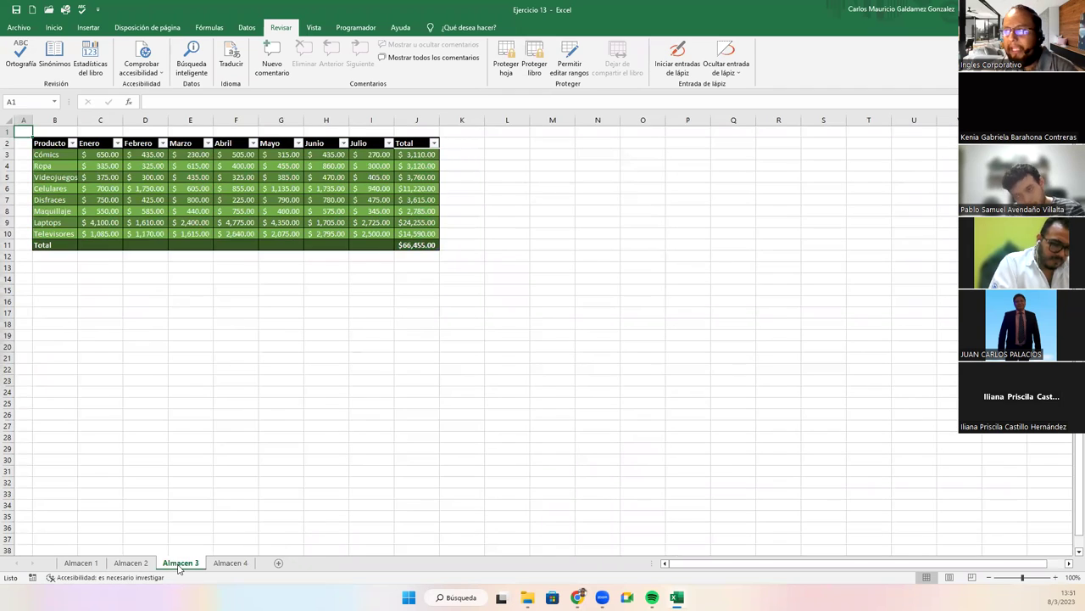
pyautogui.click(230, 564)
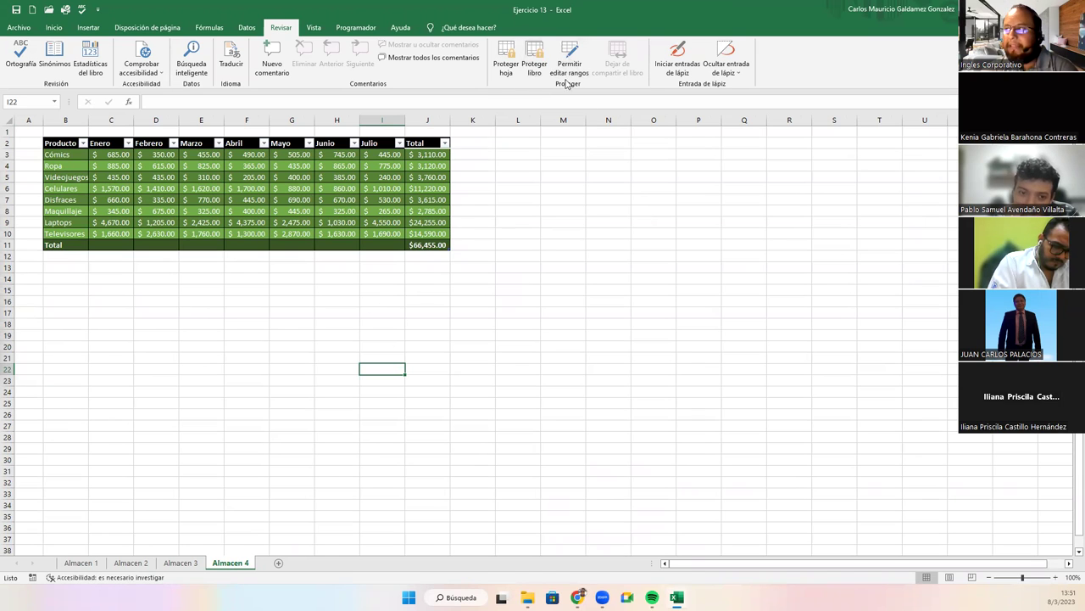
pyautogui.click(568, 68)
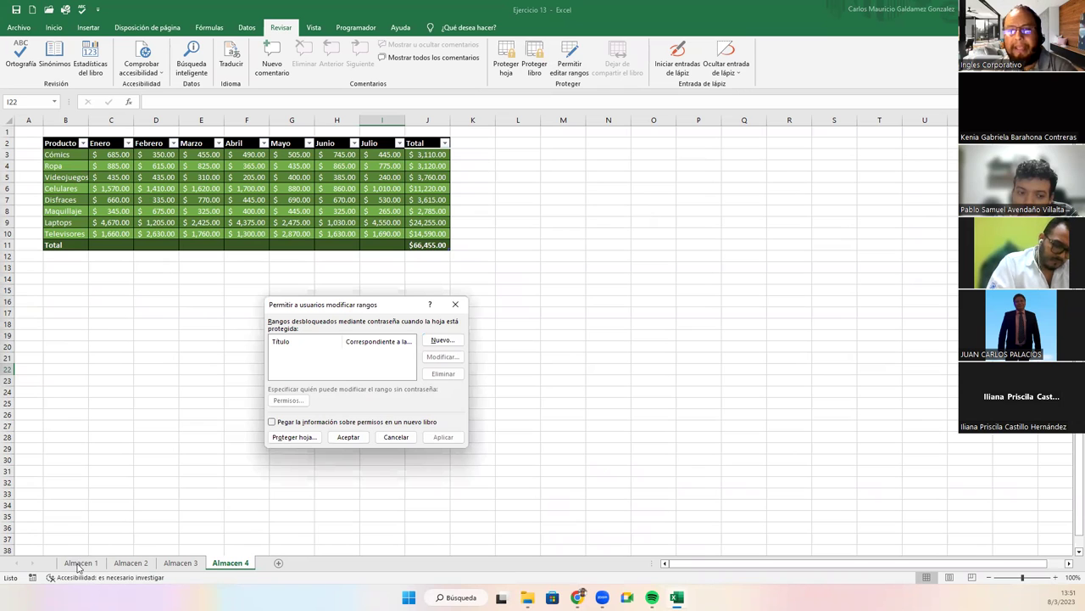
pyautogui.click(396, 437)
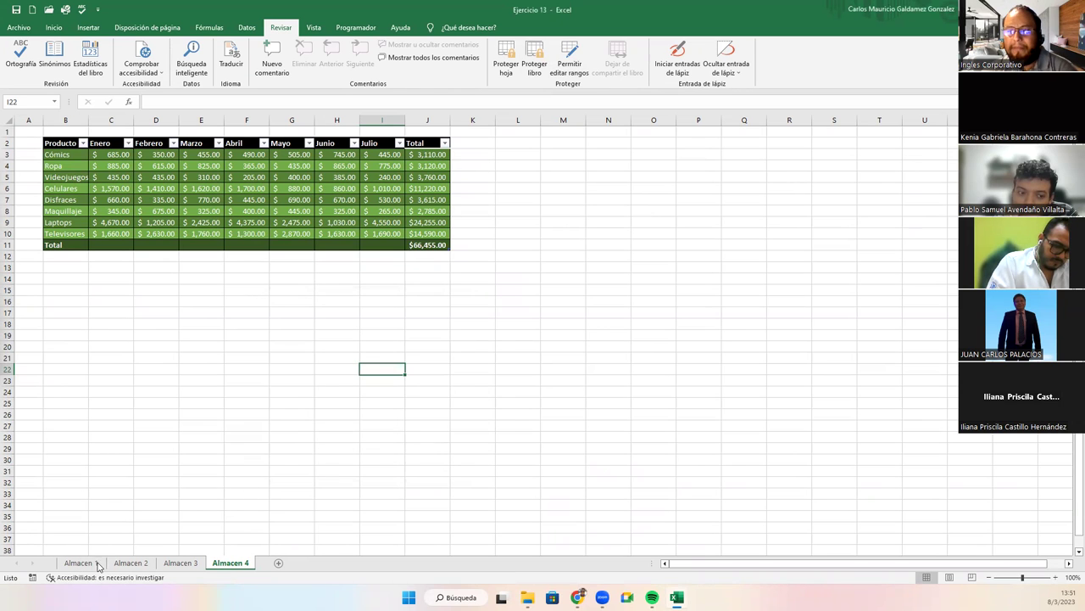
# - Cycle through the Almacen sheets again, ending on Almacen 2
pyautogui.click(95, 564)
pyautogui.click(131, 563)
pyautogui.click(181, 562)
pyautogui.click(230, 562)
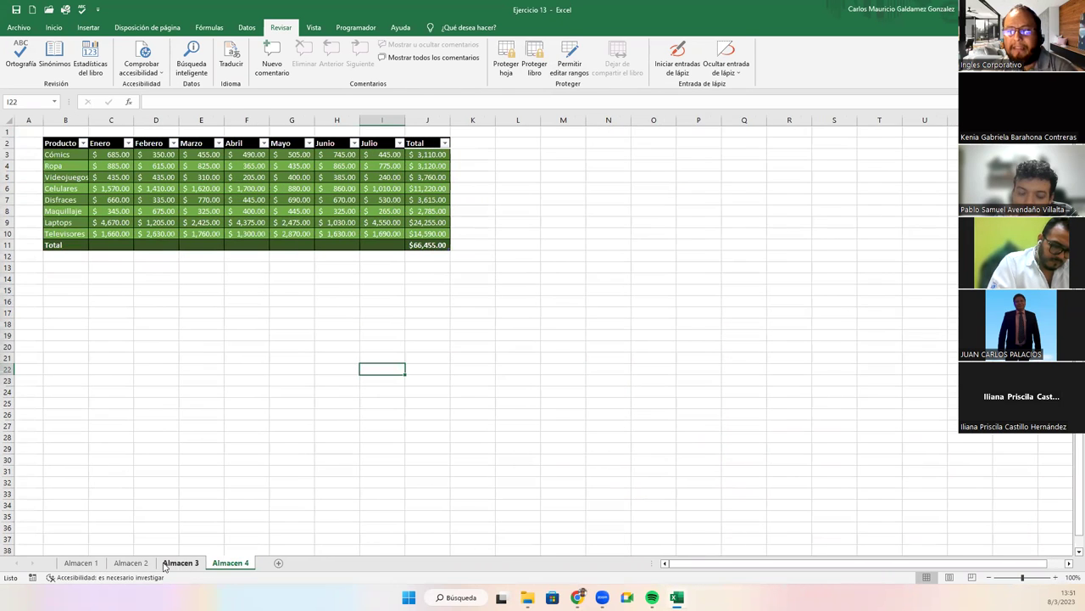
pyautogui.click(129, 564)
pyautogui.click(180, 562)
pyautogui.click(231, 563)
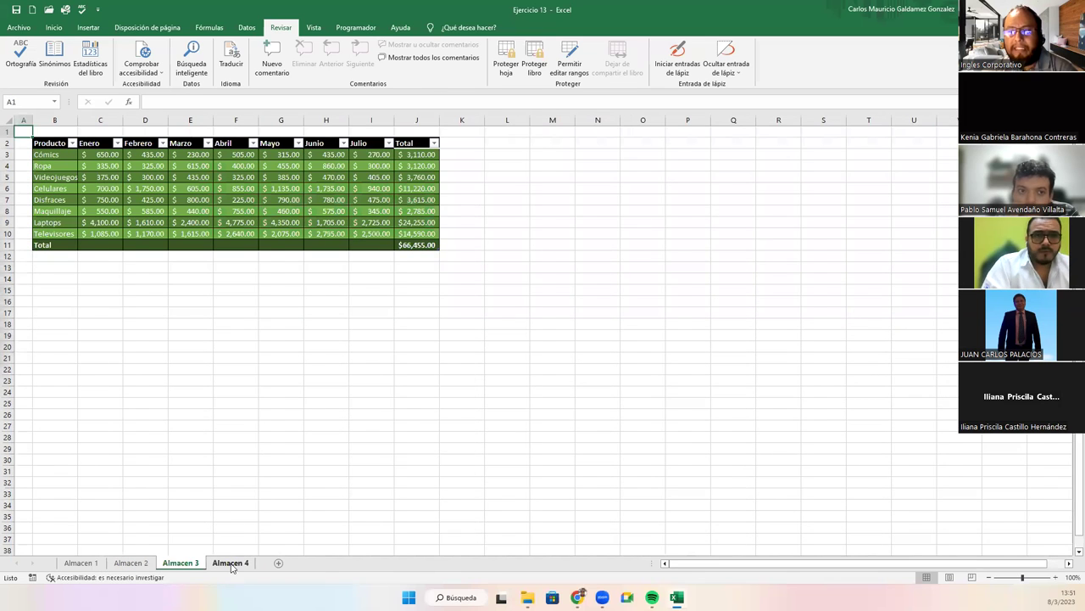
pyautogui.click(80, 563)
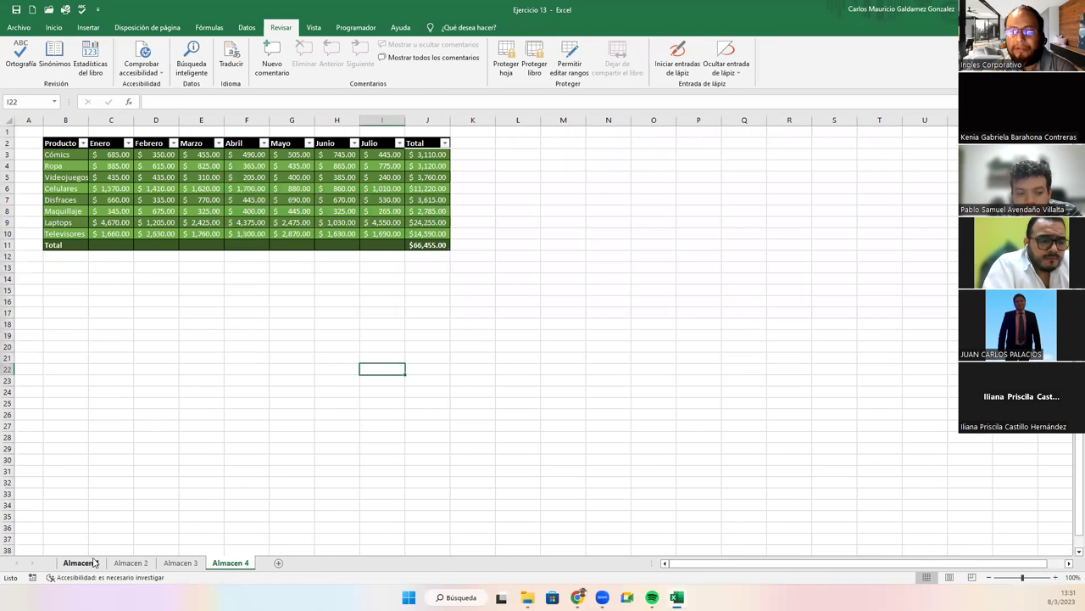
pyautogui.click(127, 564)
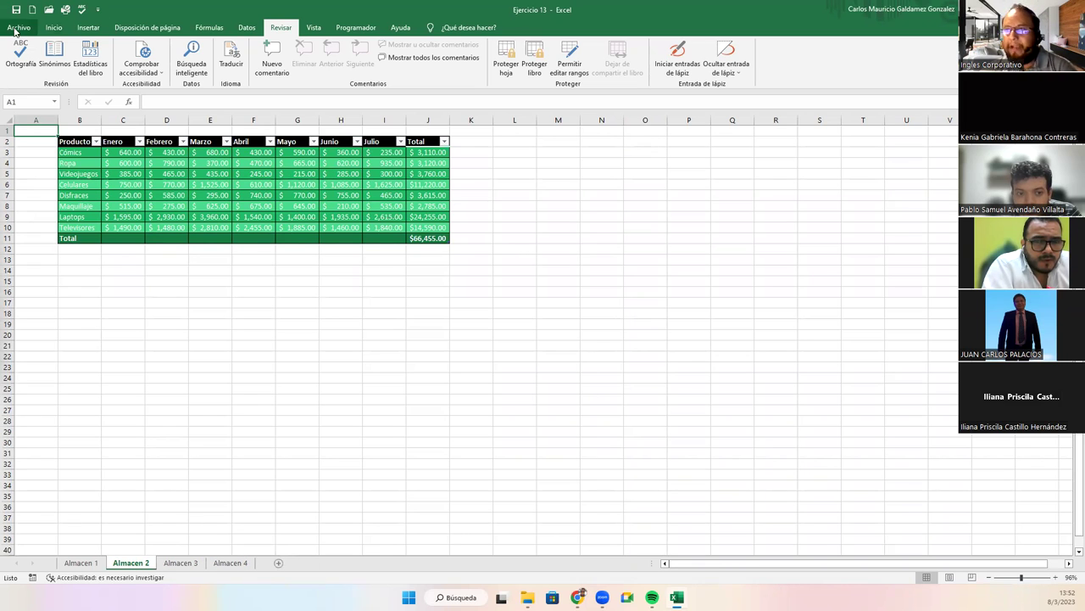
# - Create a new blank workbook and rename its first sheet to Ejercicio 11
pyautogui.click(19, 27)
pyautogui.click(34, 81)
pyautogui.click(158, 140)
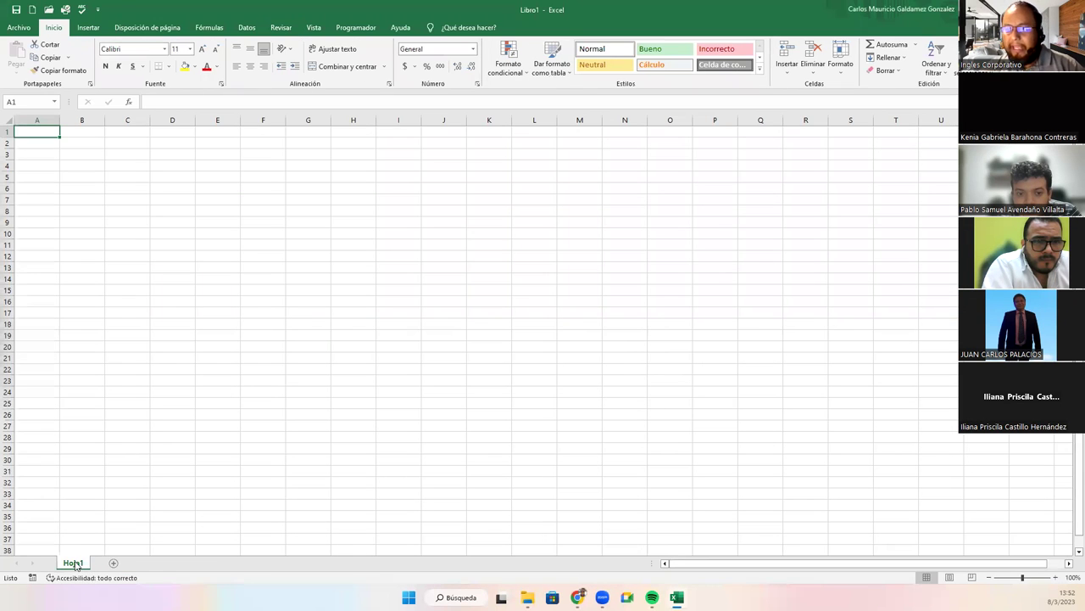
pyautogui.doubleClick(85, 563)
pyautogui.write('Ejercicio ')
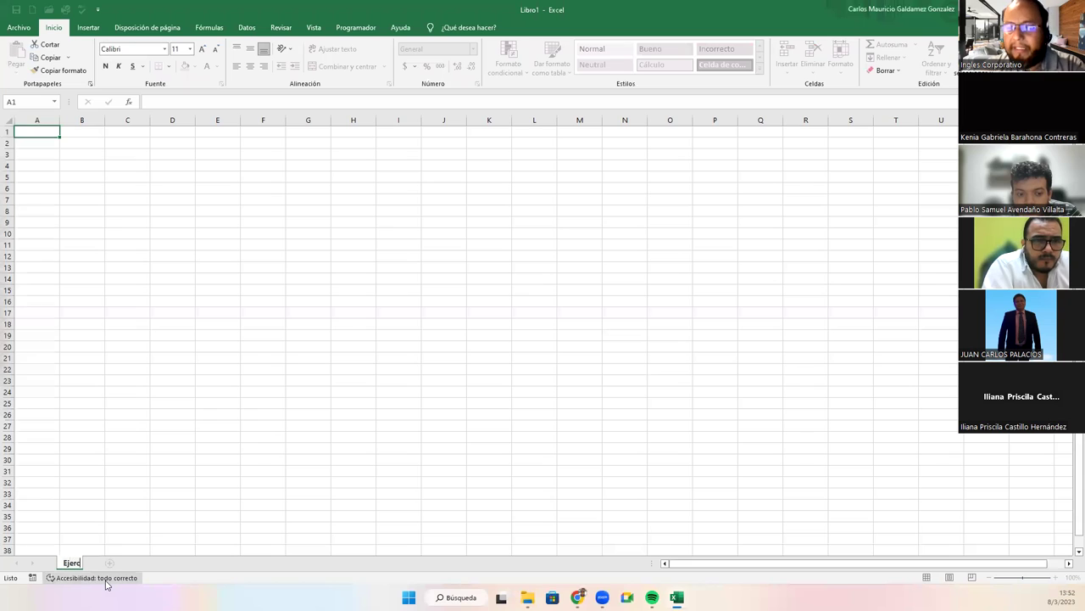
pyautogui.write('1')
pyautogui.press('Return')
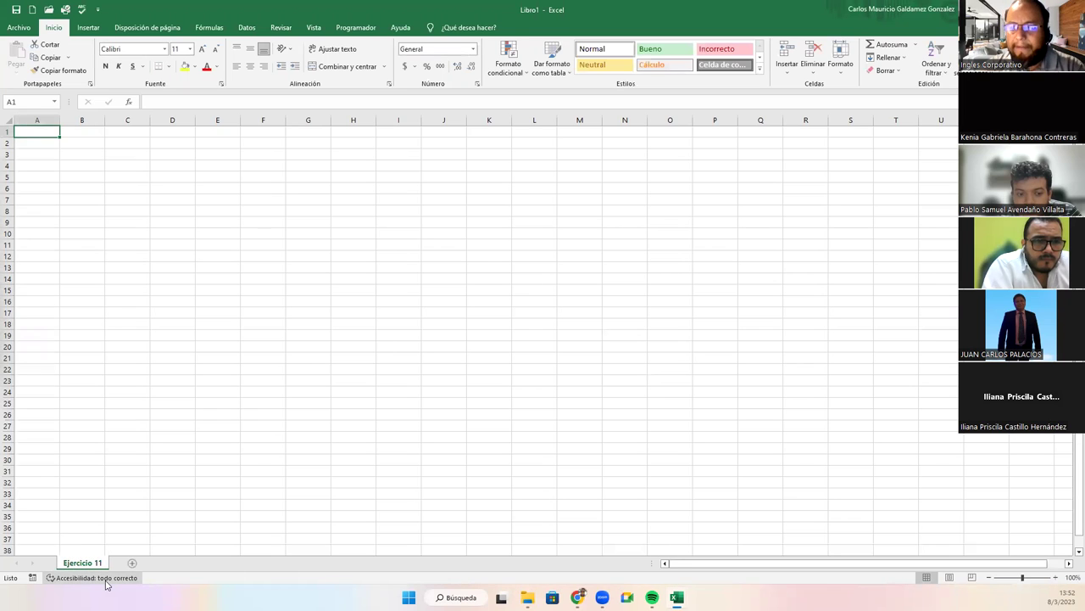
# - Add four new sheets and rename Hoja2 to Ejercicio 12
pyautogui.click(131, 562)
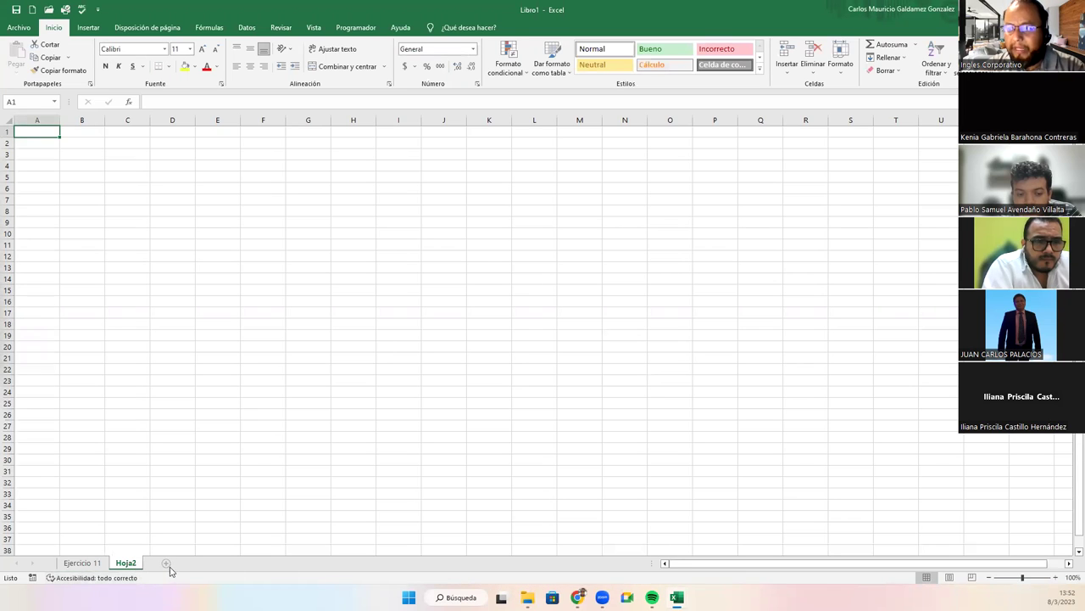
pyautogui.click(167, 563)
pyautogui.click(199, 563)
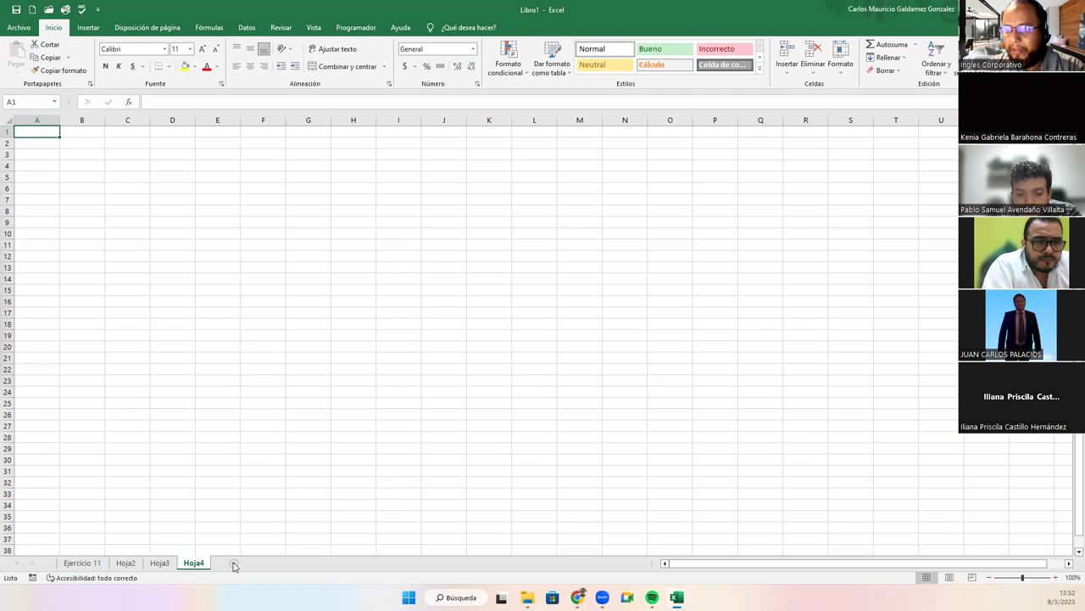
pyautogui.click(235, 564)
pyautogui.click(126, 562)
pyautogui.doubleClick(125, 562)
pyautogui.write('Ejercicio 12')
pyautogui.press('Return')
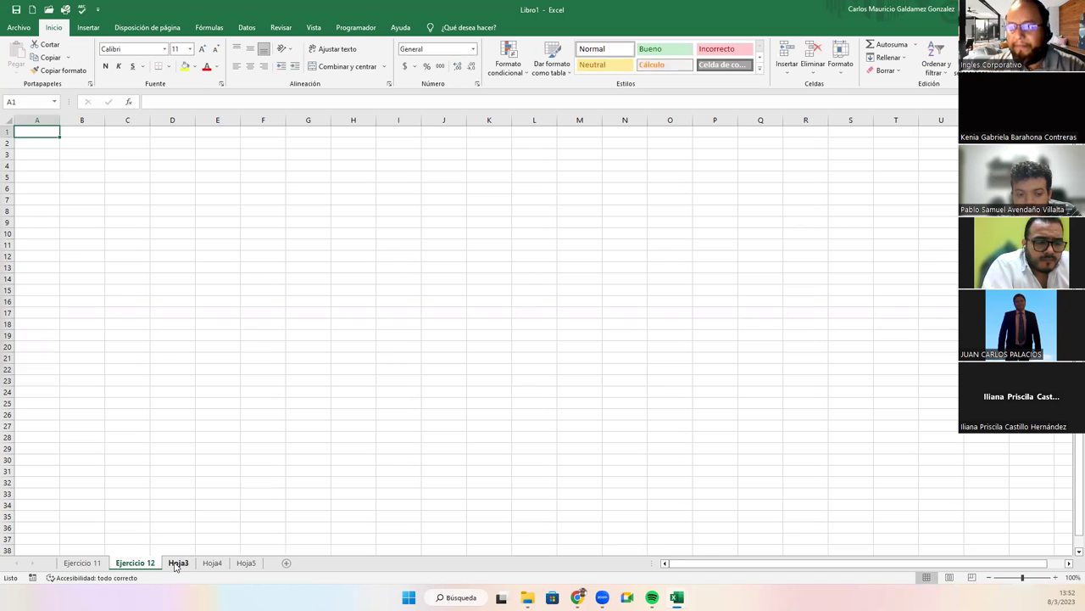
# - Rename the remaining sheets Ejercicio 13, 14 and 15, then return to the Ejercicio 13 workbook
pyautogui.doubleClick(176, 563)
pyautogui.write('Ejercicio')
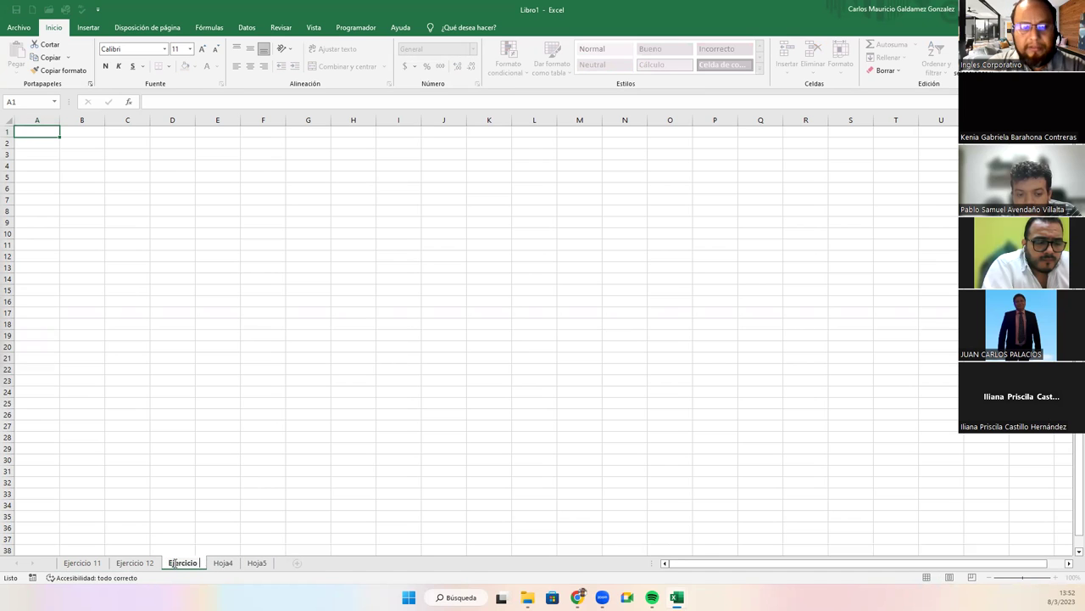
pyautogui.write(' 13')
pyautogui.press('Return')
pyautogui.doubleClick(229, 563)
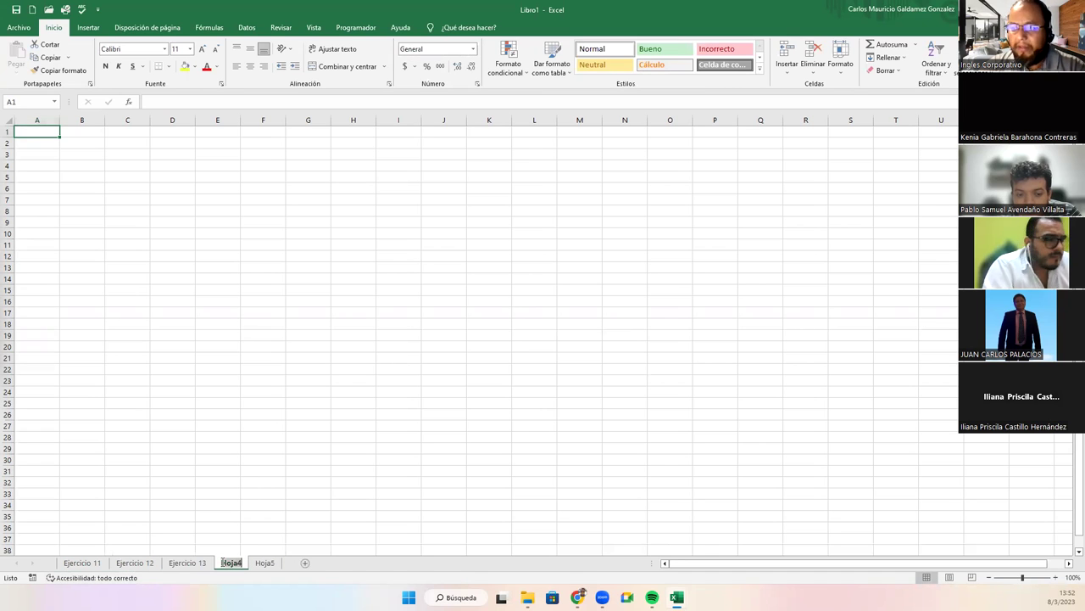
pyautogui.write('Ejercicio 14')
pyautogui.press('Return')
pyautogui.doubleClick(284, 562)
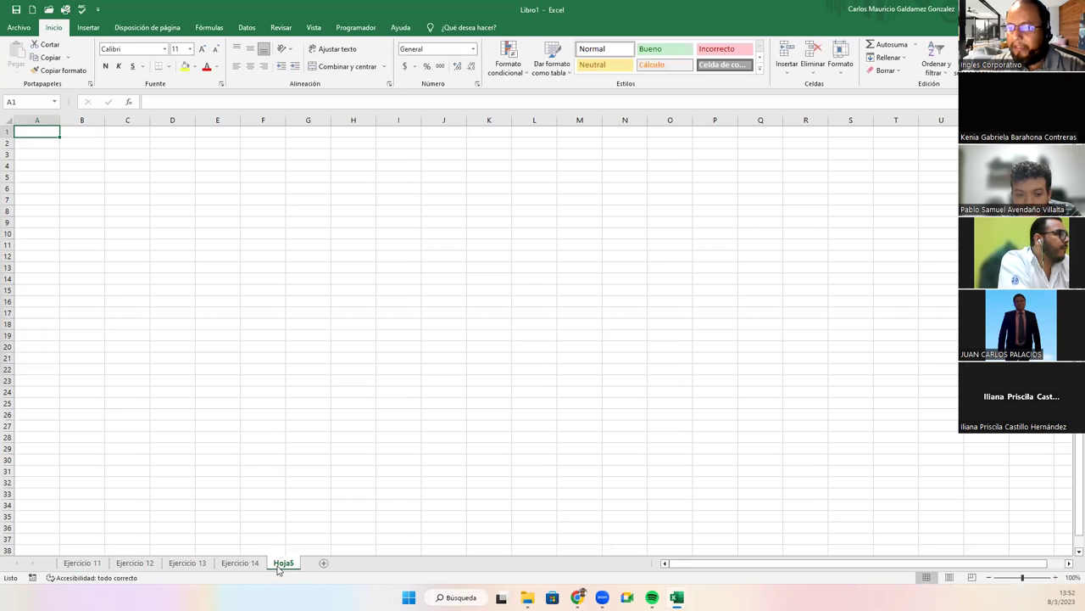
pyautogui.write('Ejercicio 1')
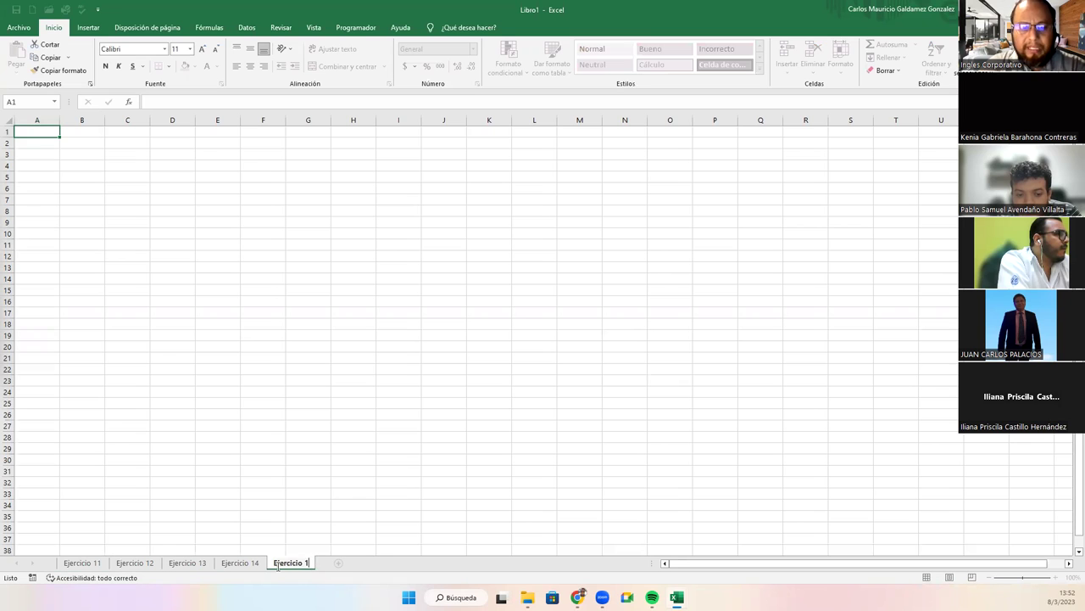
pyautogui.write('5')
pyautogui.press('Return')
pyautogui.click(188, 563)
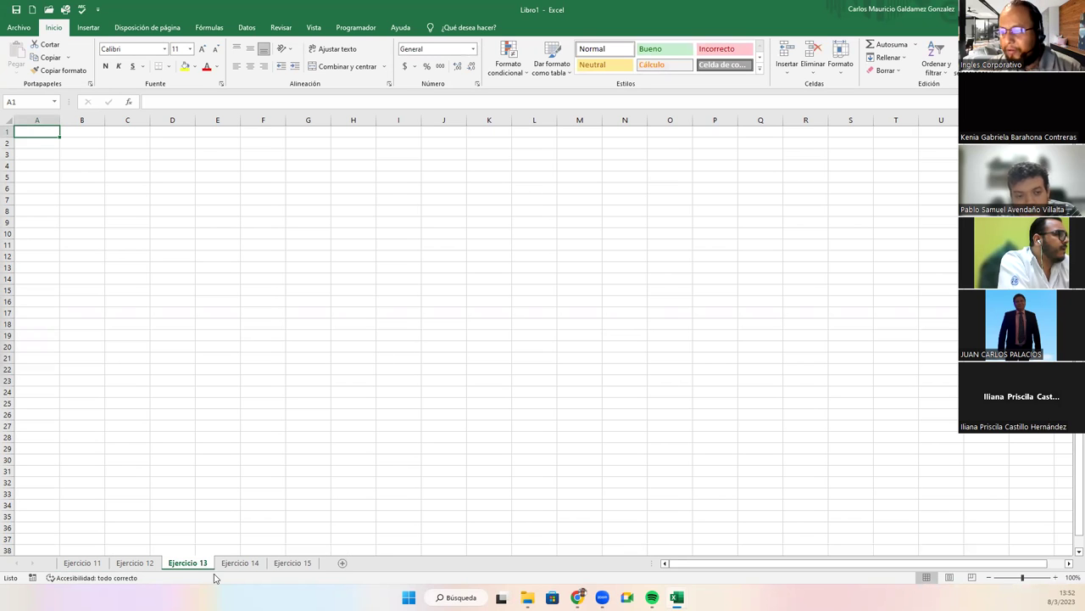
pyautogui.hotkey('alt', 'Tab')
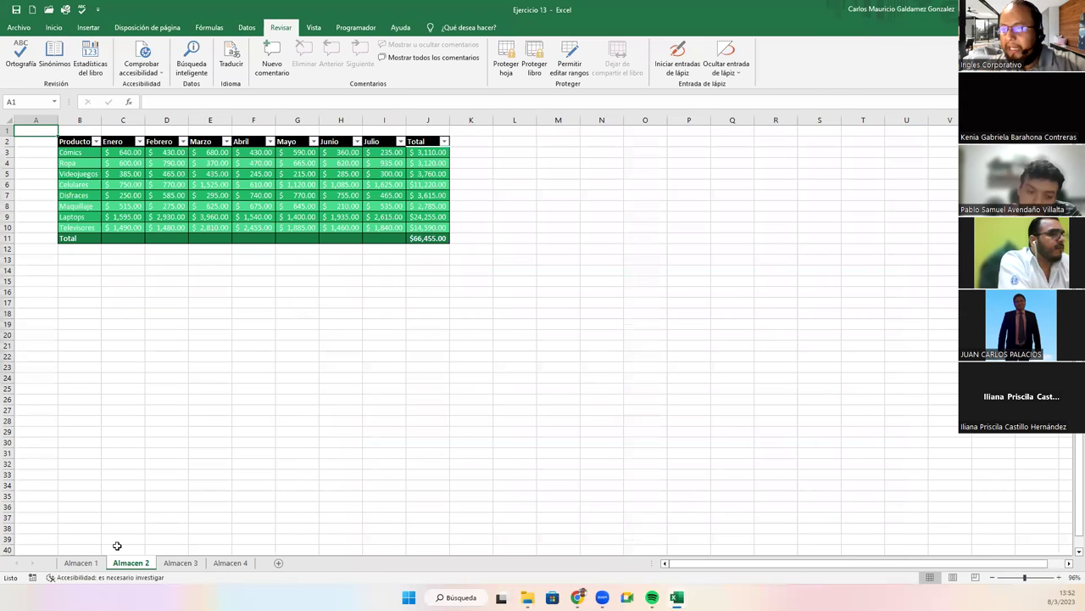
# - Snip Almacen 1's table with its Proteger hoja dialog, then dismiss the dialog unapplied
pyautogui.click(80, 562)
pyautogui.click(506, 64)
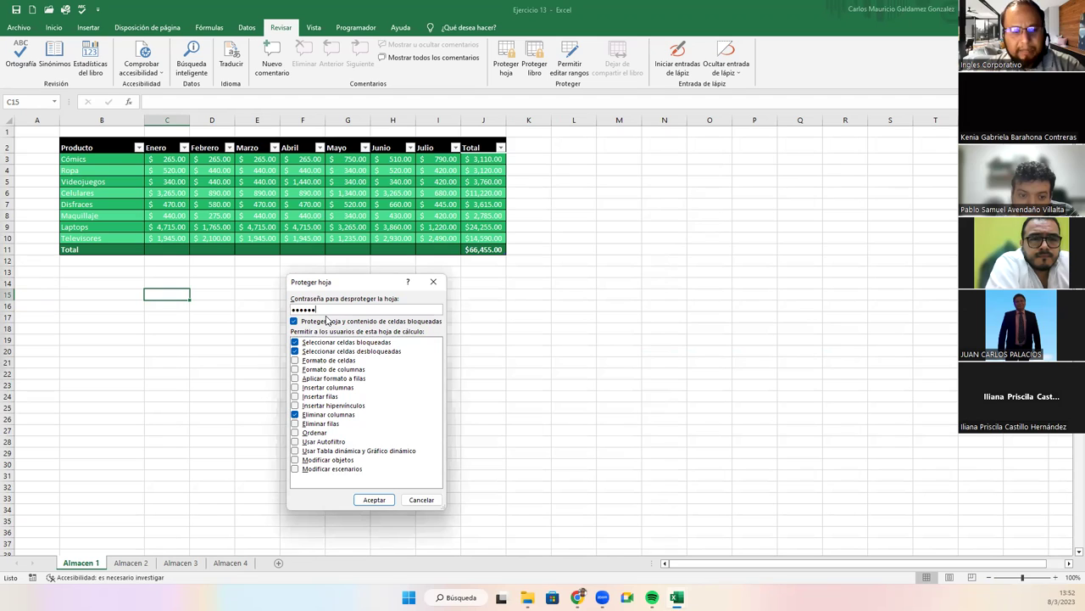
pyautogui.press('super+shift+s')
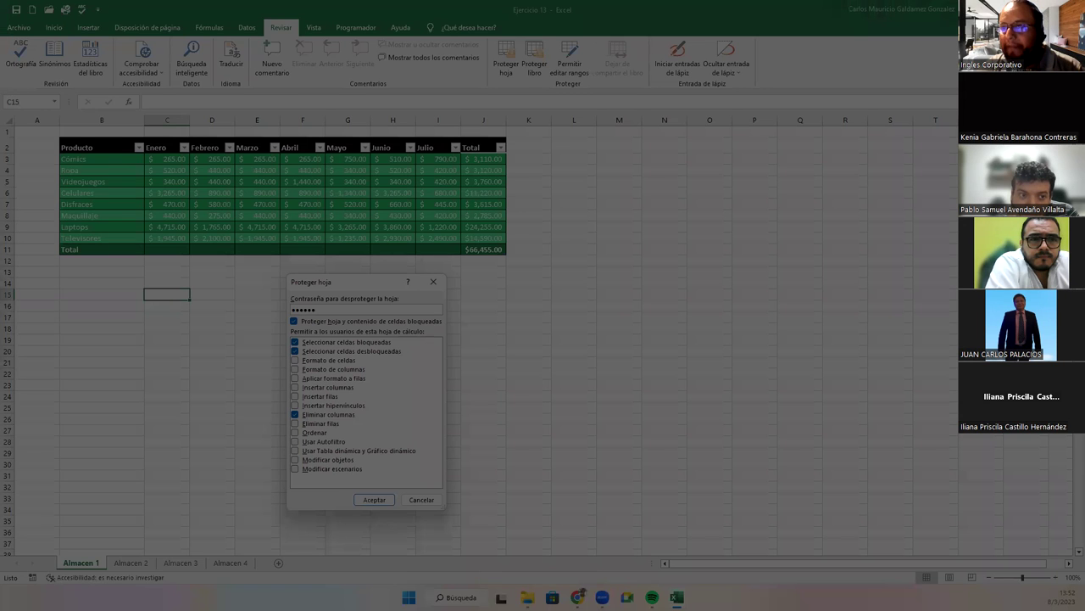
pyautogui.moveTo(4, 86); pyautogui.dragTo(652, 541)
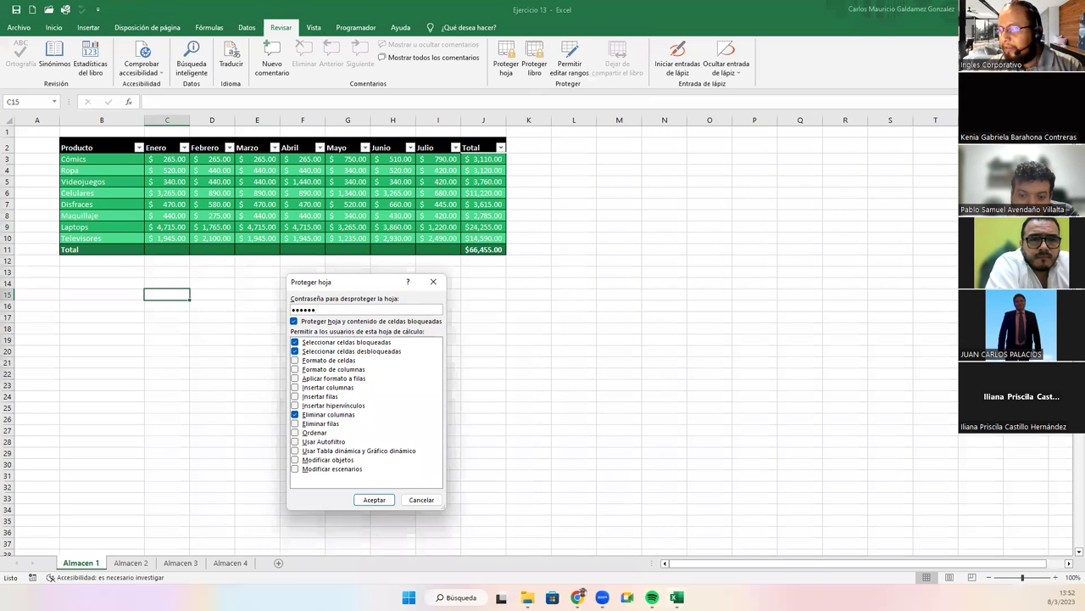
pyautogui.click(678, 596)
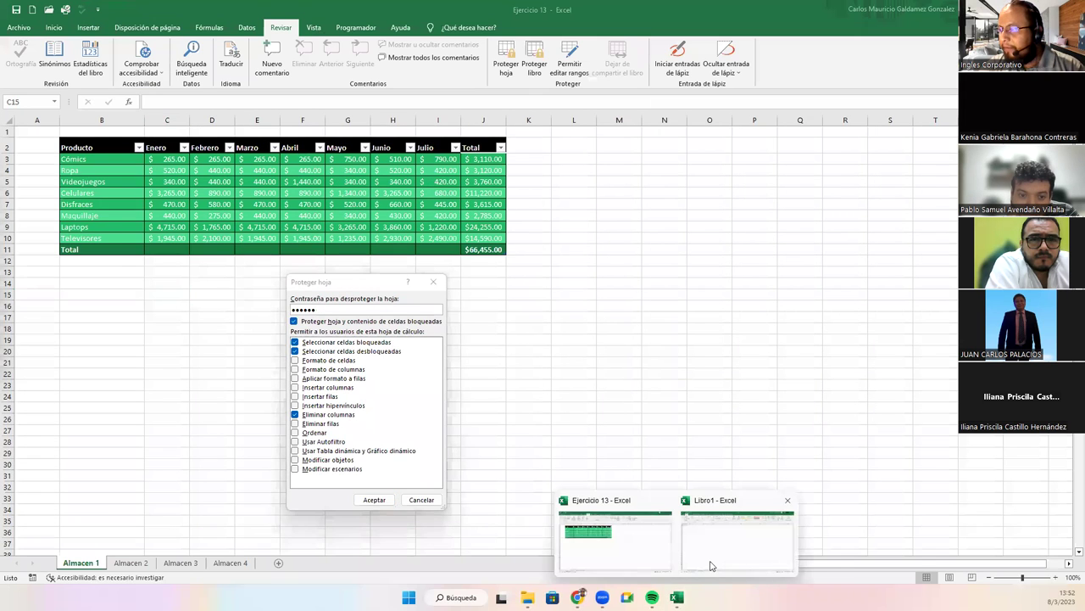
pyautogui.click(463, 514)
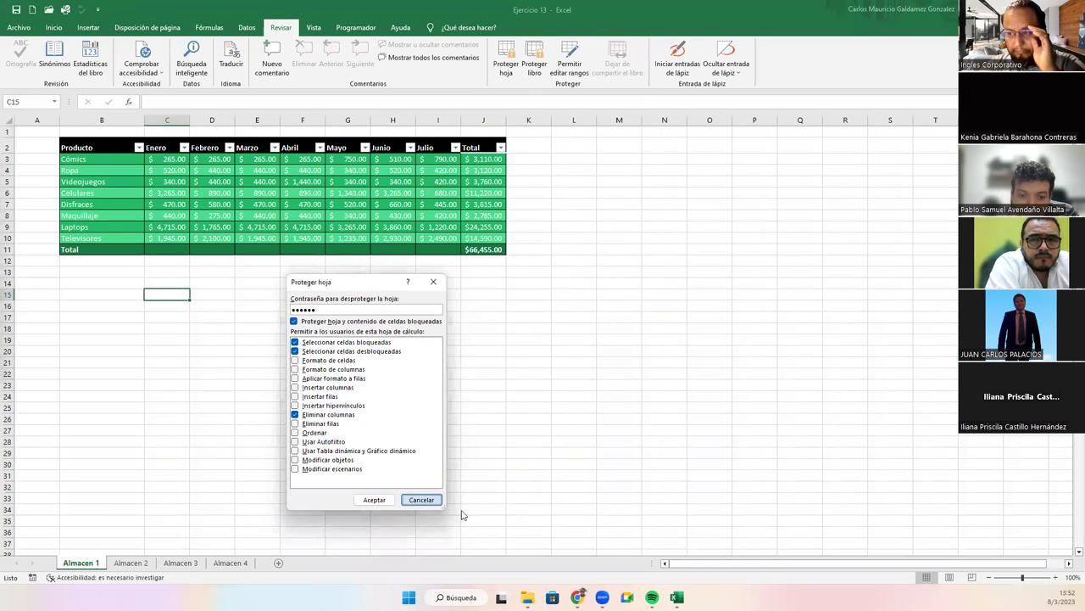
pyautogui.press('Escape')
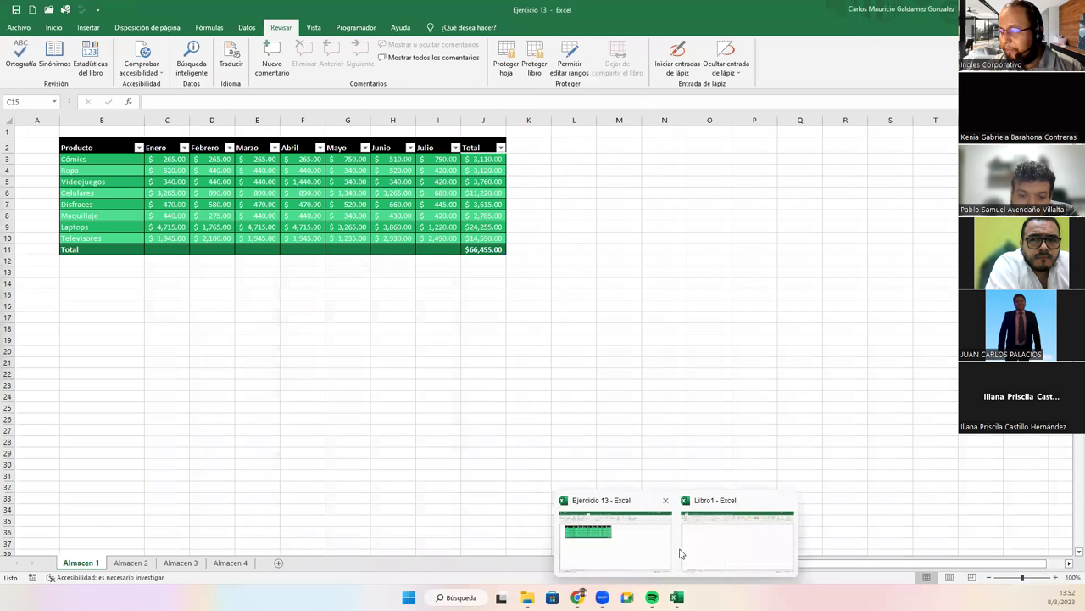
# - Paste the sheet-protection snip into Libro1's Ejercicio 13 sheet, shrink it, and return to Ejercicio 13
pyautogui.click(699, 553)
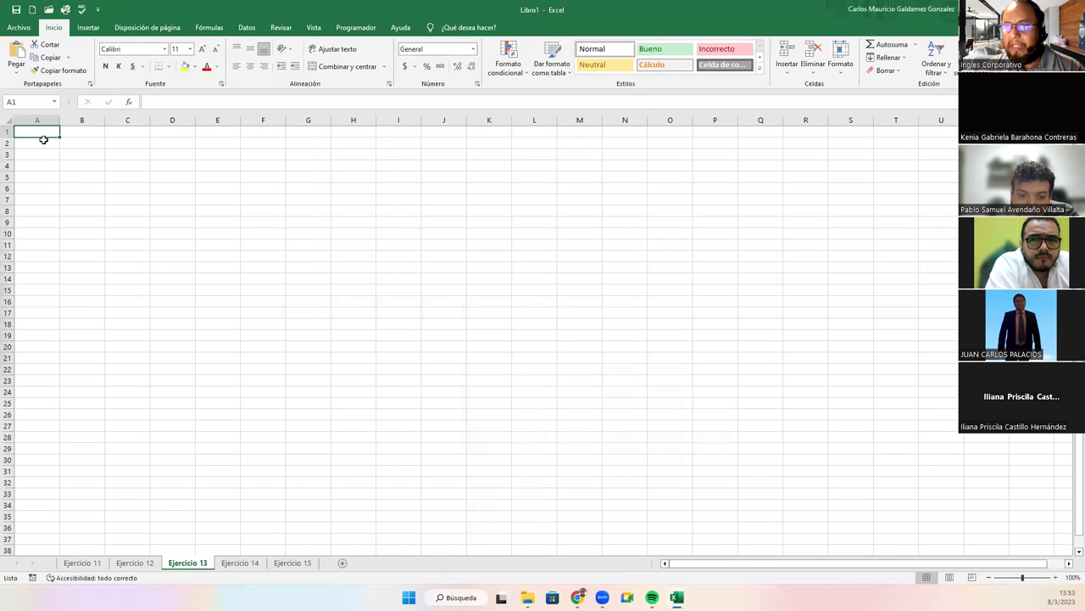
pyautogui.hotkey('ctrl', 'v')
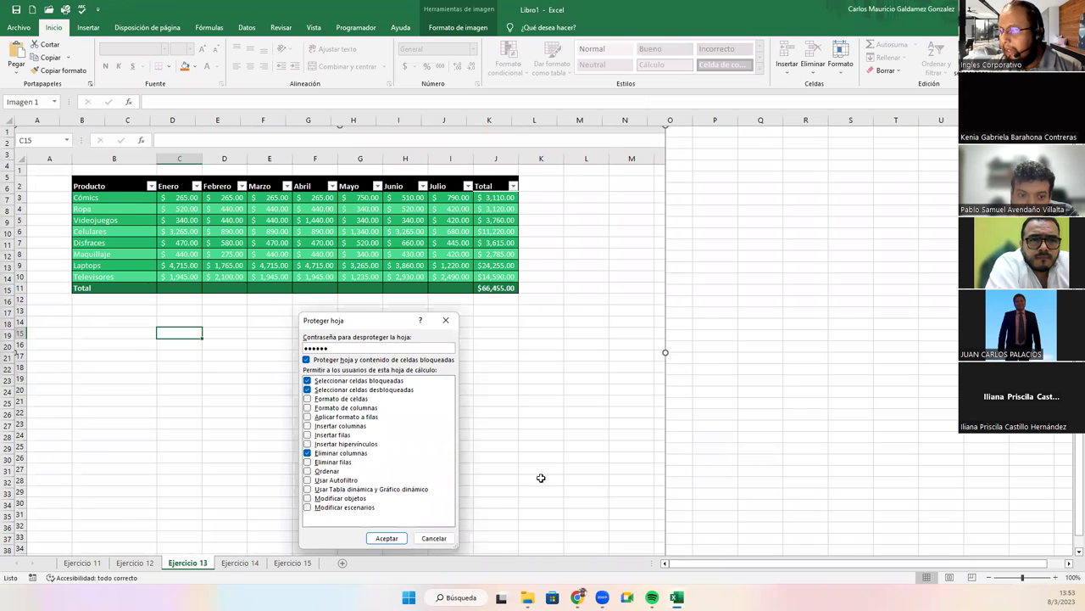
pyautogui.scroll(-5, 540, 478)
pyautogui.moveTo(660, 410); pyautogui.dragTo(394, 271)
pyautogui.scroll(3, 400, 275)
pyautogui.scroll(1, 399, 274)
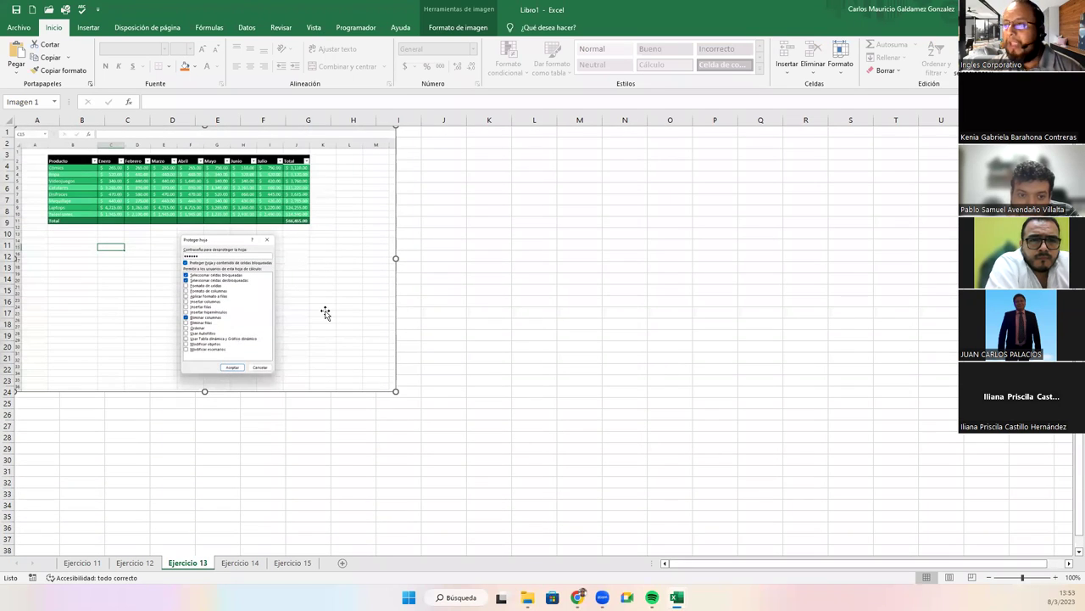
pyautogui.click(606, 535)
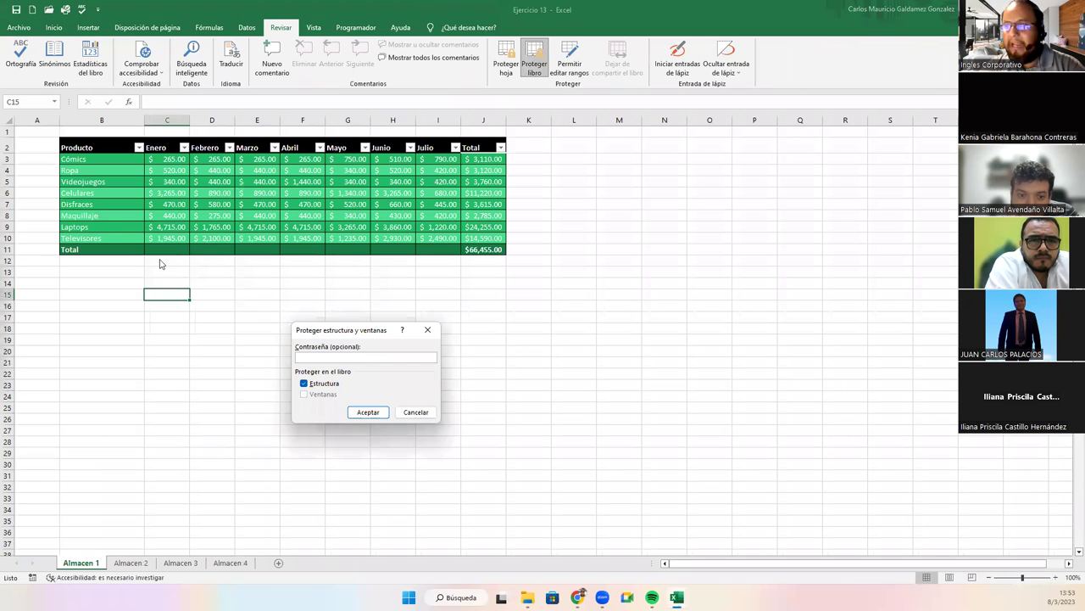
# - Snip the Proteger estructura y ventanas dialog, cancel it, and switch to Libro1
pyautogui.press('super+shift+s')
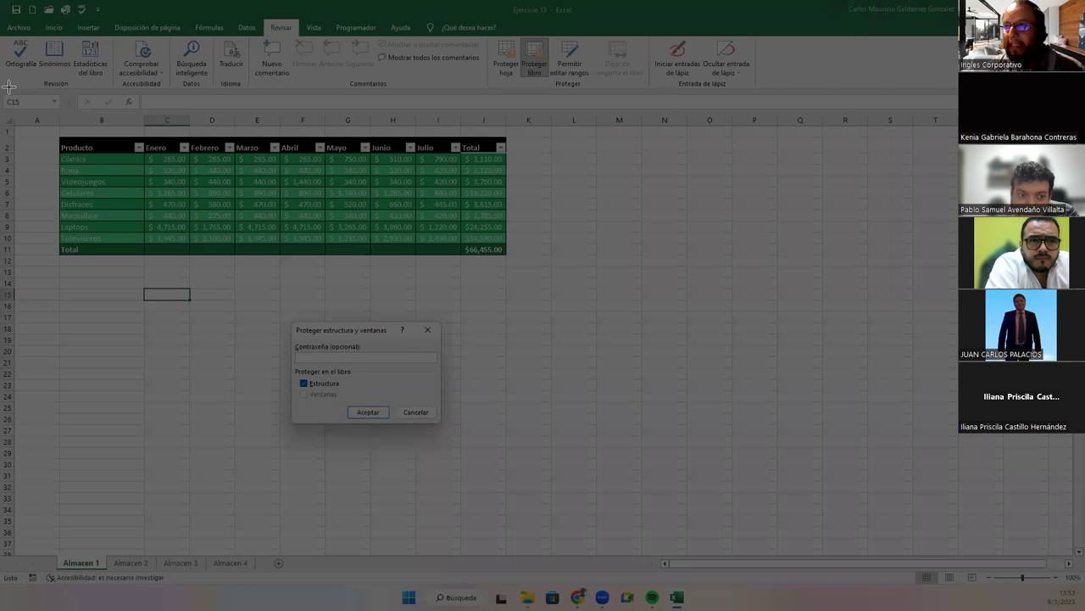
pyautogui.moveTo(1, 87); pyautogui.dragTo(625, 505)
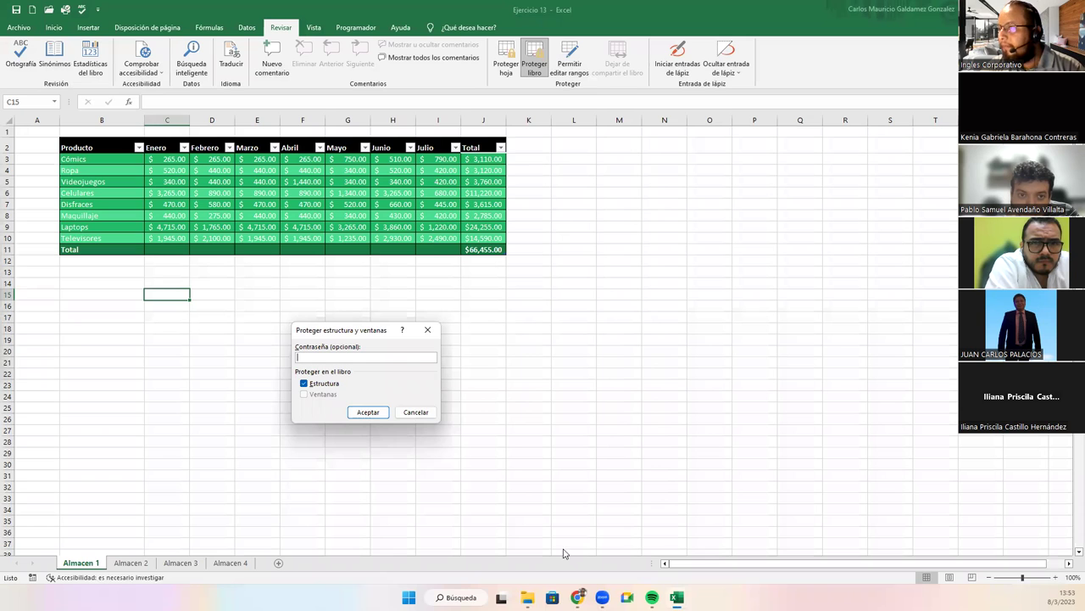
pyautogui.click(416, 412)
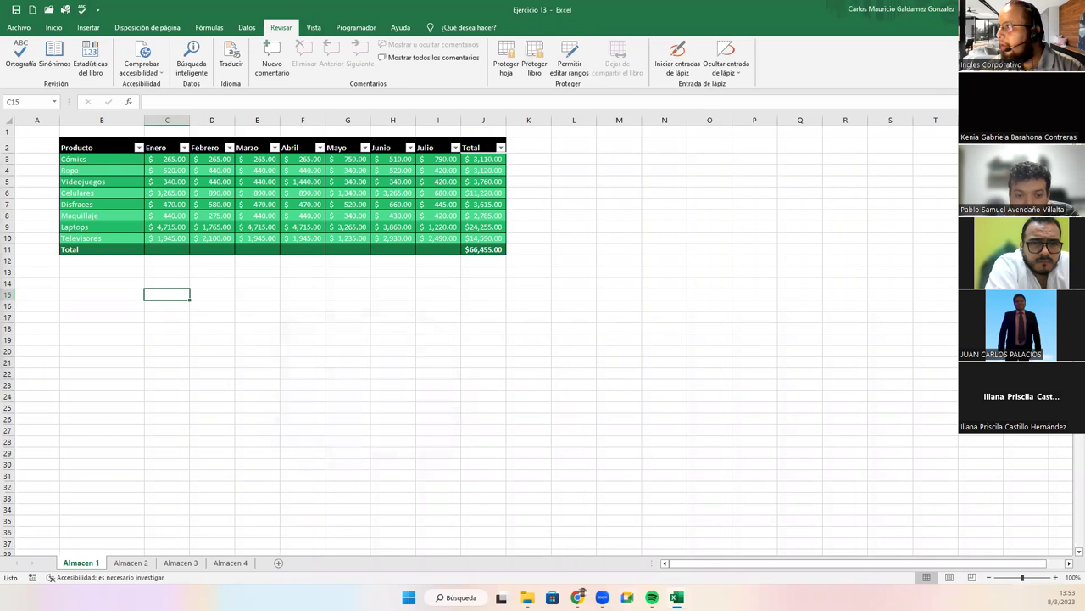
pyautogui.hotkey('alt', 'Tab')
# - Paste the second snip beside the first, shrink it, and type a password note in A27
pyautogui.click(456, 137)
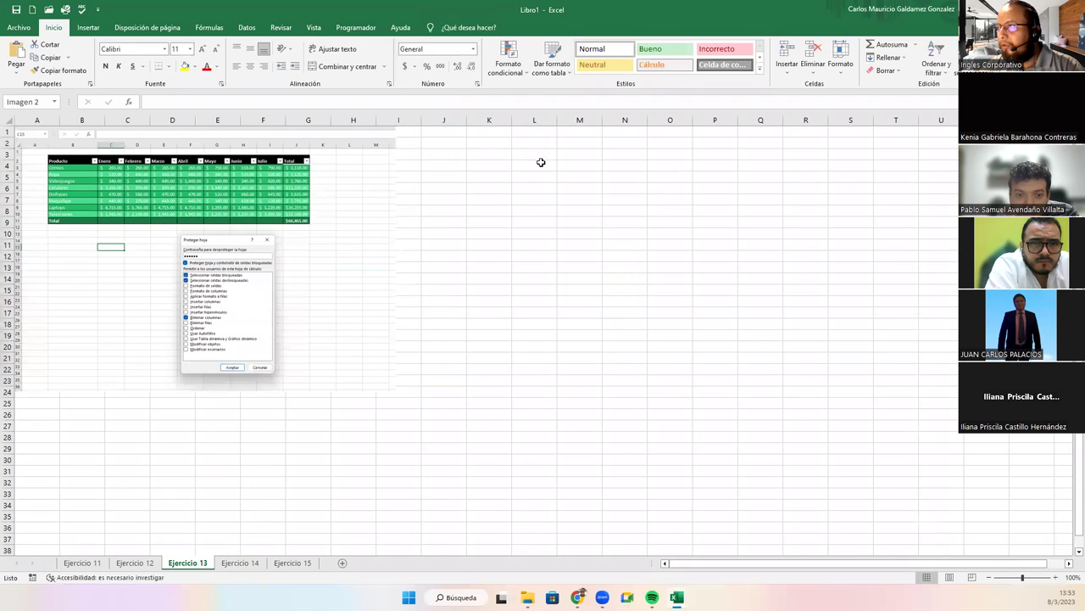
pyautogui.hotkey('ctrl', 'v')
pyautogui.moveTo(445, 172)
pyautogui.mouseDown()
pyautogui.moveTo(582, 279)
pyautogui.moveTo(685, 392)
pyautogui.moveTo(525, 293)
pyautogui.moveTo(520, 273)
pyautogui.mouseUp()
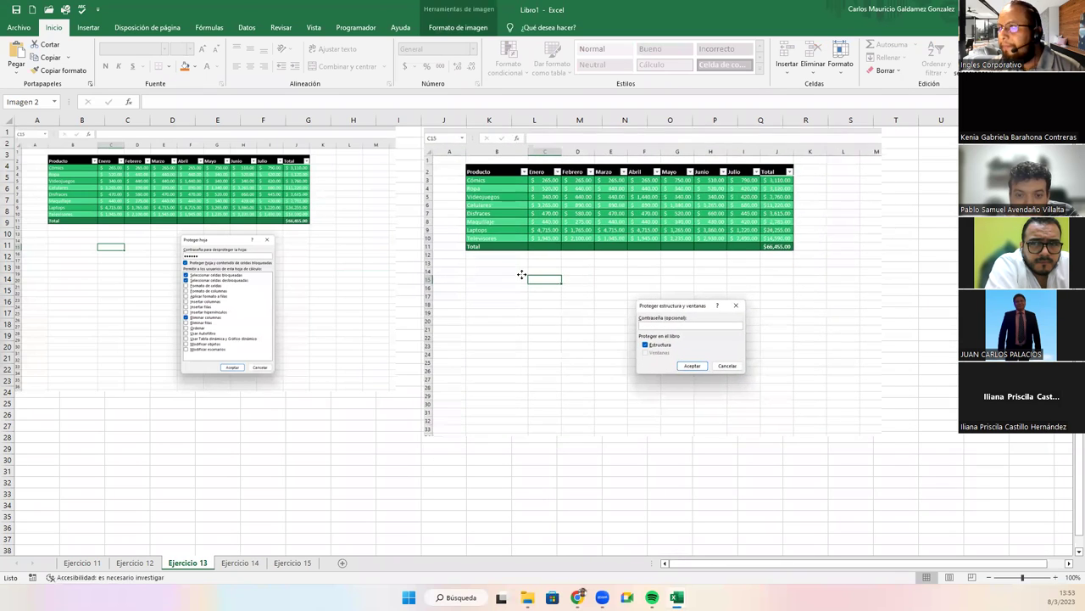
pyautogui.click(35, 430)
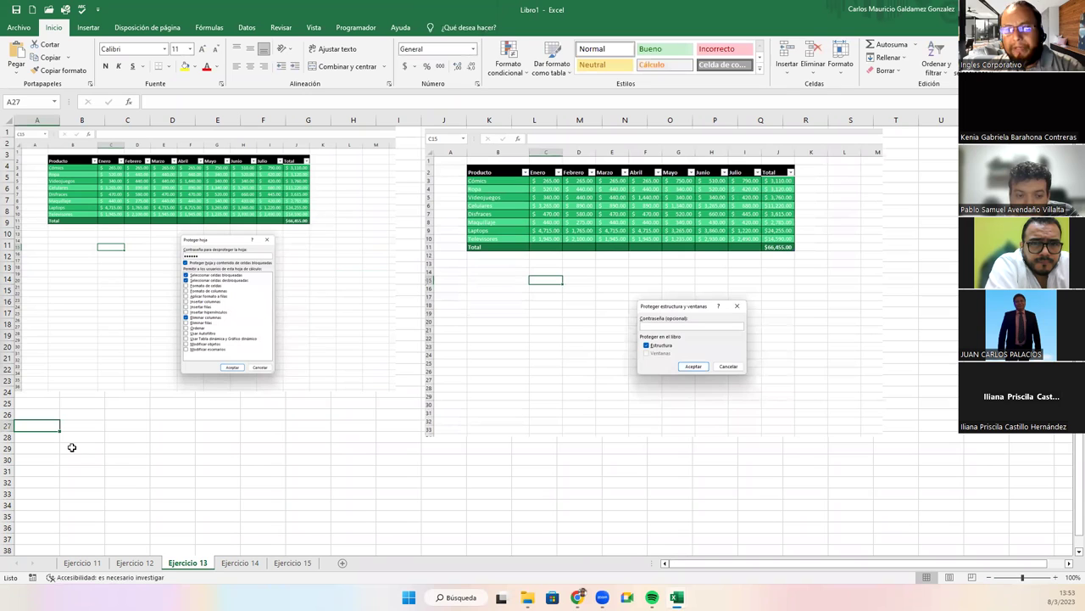
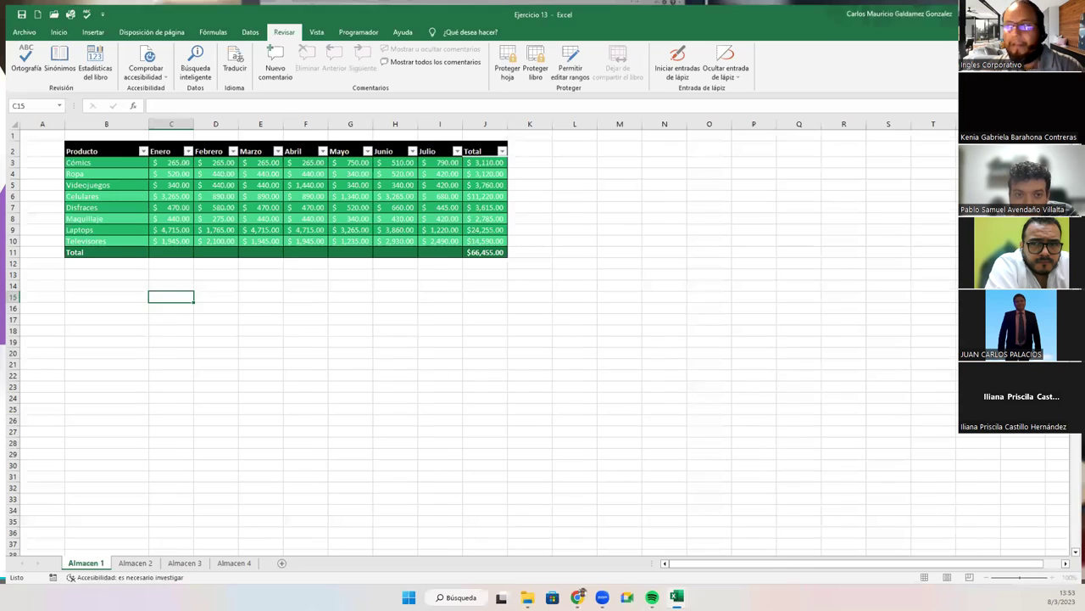
# - Protect Ejercicio 13's structure with a confirmed password via Proteger libro, then switch to Libro1
pyautogui.click(535, 64)
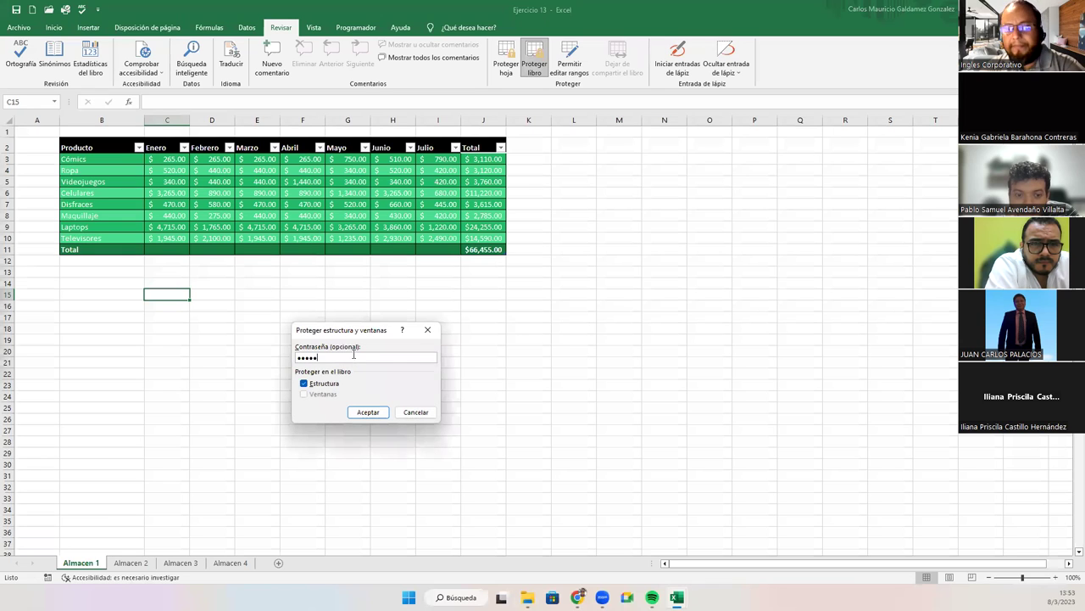
pyautogui.press('Return')
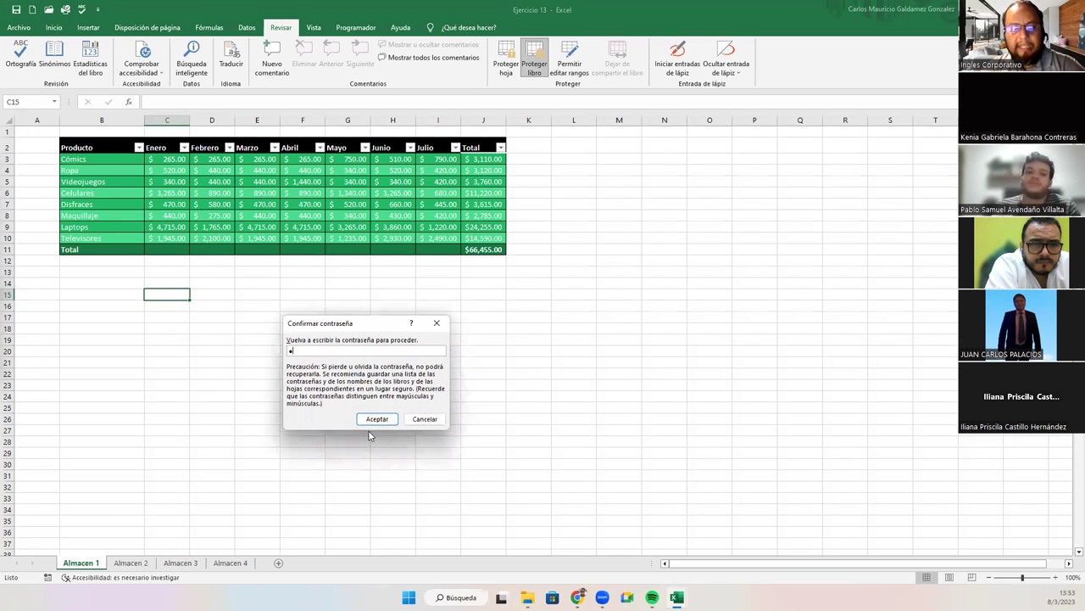
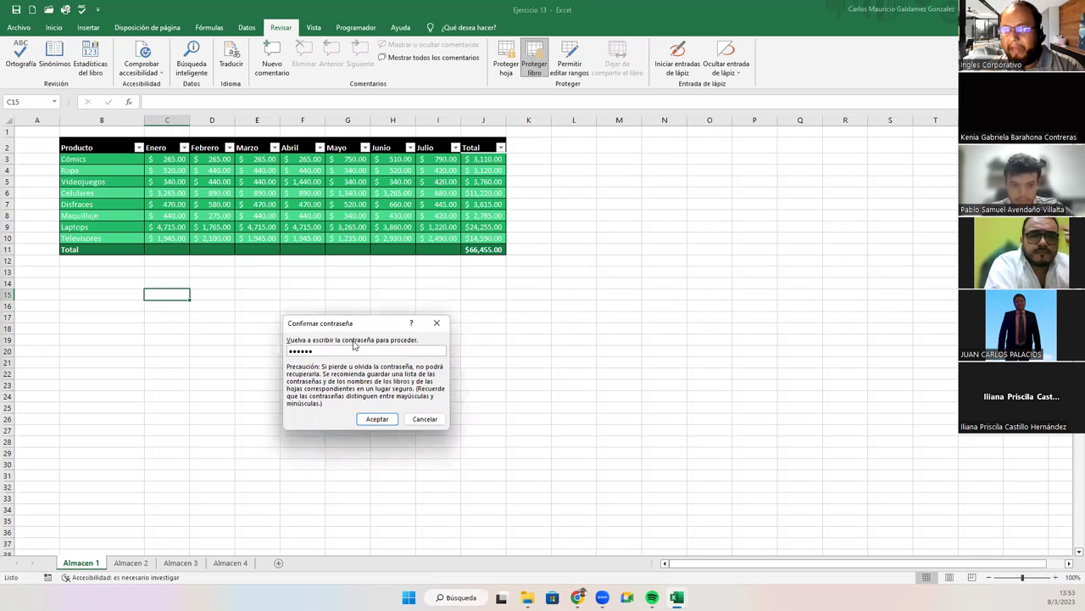
pyautogui.press('Return')
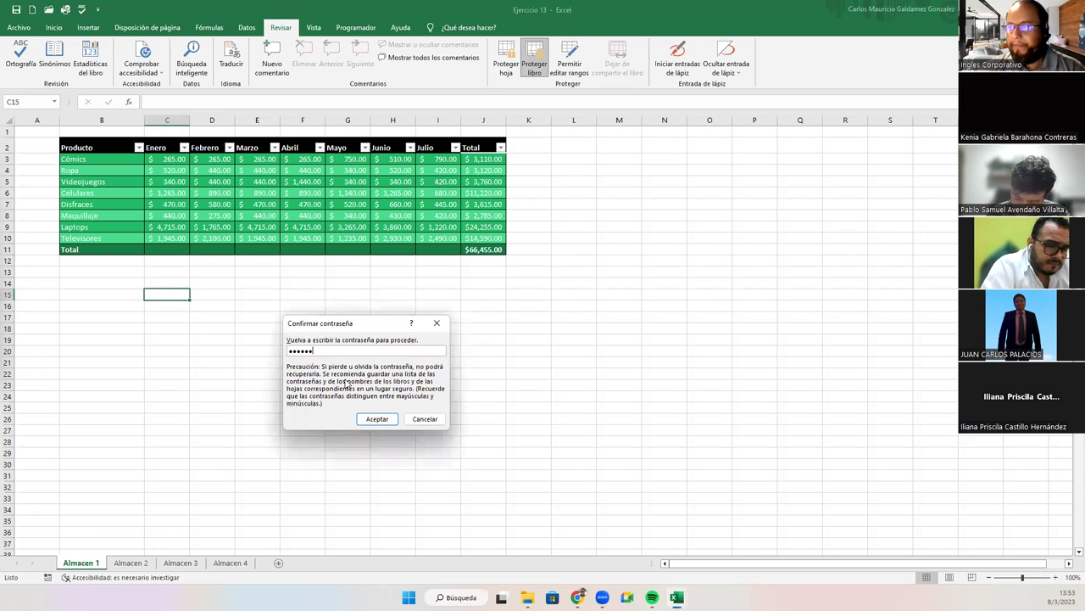
pyautogui.click(377, 419)
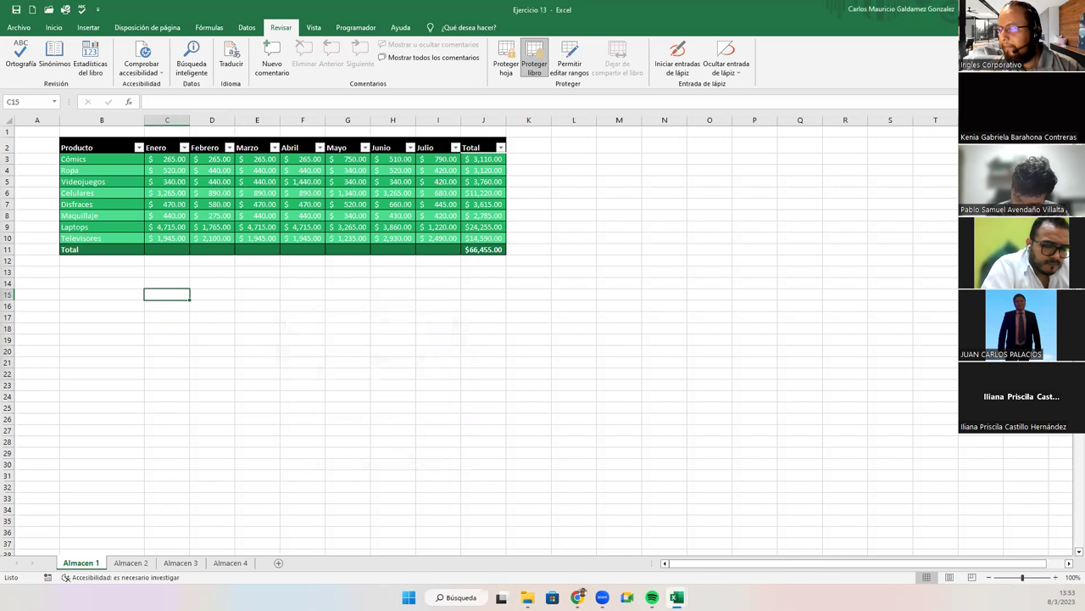
pyautogui.moveTo(676, 597)
pyautogui.click(723, 561)
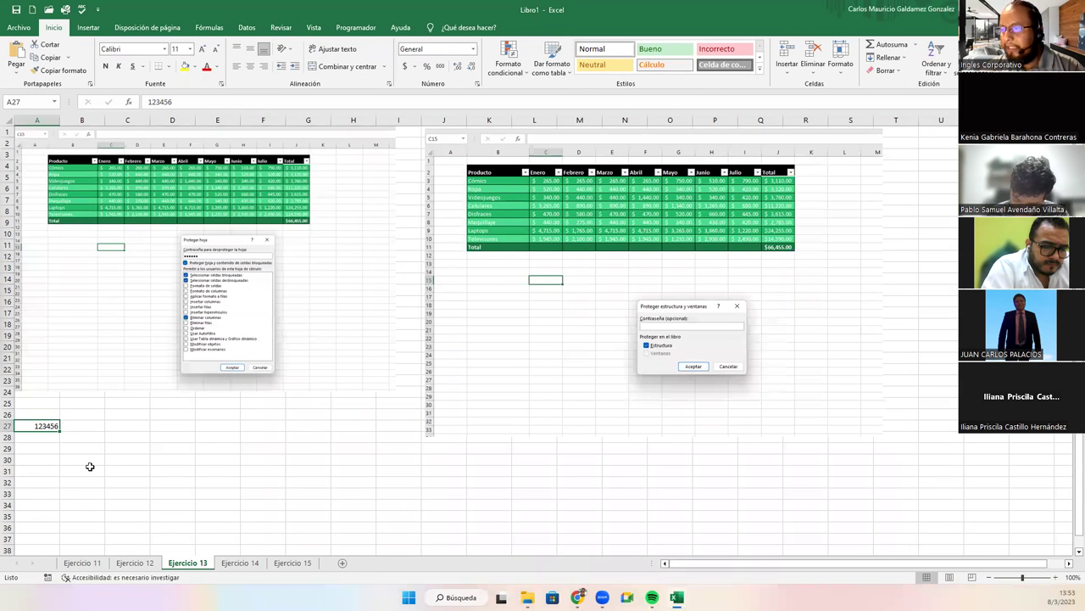
# - Paste the password-confirmation snip at A31 and move it to the sheet's right side
pyautogui.click(49, 472)
pyautogui.hotkey('ctrl', 'v')
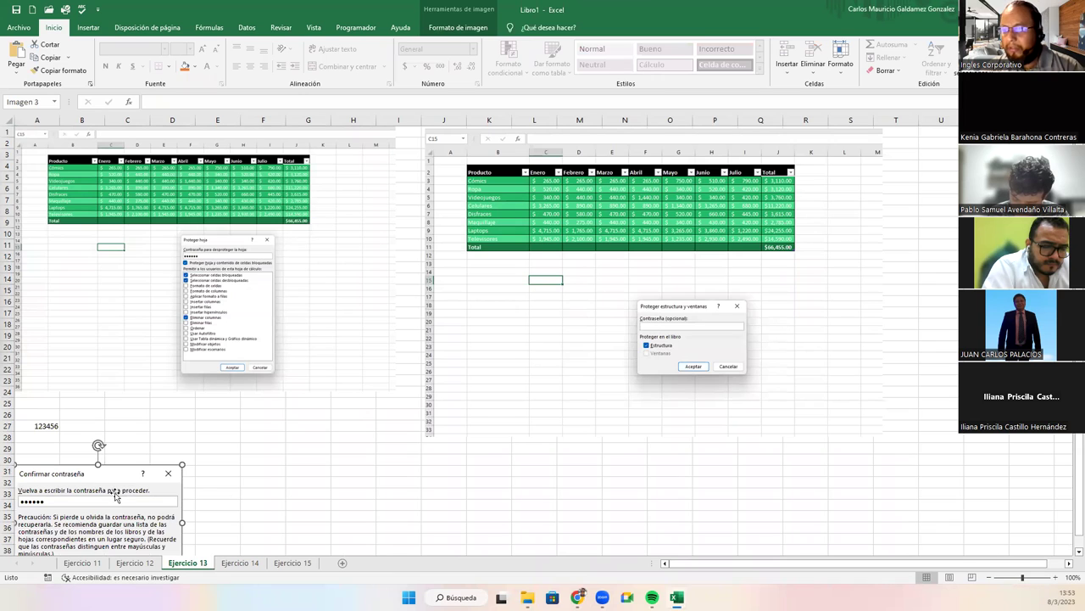
pyautogui.moveTo(115, 497); pyautogui.dragTo(997, 296)
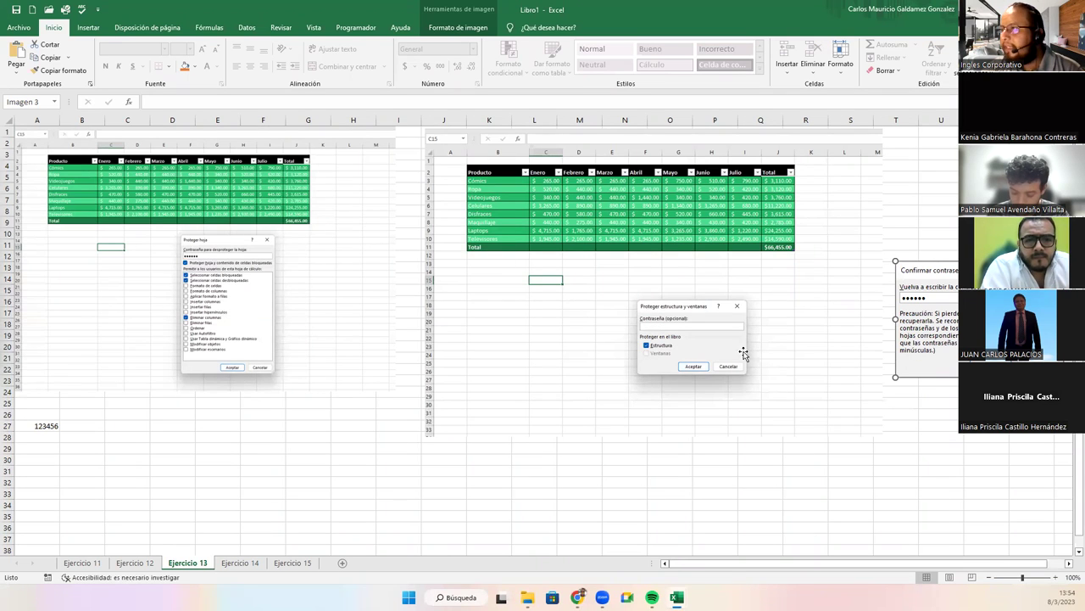
# - Replace the old Rango1 with a new password-protected editable range over C3:I10
pyautogui.hotkey('alt', 'Tab')
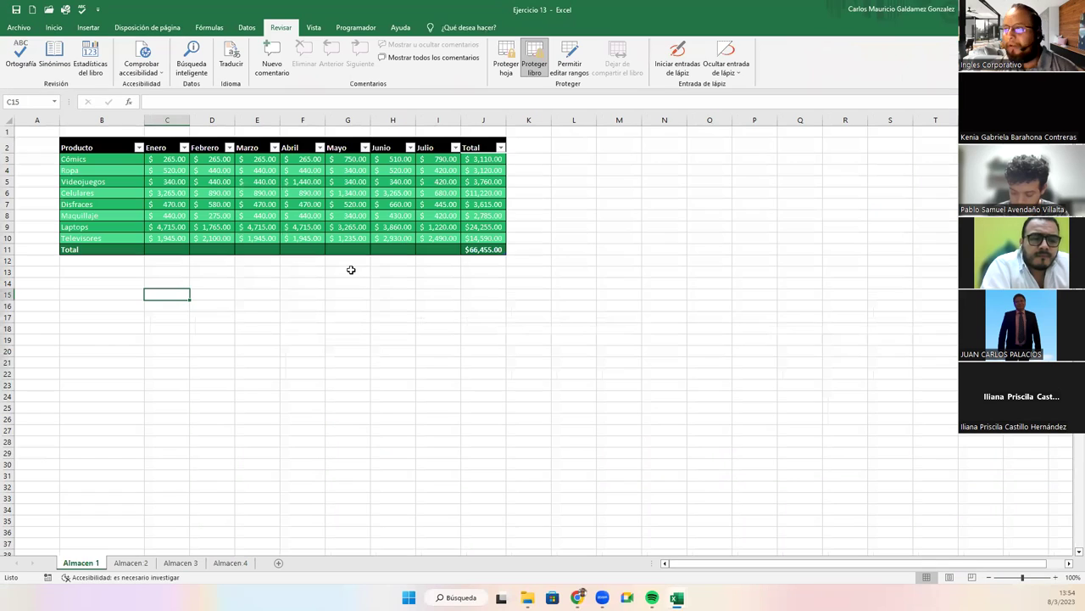
pyautogui.click(570, 64)
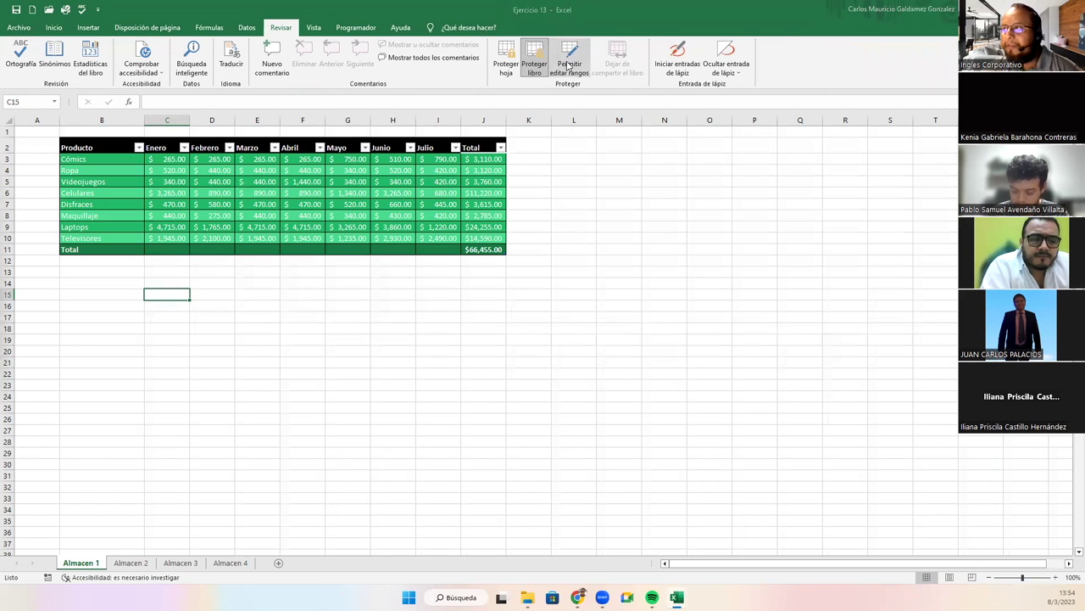
pyautogui.click(429, 374)
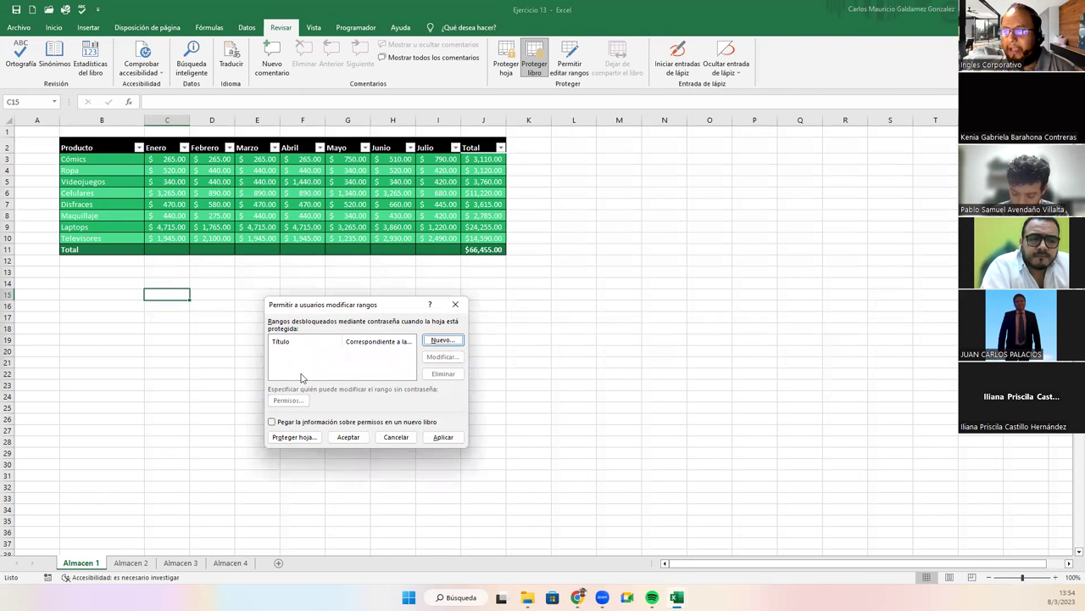
pyautogui.click(435, 344)
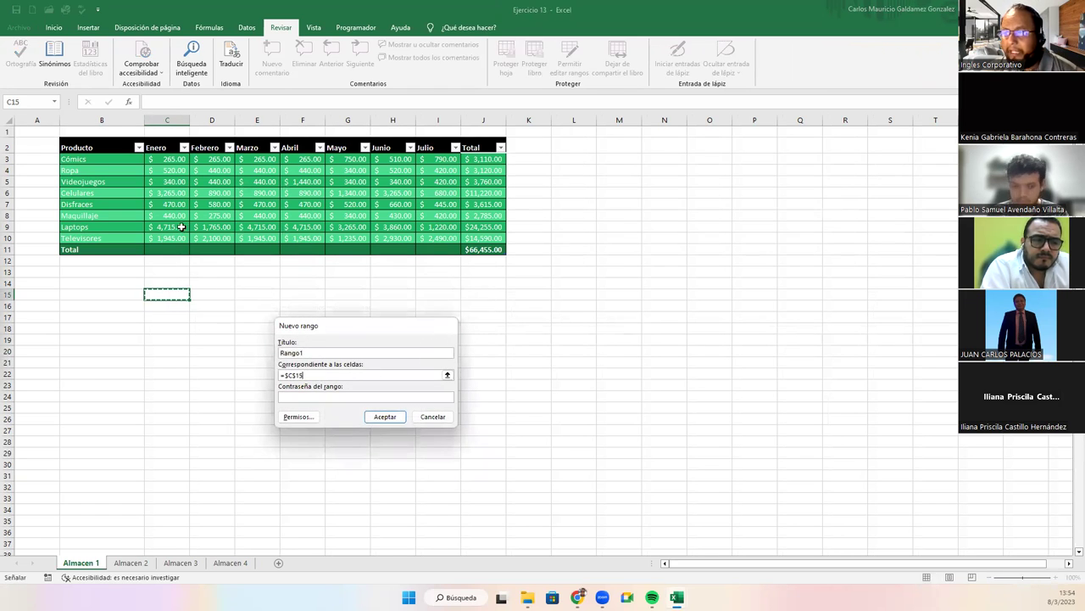
pyautogui.moveTo(161, 159); pyautogui.dragTo(450, 236)
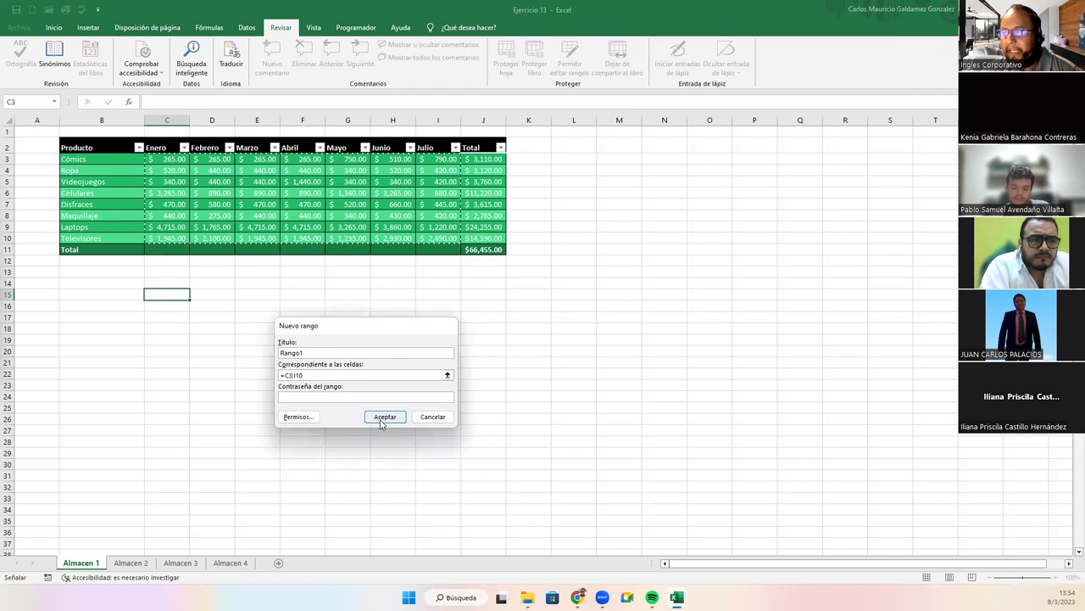
pyautogui.click(341, 397)
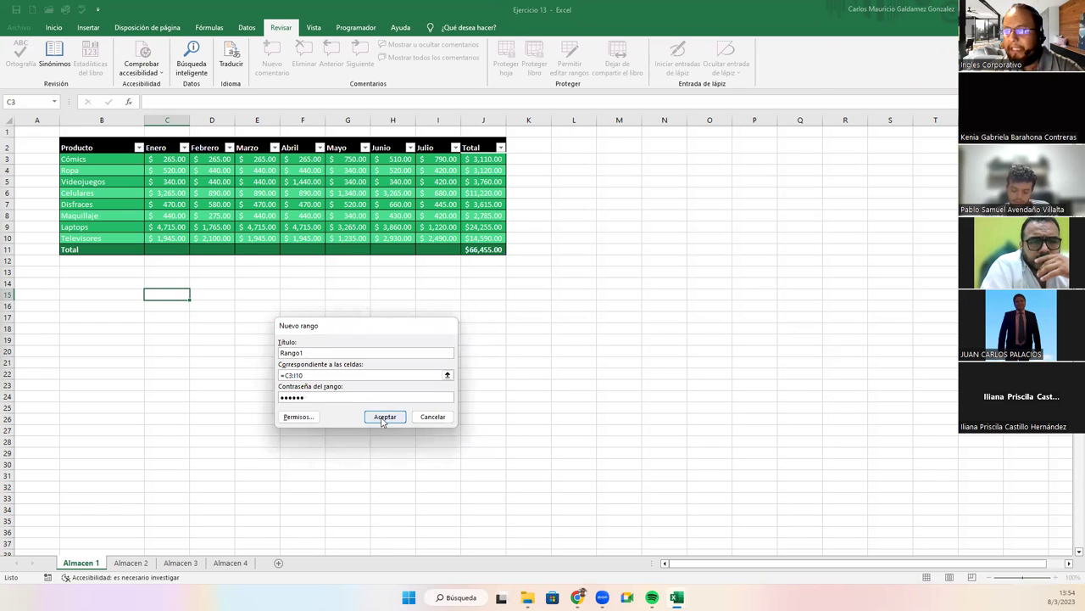
pyautogui.click(383, 417)
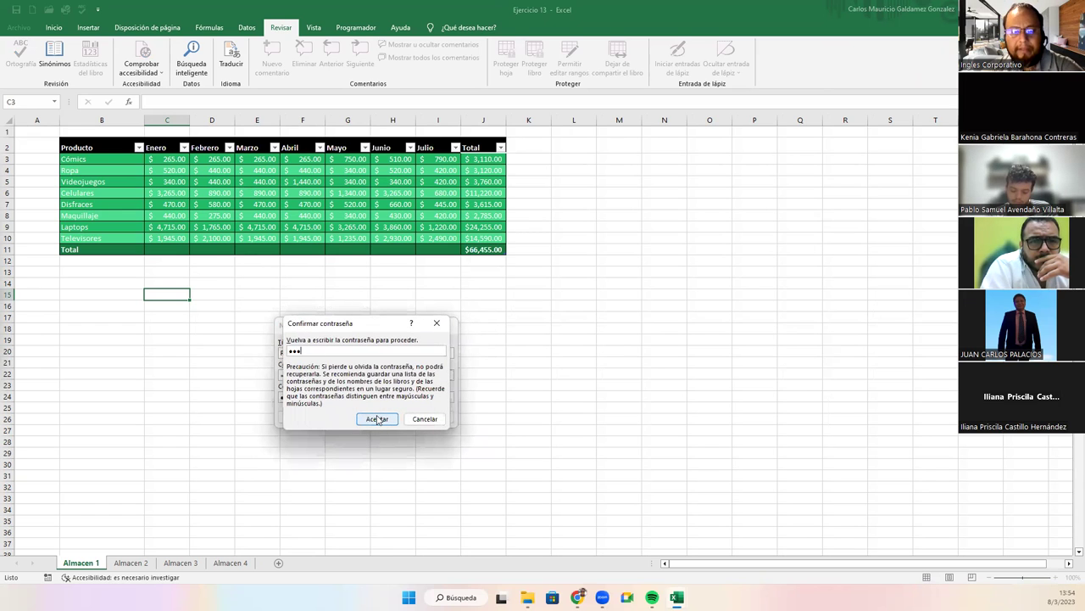
pyautogui.click(378, 419)
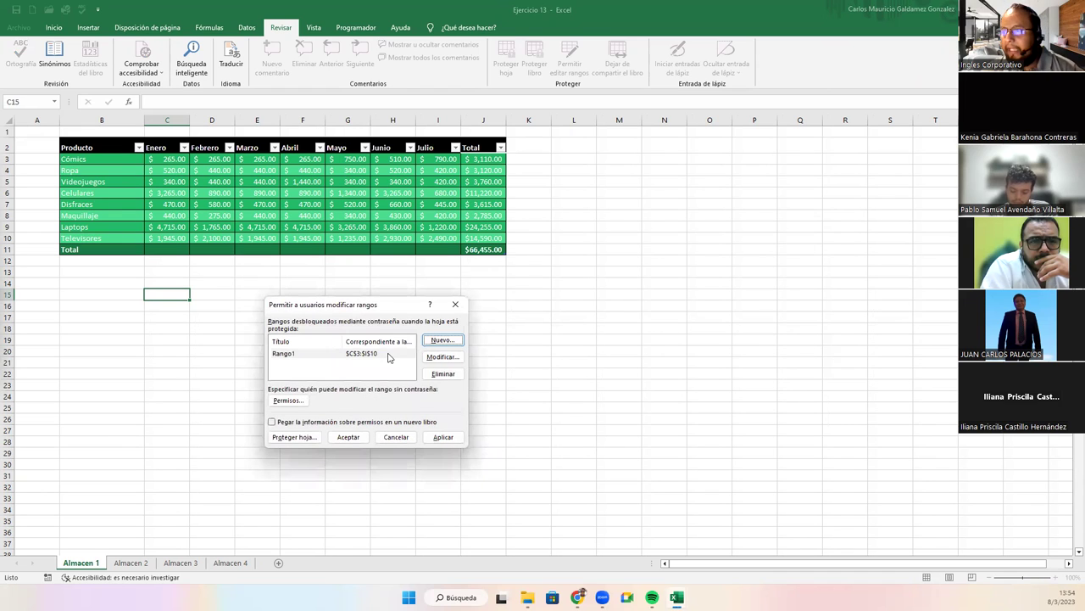
# - Screenshot the editable-ranges list and password-protect the Almacen 1 sheet again
pyautogui.moveTo(601, 283); pyautogui.dragTo(601, 283)
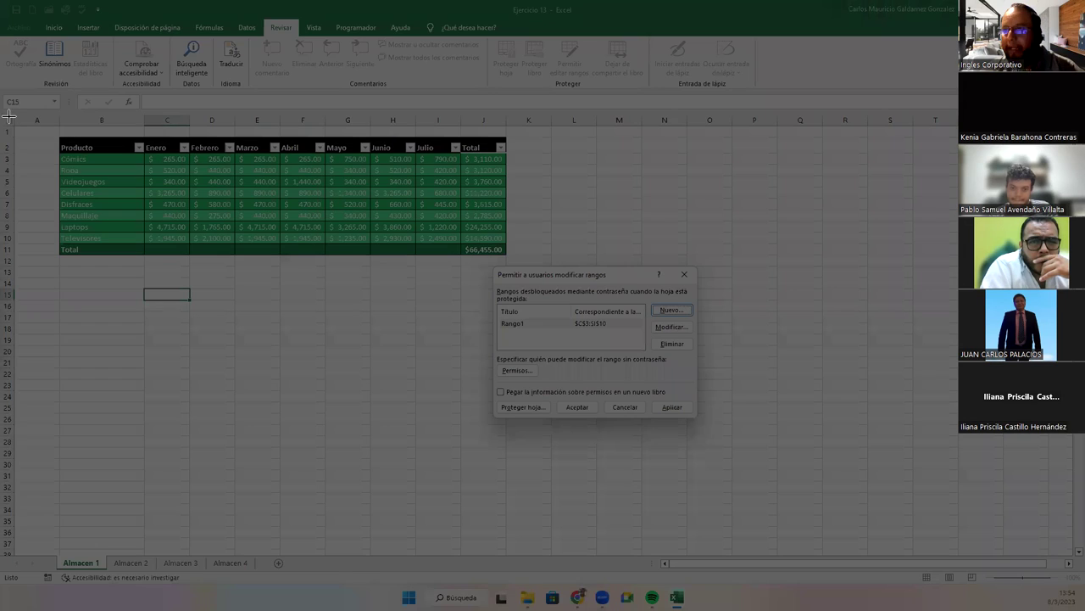
pyautogui.moveTo(1, 108); pyautogui.dragTo(778, 500)
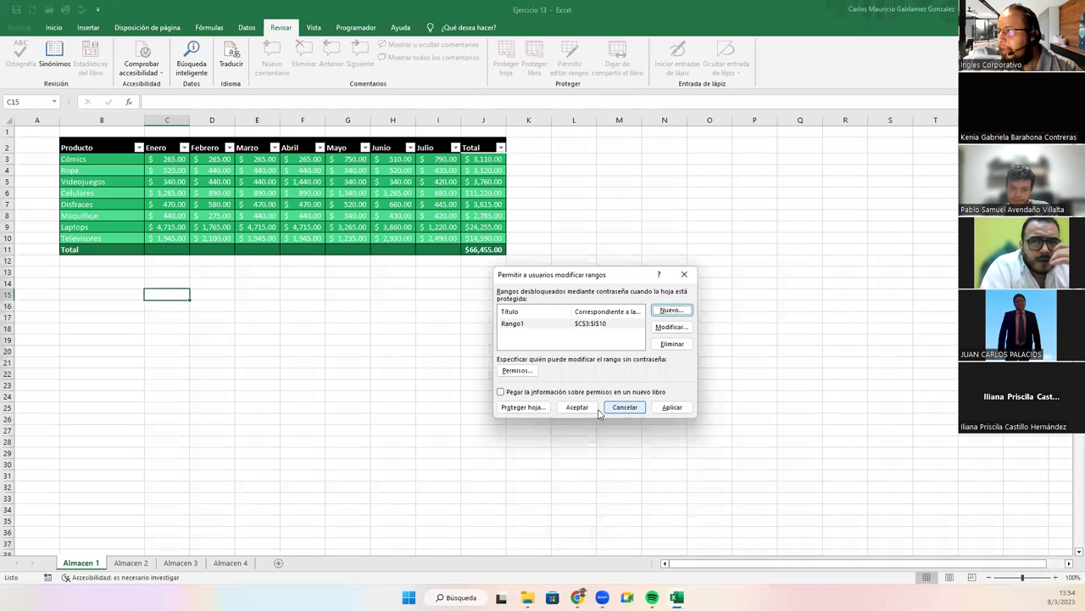
pyautogui.click(522, 407)
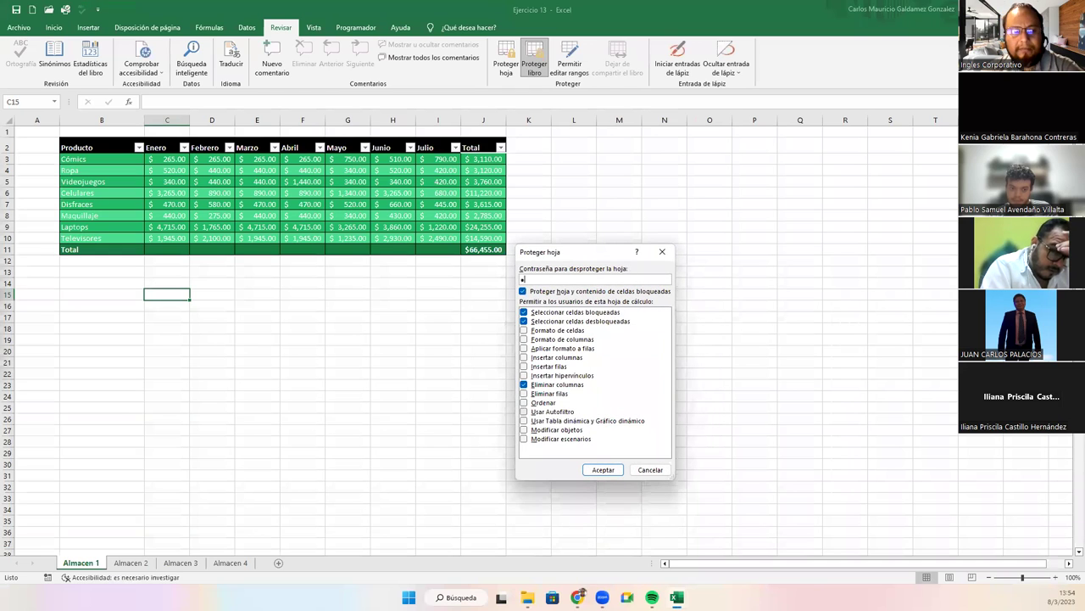
pyautogui.press('Return')
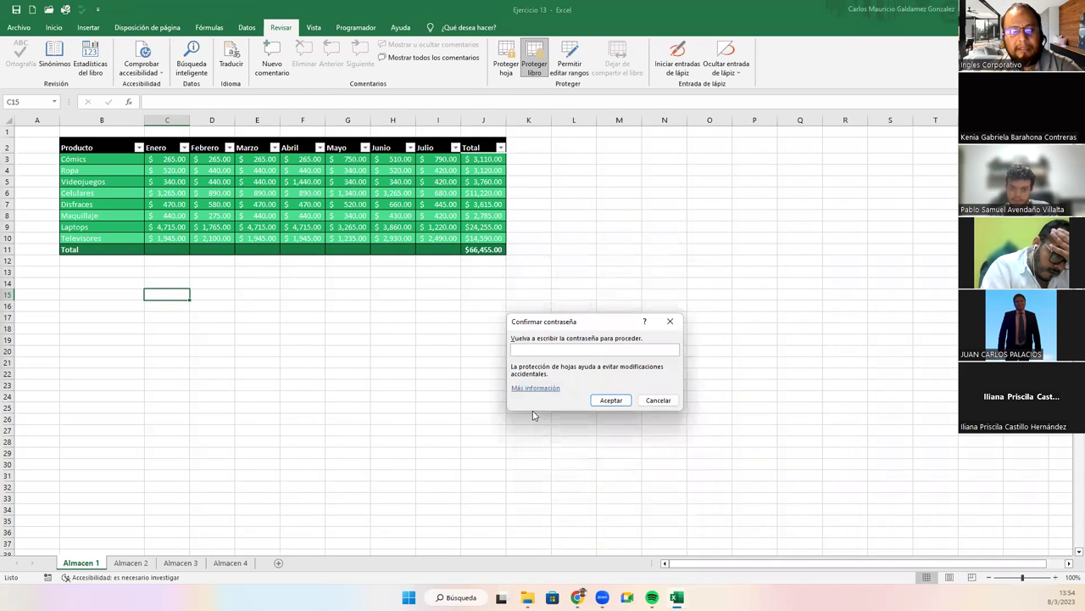
pyautogui.press('Return')
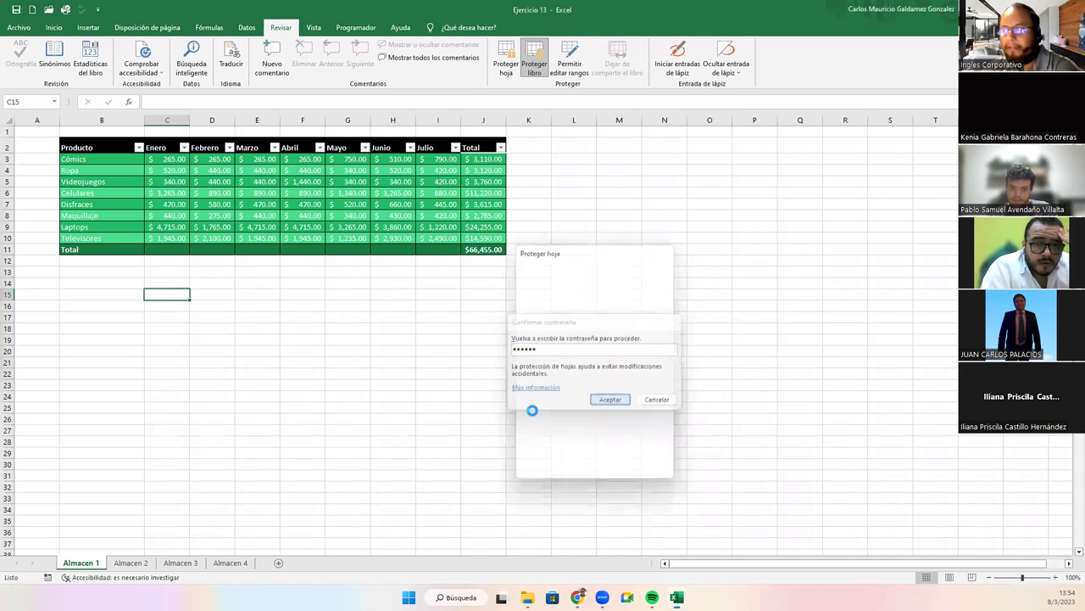
pyautogui.click(676, 597)
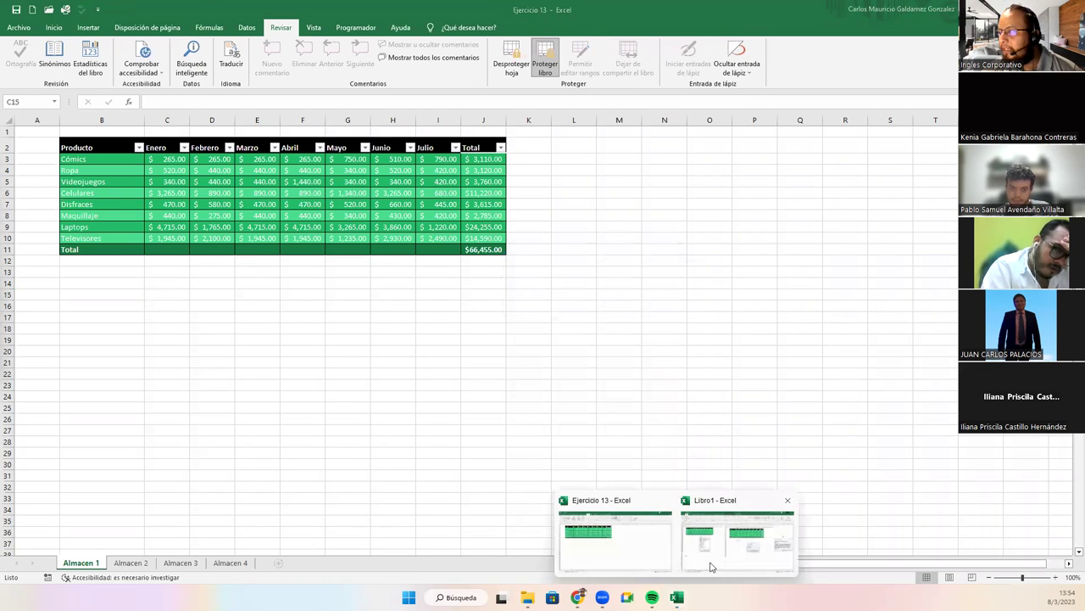
# - Paste the editable-ranges screenshot at B32 in Libro1 and shrink it from its corner
pyautogui.click(712, 566)
pyautogui.click(77, 480)
pyautogui.hotkey('ctrl', 'v')
pyautogui.scroll(-5, 649, 488)
pyautogui.scroll(-5, 650, 489)
pyautogui.scroll(-1, 649, 488)
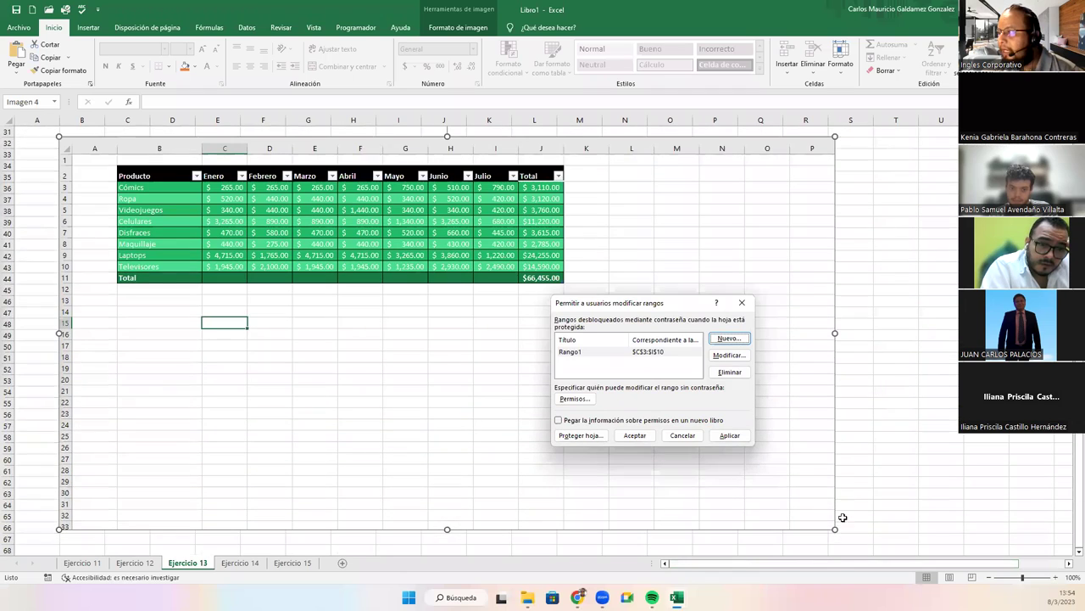
pyautogui.moveTo(833, 529); pyautogui.dragTo(571, 396)
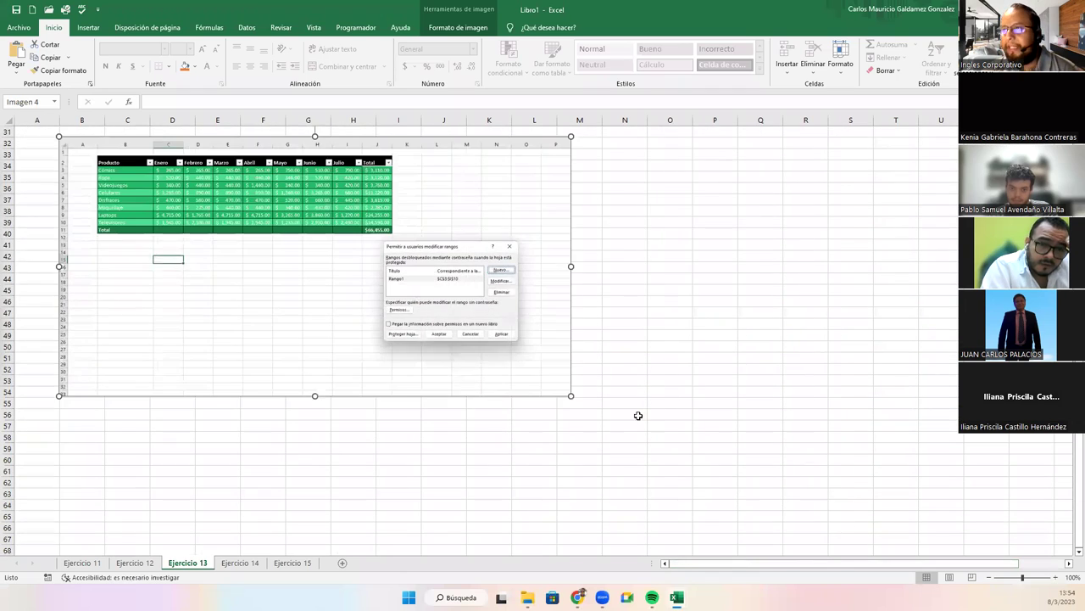
pyautogui.scroll(5, 637, 415)
pyautogui.scroll(5, 637, 417)
# - Nudge the password-confirmation screenshot into line, then go to the empty Ejercicio 12 sheet
pyautogui.click(223, 270)
pyautogui.click(520, 275)
pyautogui.click(943, 279)
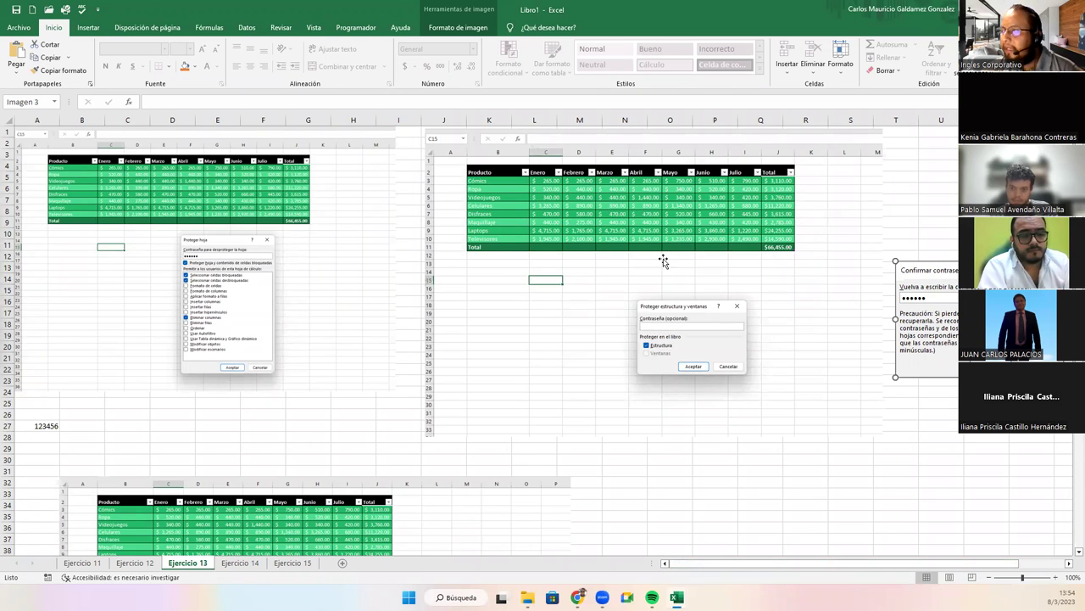
pyautogui.moveTo(951, 291)
pyautogui.mouseDown()
pyautogui.moveTo(676, 306)
pyautogui.moveTo(961, 334)
pyautogui.moveTo(950, 323)
pyautogui.mouseUp()
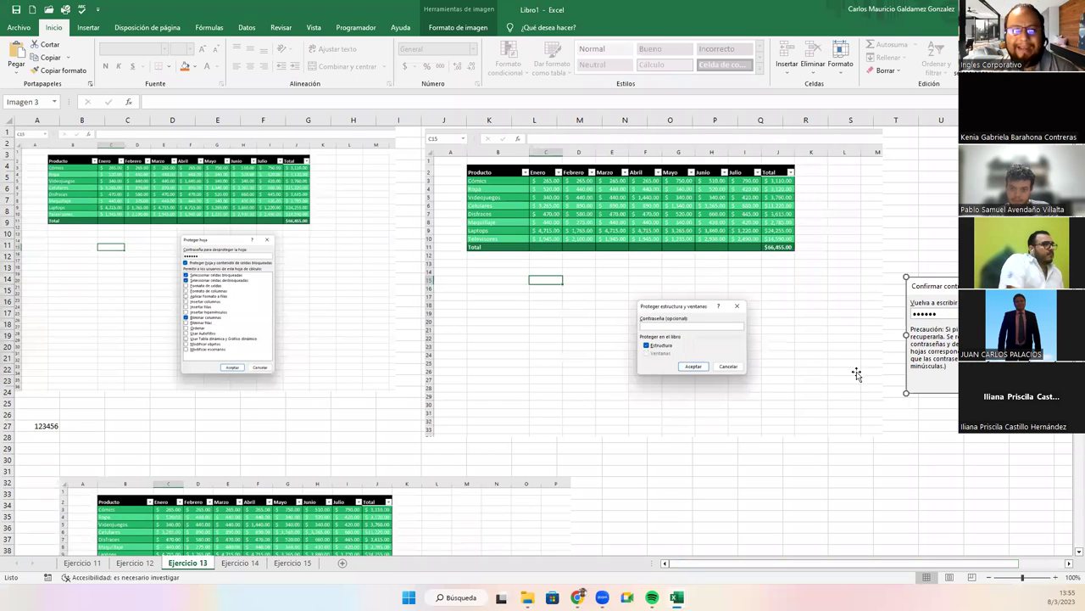
pyautogui.click(318, 489)
pyautogui.scroll(-5, 326, 486)
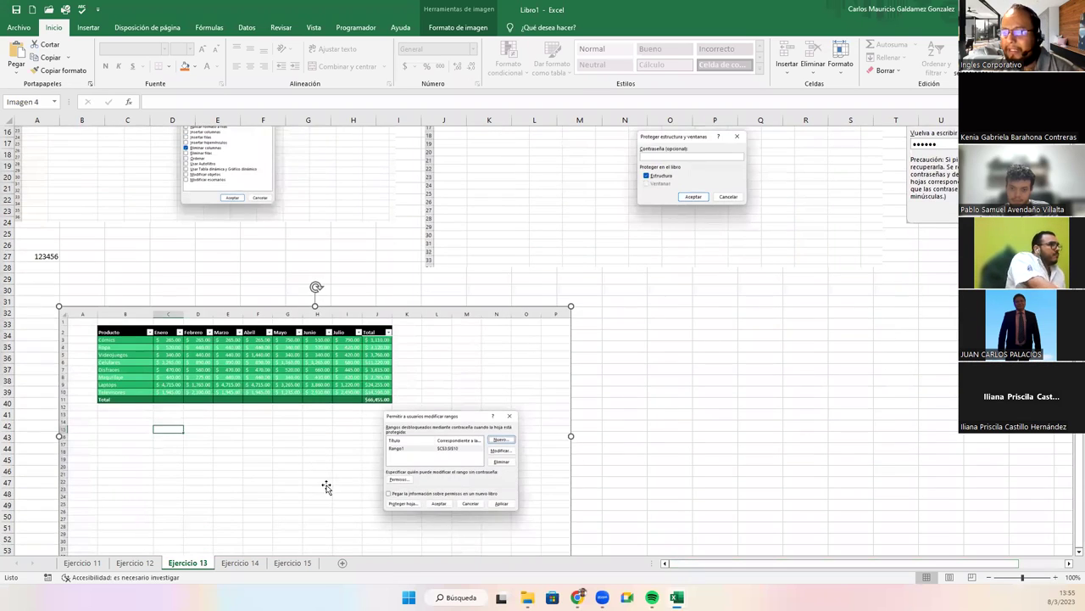
pyautogui.scroll(5, 327, 486)
pyautogui.click(134, 564)
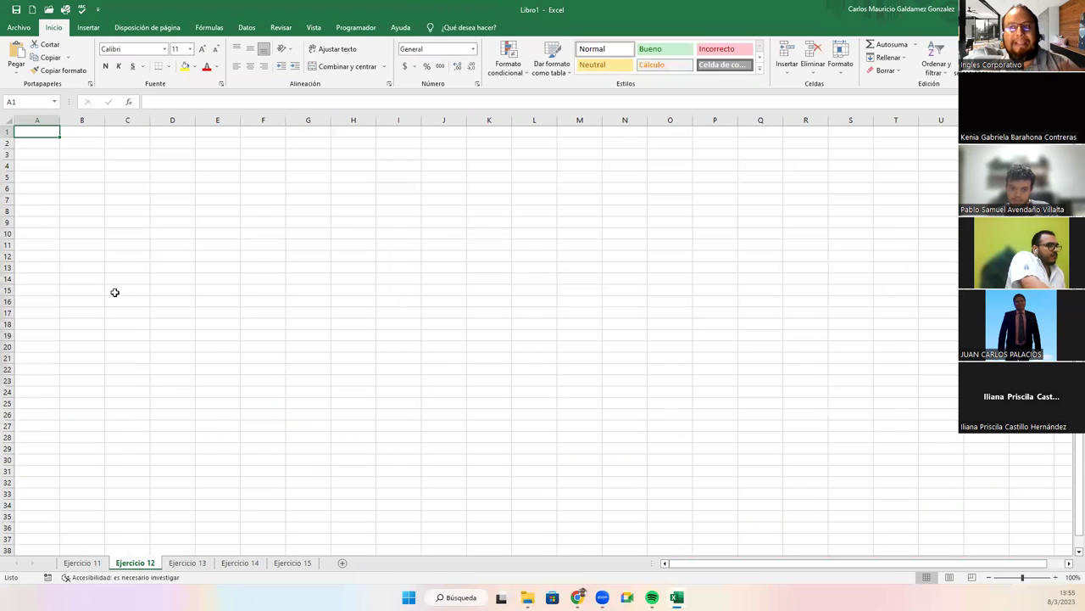
# - Open the Ejercicio 12 workbook from the Archivo Recientes list
pyautogui.click(18, 27)
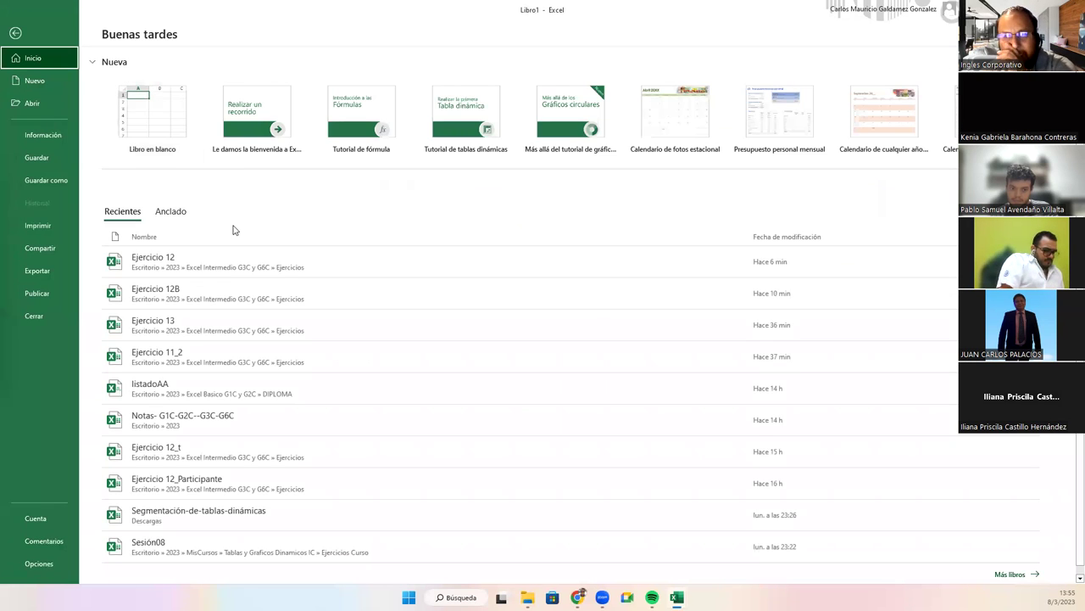
pyautogui.click(206, 266)
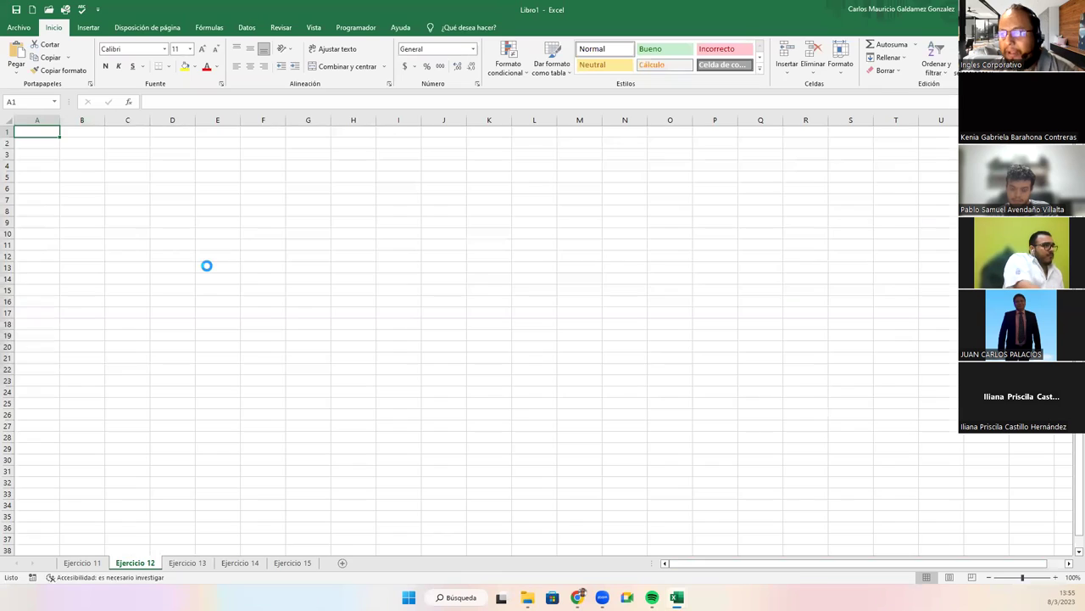
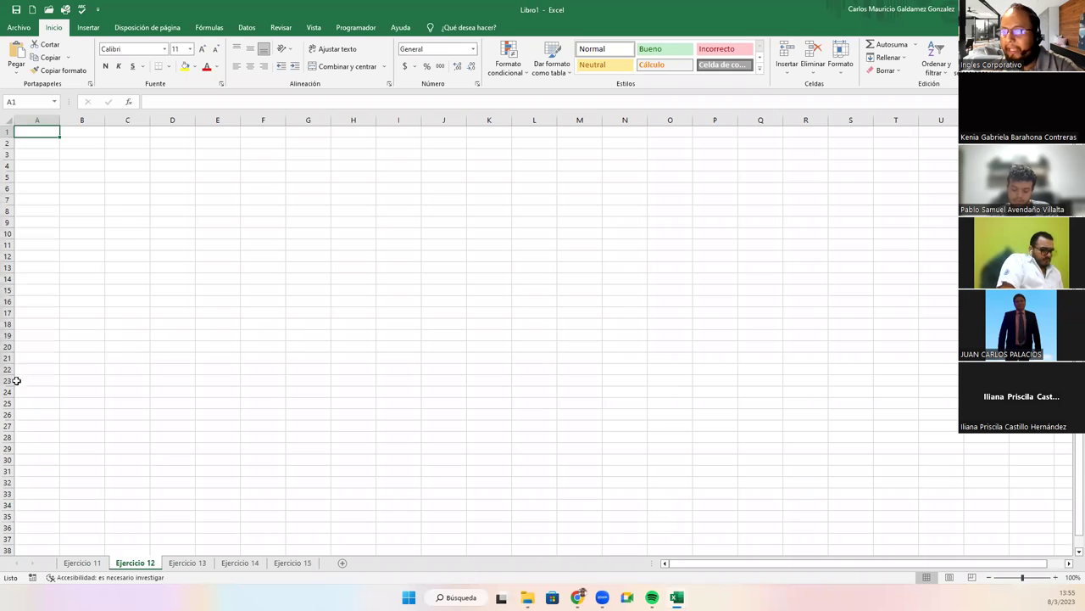
# - Paste the menu screenshot and capture the NOMINA payroll table area
pyautogui.hotkey('ctrl', 'v')
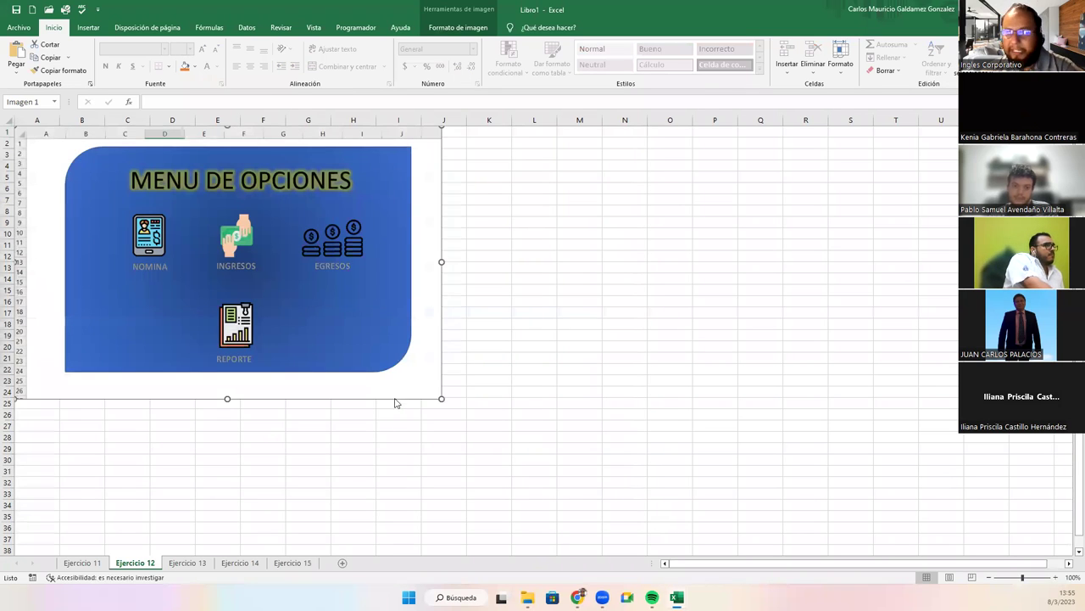
pyautogui.hotkey('alt', 'Tab')
pyautogui.click(119, 562)
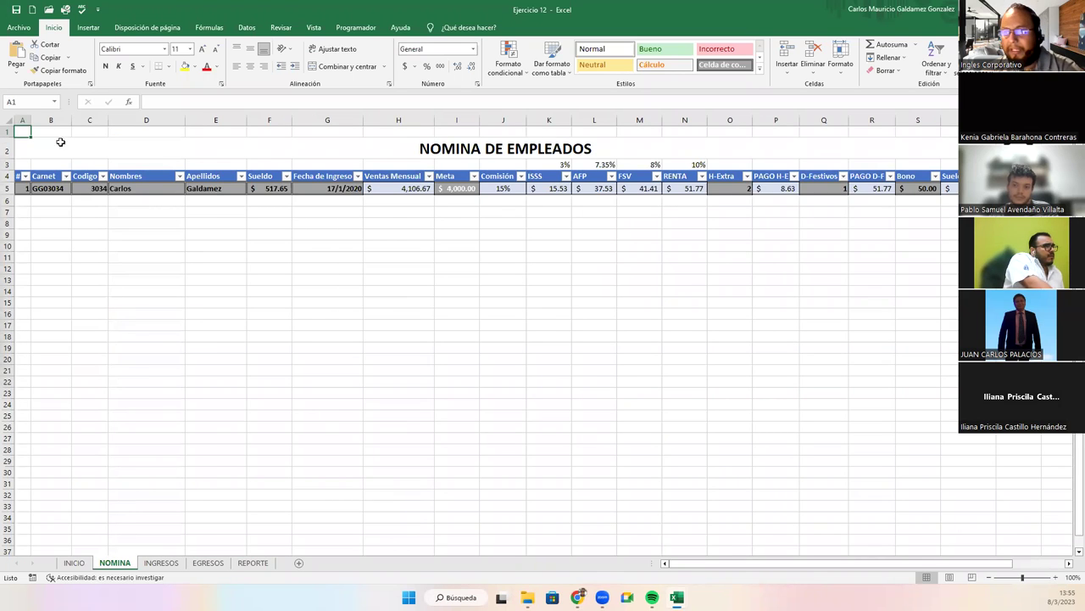
pyautogui.press('super+shift+s')
pyautogui.moveTo(1, 110); pyautogui.dragTo(958, 333)
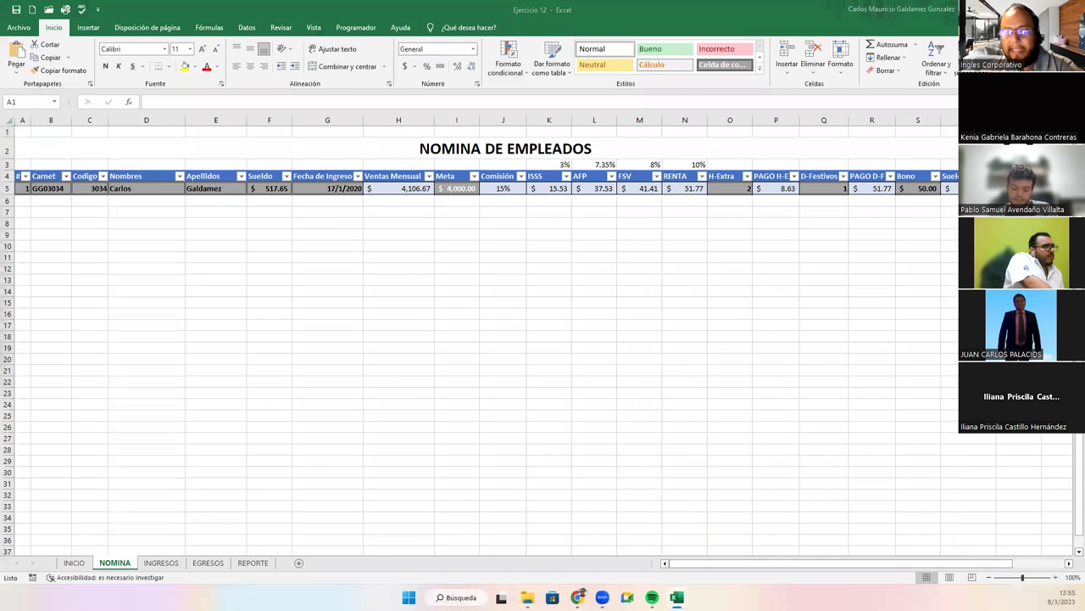
# - Paste the payroll snapshot beside the menu picture, shrinking it and moving it up into place
pyautogui.hotkey('alt', 'Tab')
pyautogui.click(610, 252)
pyautogui.click(490, 141)
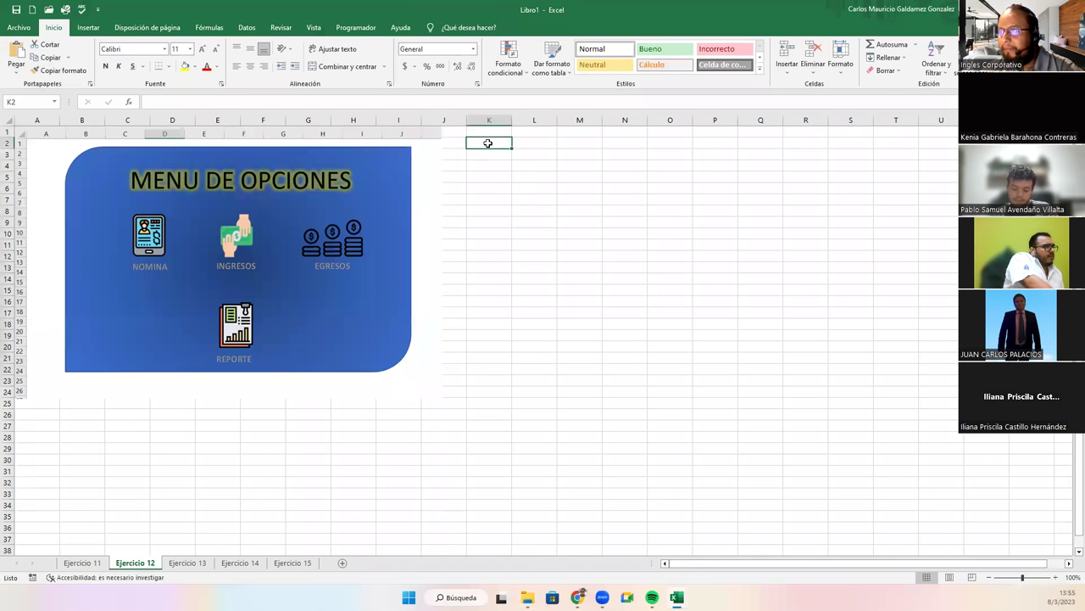
pyautogui.hotkey('ctrl', 'v')
pyautogui.moveTo(477, 363); pyautogui.dragTo(570, 269)
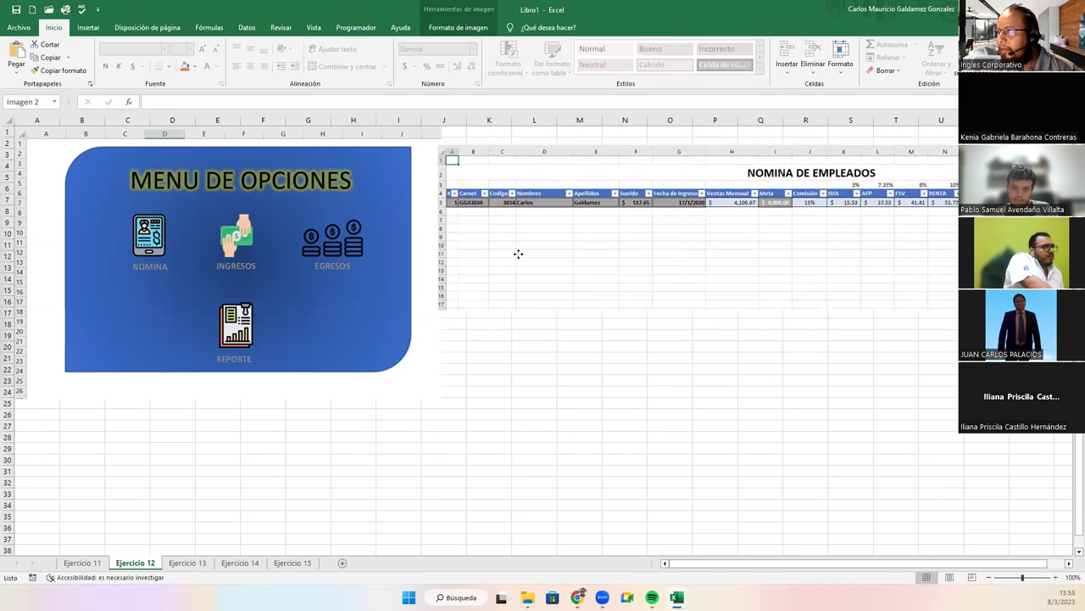
pyautogui.moveTo(570, 269); pyautogui.dragTo(521, 245)
pyautogui.click(461, 322)
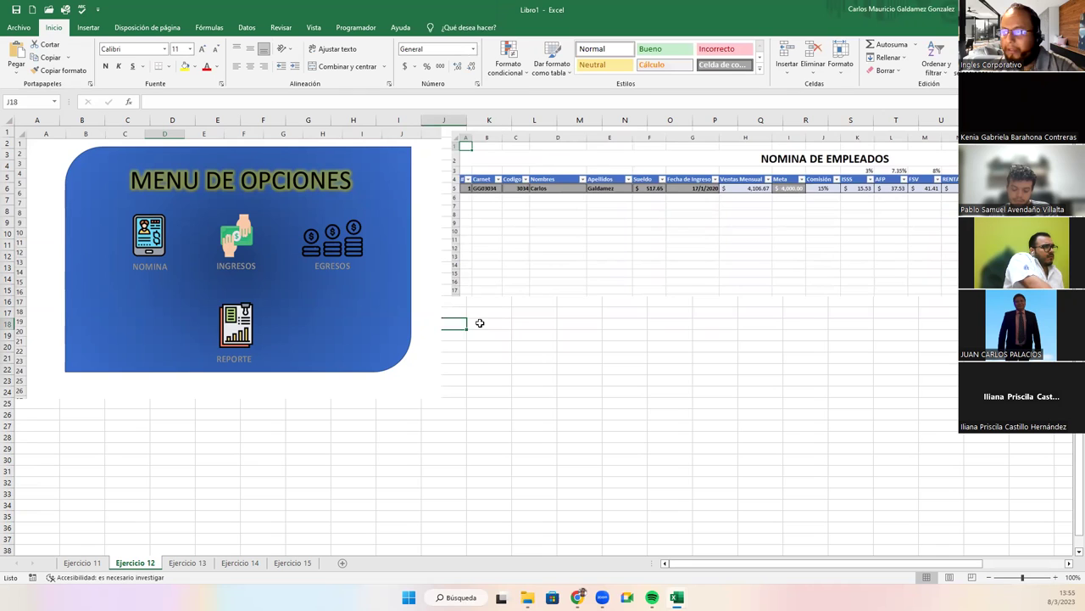
pyautogui.click(480, 323)
pyautogui.hotkey('alt', 'Tab')
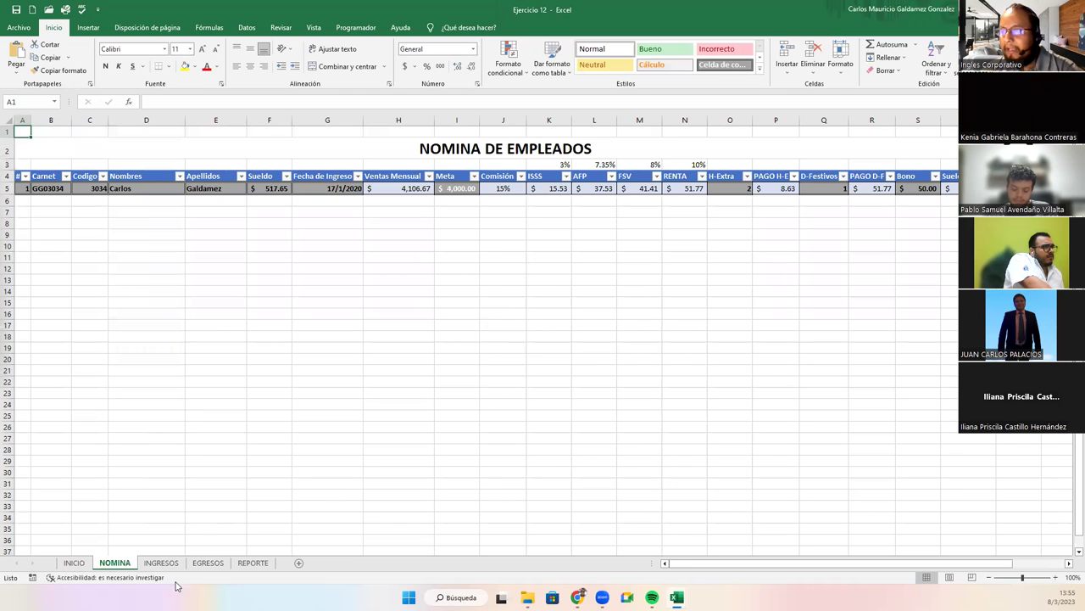
# - Capture the INGRESOS income table with its arrows and place a smaller copy under the payroll snapshot
pyautogui.click(160, 563)
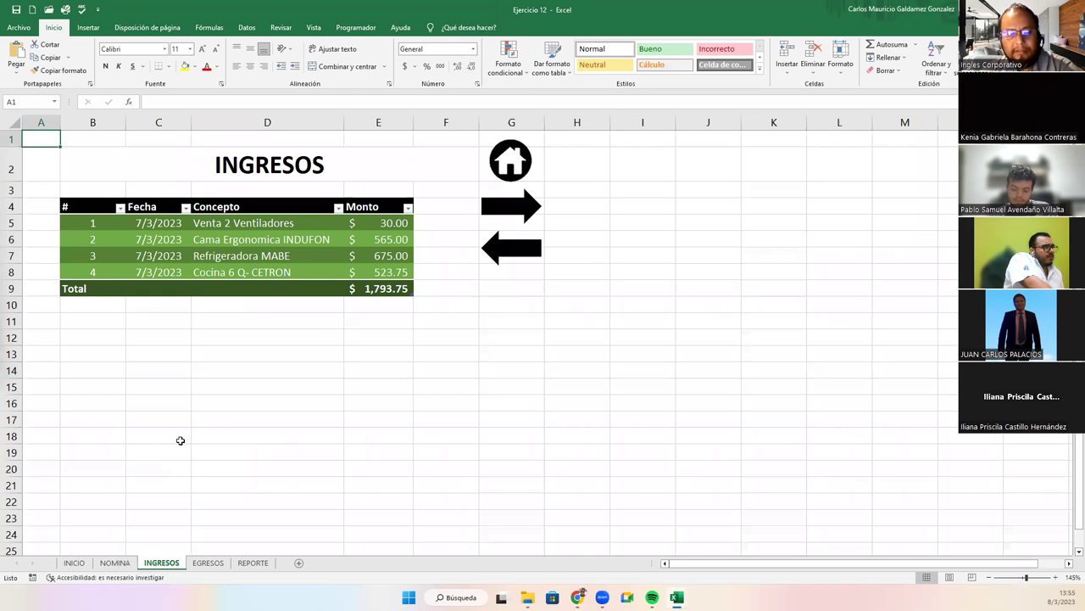
pyautogui.press('super+shift+s')
pyautogui.moveTo(1, 111)
pyautogui.mouseDown()
pyautogui.moveTo(531, 419)
pyautogui.moveTo(558, 395)
pyautogui.mouseUp()
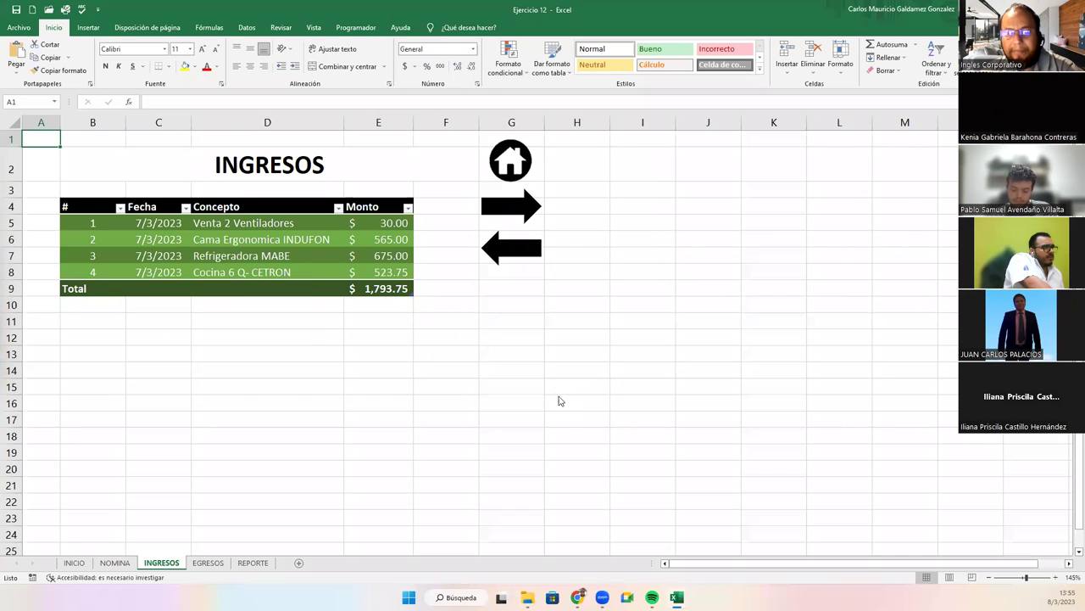
pyautogui.hotkey('alt', 'Tab')
pyautogui.hotkey('ctrl', 'v')
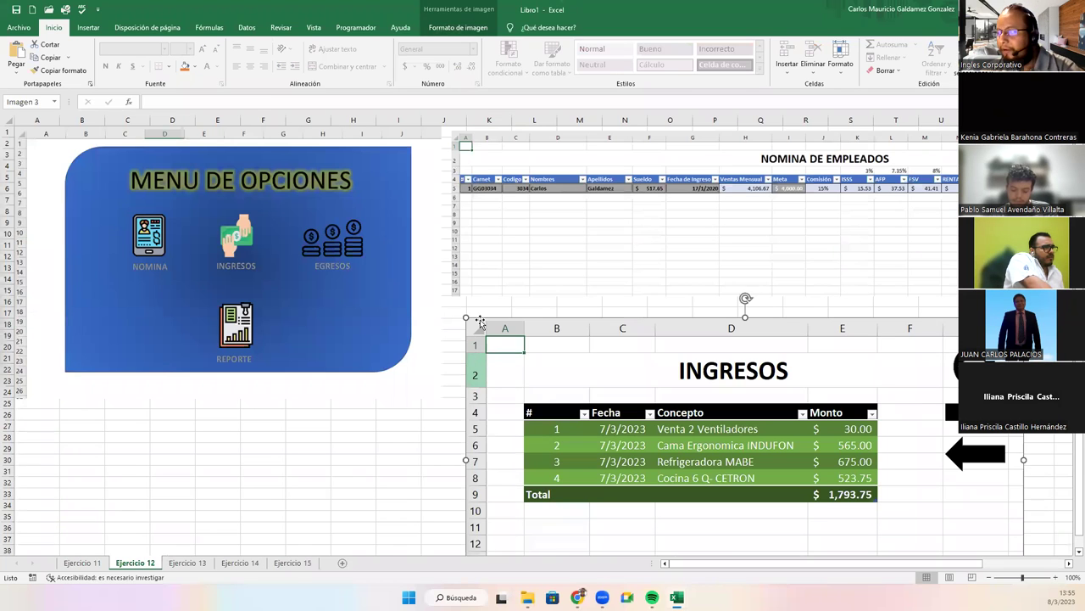
pyautogui.moveTo(465, 317); pyautogui.dragTo(452, 311)
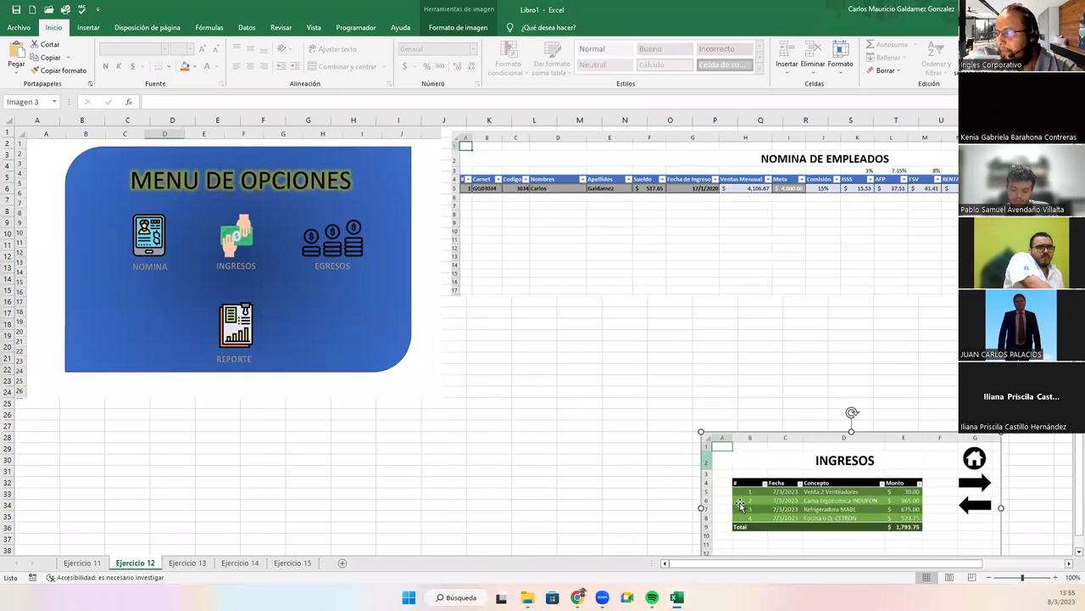
pyautogui.click(512, 378)
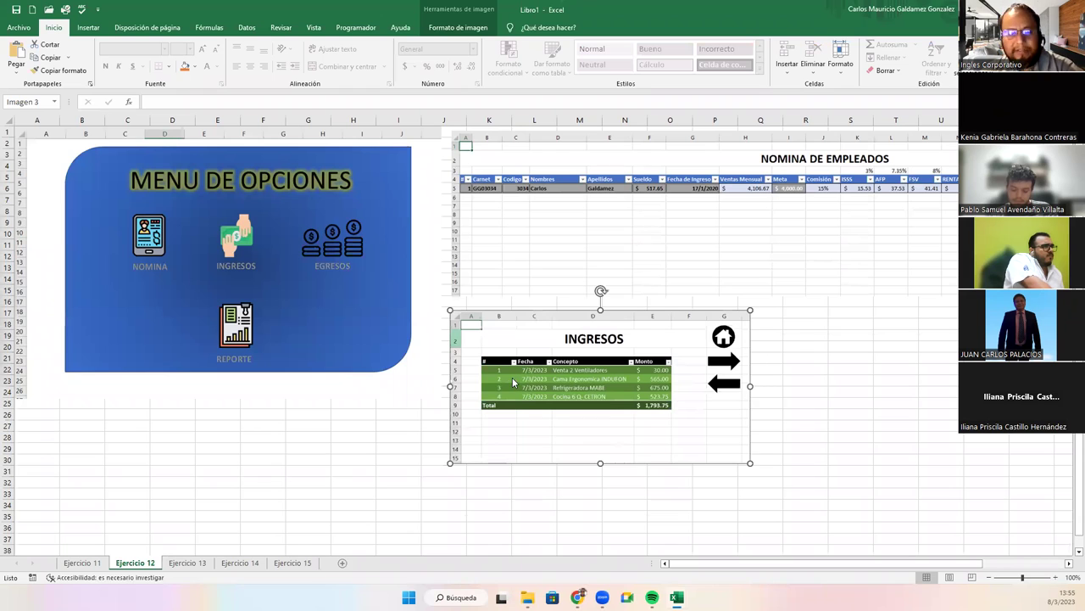
pyautogui.hotkey('alt', 'Tab')
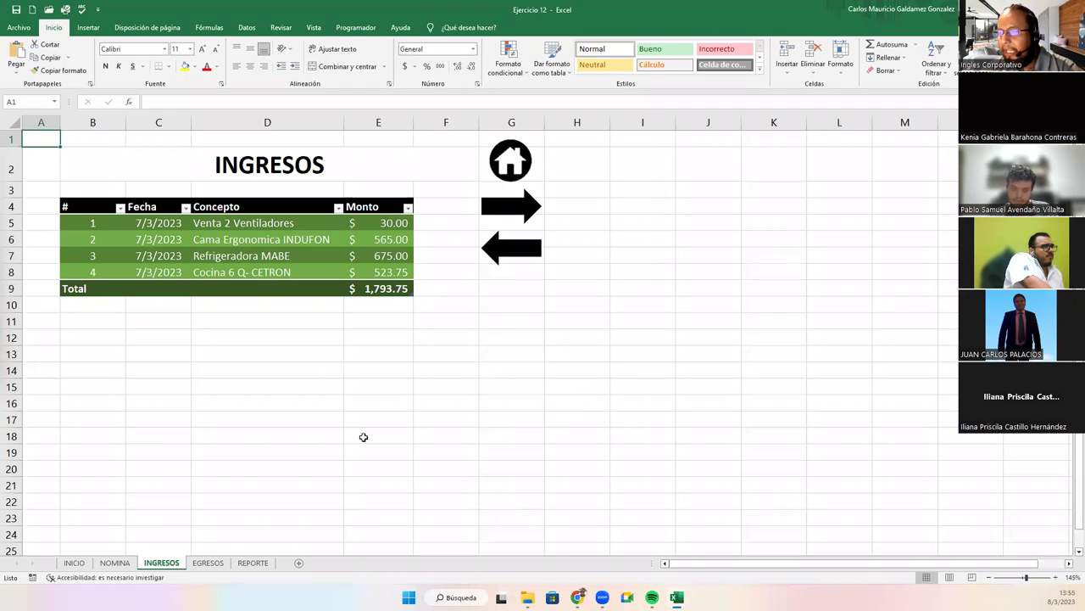
# - Paste an EGRESOS expense snapshot at cell R17 and enlarge it about 1.5 times
pyautogui.click(509, 222)
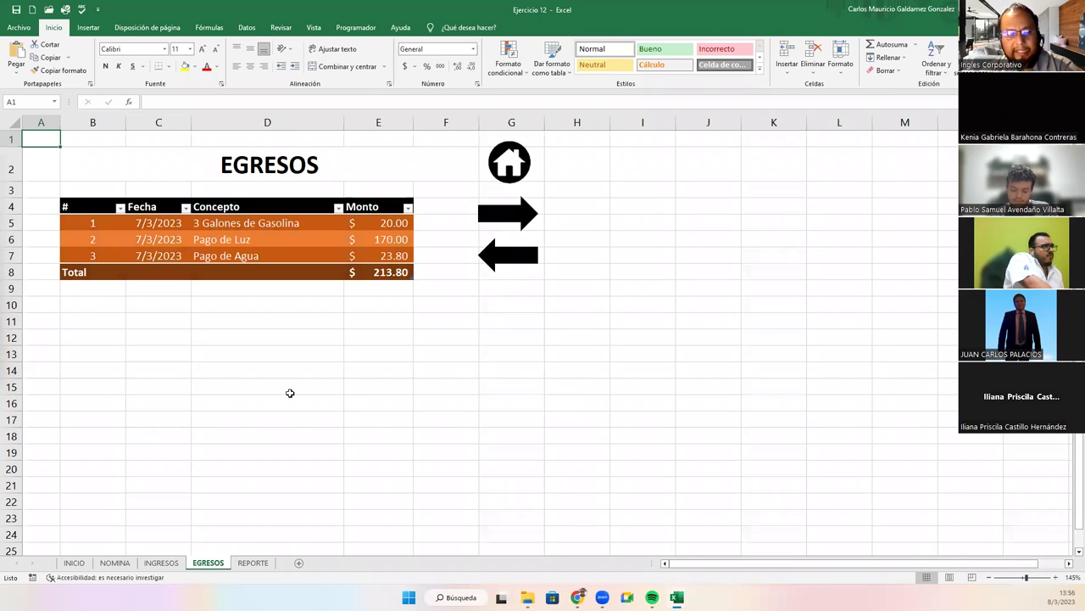
pyautogui.press('super+shift+s')
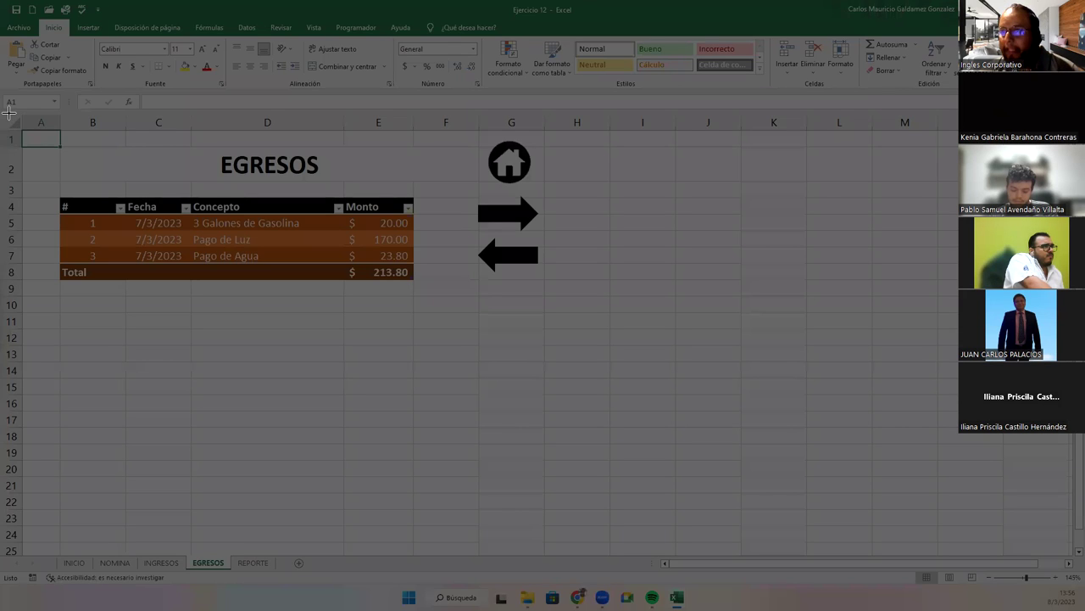
pyautogui.moveTo(4, 113); pyautogui.dragTo(565, 361)
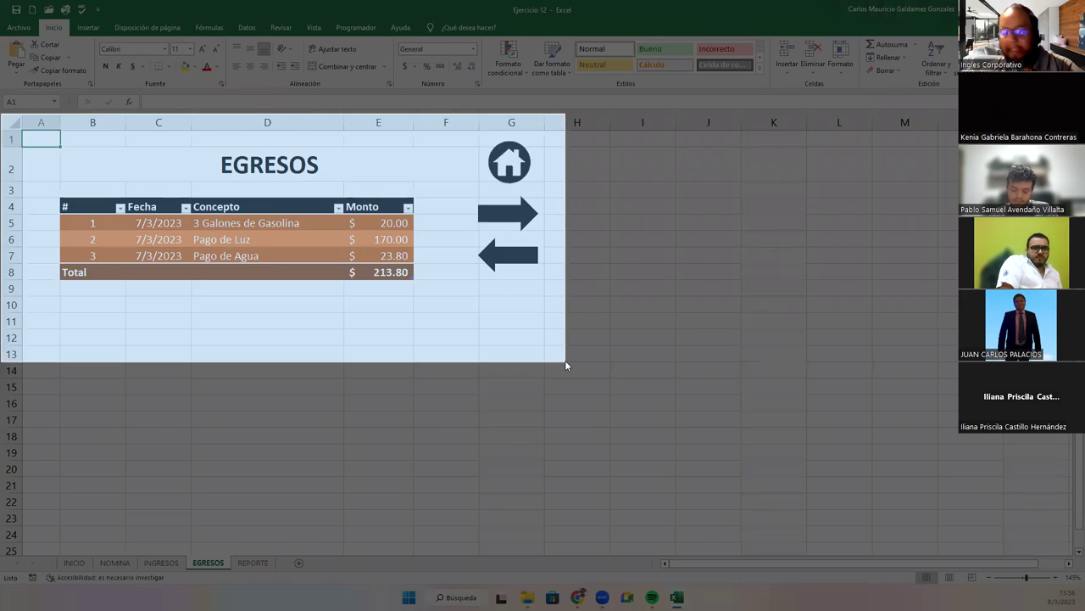
pyautogui.hotkey('alt', 'Tab')
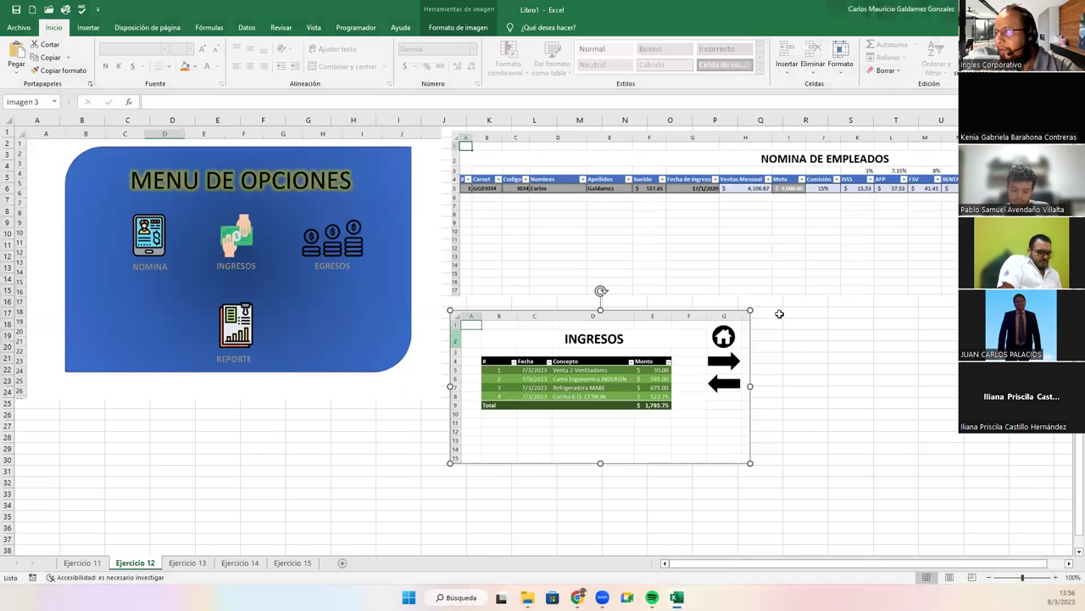
pyautogui.click(798, 313)
pyautogui.hotkey('ctrl', 'v')
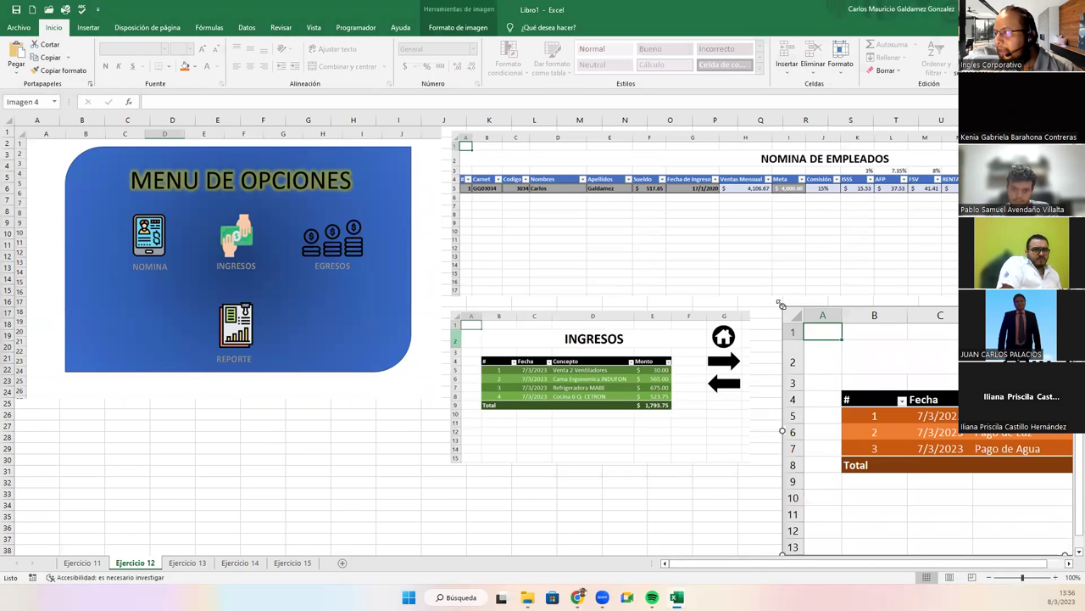
pyautogui.moveTo(781, 304); pyautogui.dragTo(1060, 503)
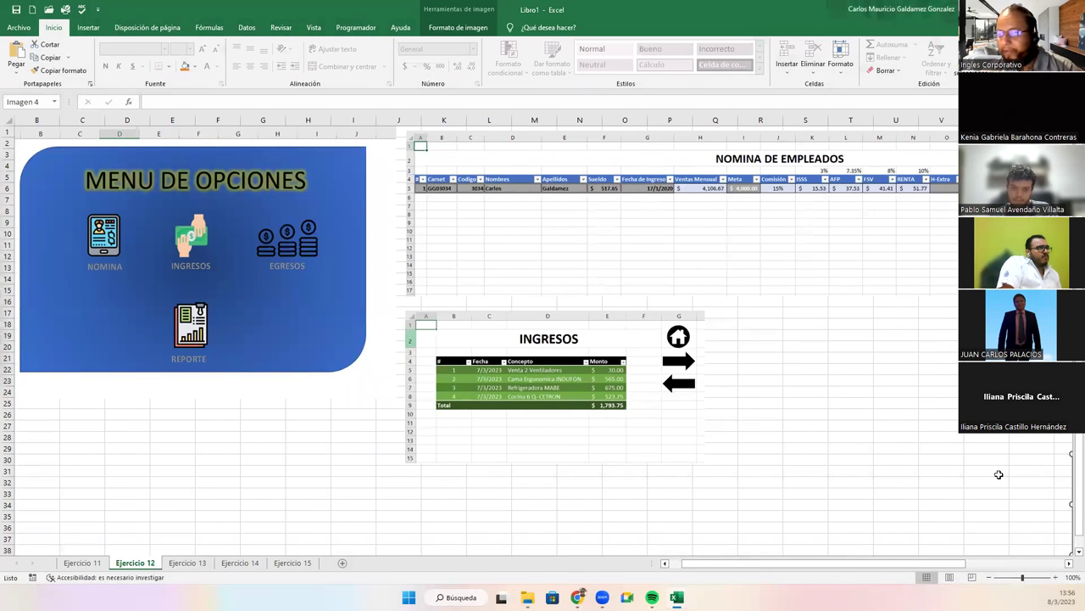
pyautogui.moveTo(999, 474)
pyautogui.mouseDown()
pyautogui.moveTo(701, 400)
pyautogui.moveTo(681, 357)
pyautogui.mouseUp()
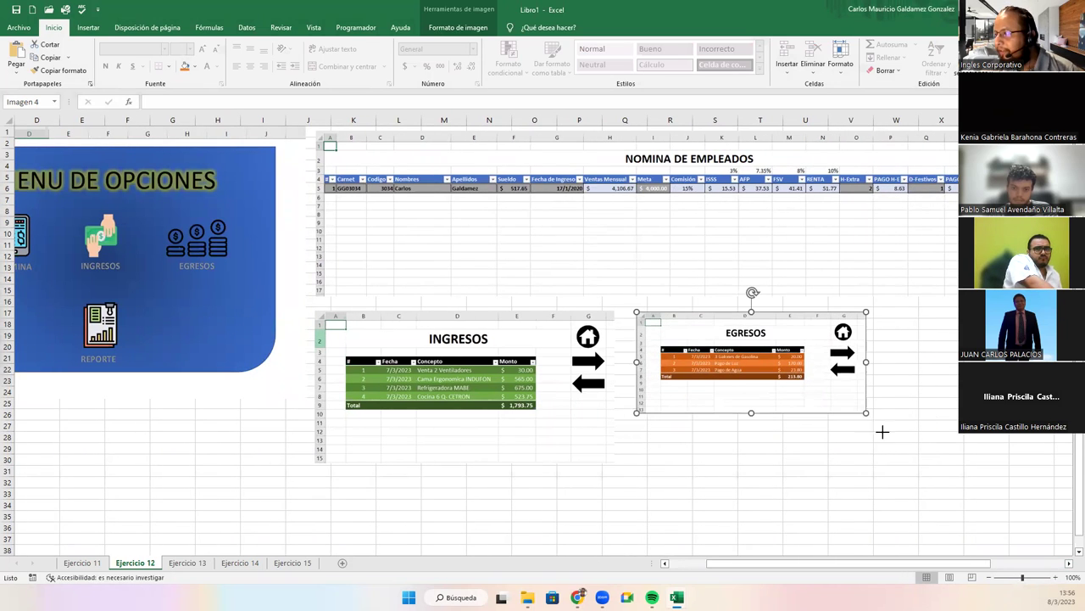
pyautogui.moveTo(865, 413); pyautogui.dragTo(982, 463)
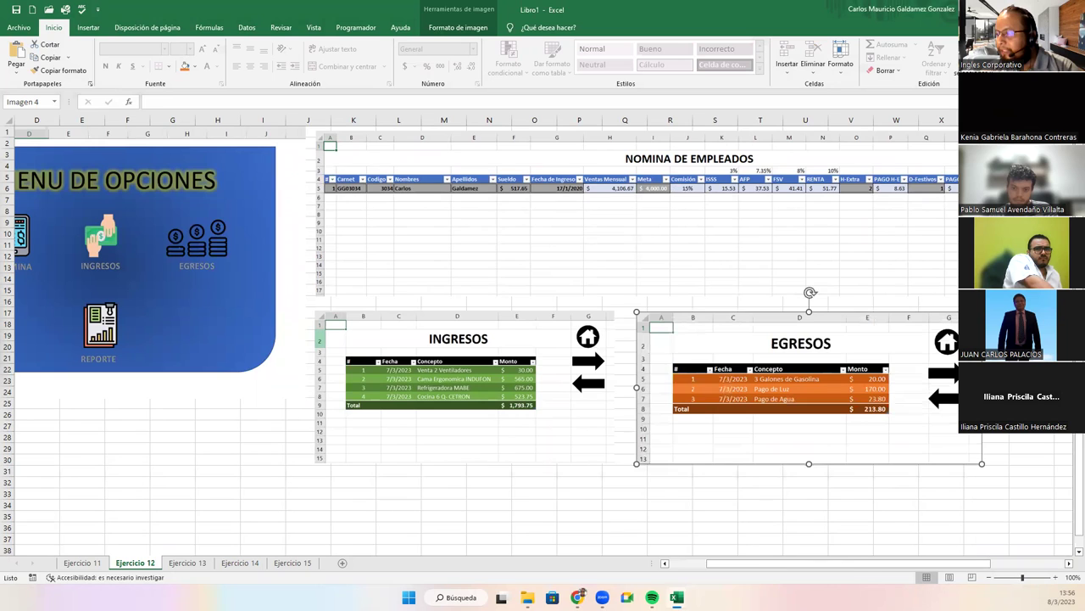
pyautogui.click(676, 597)
pyautogui.click(667, 557)
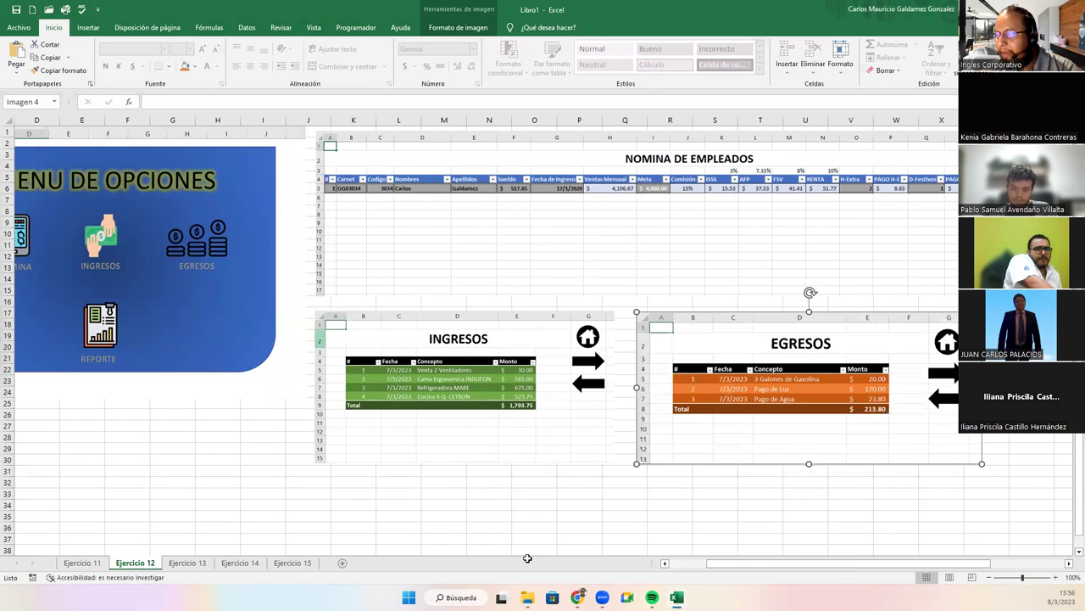
pyautogui.click(676, 597)
# - Capture the REPORTE results table and pie chart, and paste a reduced copy below the other snapshots
pyautogui.click(793, 552)
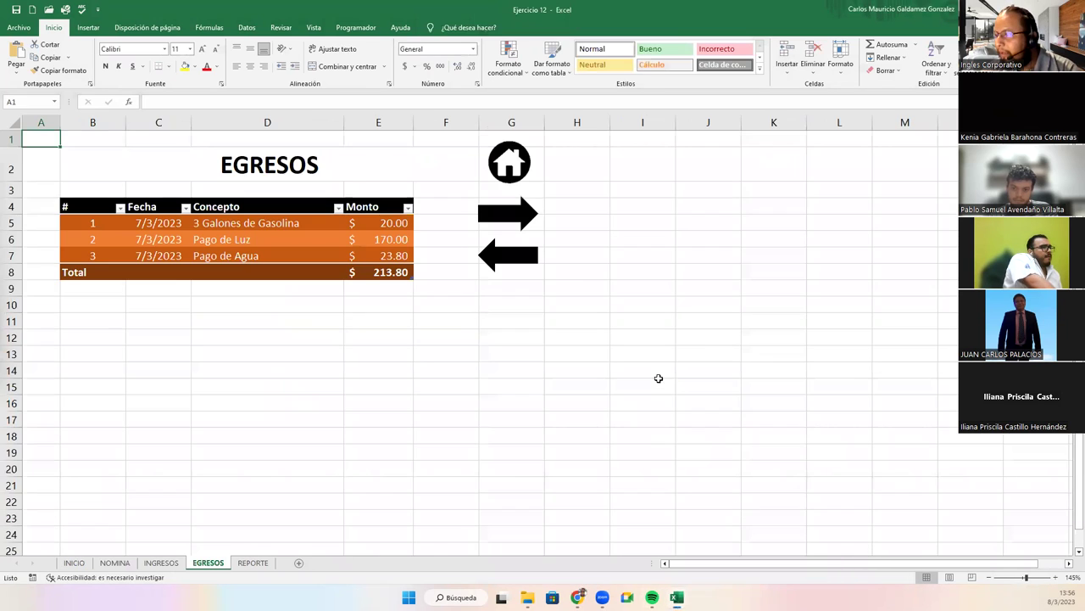
pyautogui.click(523, 222)
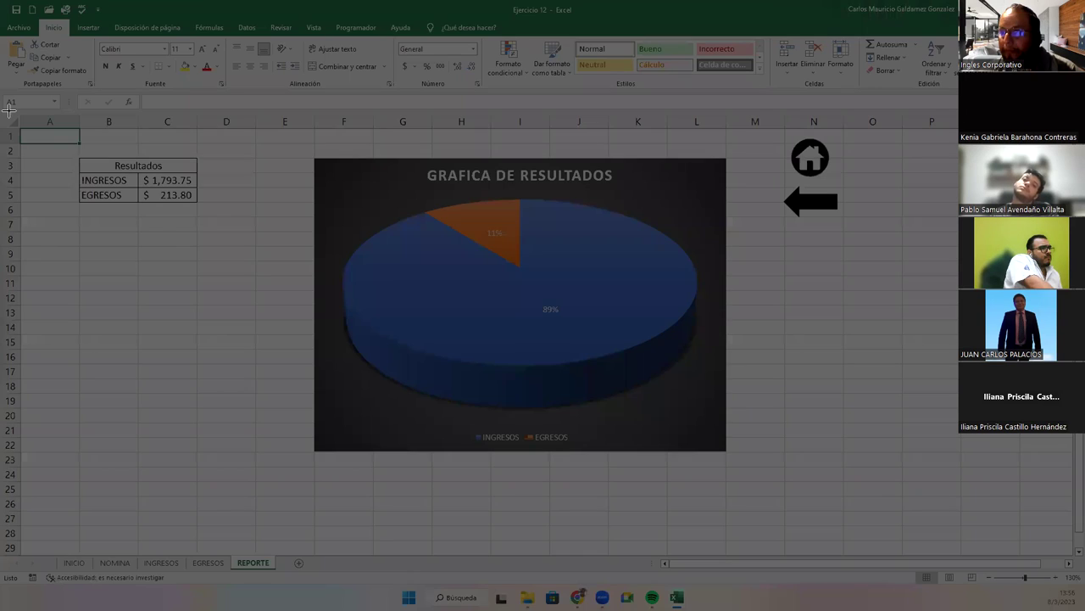
pyautogui.moveTo(4, 111); pyautogui.dragTo(850, 513)
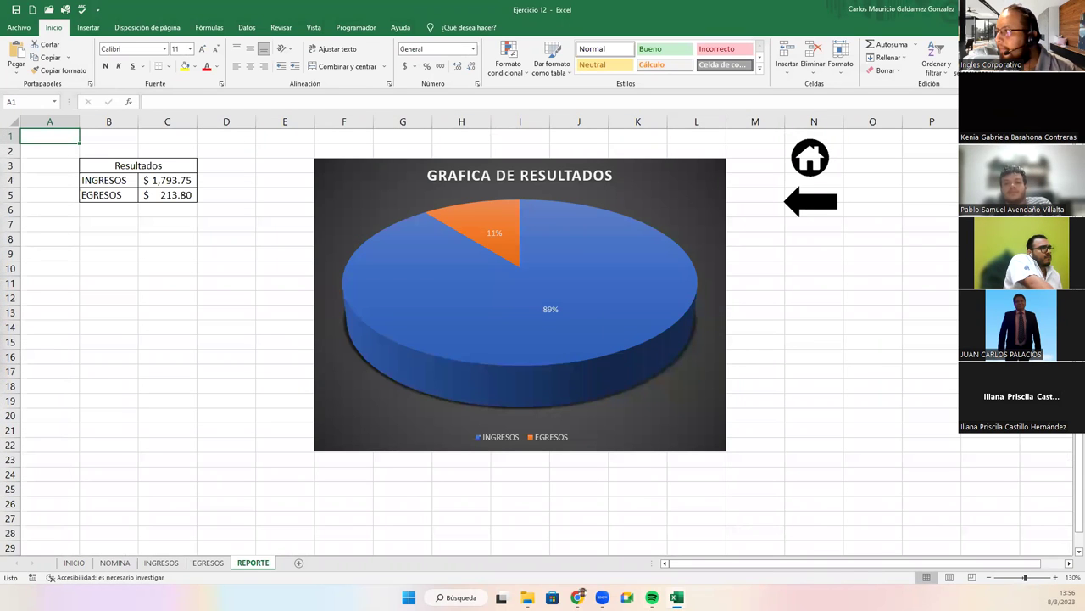
pyautogui.hotkey('alt', 'Tab')
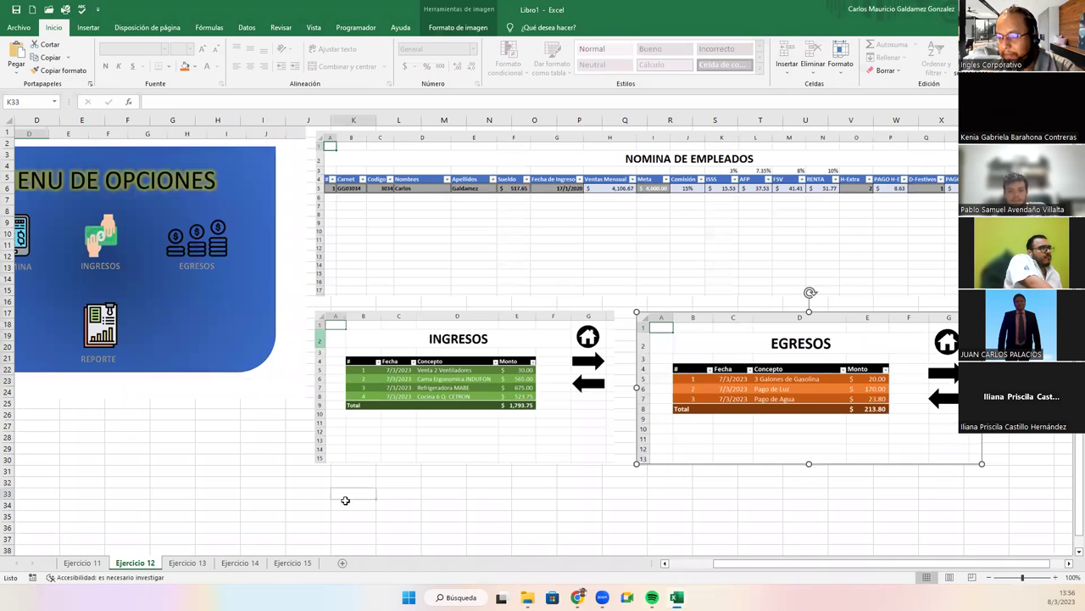
pyautogui.hotkey('ctrl', 'v')
pyautogui.scroll(-5, 368, 460)
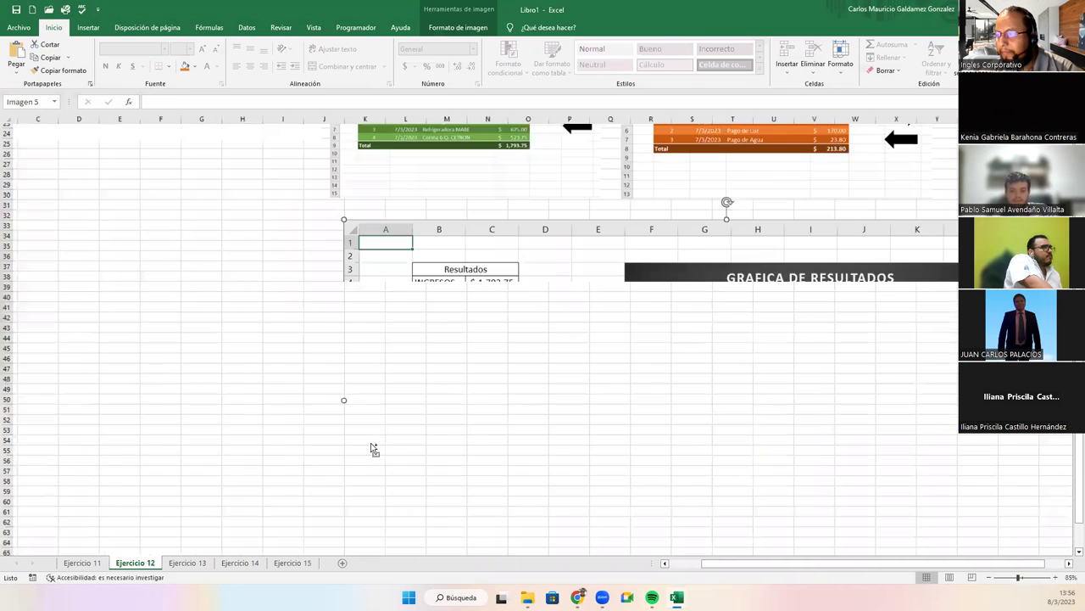
pyautogui.keyDown('ctrl'); pyautogui.scroll(-1, 371, 445); pyautogui.keyUp('ctrl')
pyautogui.keyDown('ctrl'); pyautogui.scroll(-2, 368, 439); pyautogui.keyUp('ctrl')
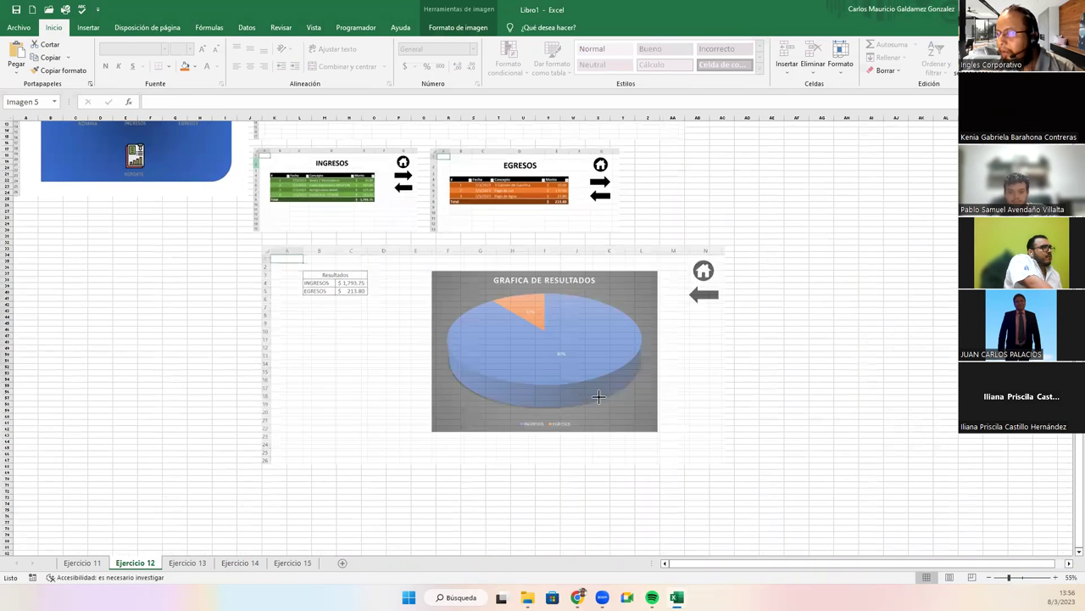
pyautogui.moveTo(725, 465); pyautogui.dragTo(568, 388)
pyautogui.scroll(3, 328, 414)
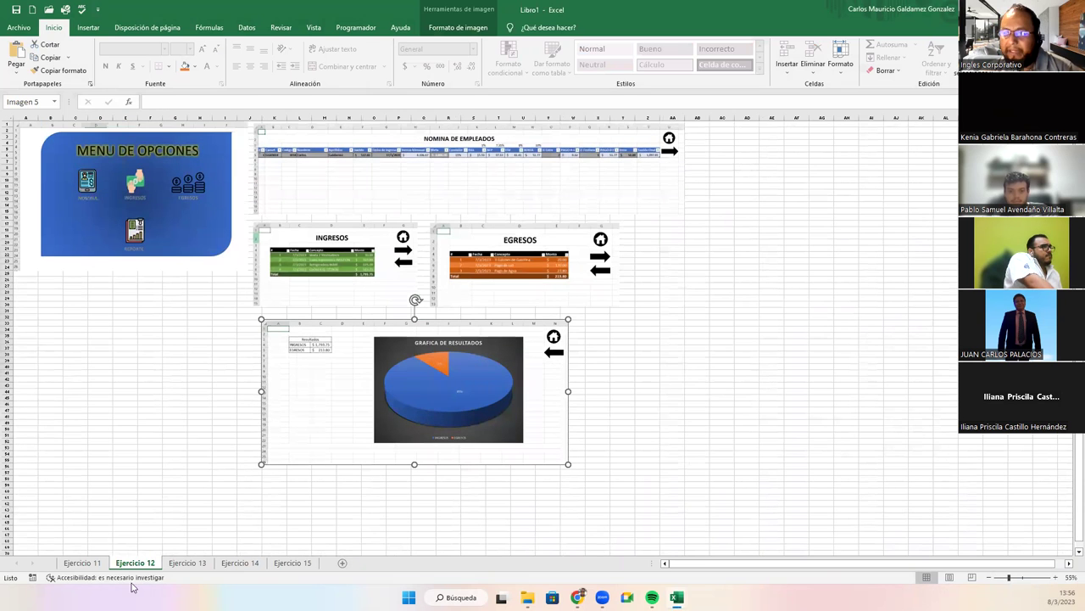
pyautogui.click(188, 563)
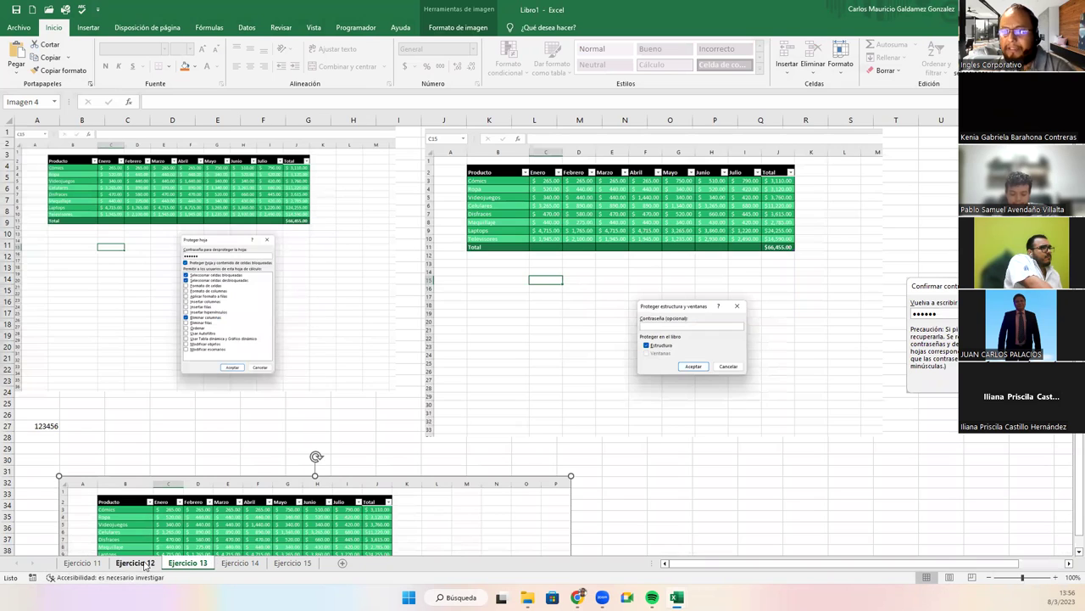
# - Remove the workbook protection by entering its password
pyautogui.click(144, 564)
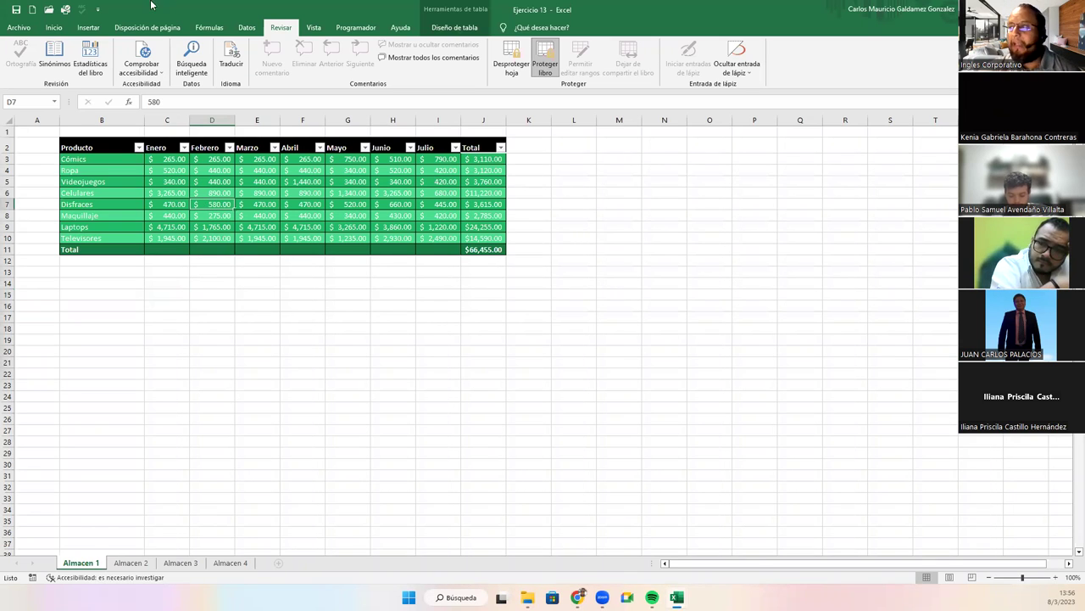
pyautogui.click(538, 67)
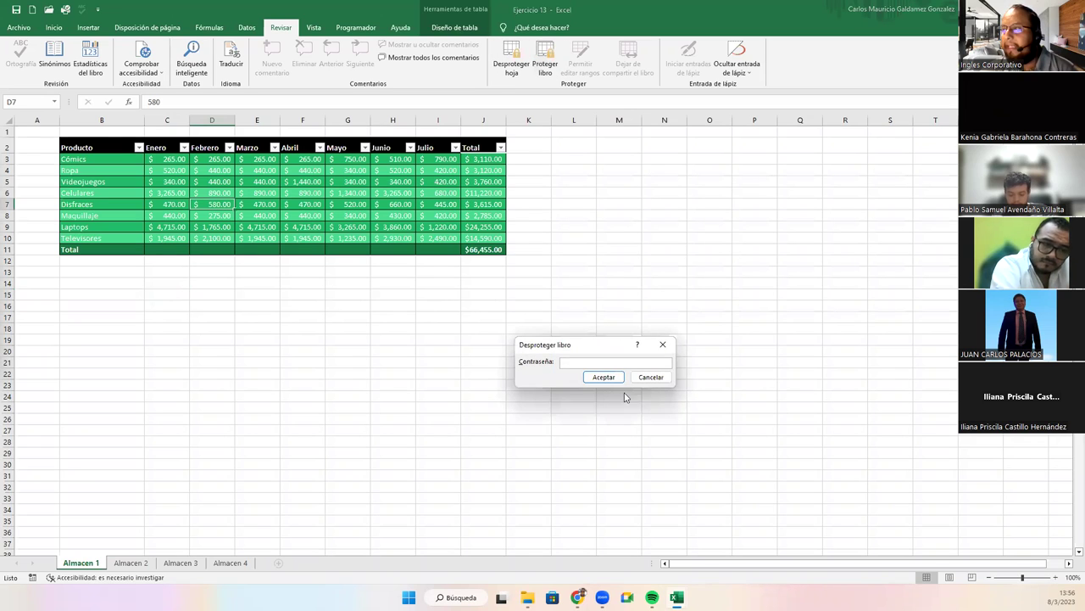
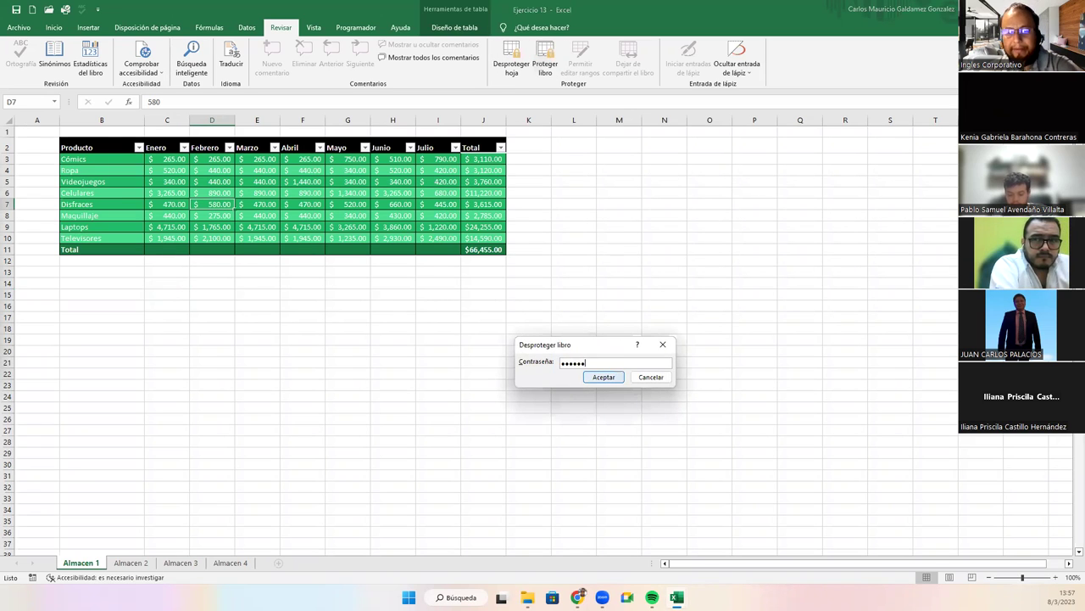
pyautogui.click(608, 376)
# - Unprotect the Almacen 1 sheet by entering its password
pyautogui.click(511, 64)
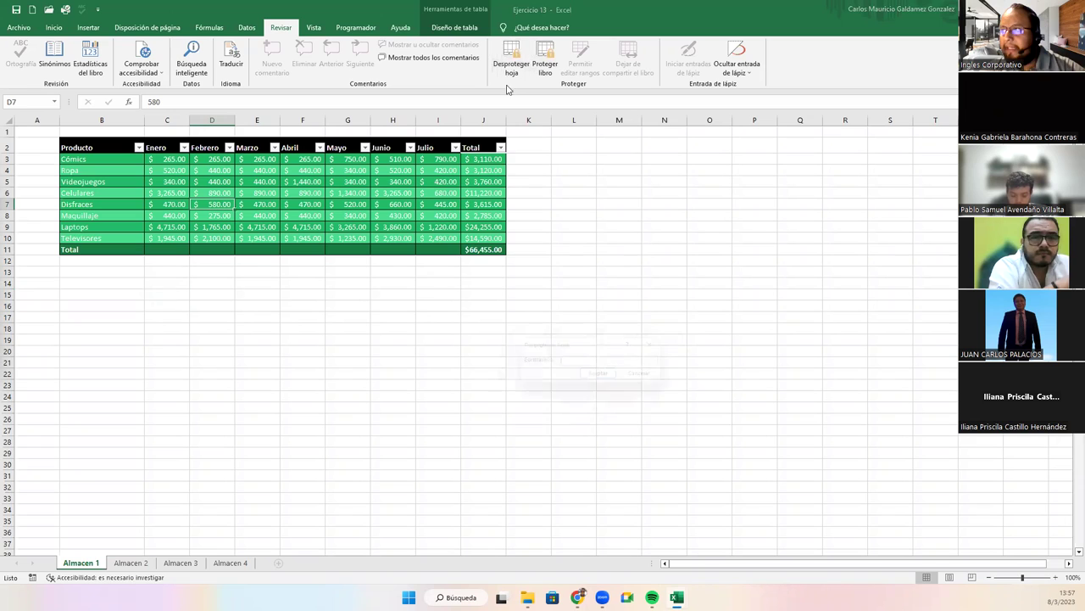
pyautogui.click(604, 376)
# - Delete the Rango1 editable range from the Almacen 1 sheet
pyautogui.click(573, 57)
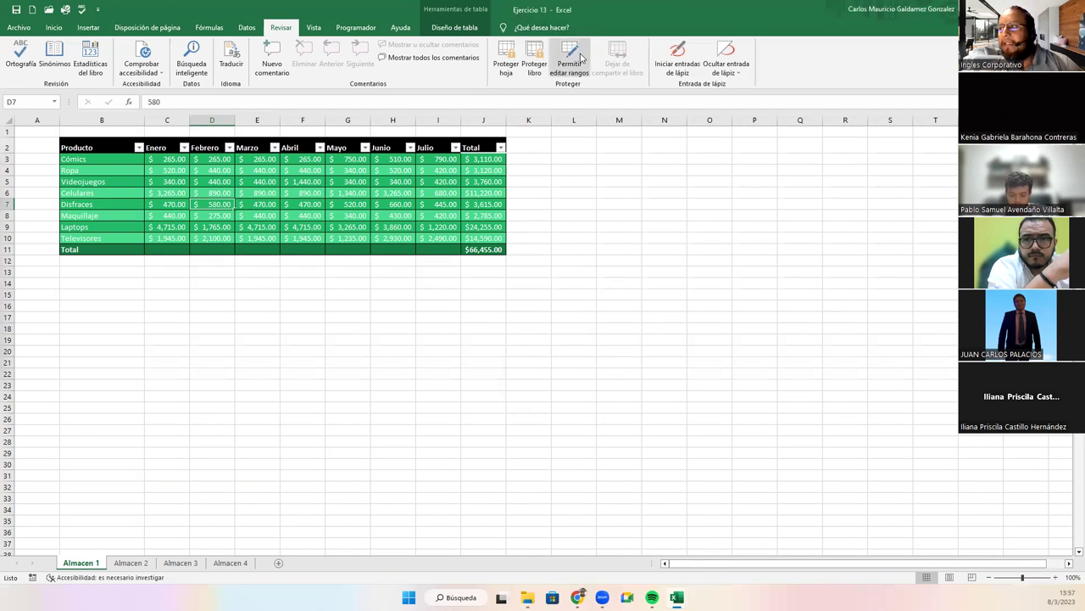
pyautogui.click(599, 323)
pyautogui.click(672, 344)
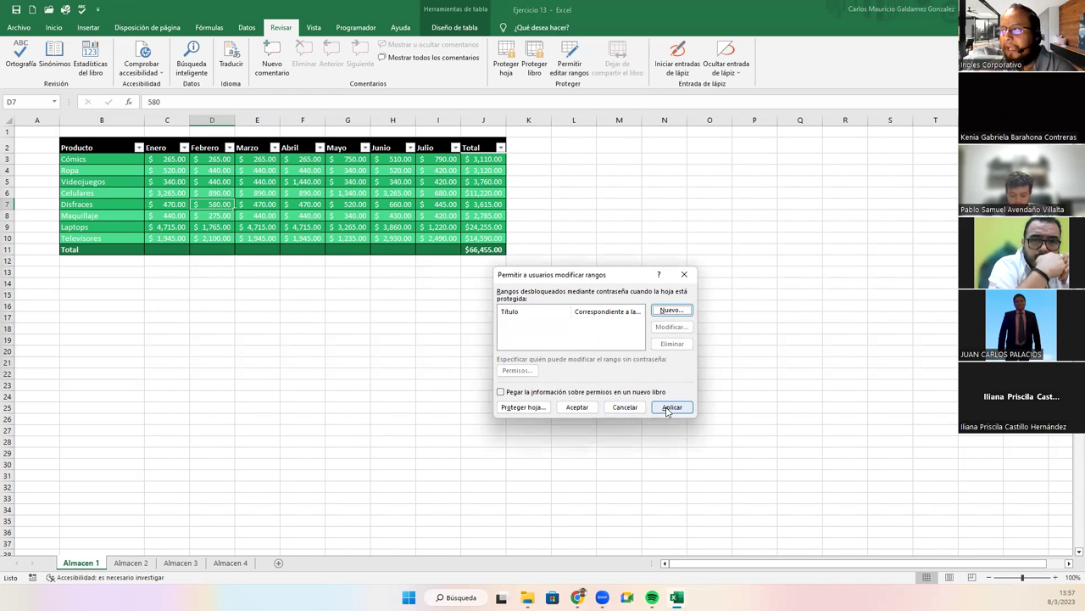
pyautogui.click(587, 405)
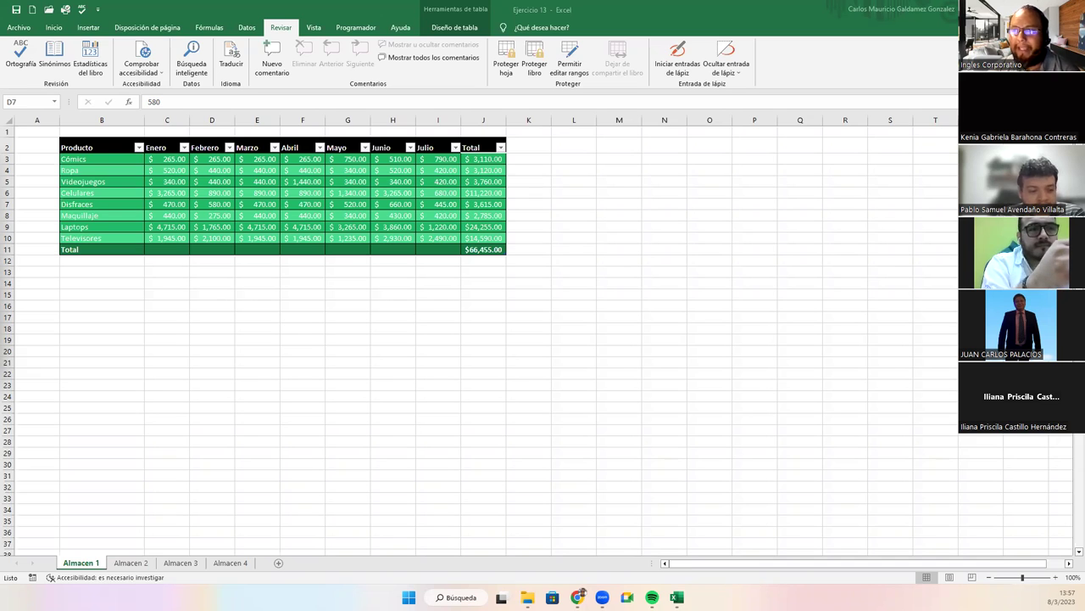
# - Select cell D10 in the Febrero column, then advance to the Dudas y consultas slide
pyautogui.click(53, 33)
pyautogui.click(52, 29)
pyautogui.click(227, 238)
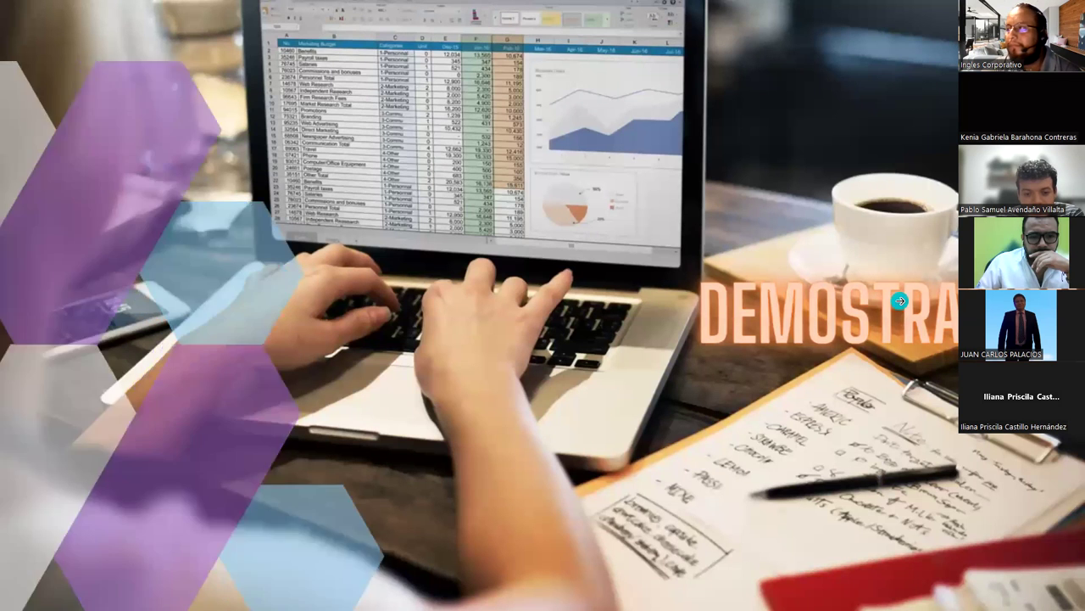
pyautogui.press('Right')
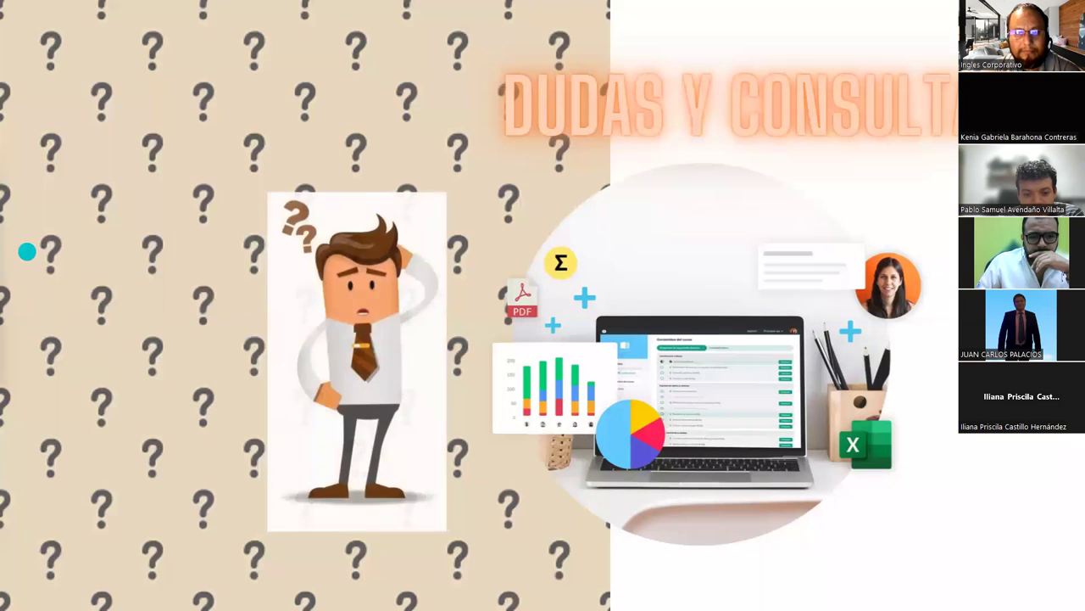